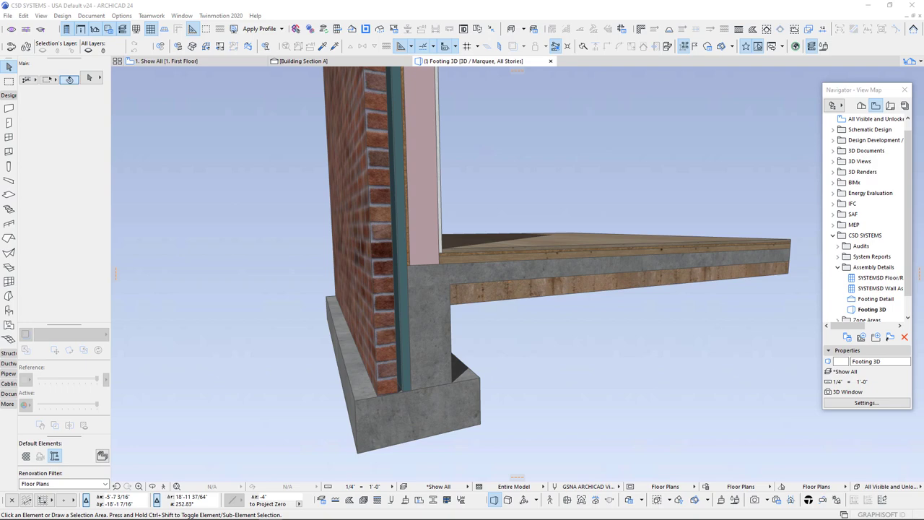
Inspect the exterior wall, the foundation wall and the footing beam in the 3D view by selecting them one by one
shift+middle_drag(553, 198, 556, 260)
click(658, 264)
shift+middle_drag(658, 264, 406, 202)
click(371, 171)
click(422, 207)
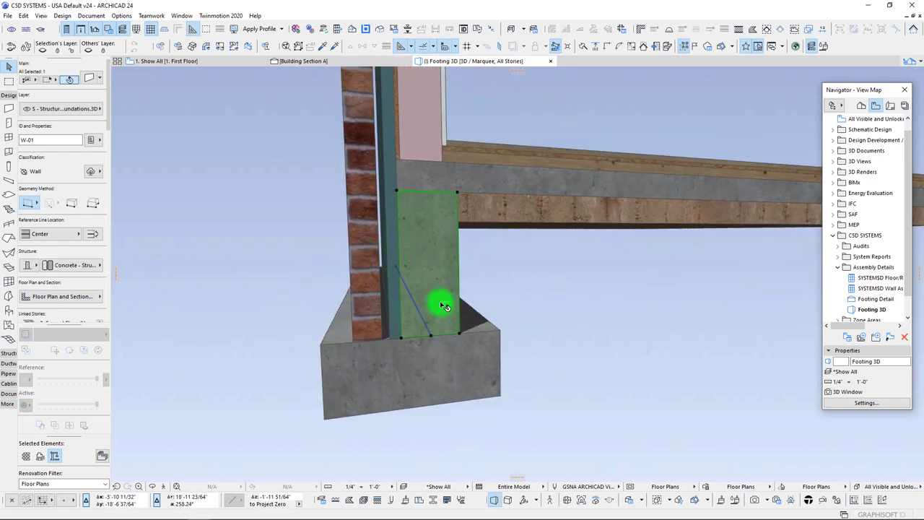
click(470, 372)
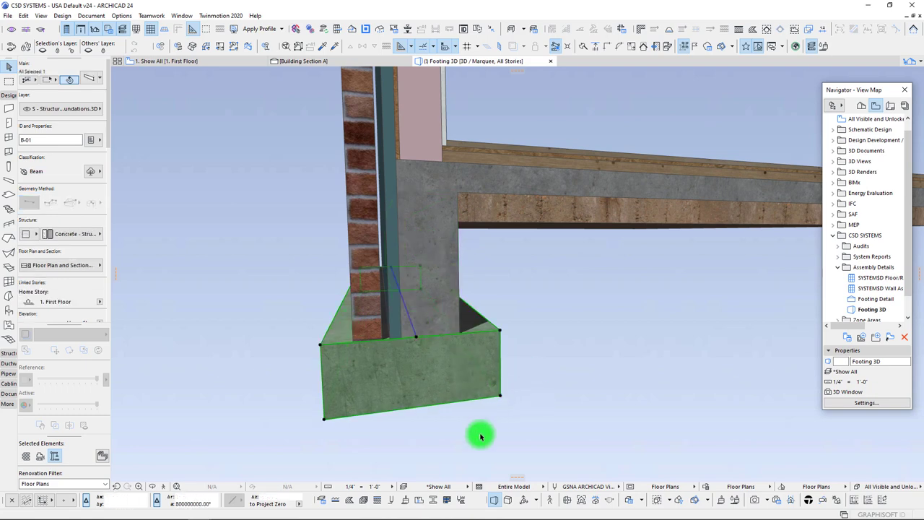
Select the floor slab in the 3D view, look through the favorites in the Floors folder, and examine the slab from several angles
shift+middle_drag(423, 367, 571, 255)
scroll(450, 396, down, 5)
click(572, 256)
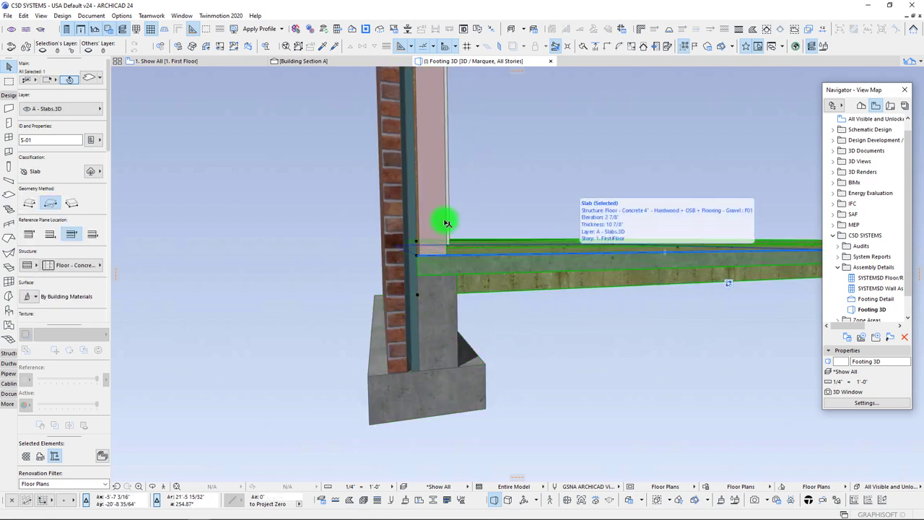
click(99, 81)
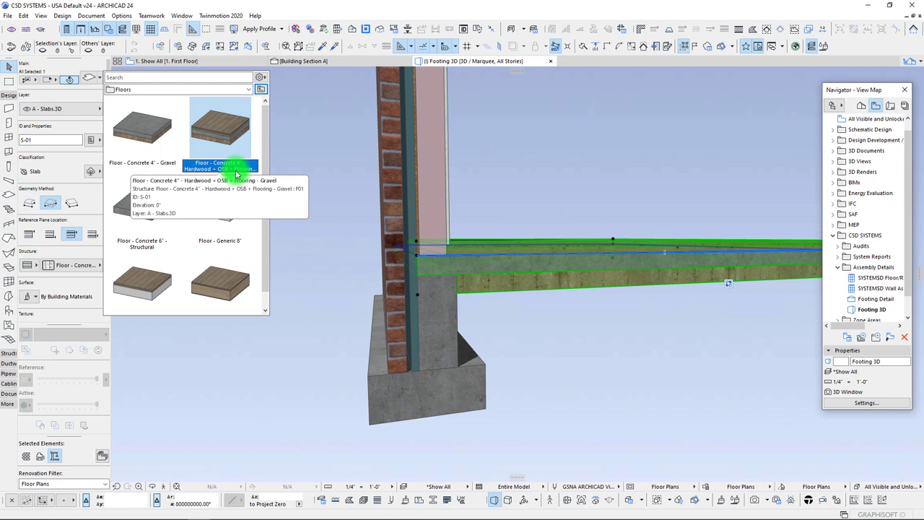
click(635, 157)
shift+middle_drag(571, 207, 571, 207)
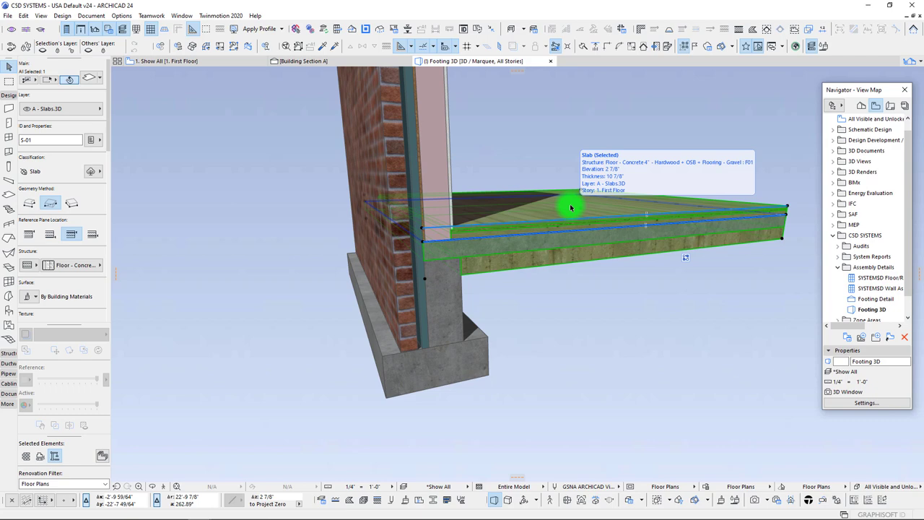
mouse_move(331, 231)
shift+middle_down()
mouse_move(390, 279)
mouse_move(487, 106)
mouse_move(397, 210)
shift+middle_up()
scroll(397, 210, up, 3)
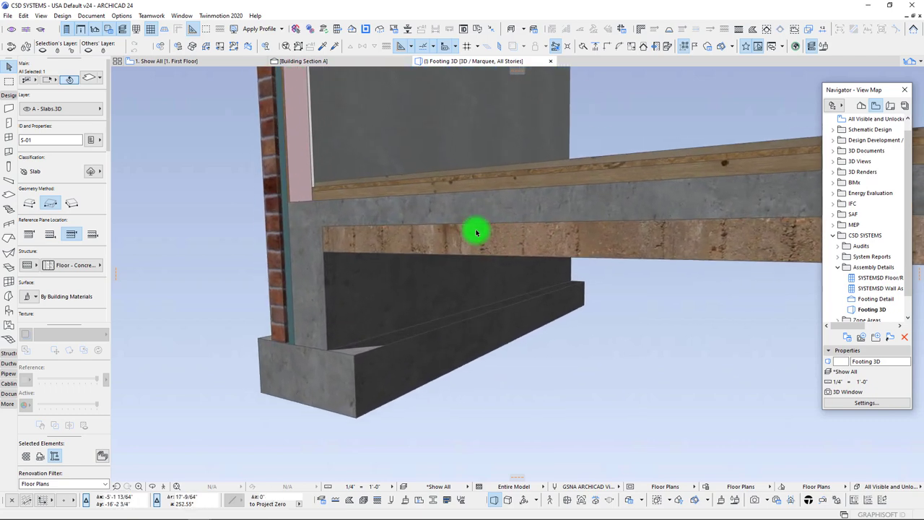
shift+middle_drag(476, 232, 626, 212)
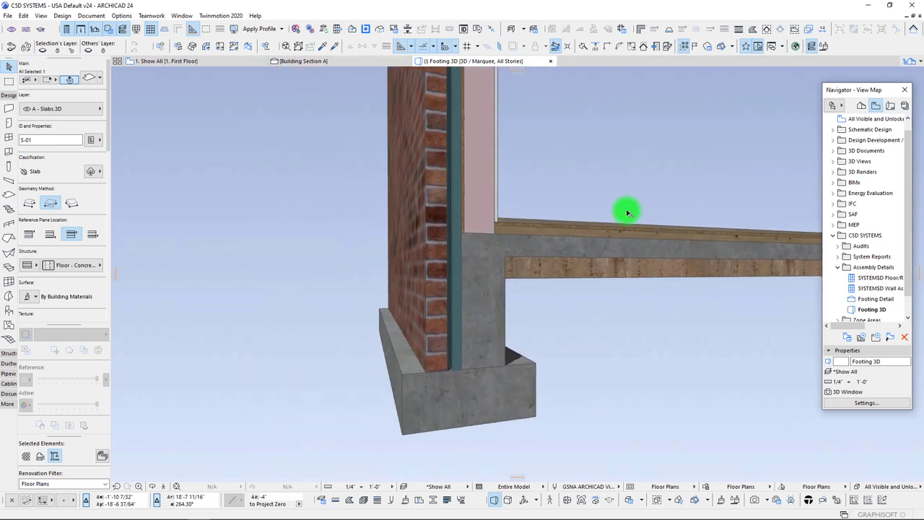
View the foundation area in the first-floor plan and in Building Section A
click(189, 64)
scroll(470, 245, up, 4)
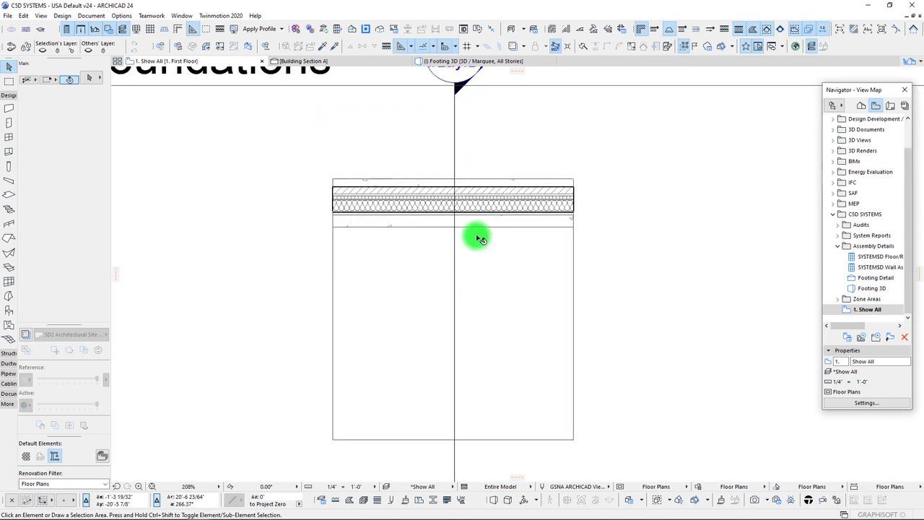
click(334, 64)
scroll(384, 273, up, 3)
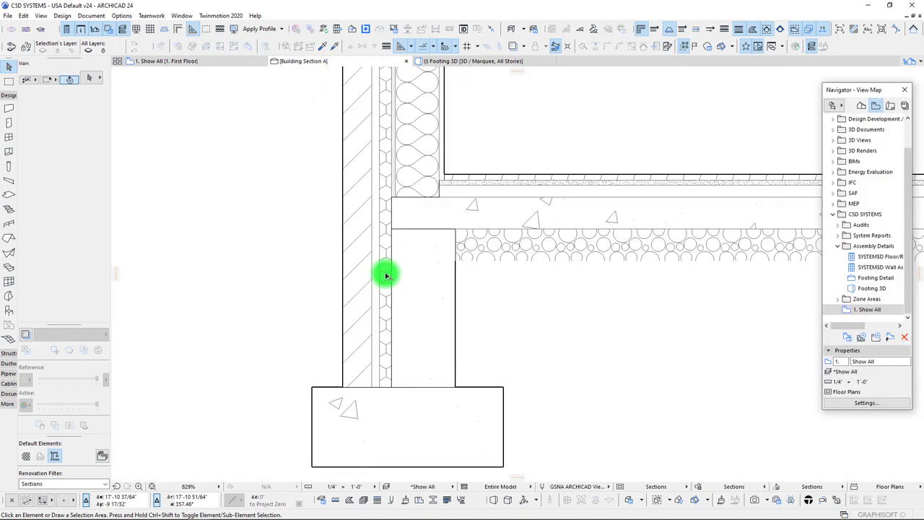
middle_drag(386, 275, 444, 279)
scroll(438, 254, down, 3)
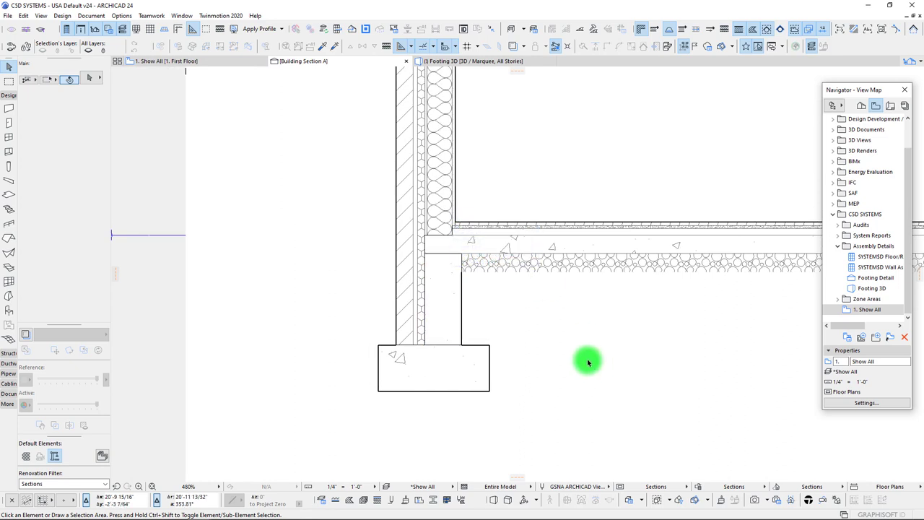
Inspect the slab, foundation wall, exterior wall and footing beam individually in the section, including the foundation wall's solid element operations
click(527, 229)
scroll(521, 259, down, 2)
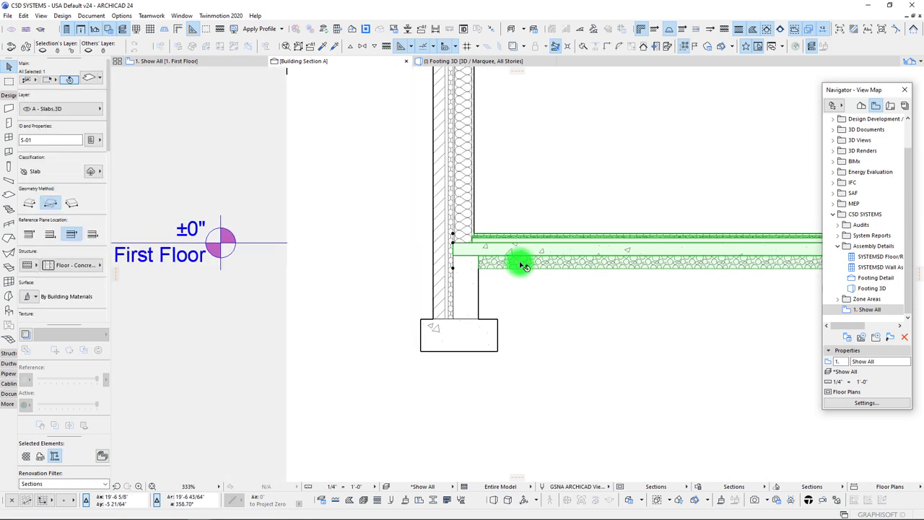
scroll(352, 260, up, 4)
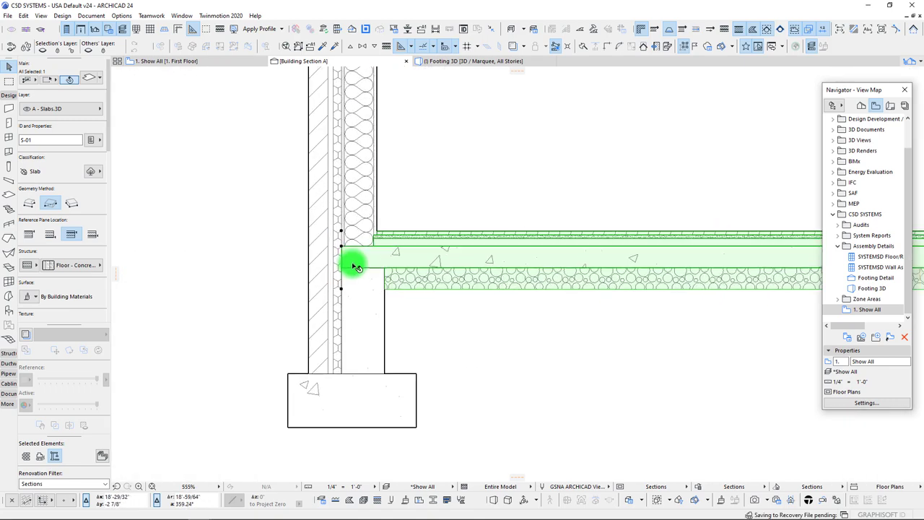
click(358, 346)
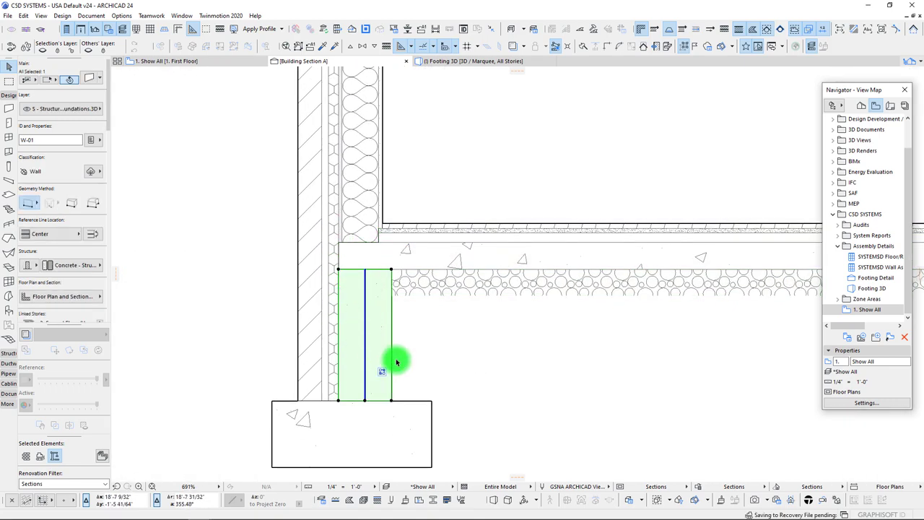
click(359, 179)
scroll(359, 180, down, 3)
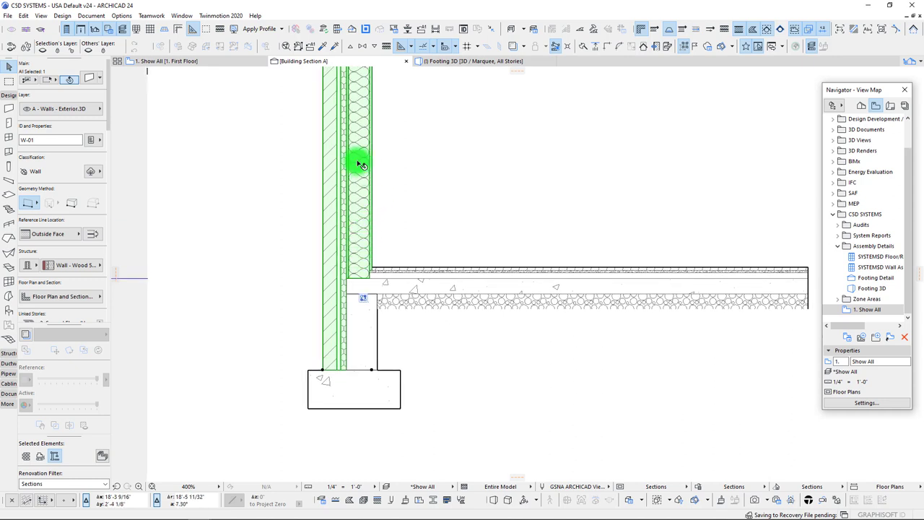
click(313, 373)
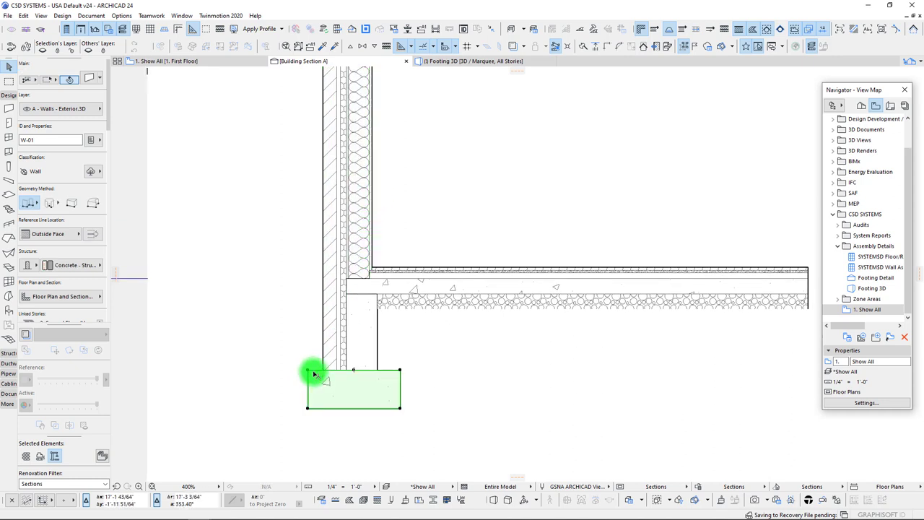
click(355, 218)
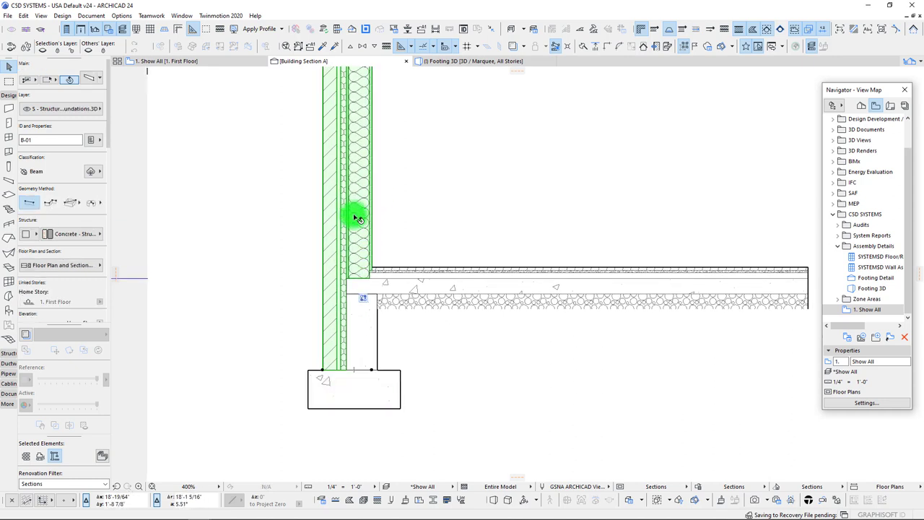
click(375, 333)
mouse_move(376, 361)
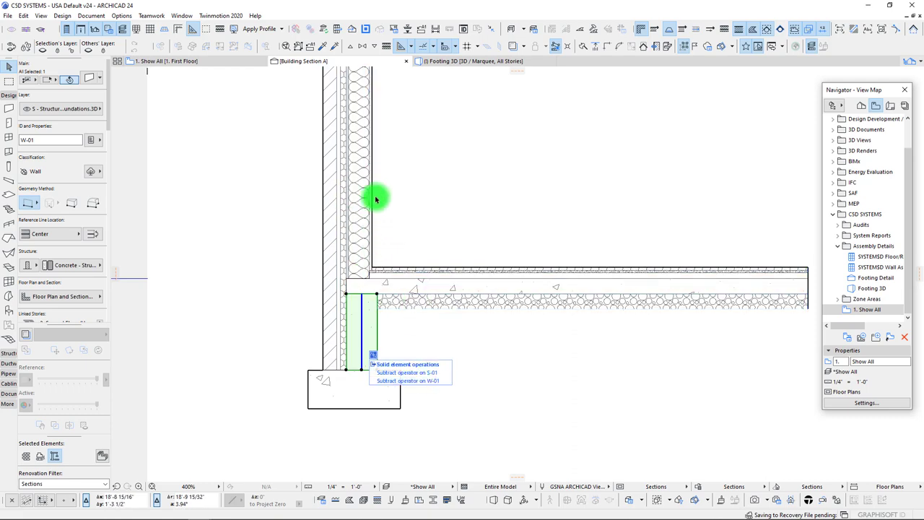
click(456, 341)
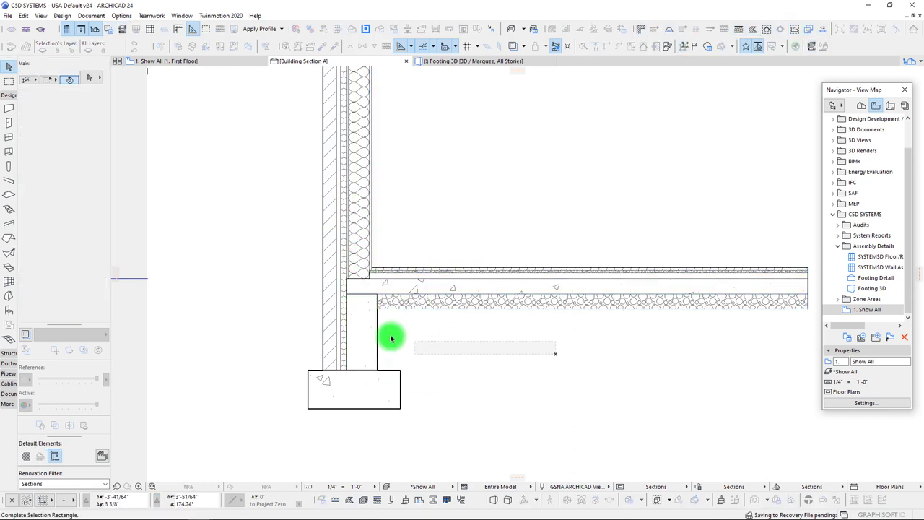
Examine where the slab meets the foundation in the section, and highlight the footing beam and foundation wall together
scroll(363, 309, up, 3)
middle_drag(360, 291, 378, 240)
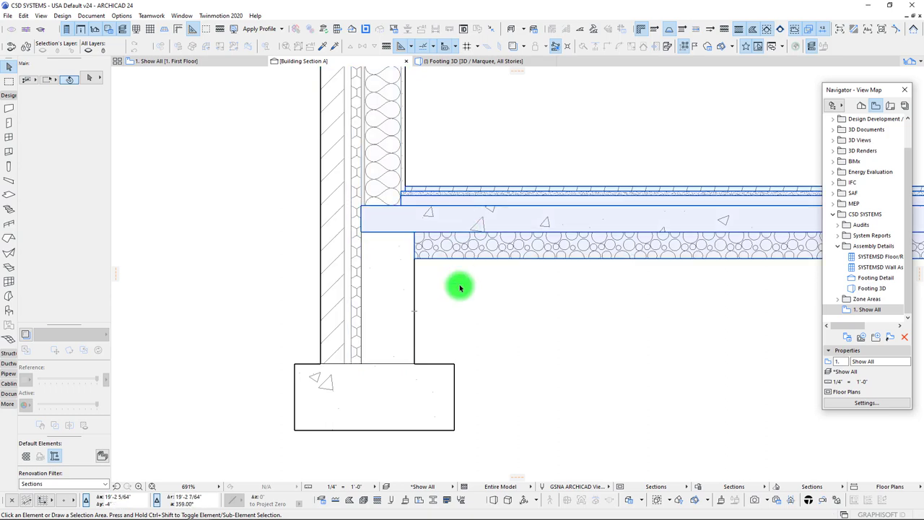
scroll(498, 275, down, 3)
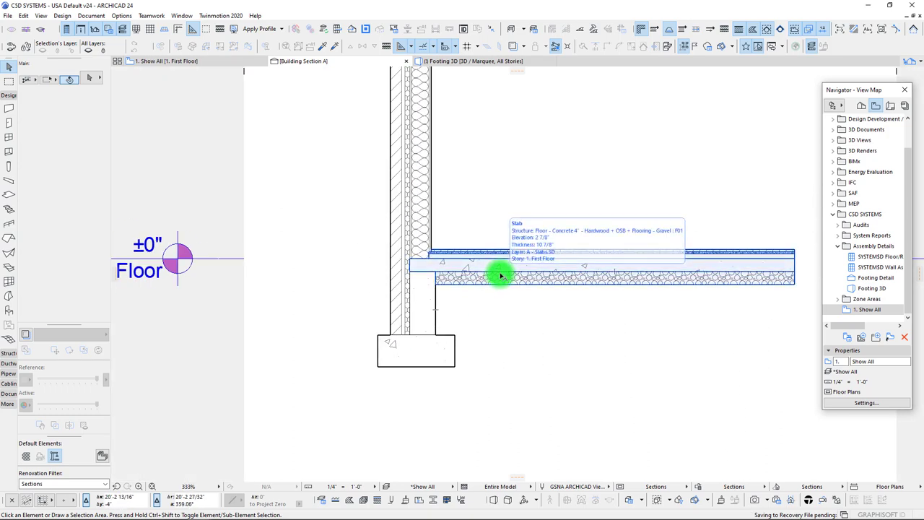
scroll(498, 275, up, 2)
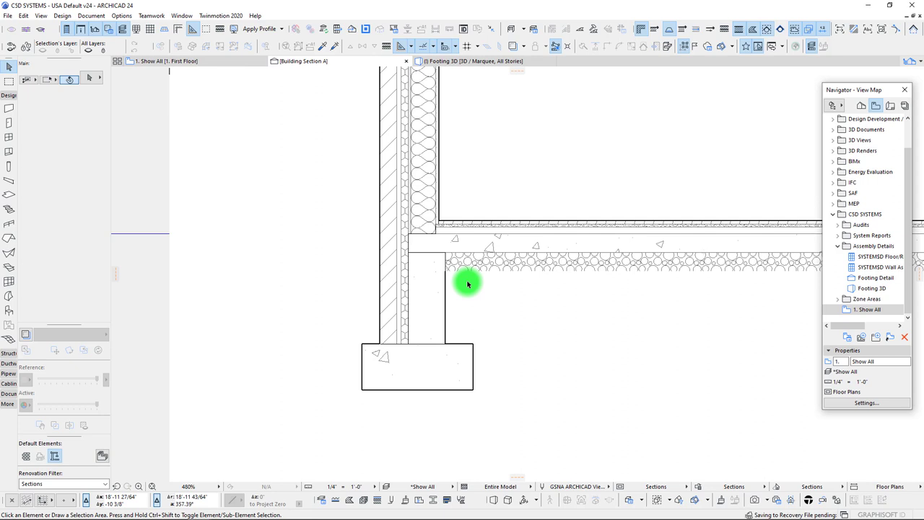
click(439, 358)
shift+click(426, 315)
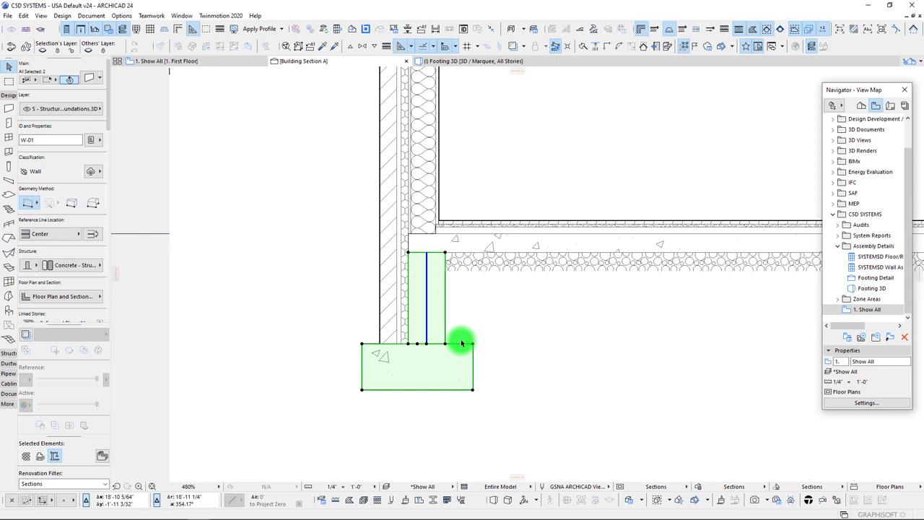
key(Escape)
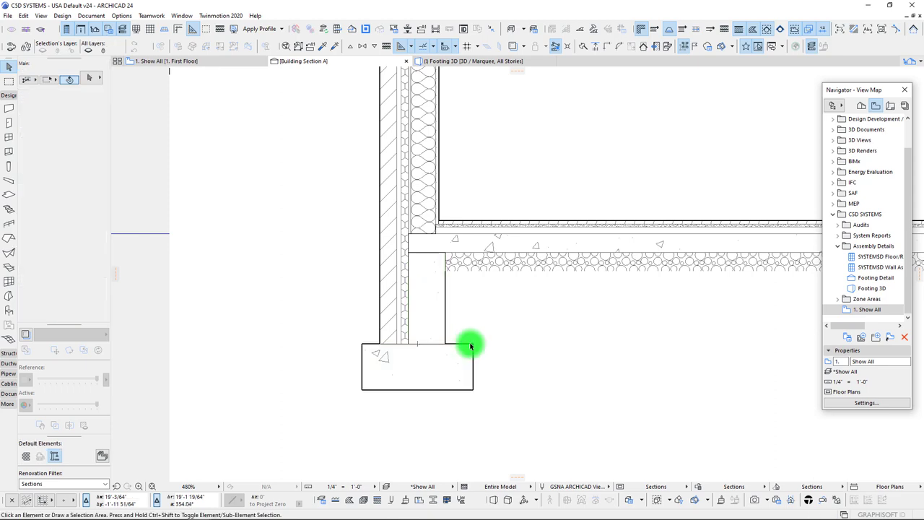
Examine the composite floor slab and the composite exterior wall in the section, leaving nothing selected
scroll(457, 274, down, 3)
scroll(395, 302, up, 2)
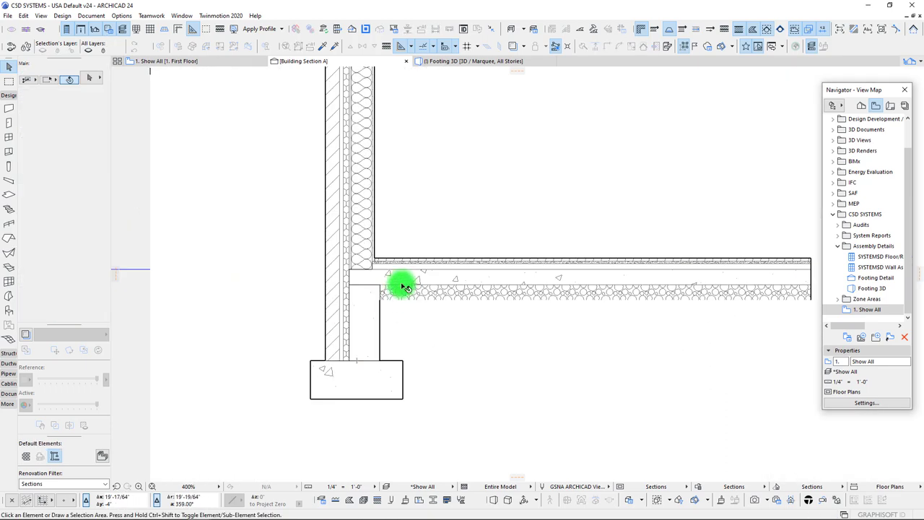
click(405, 287)
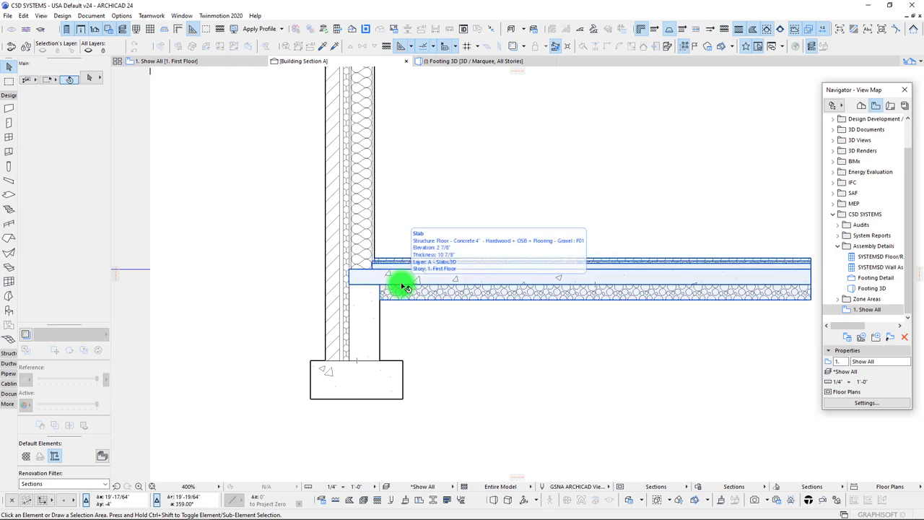
click(508, 282)
click(363, 185)
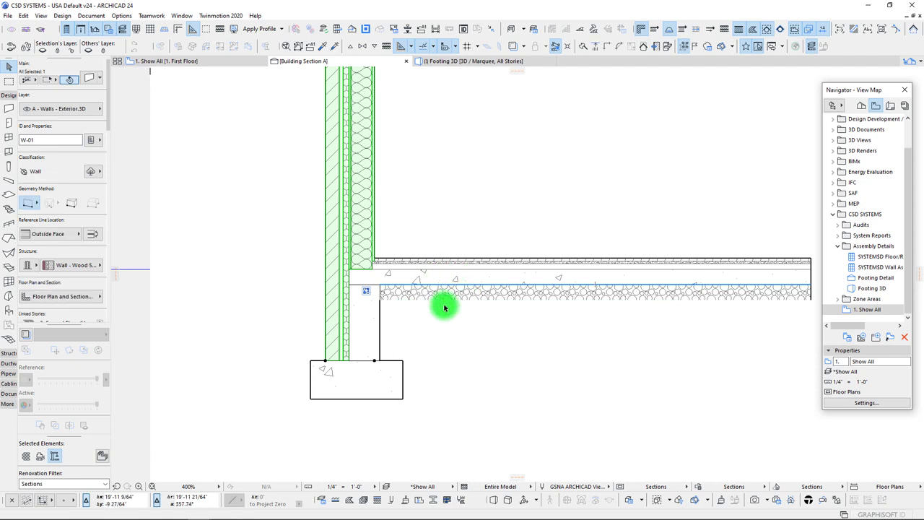
middle_drag(433, 346, 464, 334)
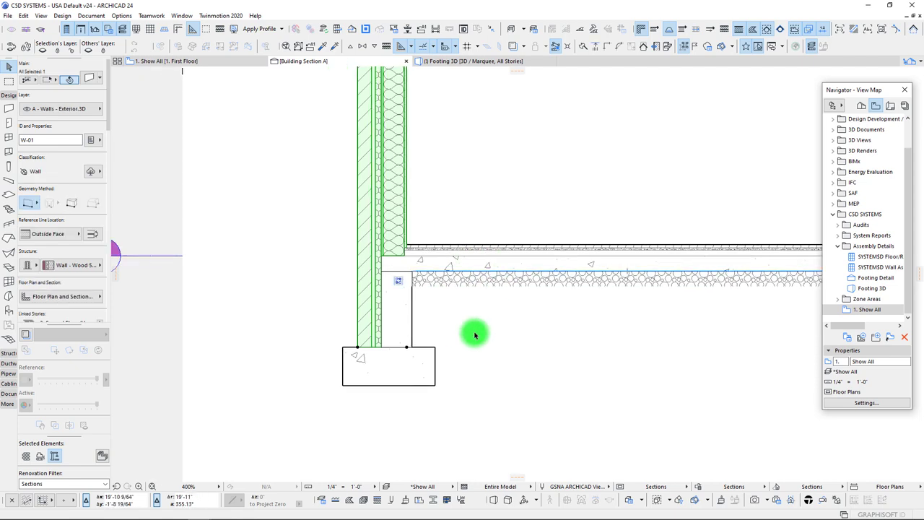
click(462, 350)
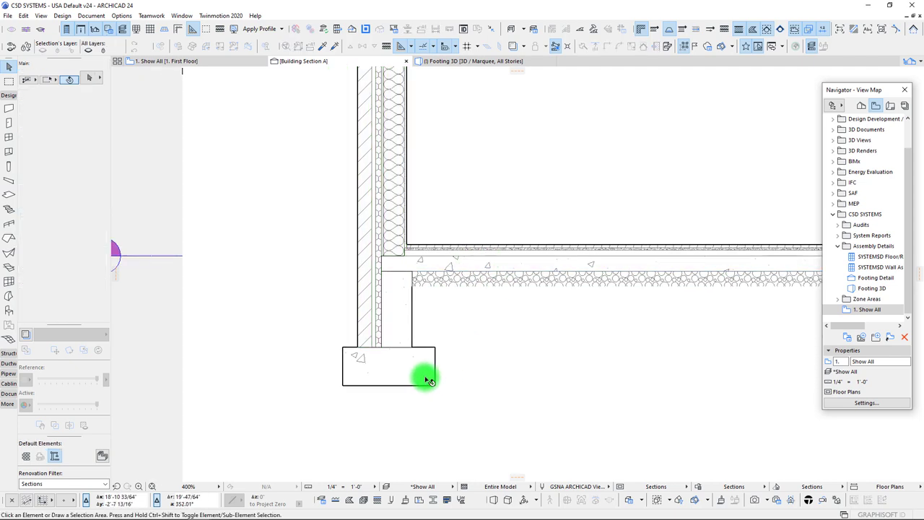
Select the footing beam in the section and review its cost estimate, cost factor and quantity takeoff properties
click(424, 375)
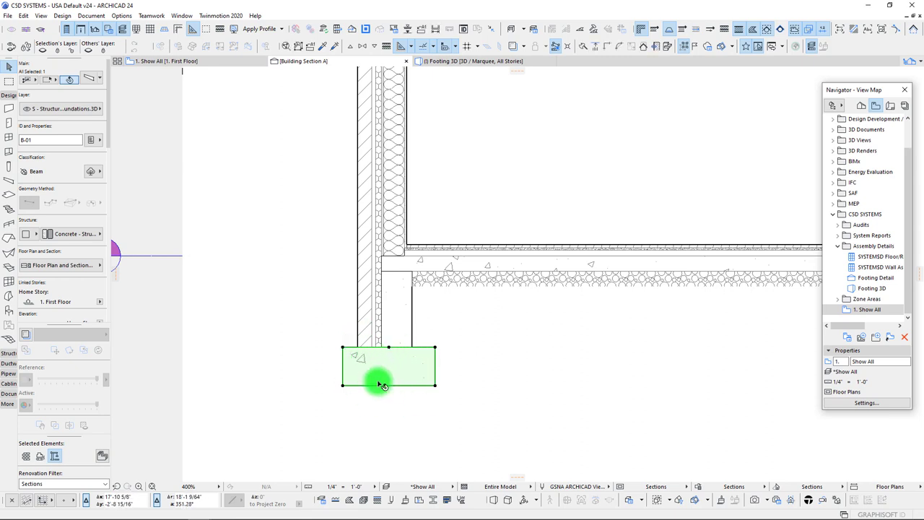
middle_drag(379, 376, 402, 373)
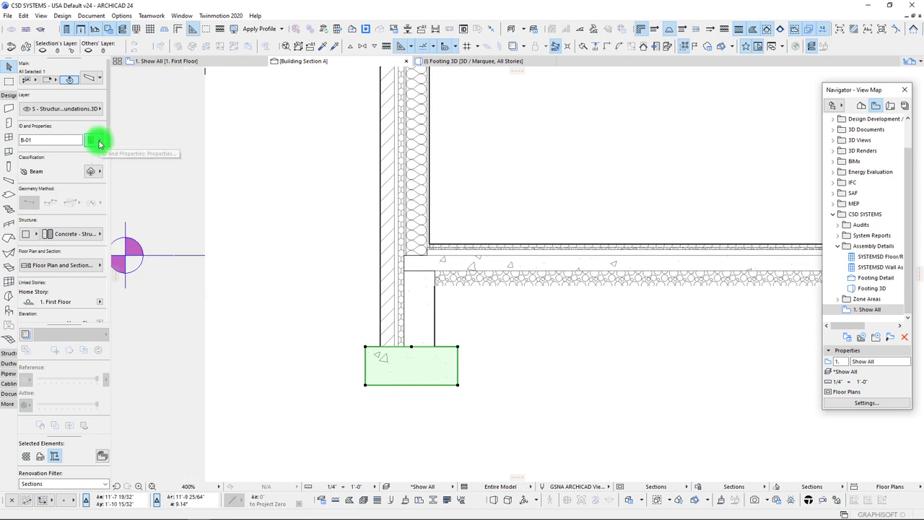
click(98, 142)
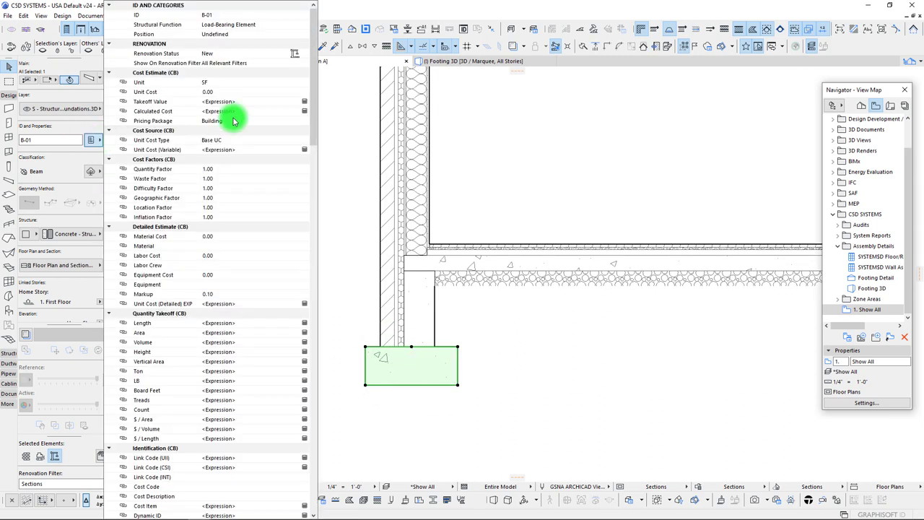
mouse_move(313, 78)
mouse_down()
mouse_move(316, 128)
mouse_move(313, 62)
mouse_up()
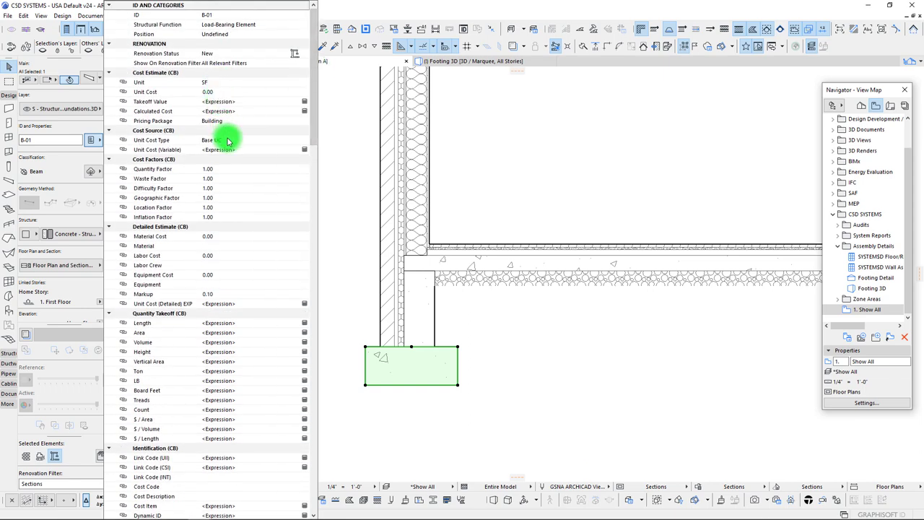
click(75, 166)
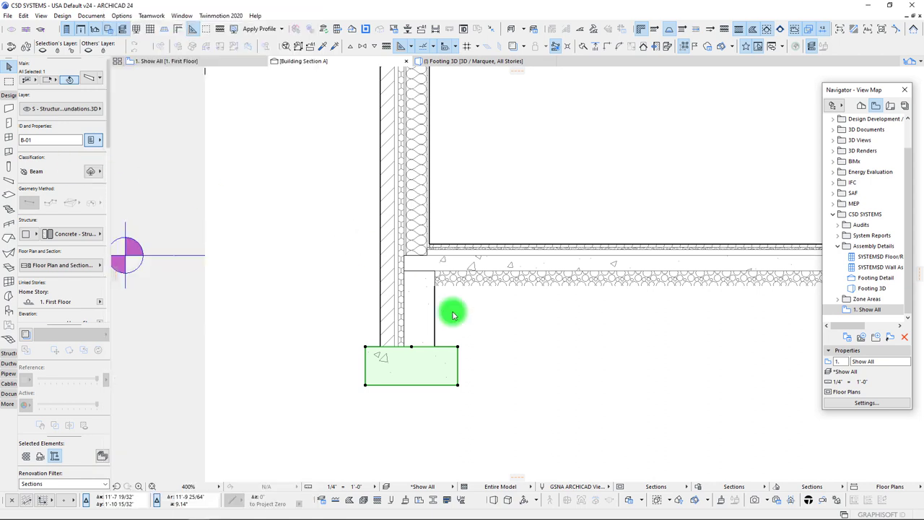
Classify the footing beam in MasterFormat as 03 31 13 Heavyweight Structural Concrete
click(95, 172)
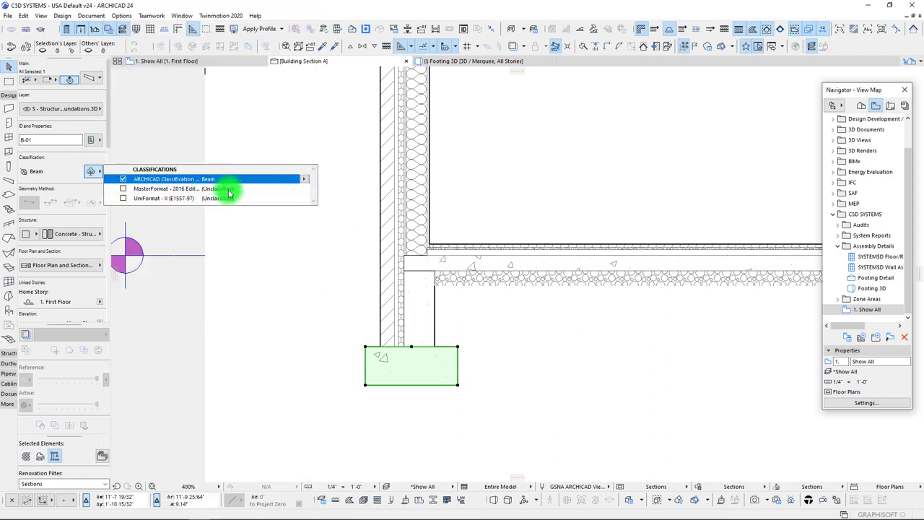
click(123, 192)
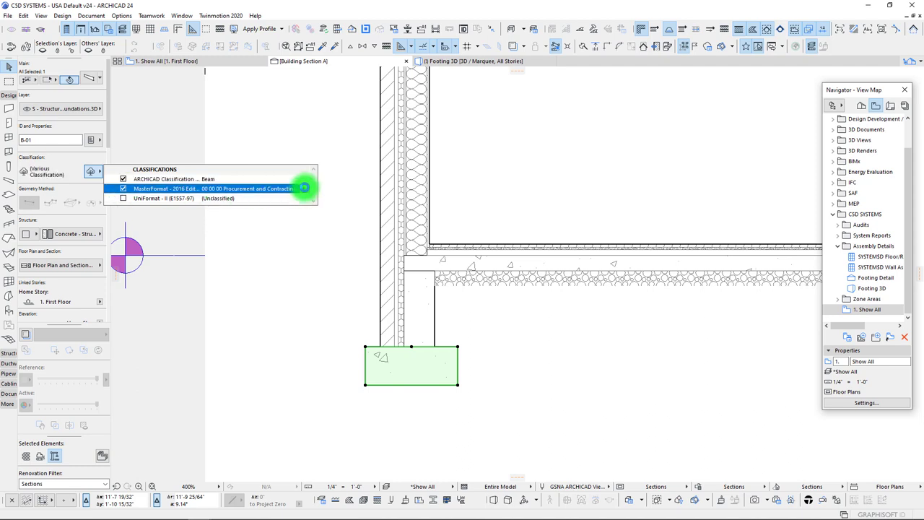
click(305, 188)
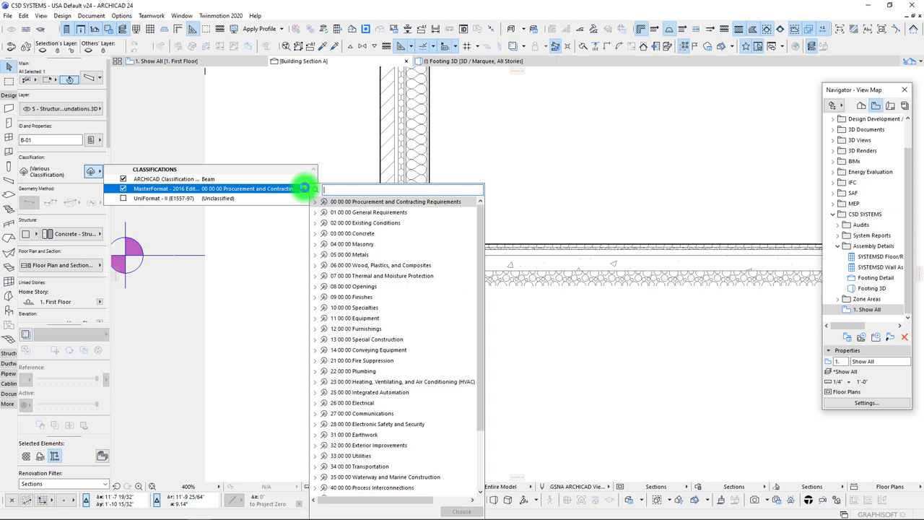
click(315, 234)
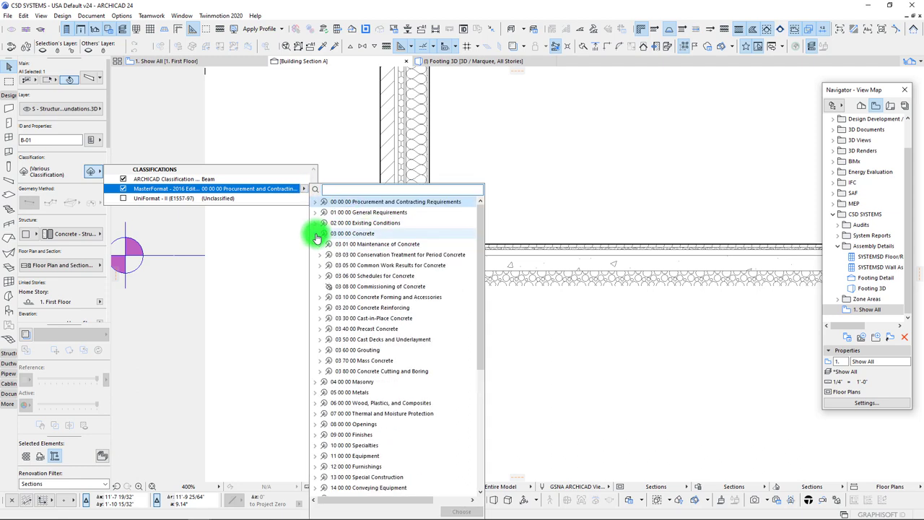
click(320, 319)
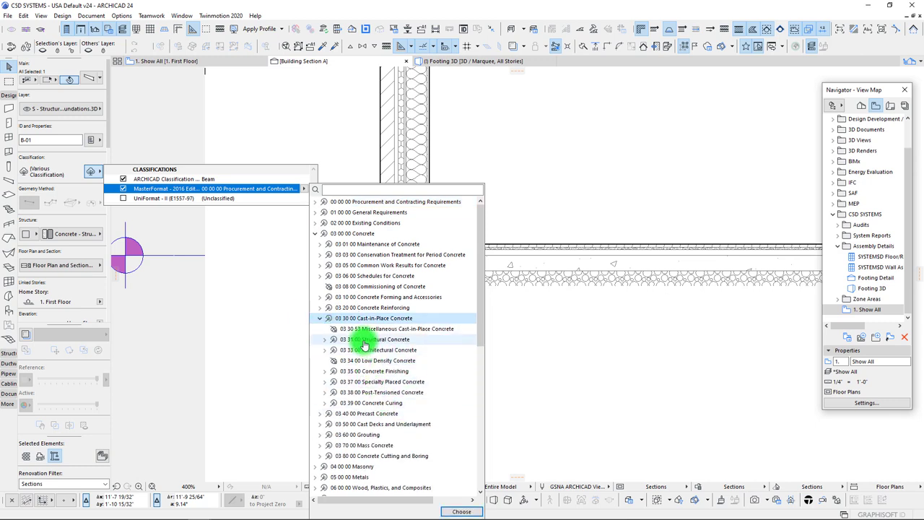
click(324, 339)
click(312, 235)
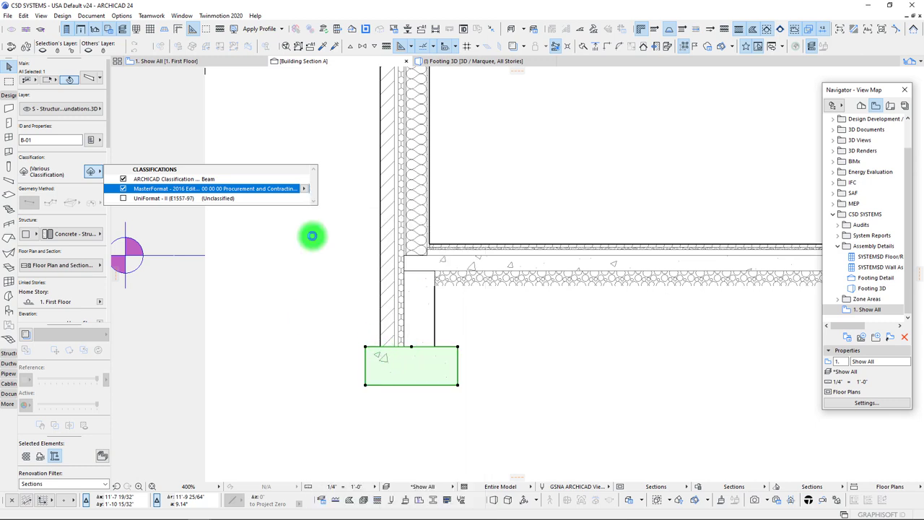
Add the UniFormat II classification A1011 Wall Foundations to the footing beam
click(123, 198)
click(304, 198)
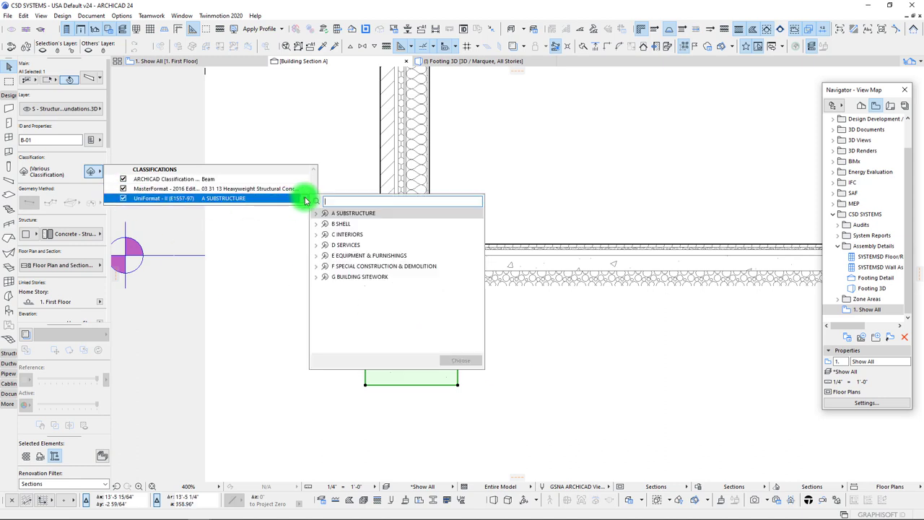
click(321, 224)
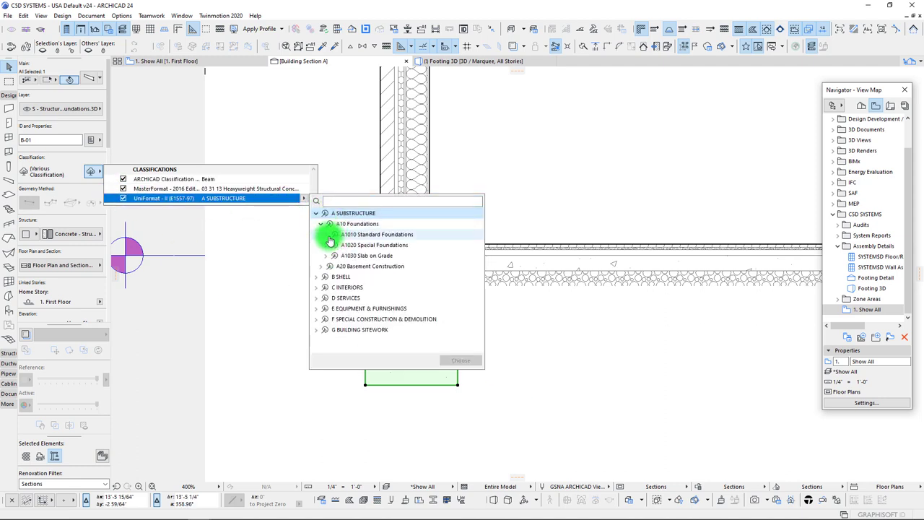
click(327, 234)
double_click(363, 246)
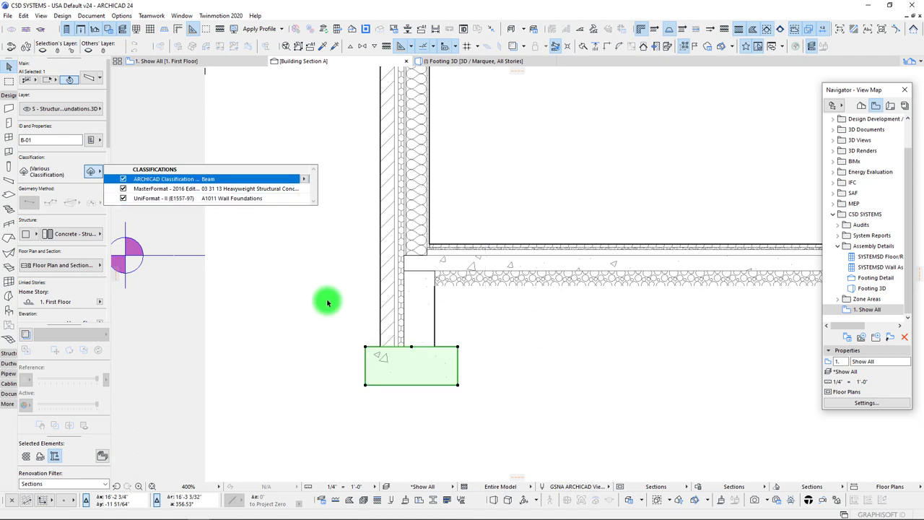
click(422, 314)
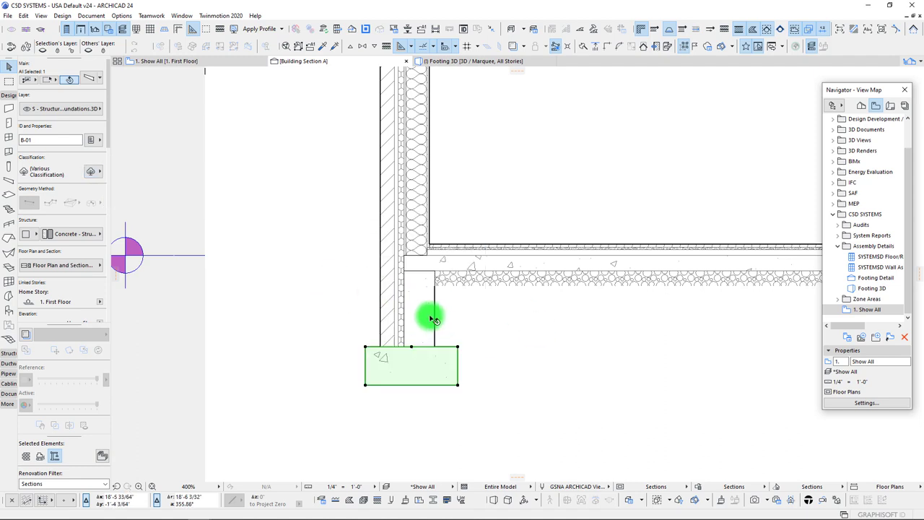
Select the foundation wall above the footing and classify it in MasterFormat as 03 31 13 Heavyweight Structural Concrete
click(434, 318)
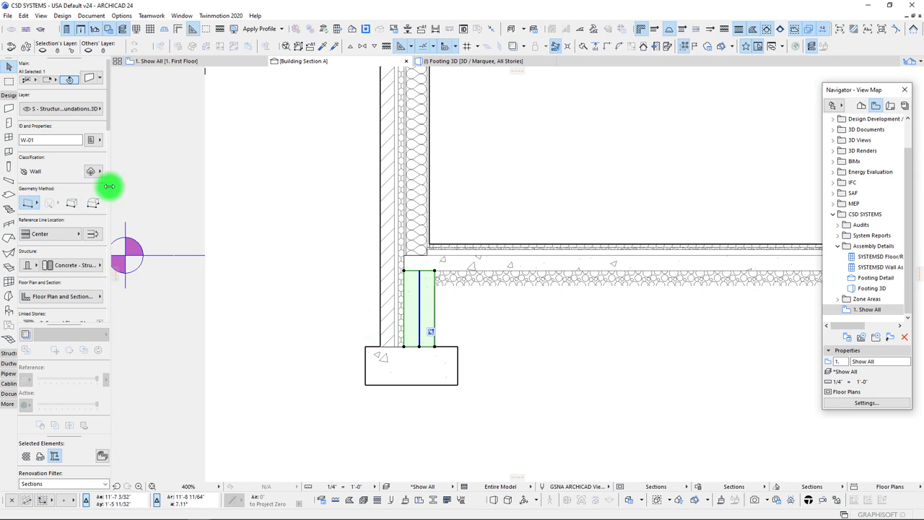
click(93, 143)
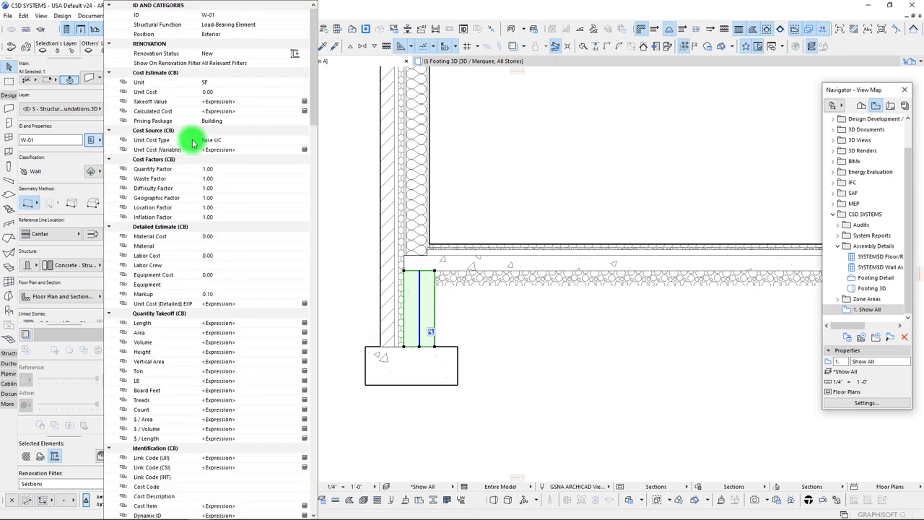
click(92, 173)
click(122, 188)
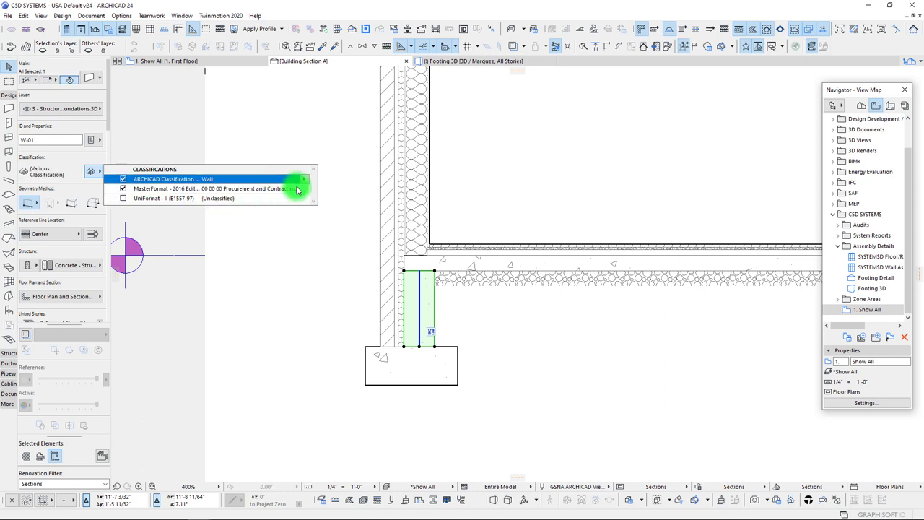
click(298, 189)
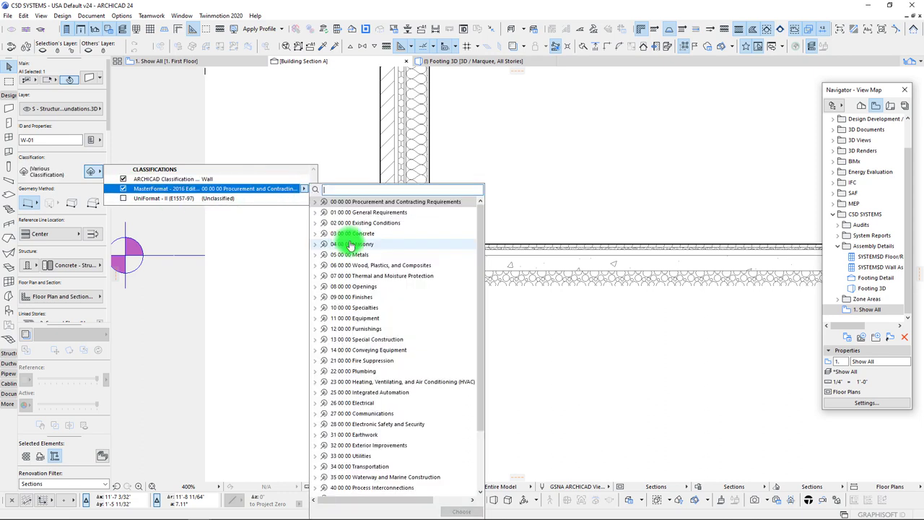
click(315, 233)
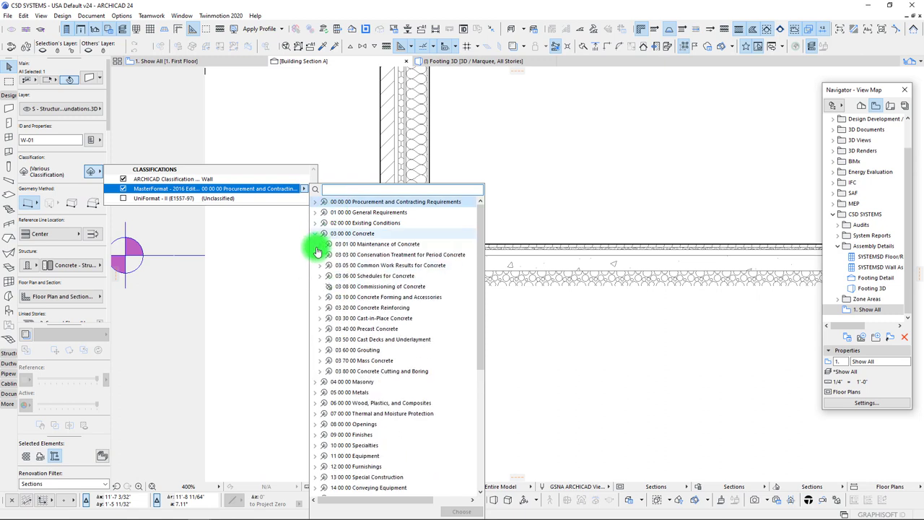
click(320, 317)
click(325, 339)
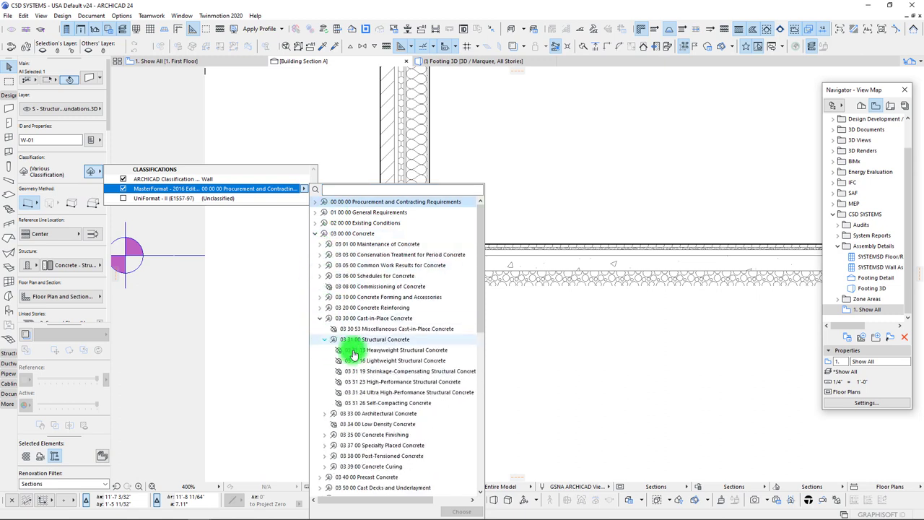
double_click(353, 350)
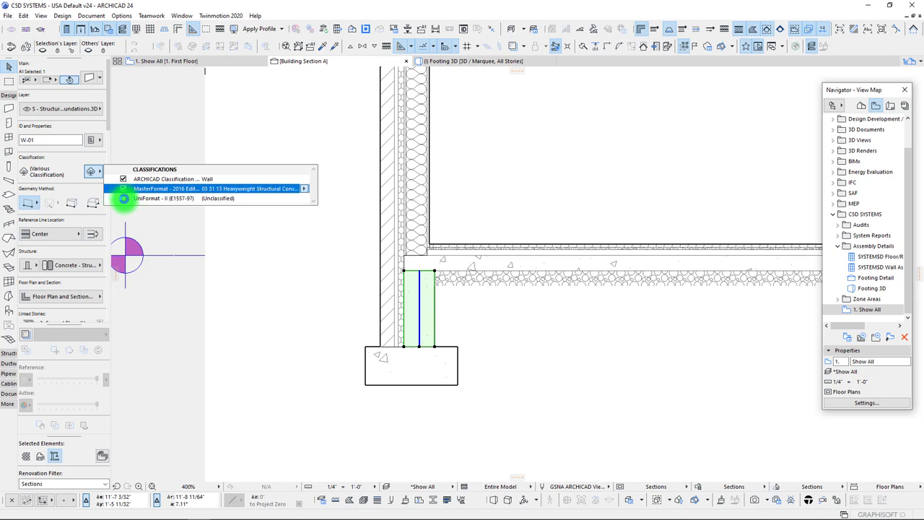
Add the UniFormat II classification A1011 Wall Foundations to the foundation wall and leave nothing selected
click(123, 199)
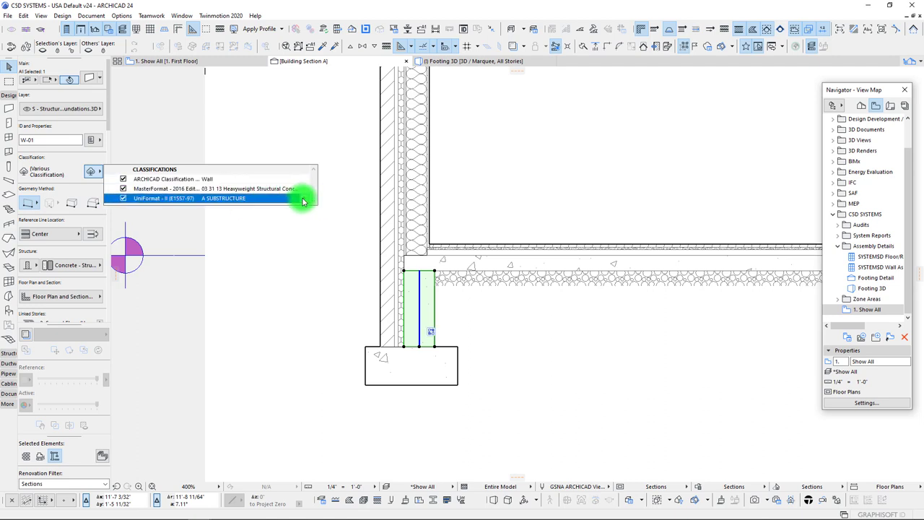
click(303, 199)
click(318, 215)
click(319, 222)
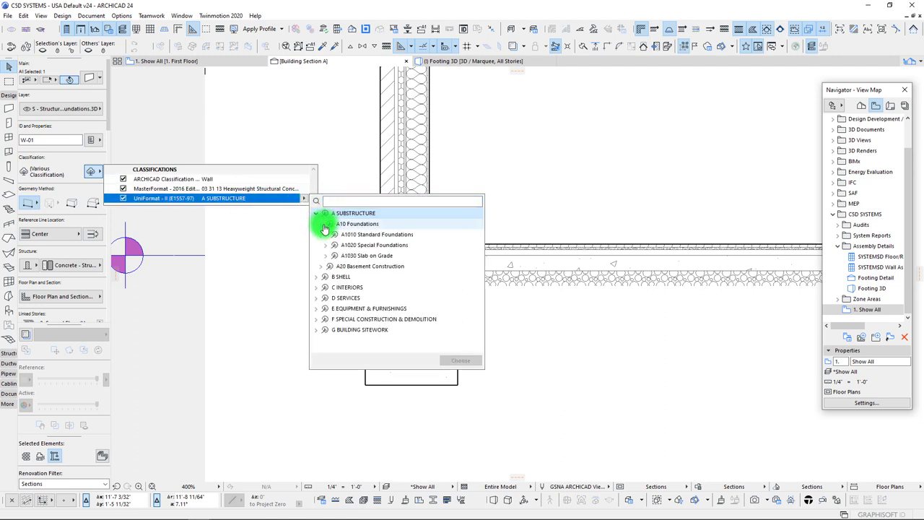
click(325, 233)
double_click(346, 245)
click(249, 181)
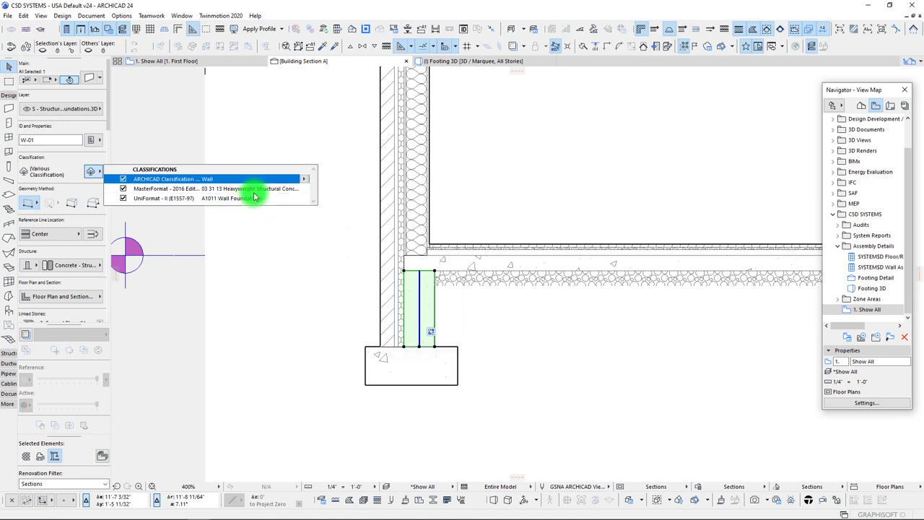
click(493, 302)
click(447, 327)
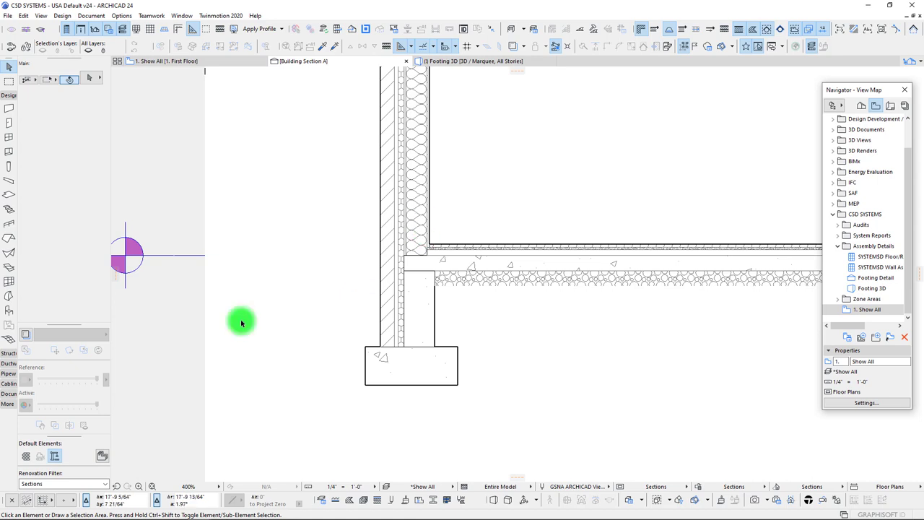
Attach a Text / Autotext label to the footing beam's outer edge, with its text beside the footing on the exterior side
key(l)
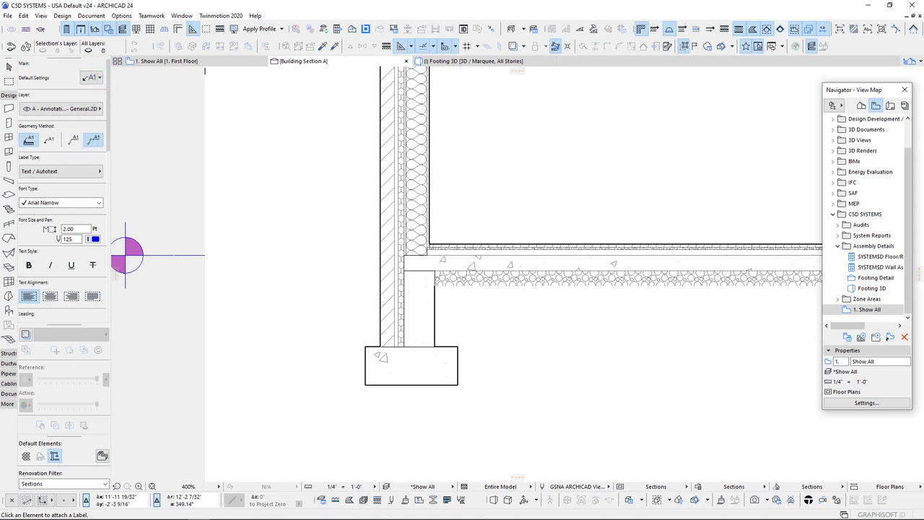
drag(0, 135, 0, 109)
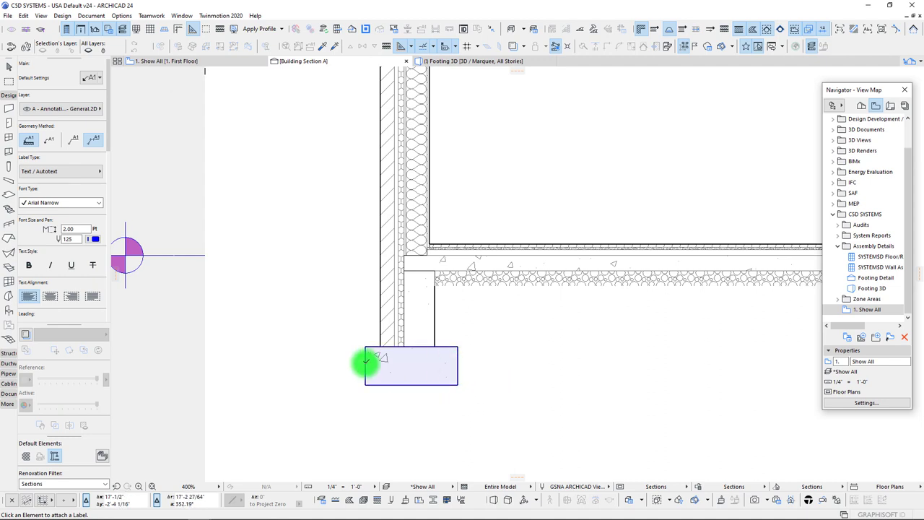
click(366, 362)
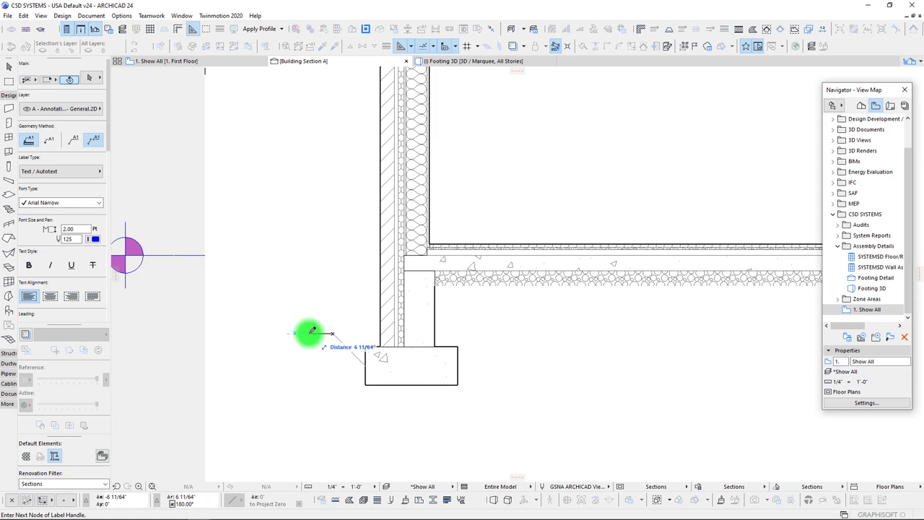
click(312, 332)
scroll(246, 326, up, 3)
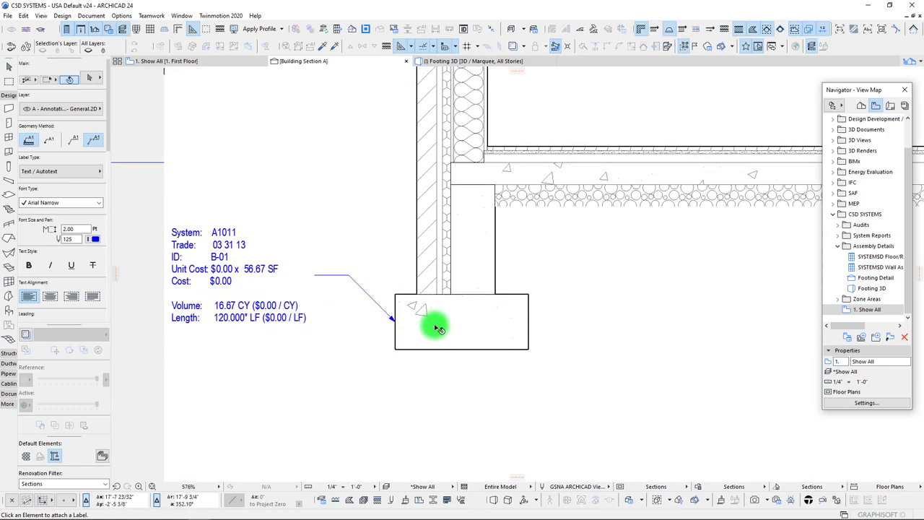
Compare the label's system, trade, ID, cost, volume and length entries with the footing beam it describes
click(437, 326)
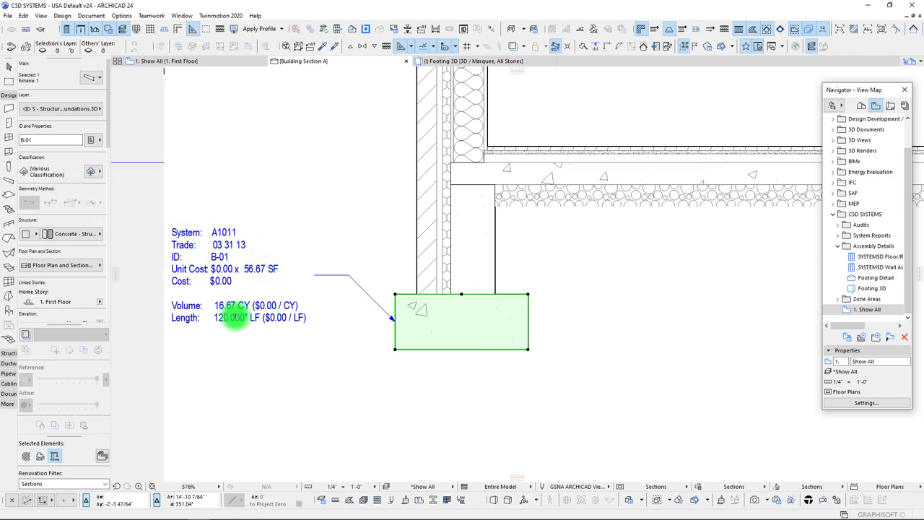
click(41, 140)
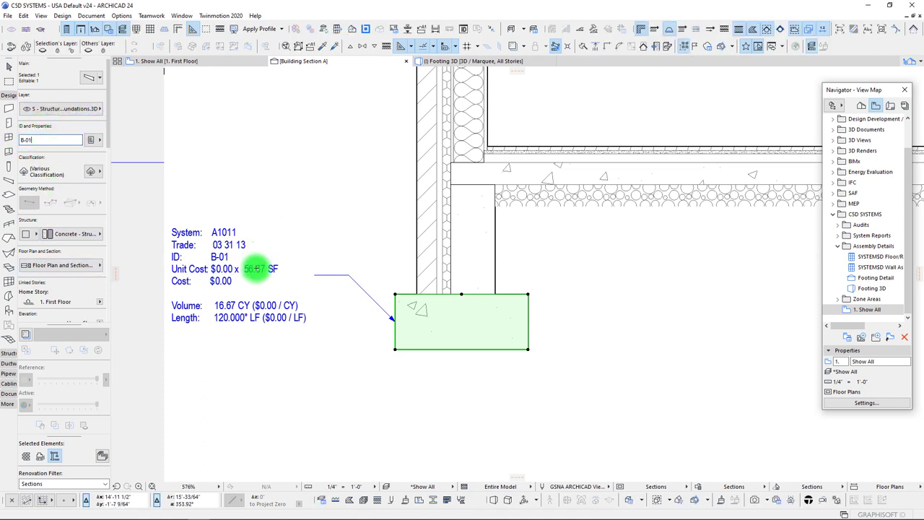
click(256, 270)
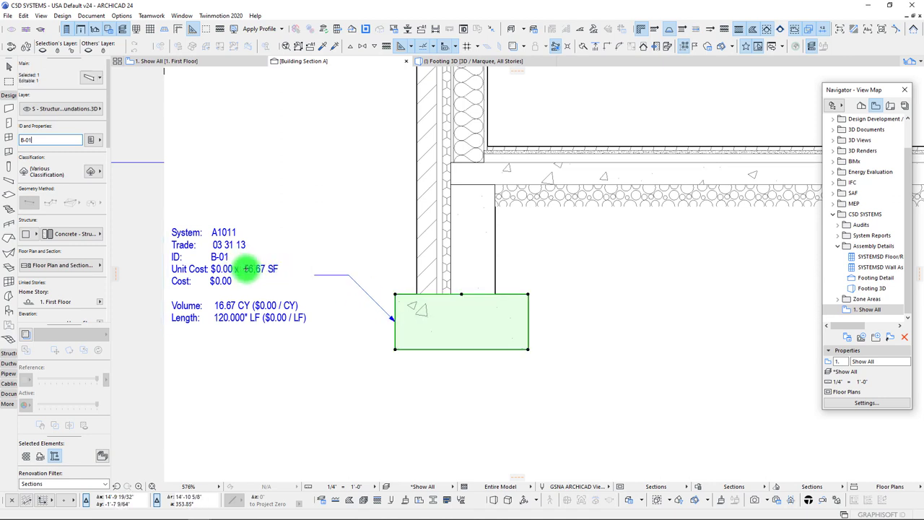
click(251, 269)
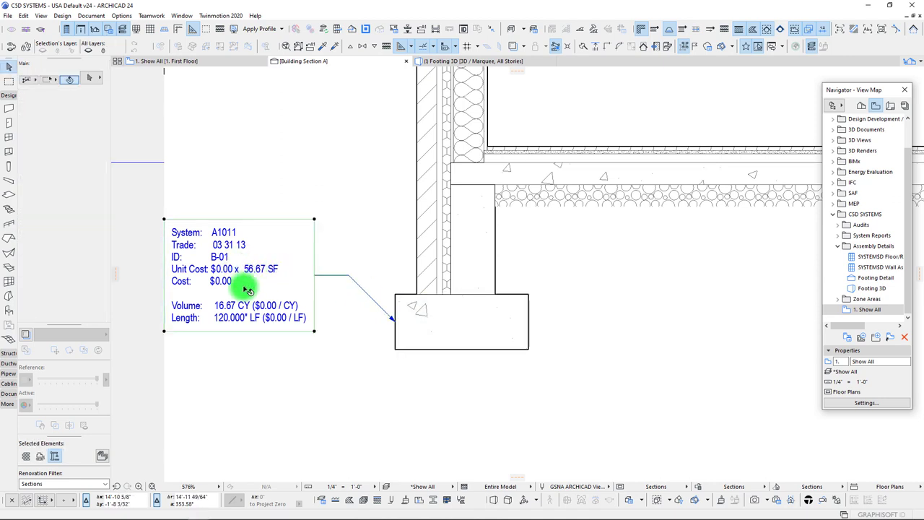
scroll(265, 303, up, 2)
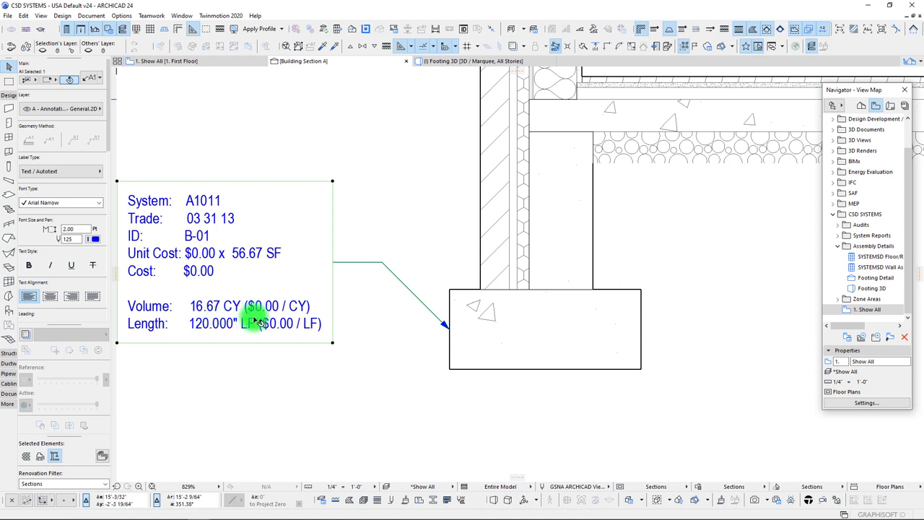
In the project's Calculation Units & Rules preferences, set the volume unit to cubic yards
click(498, 340)
click(345, 131)
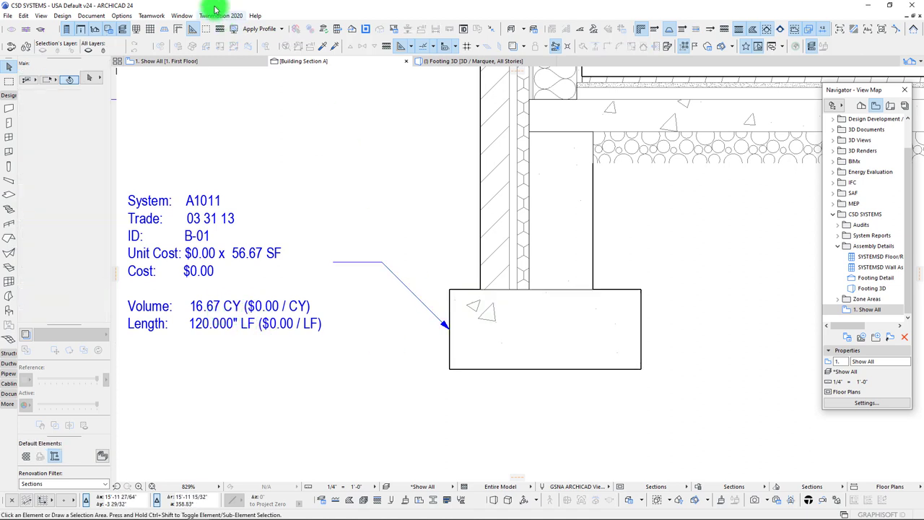
click(182, 15)
mouse_move(154, 18)
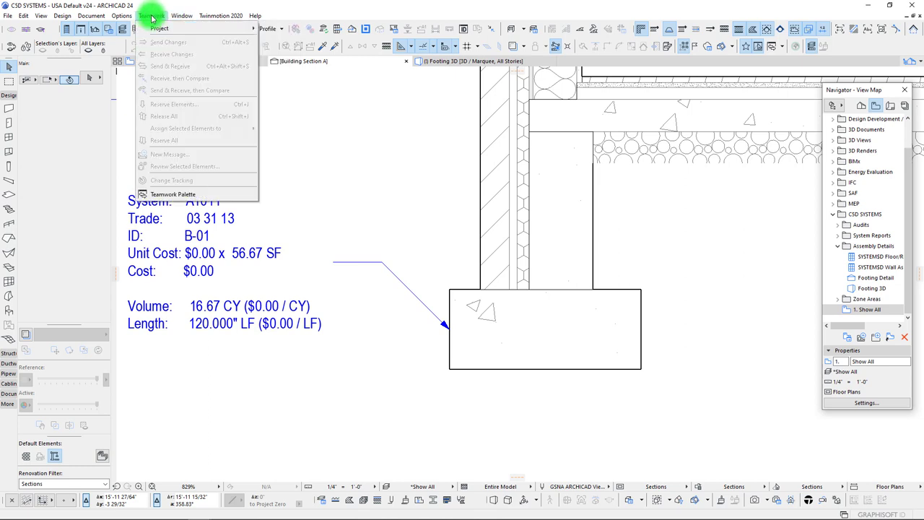
mouse_move(189, 257)
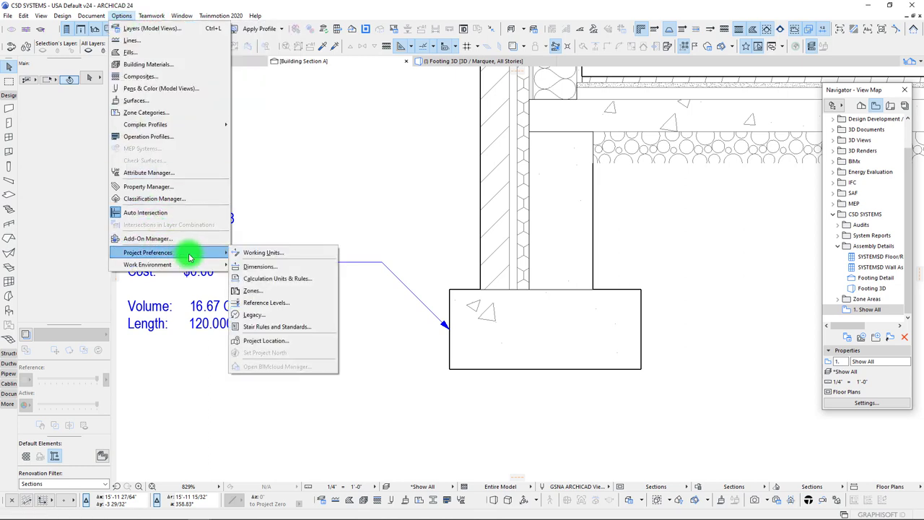
click(260, 278)
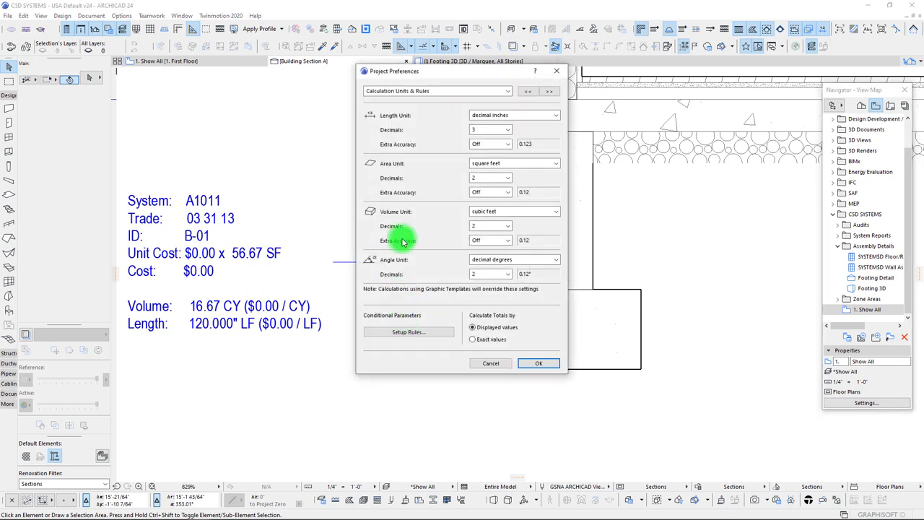
click(523, 213)
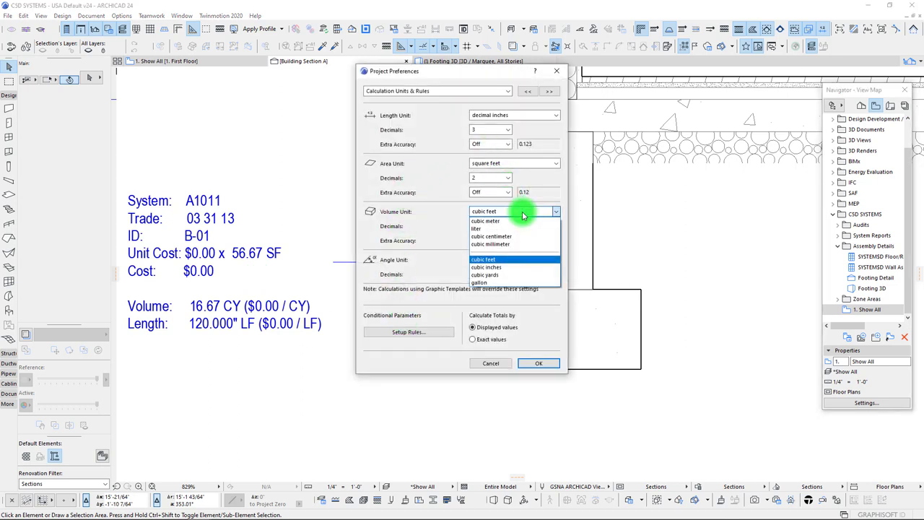
click(494, 275)
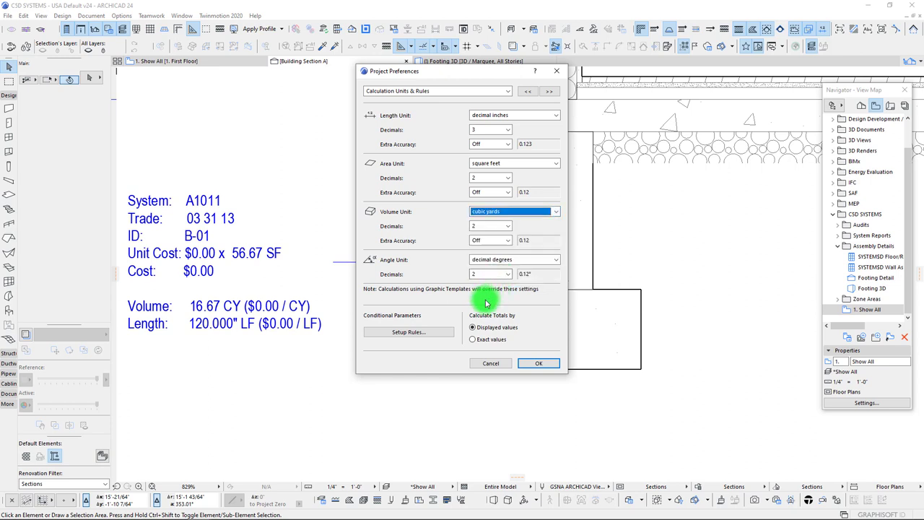
Set the calculation length unit to decimal feet and apply the project preferences
click(505, 117)
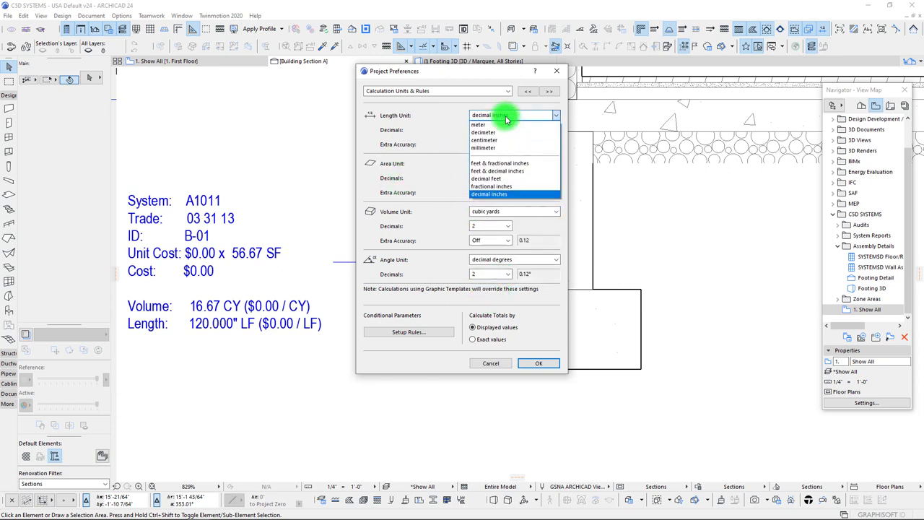
click(487, 178)
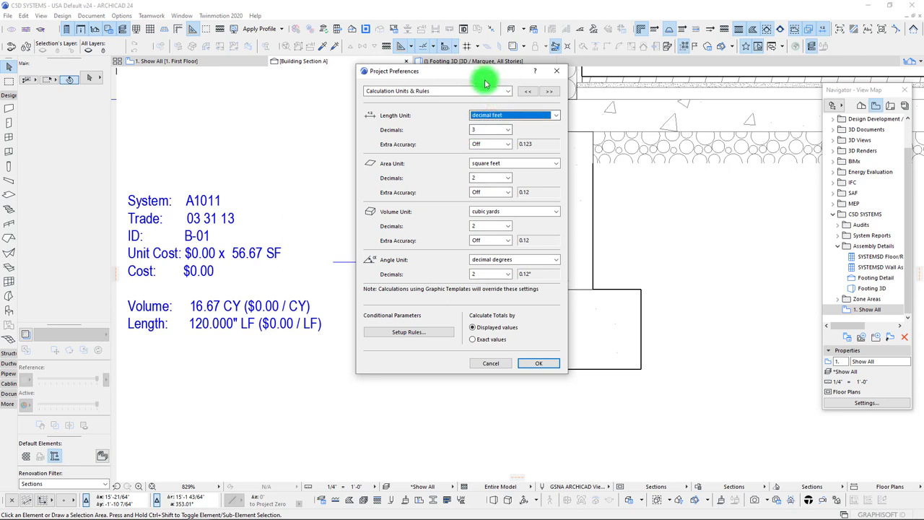
drag(484, 70, 444, 72)
click(485, 365)
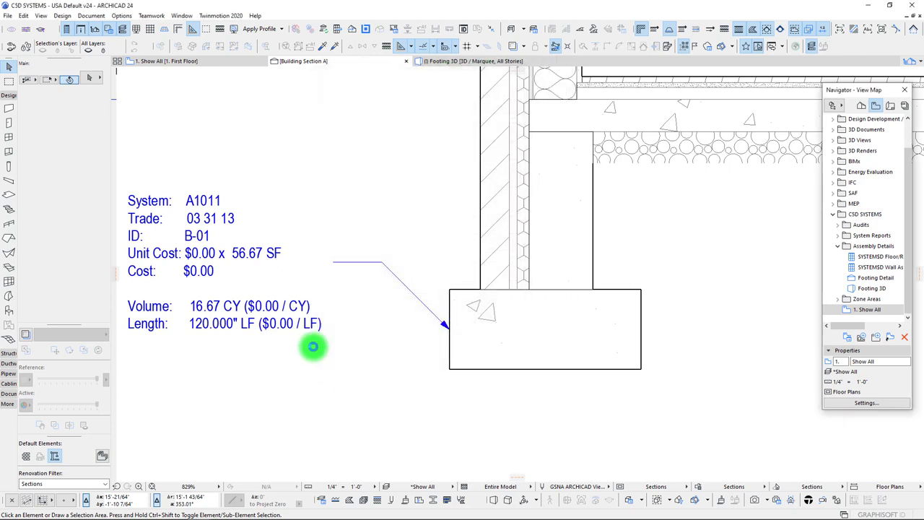
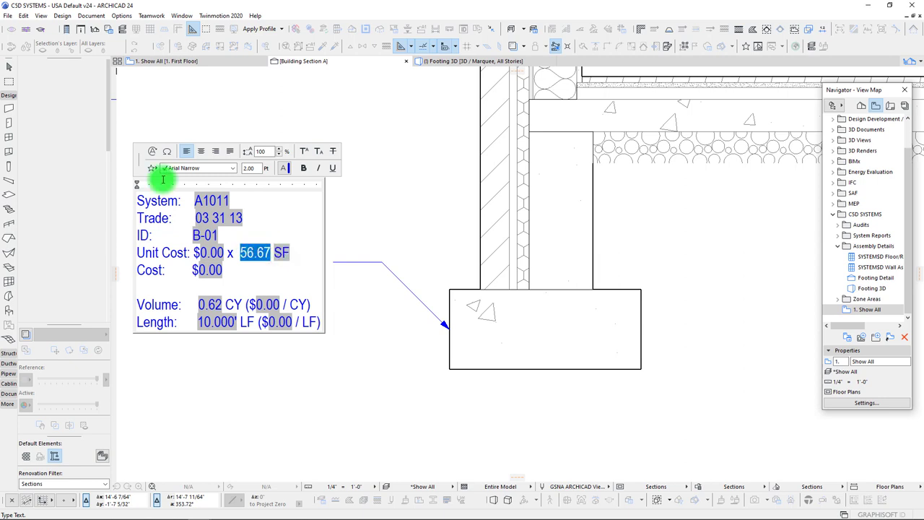
Check which Cost Estimate (CB) properties feed the quantity and unit autotexts on the label's unit cost line
click(152, 151)
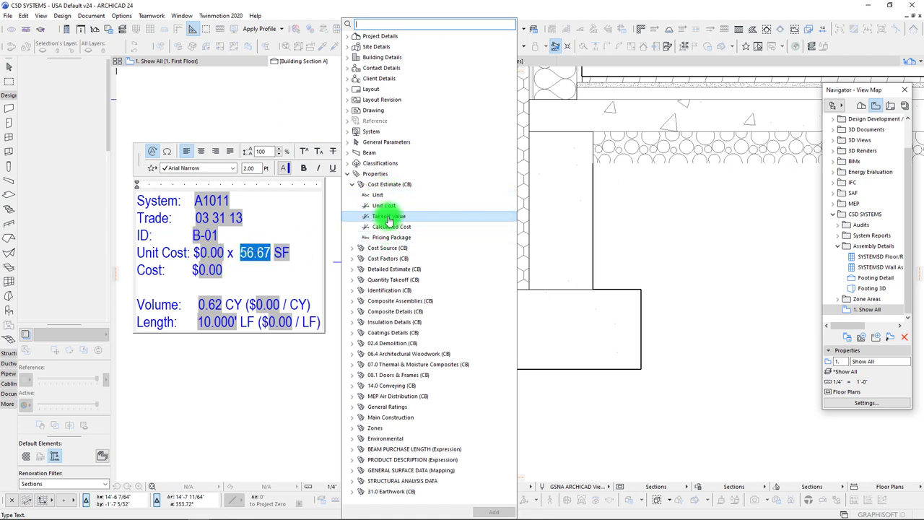
click(282, 257)
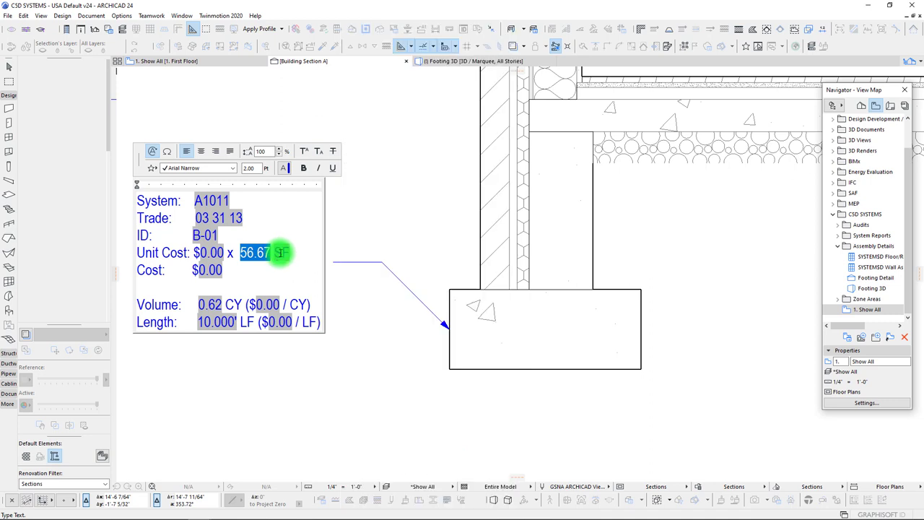
click(280, 252)
click(151, 151)
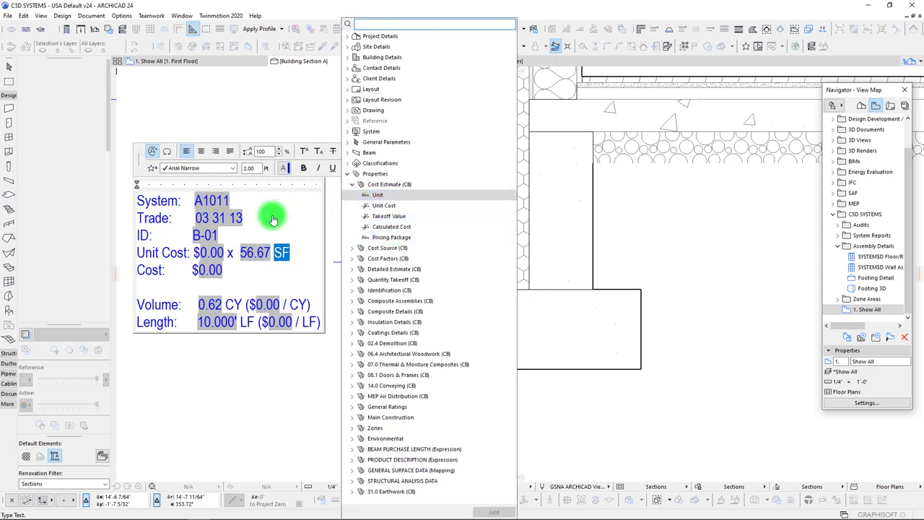
click(379, 197)
click(257, 257)
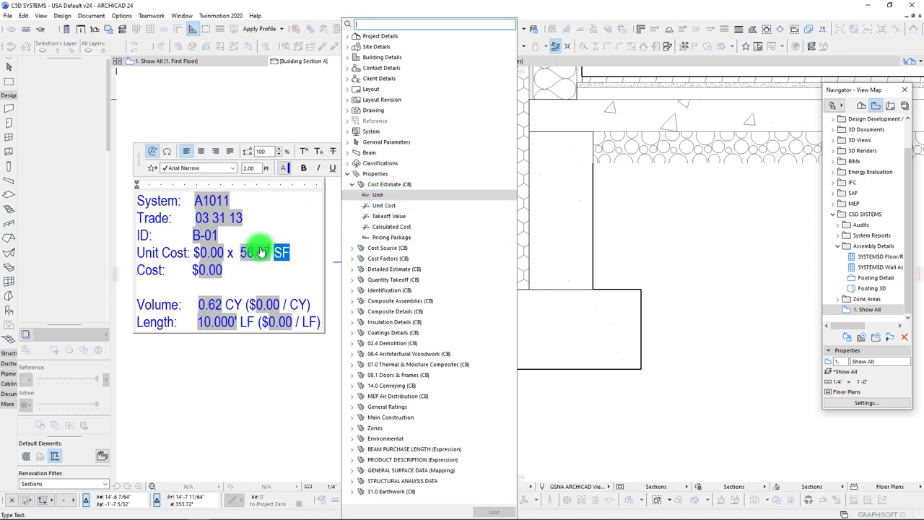
Check which Quantity Takeoff (CB) properties feed the label's volume and cost-per-CY autotexts, and leave the text unchanged
click(206, 303)
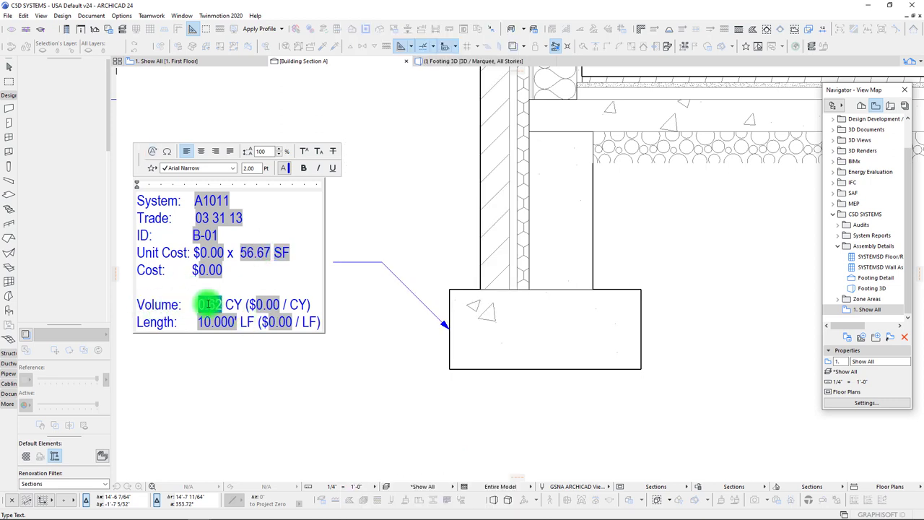
click(151, 151)
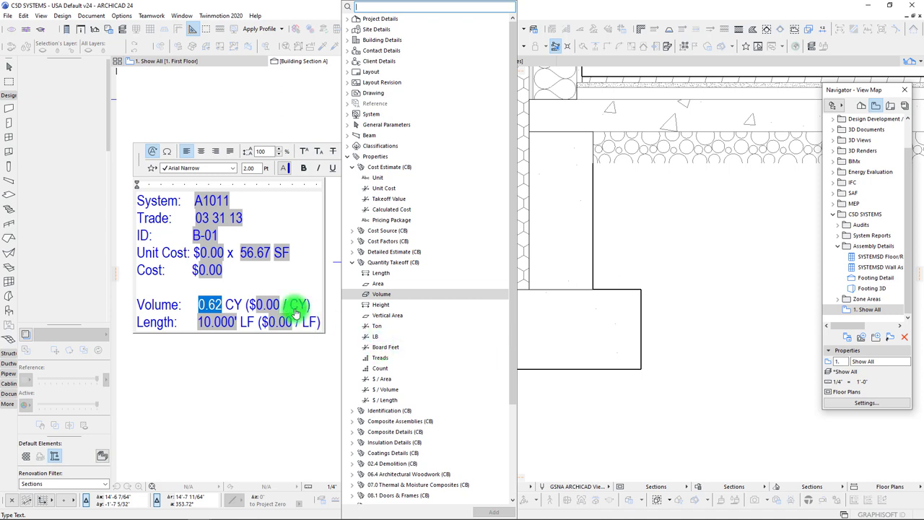
click(266, 304)
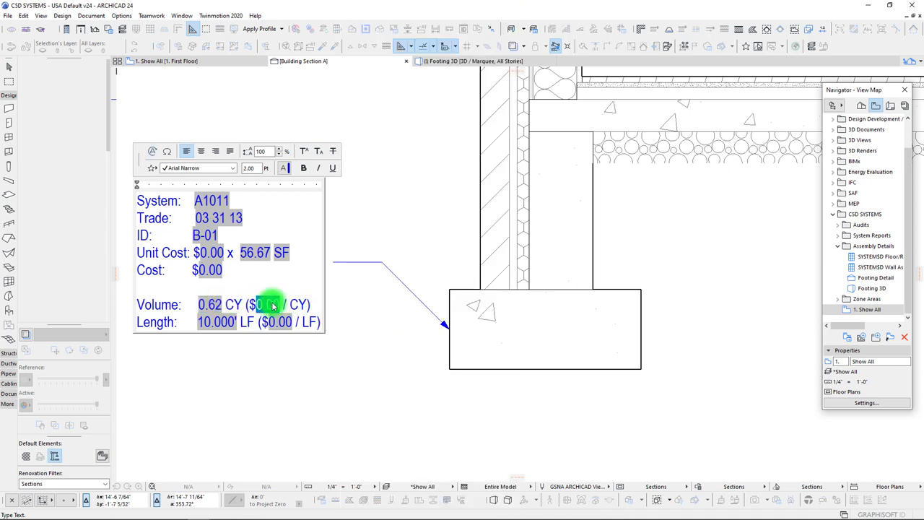
click(152, 150)
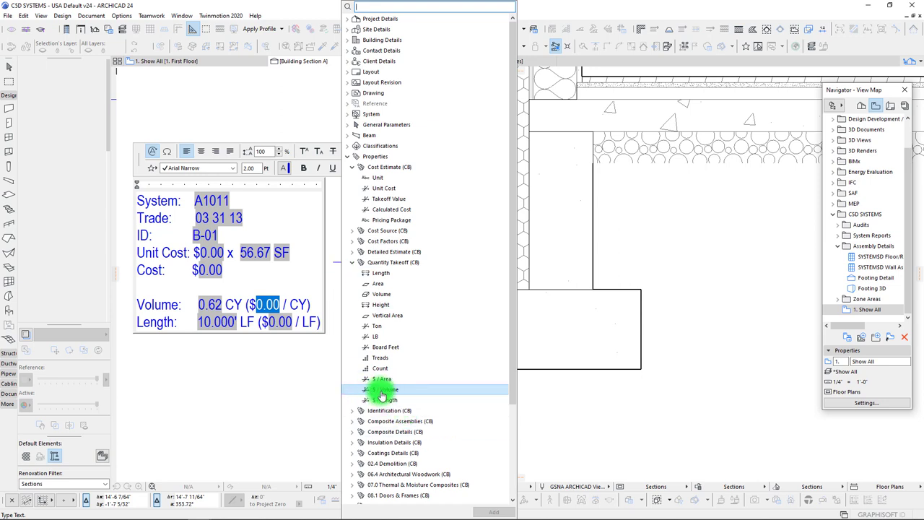
click(268, 308)
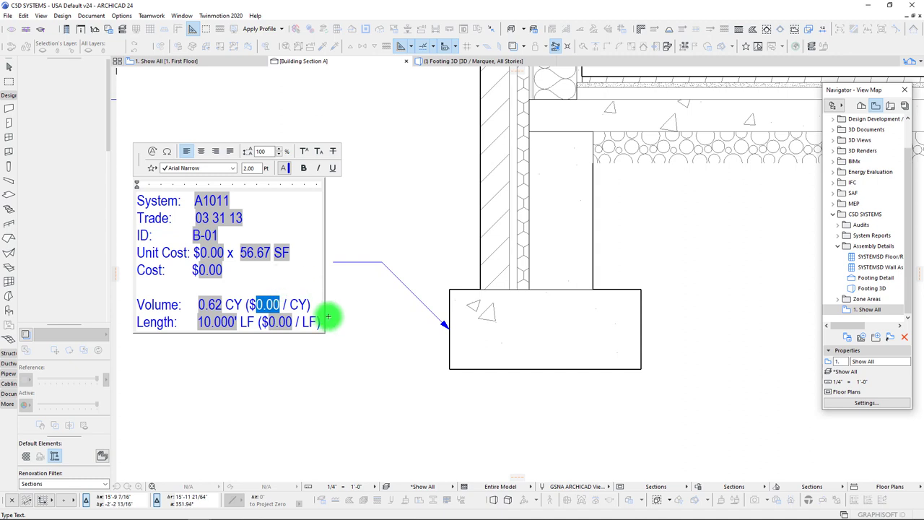
double_click(273, 304)
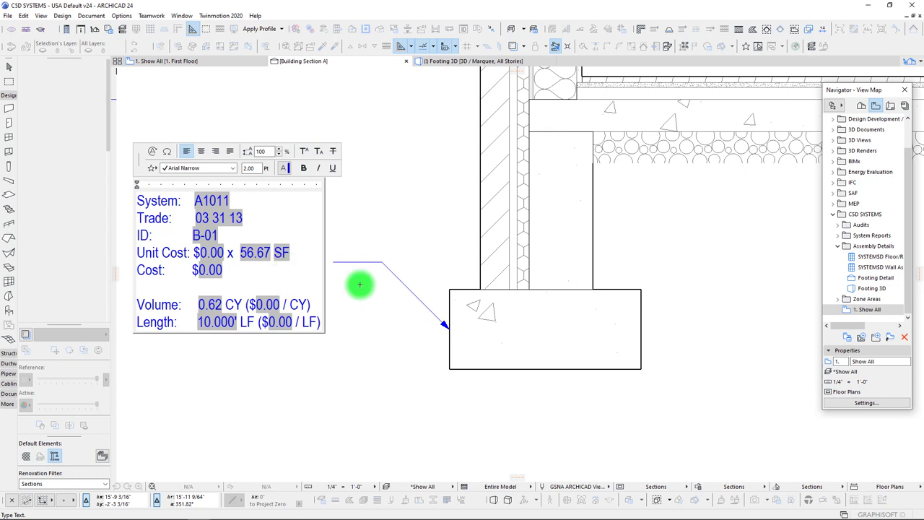
click(396, 208)
key(Escape)
Set the footing beam's Cost Estimate (CB) unit to LF and its unit cost to 20
click(468, 294)
scroll(410, 270, down, 2)
middle_drag(410, 270, 450, 277)
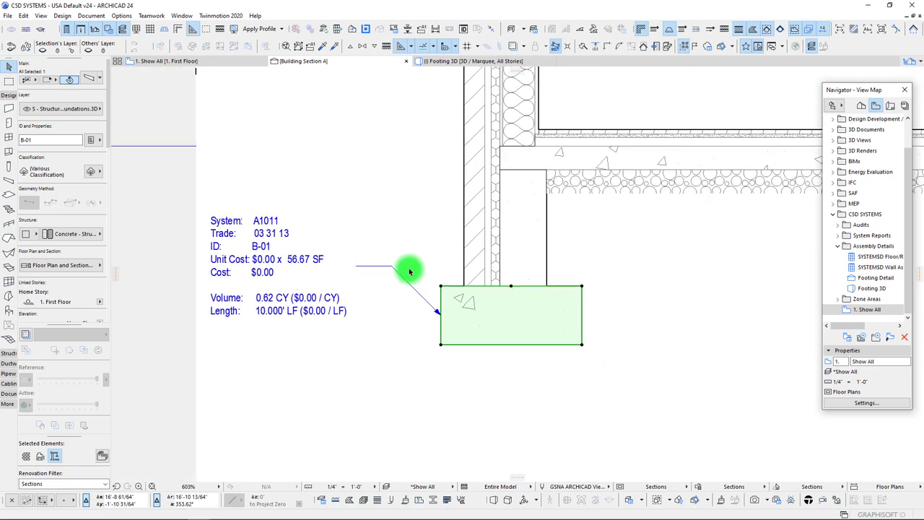
scroll(518, 307, up, 1)
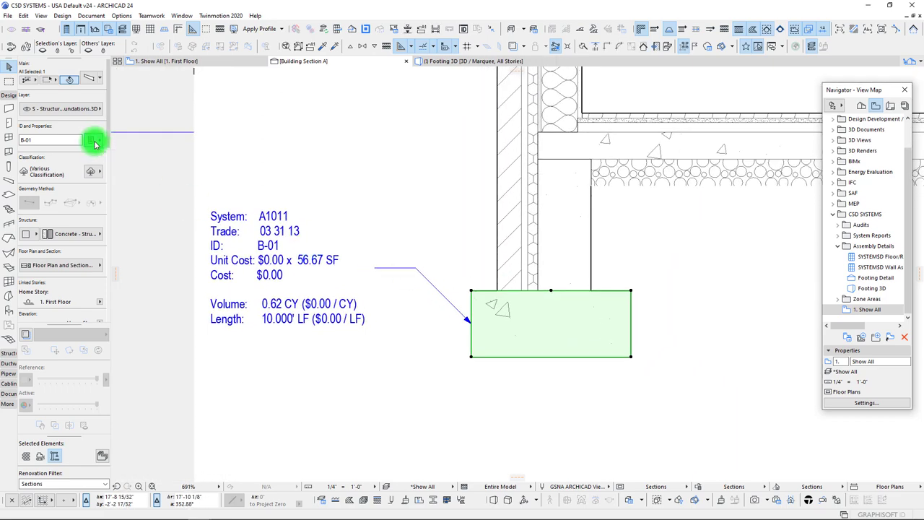
click(95, 141)
click(263, 82)
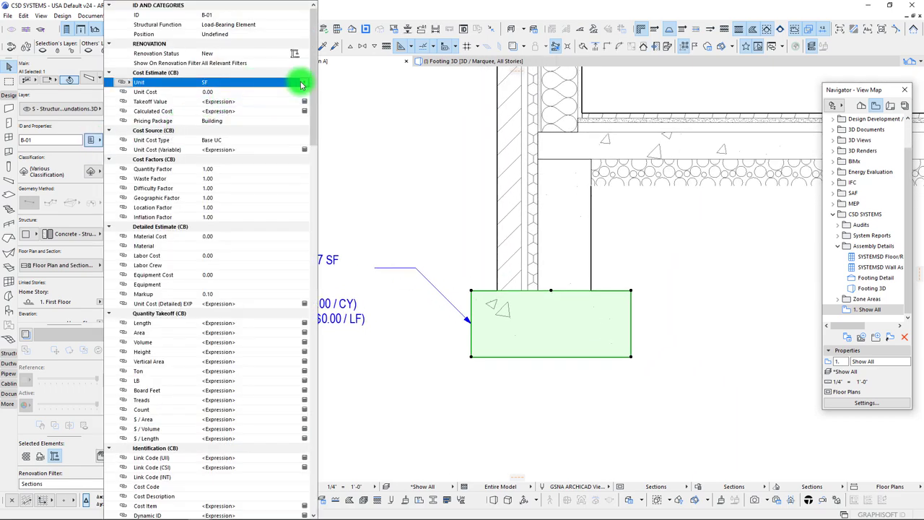
click(304, 82)
click(329, 87)
click(208, 87)
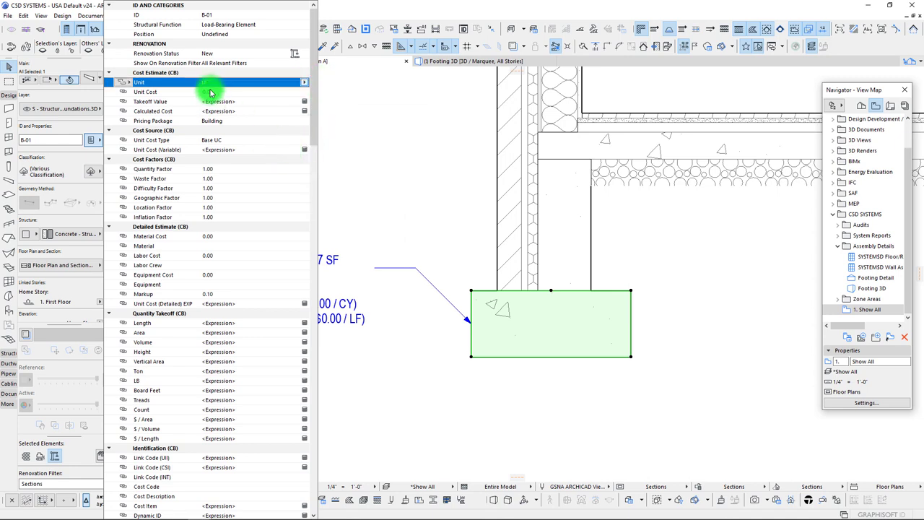
click(216, 92)
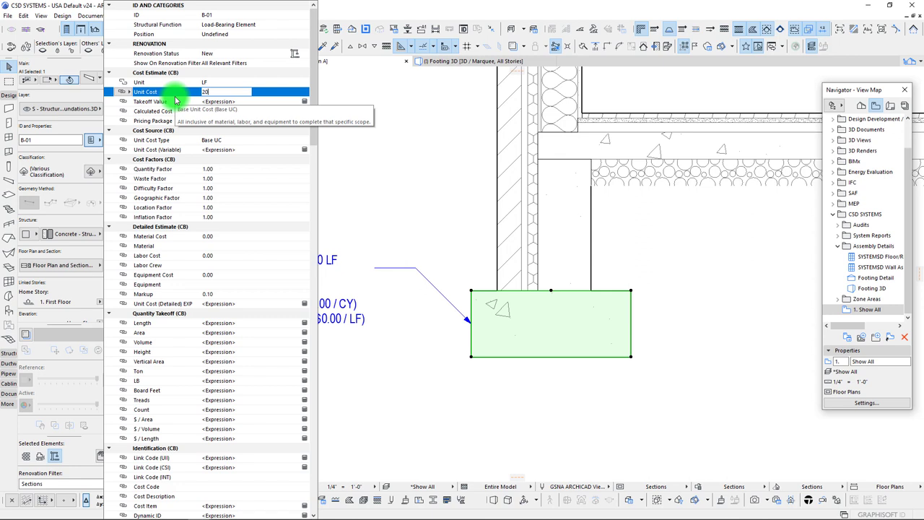
key(Return)
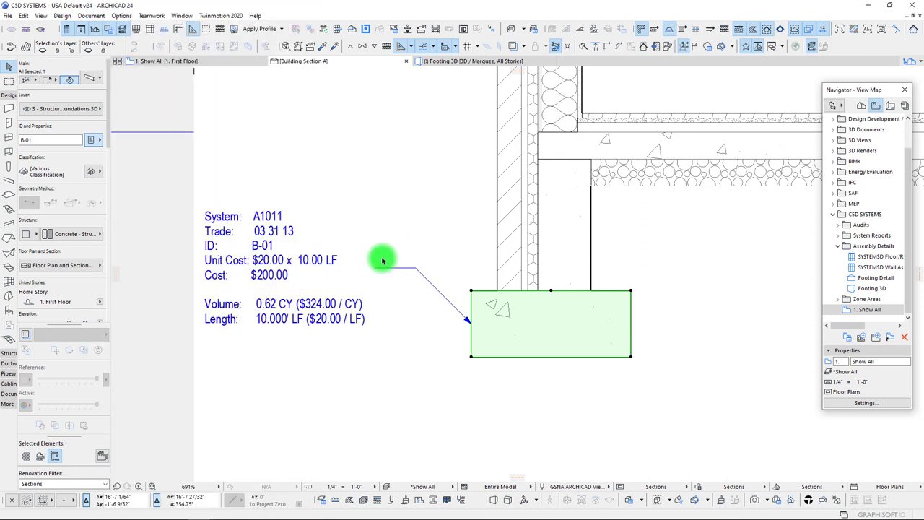
Examine the footing label's unit cost, takeoff quantity, unit, length, volume and per-unit cost autotexts against each other
scroll(382, 250, up, 3)
click(265, 238)
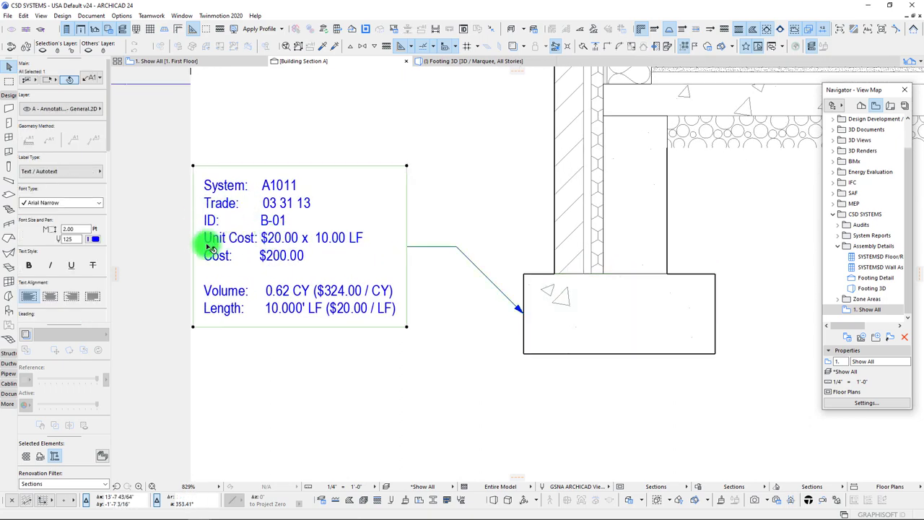
double_click(283, 241)
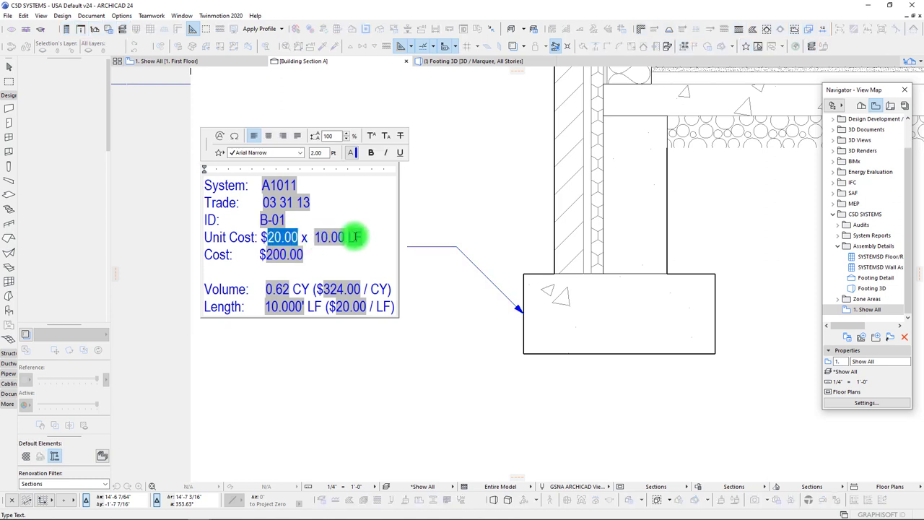
double_click(320, 241)
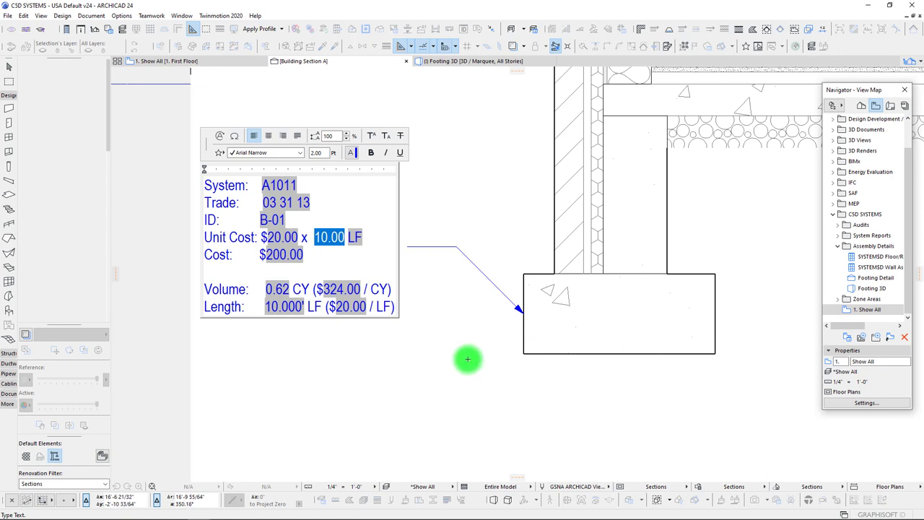
double_click(283, 306)
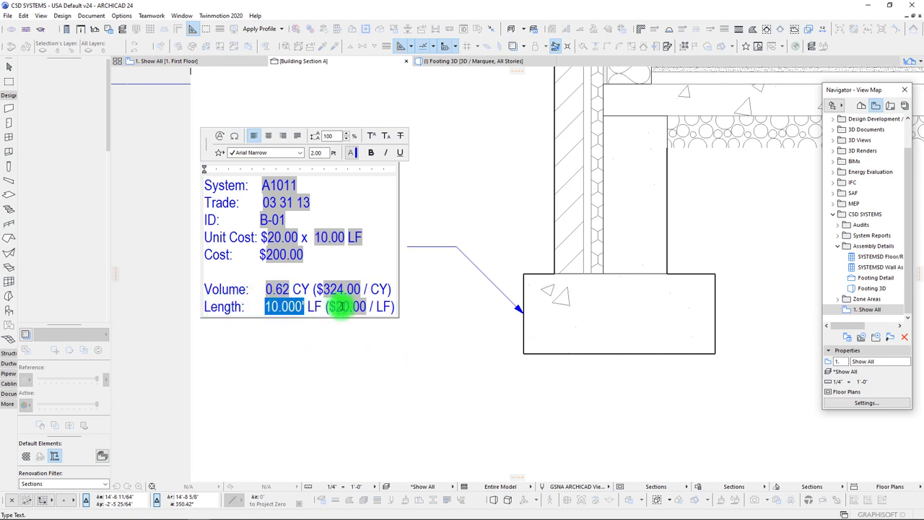
double_click(356, 308)
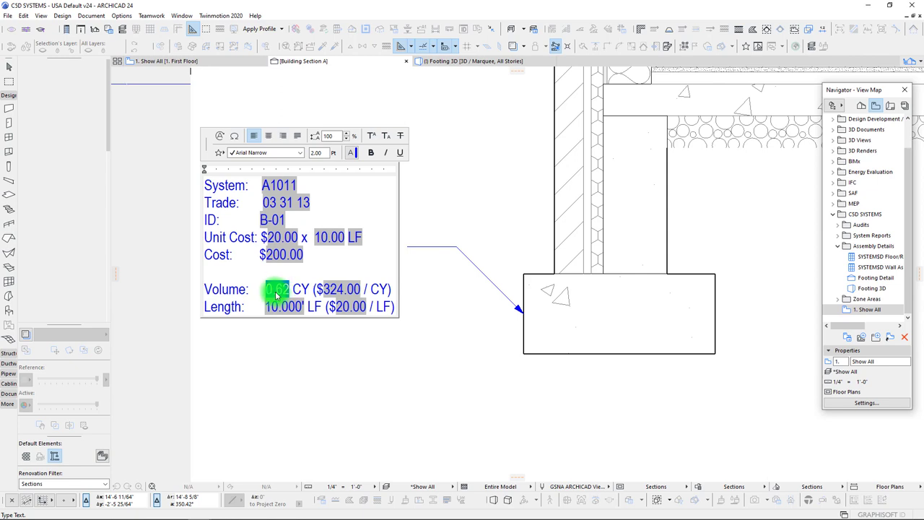
double_click(278, 290)
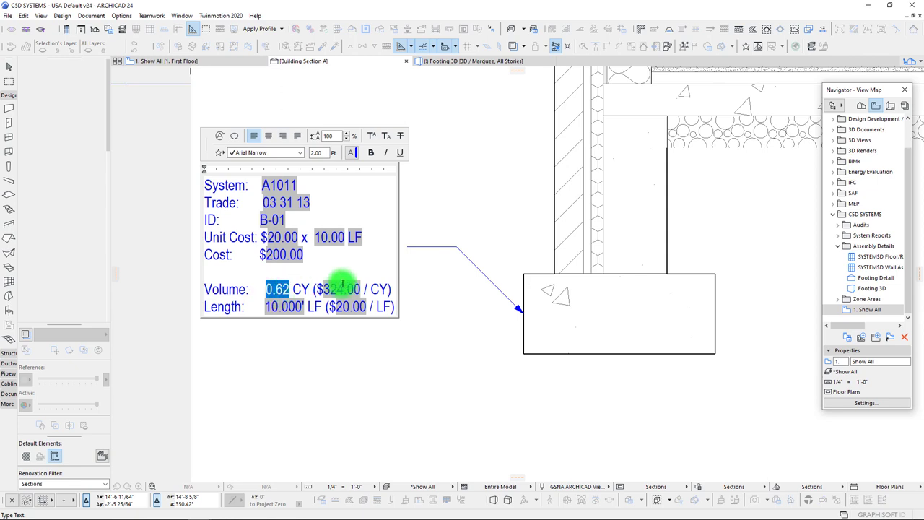
double_click(335, 290)
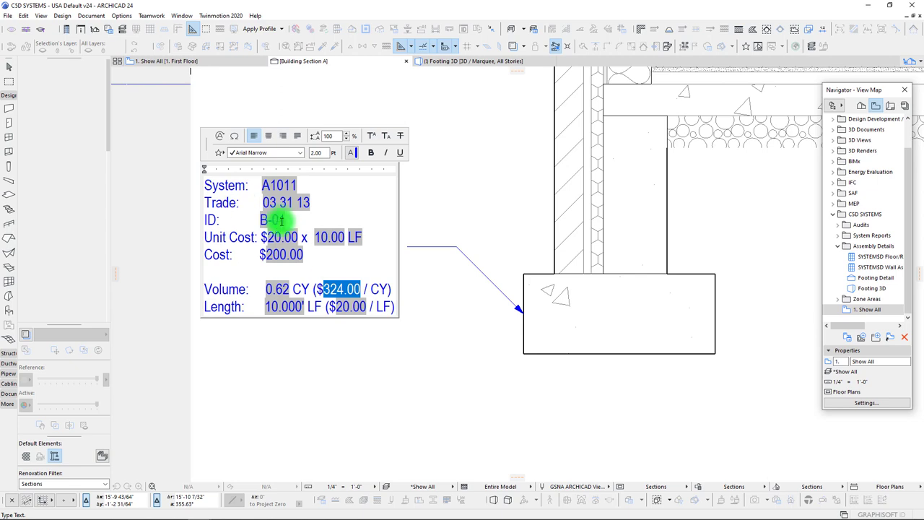
double_click(332, 236)
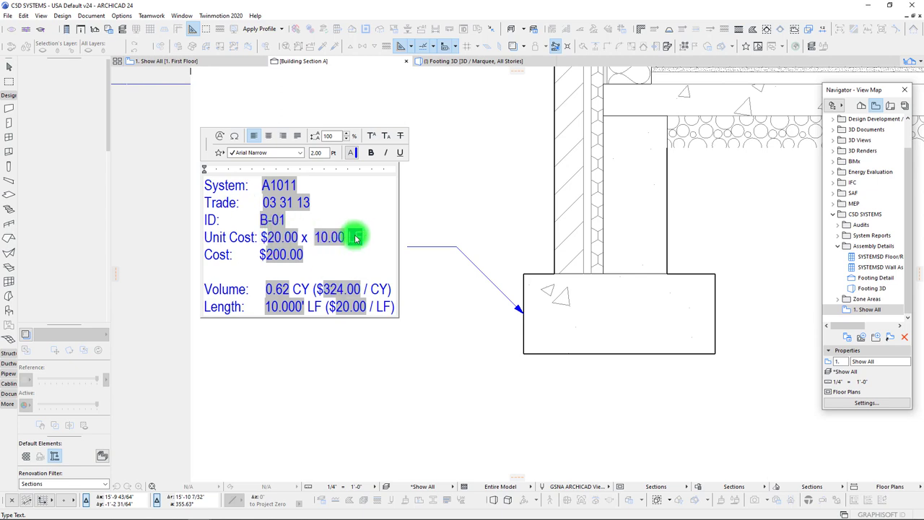
double_click(354, 238)
double_click(282, 237)
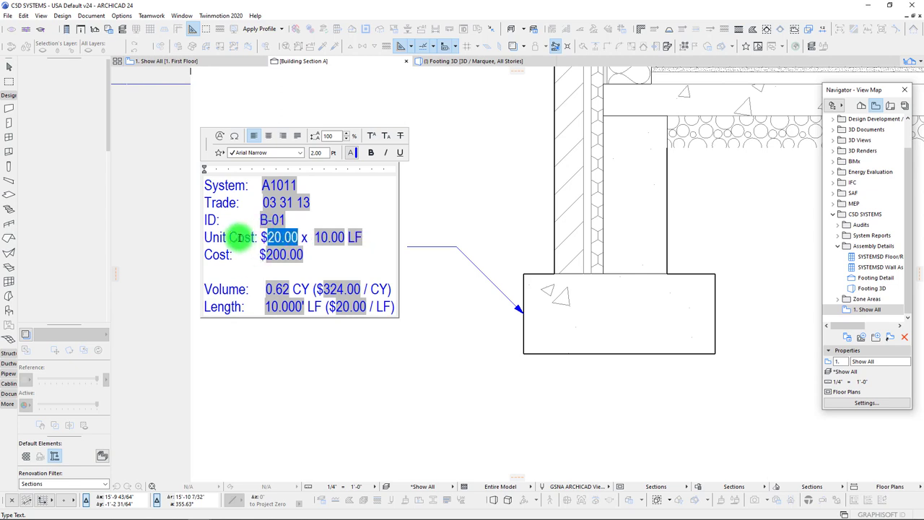
Check the calculated cost autotext on the footing label and finish editing the text without changing it
double_click(282, 257)
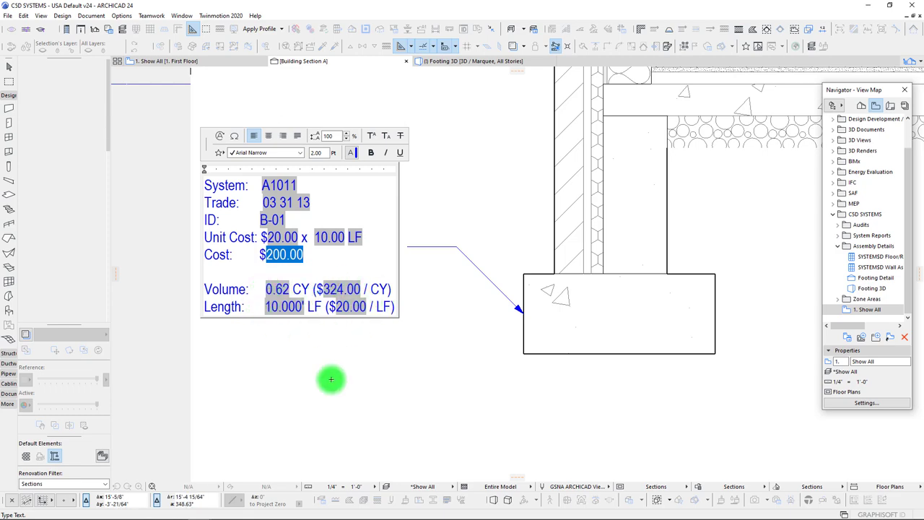
click(358, 385)
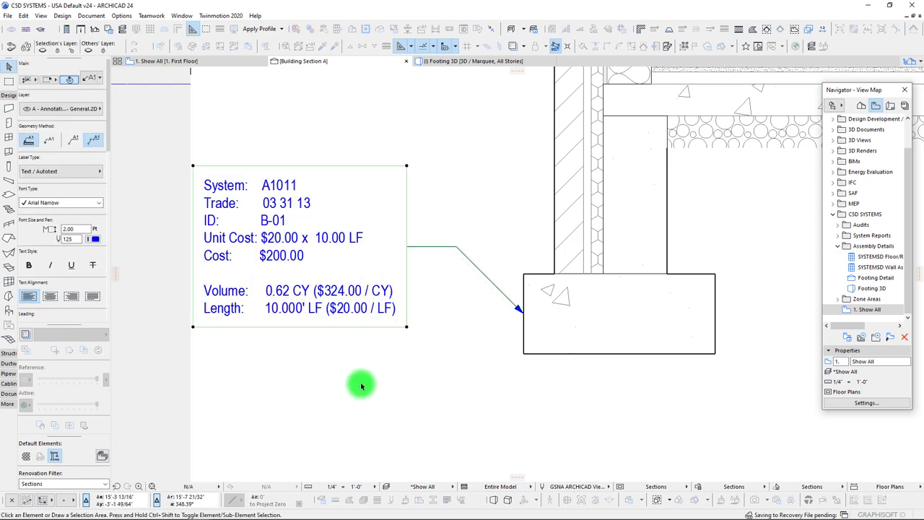
scroll(425, 365, down, 3)
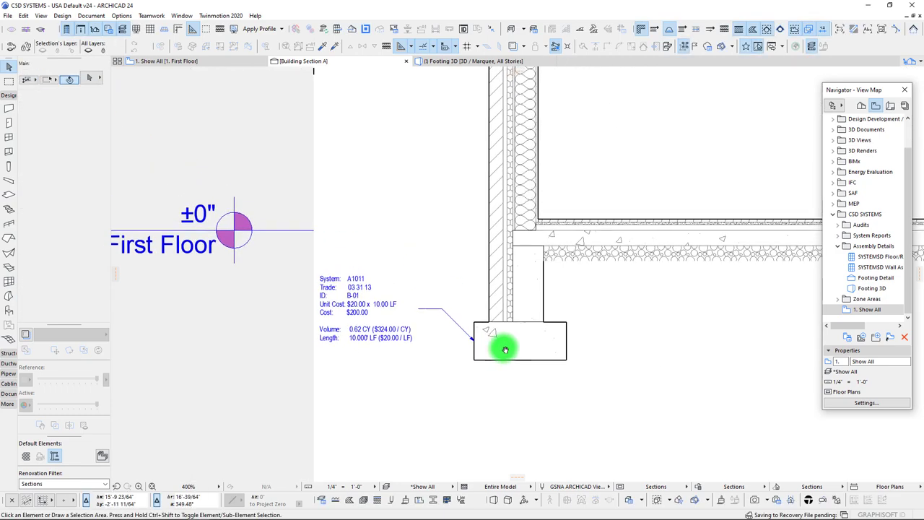
Attach a label to the foundation wall using the same settings and autotexts as the footing label
alt+click(439, 310)
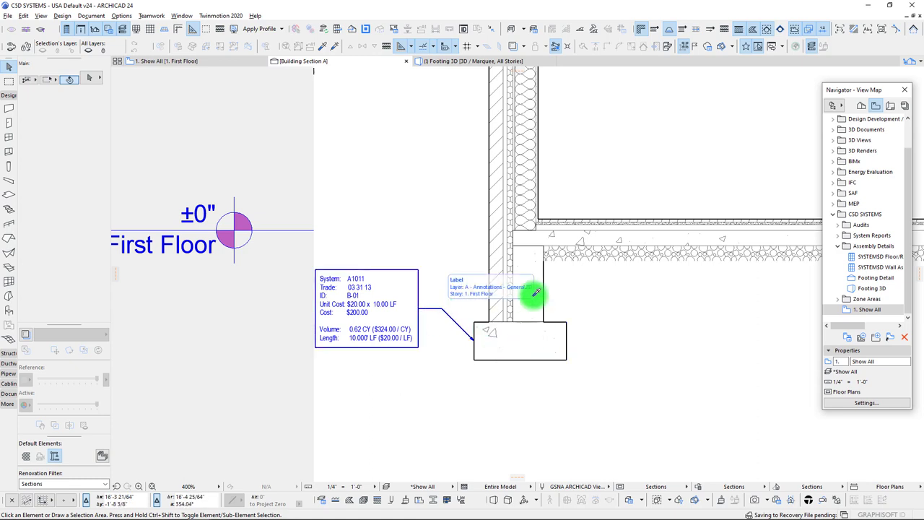
click(545, 291)
middle_drag(596, 303, 555, 267)
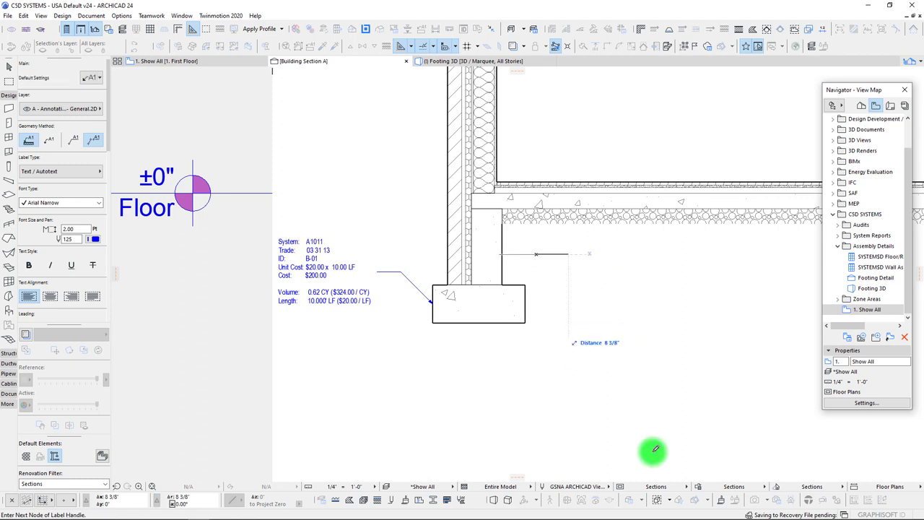
key(Escape)
click(504, 254)
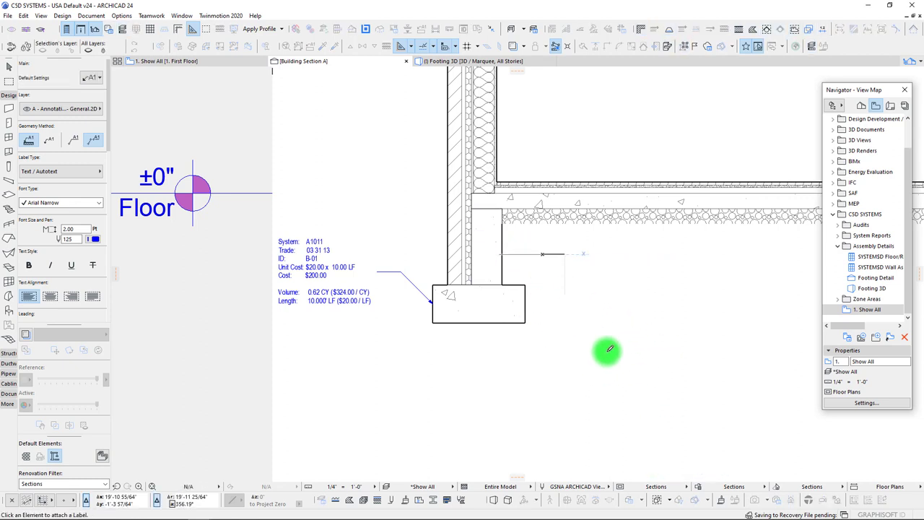
click(577, 291)
scroll(577, 289, up, 2)
Move the foundation wall's label text down and away from the wall, clear of the slab's gravel layer
shift+click(560, 240)
click(560, 241)
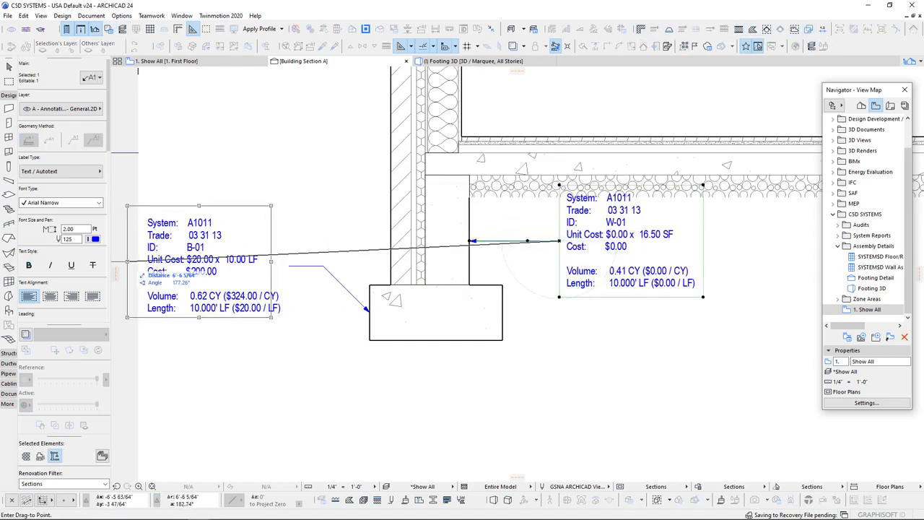
click(604, 388)
scroll(591, 368, down, 2)
middle_drag(628, 359, 533, 302)
middle_drag(483, 269, 568, 323)
scroll(569, 322, up, 1)
key(Escape)
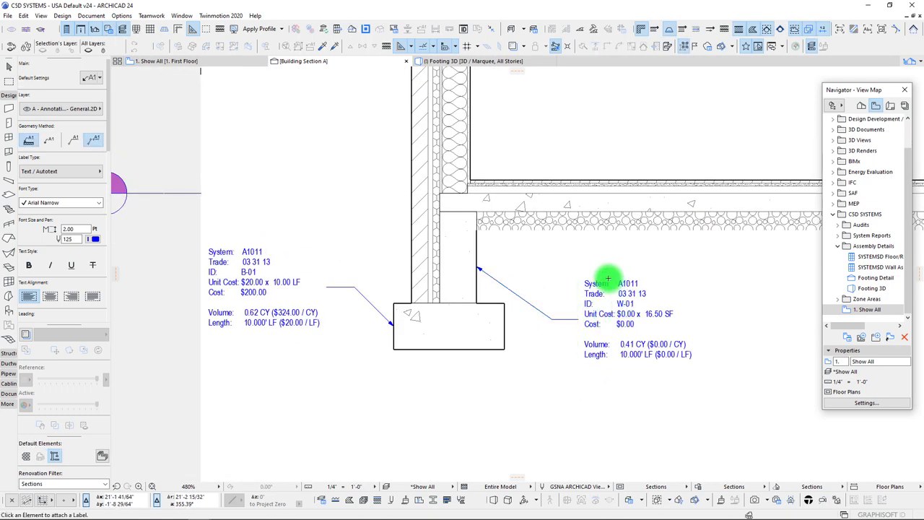
Set the foundation wall's Cost Estimate (CB) unit cost to 10
click(462, 247)
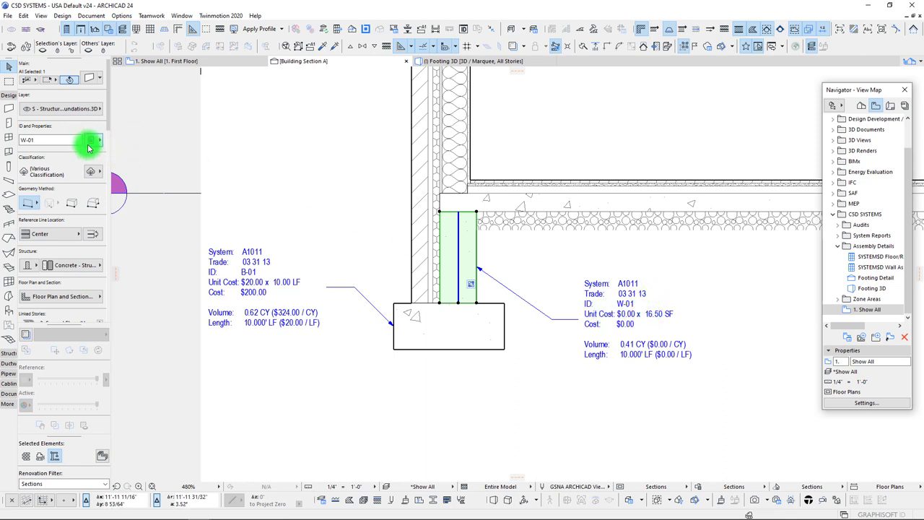
click(91, 141)
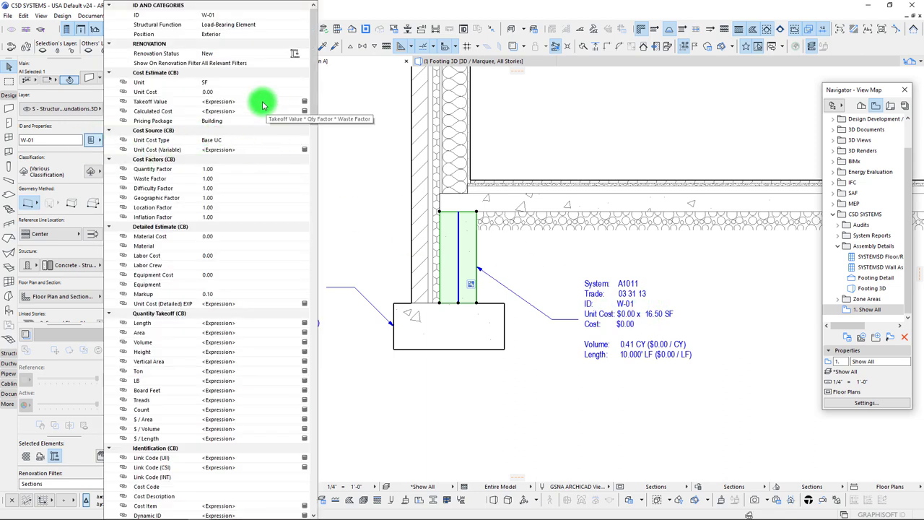
click(242, 92)
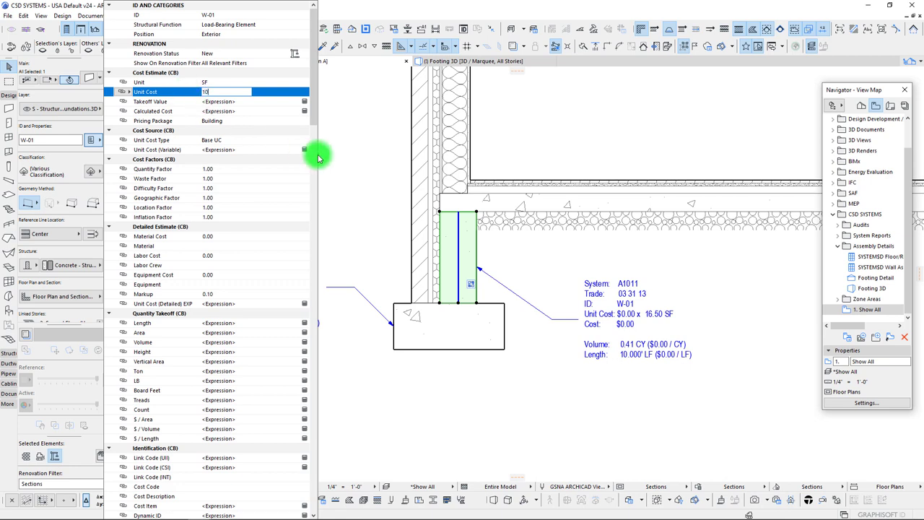
key(Return)
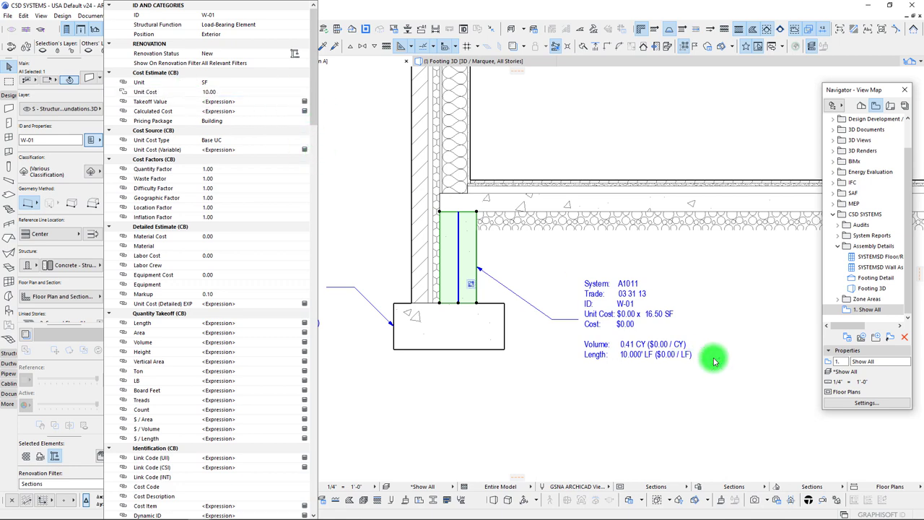
click(216, 91)
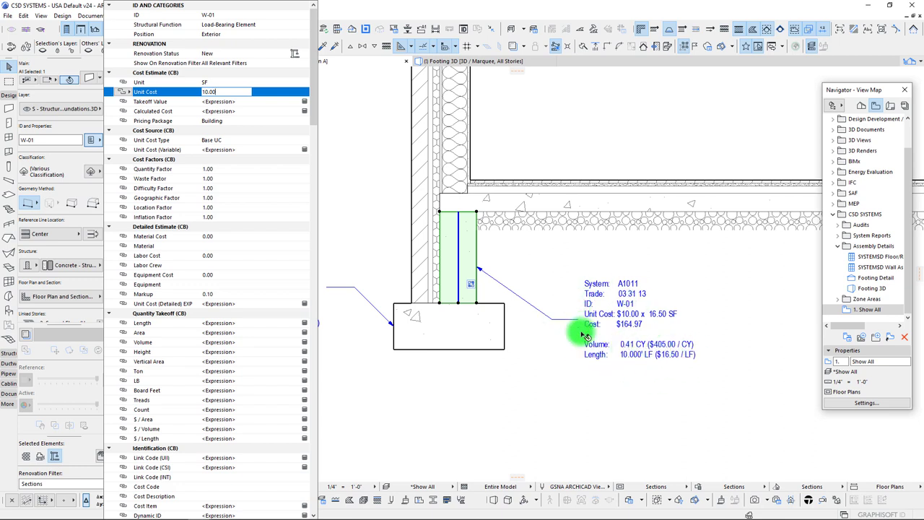
click(546, 403)
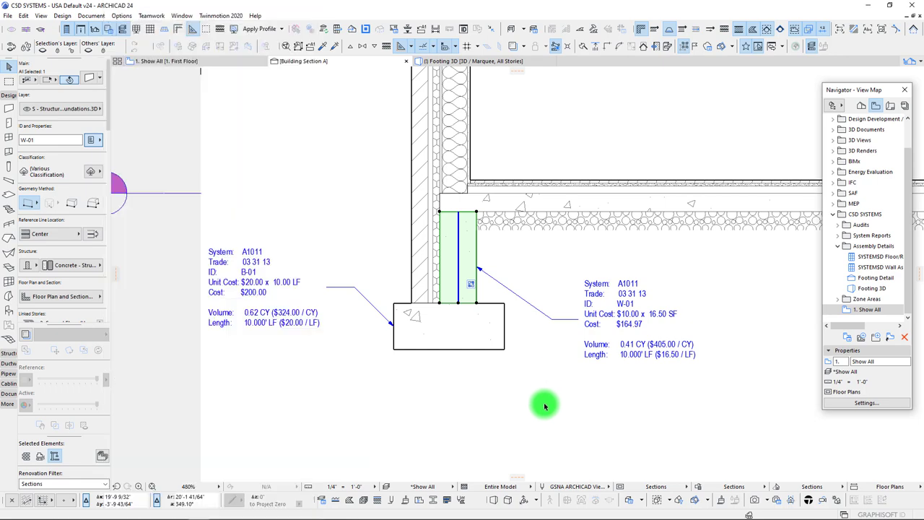
click(584, 430)
Compare the units, costs and quantities on the footing label with those on the foundation wall label
scroll(498, 298, down, 3)
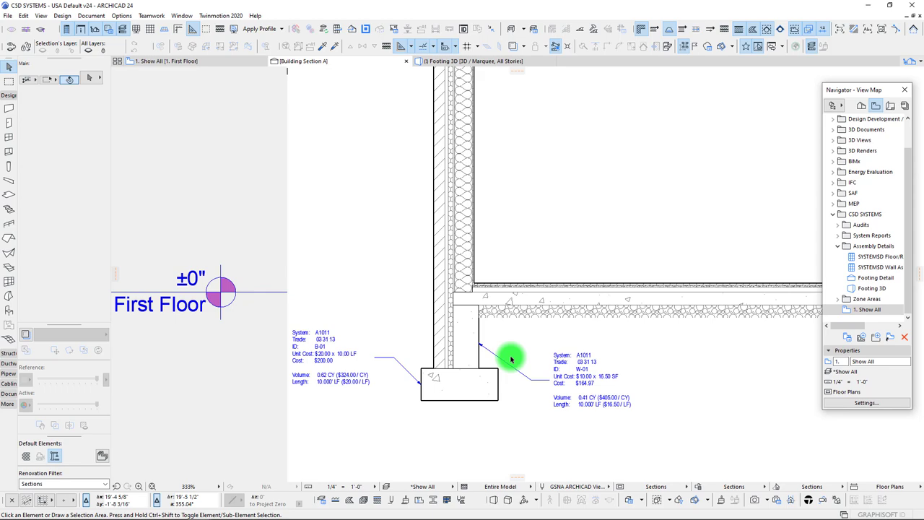
scroll(510, 347, up, 3)
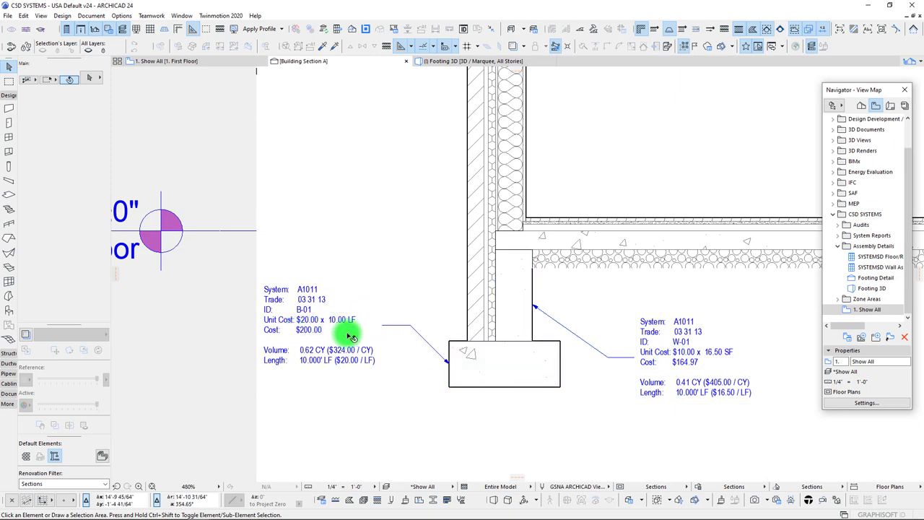
scroll(636, 354, down, 3)
middle_drag(617, 311, 518, 336)
scroll(518, 336, up, 2)
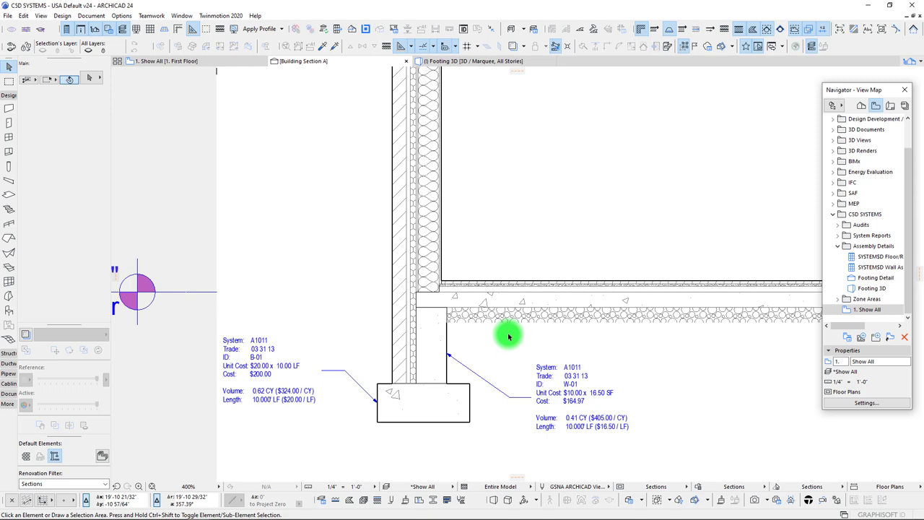
scroll(508, 336, down, 3)
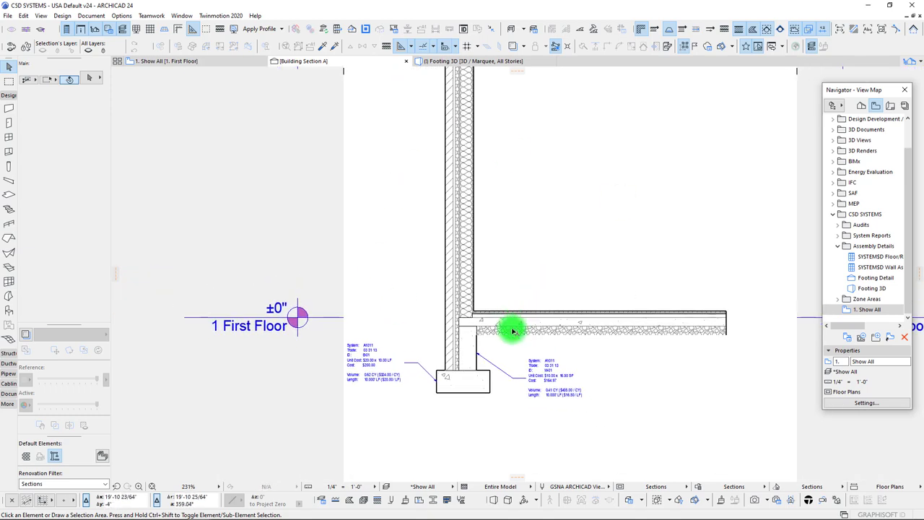
scroll(511, 328, up, 3)
Attach a label with the wall label's settings to the floor slab and place its text above the slab
click(532, 292)
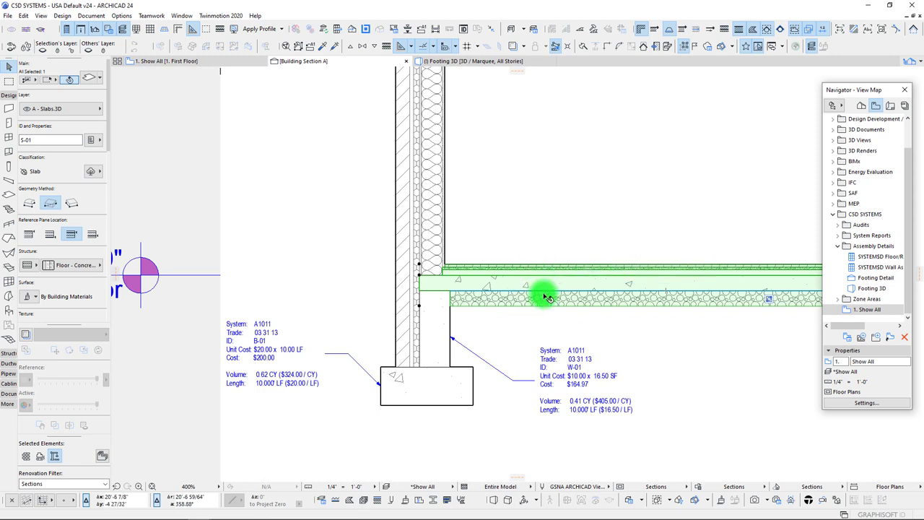
click(514, 383)
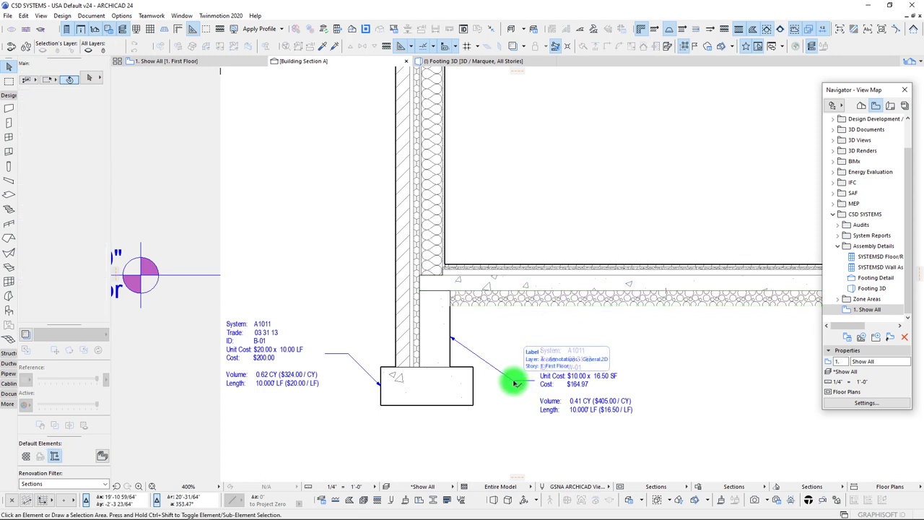
alt+click(514, 383)
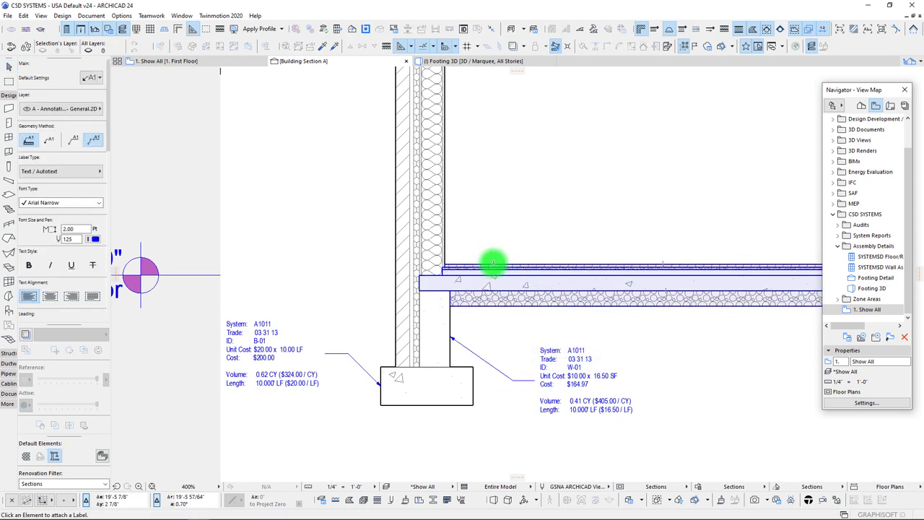
click(493, 264)
middle_drag(498, 195, 470, 223)
click(465, 159)
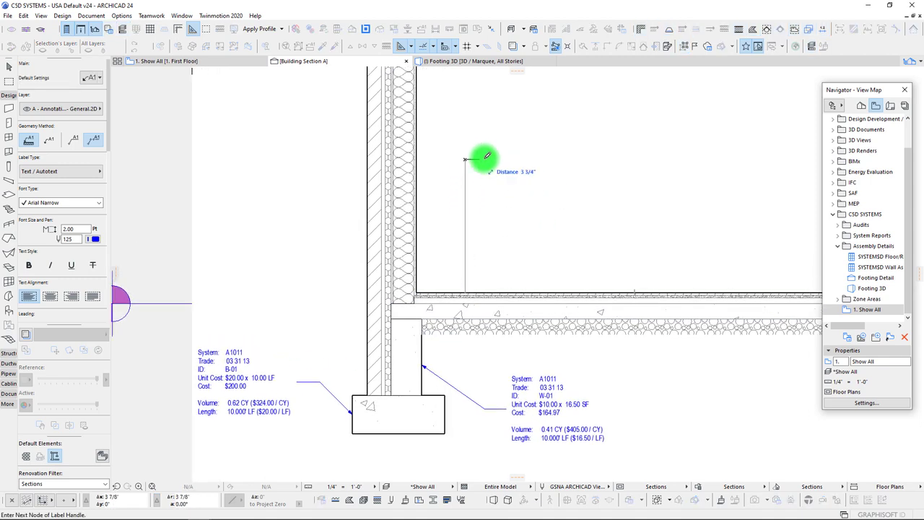
click(517, 193)
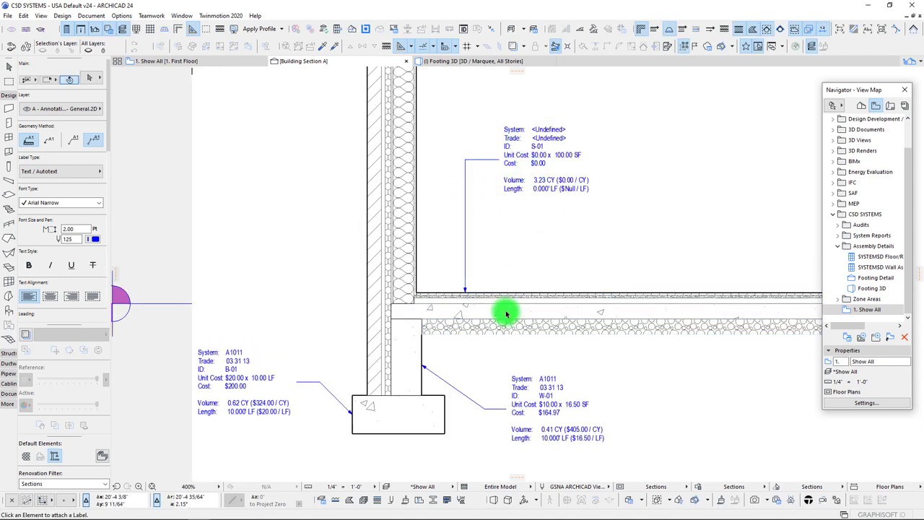
Set the floor slab's Cost Estimate (CB) unit cost to 15
shift+click(505, 318)
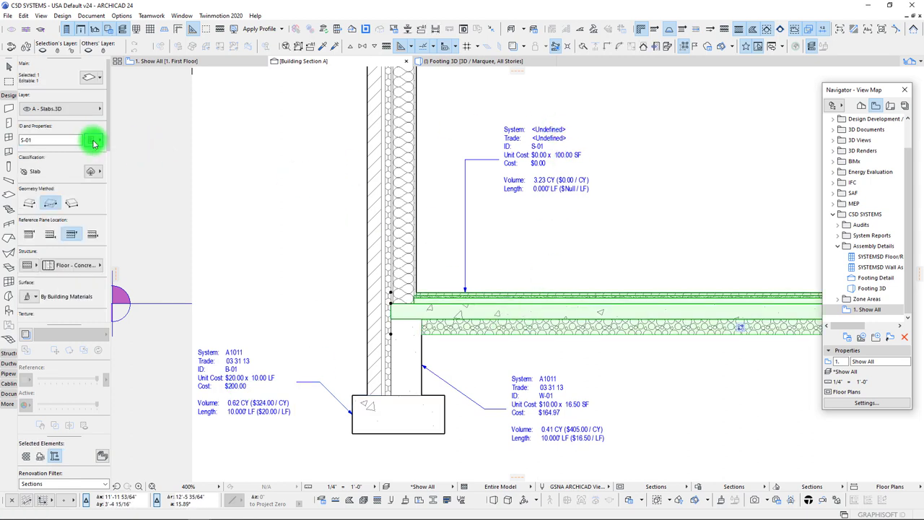
click(94, 140)
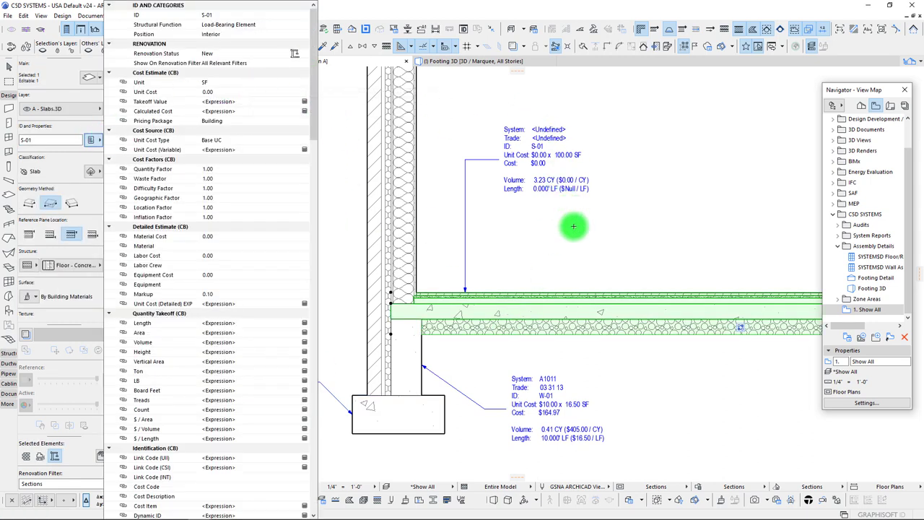
click(216, 83)
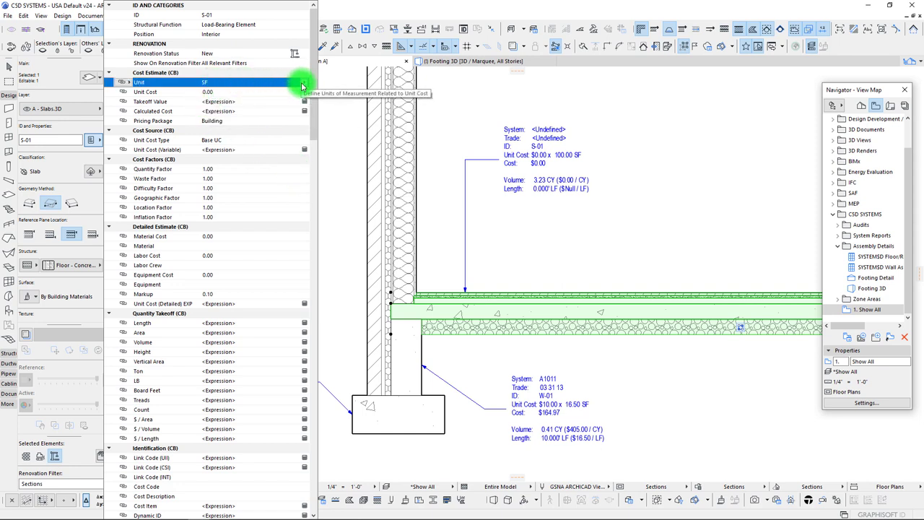
click(170, 92)
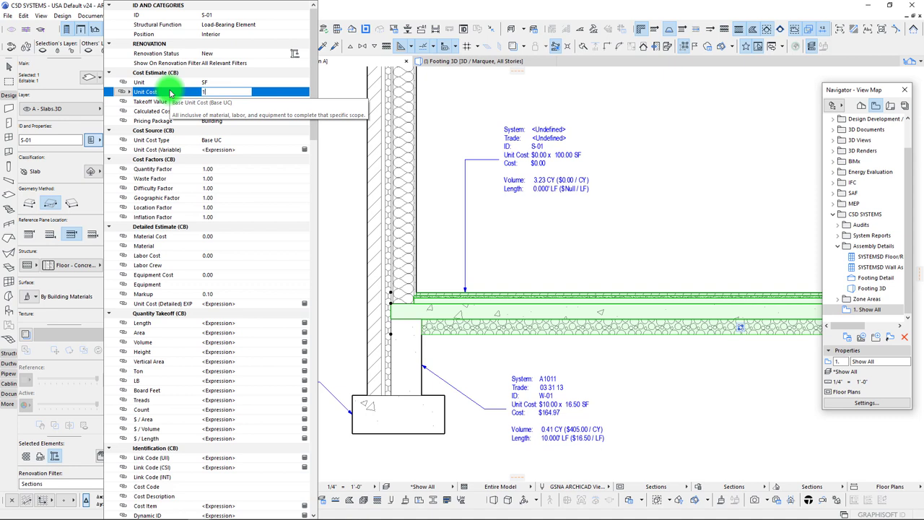
text(15)
key(Return)
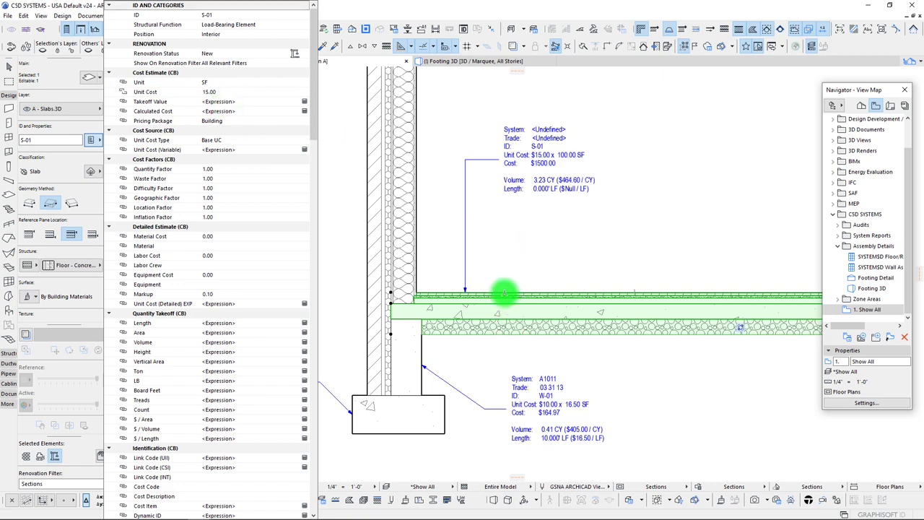
click(511, 267)
Open the slab's composite structure and examine its flooring, OSB, pressure-treated wood, structural concrete and gravel skins with their thicknesses
right_click(511, 306)
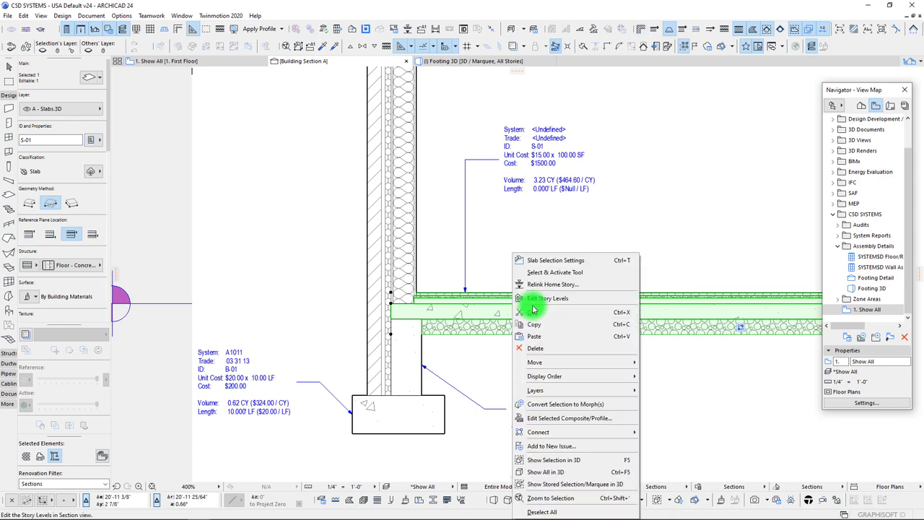
click(549, 417)
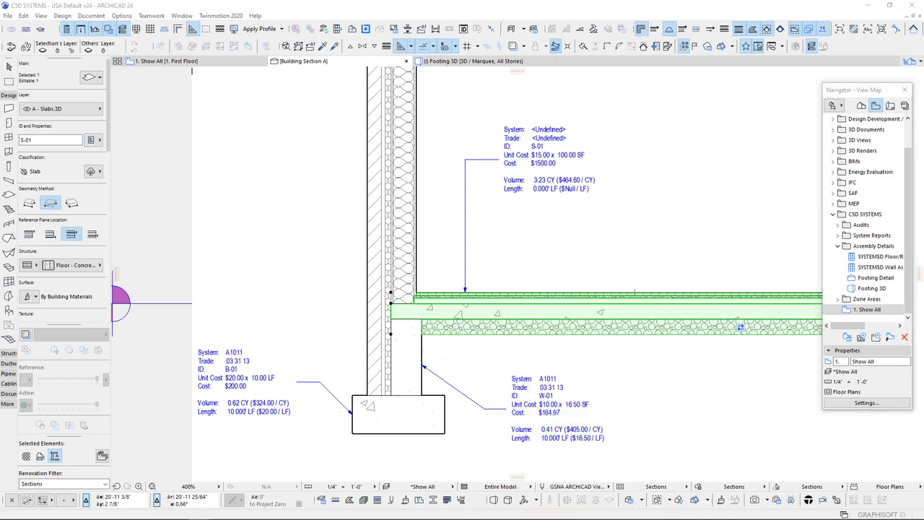
drag(359, 151, 434, 136)
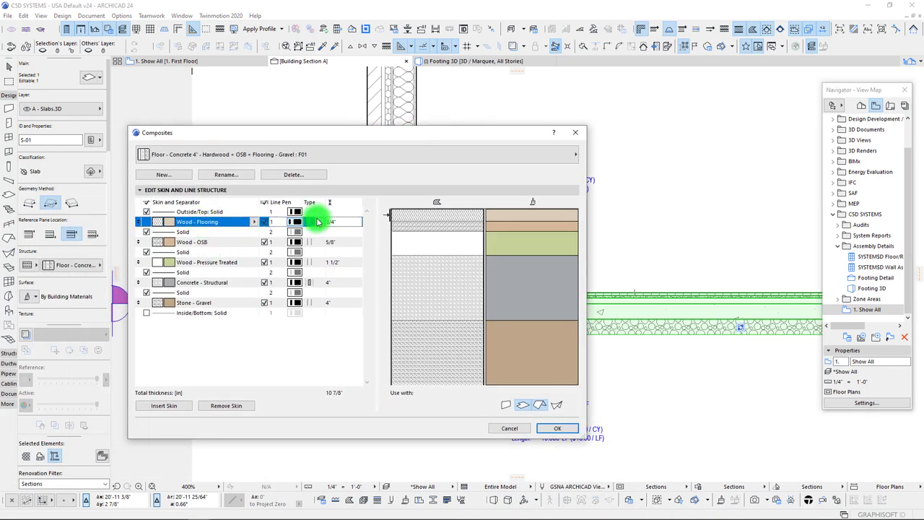
click(188, 244)
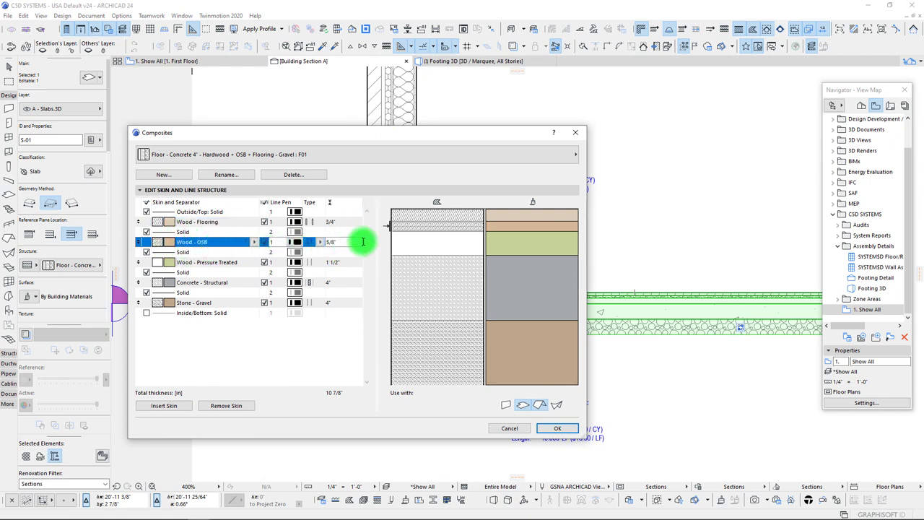
click(212, 262)
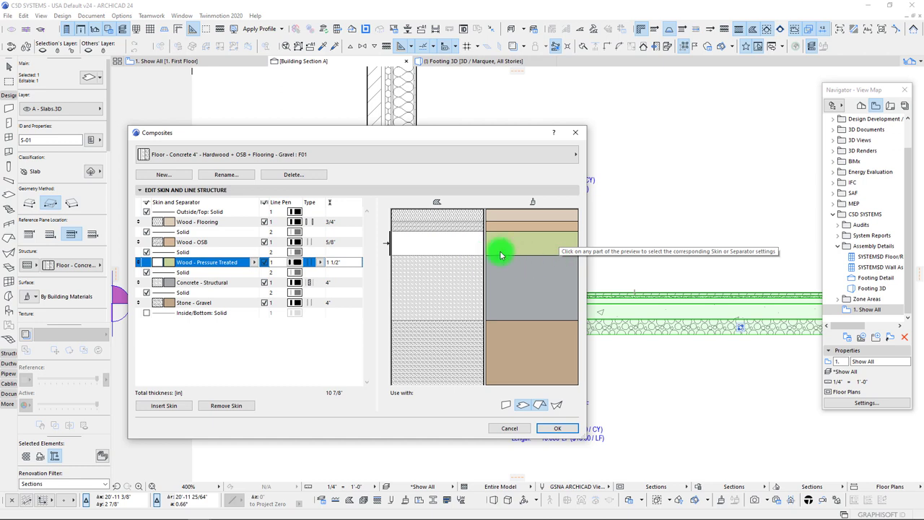
click(193, 282)
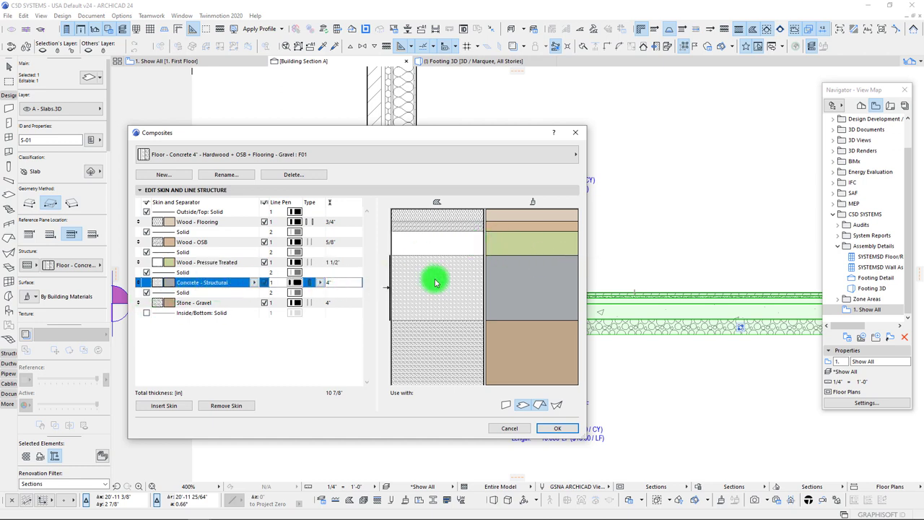
click(213, 303)
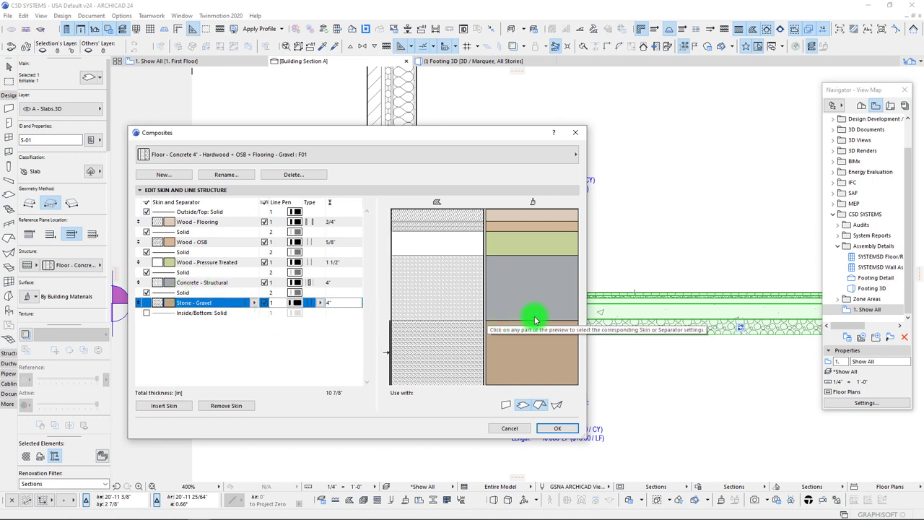
Close the composite structure settings and review the floor slab's cost estimate and quantity takeoff properties
drag(327, 138, 375, 125)
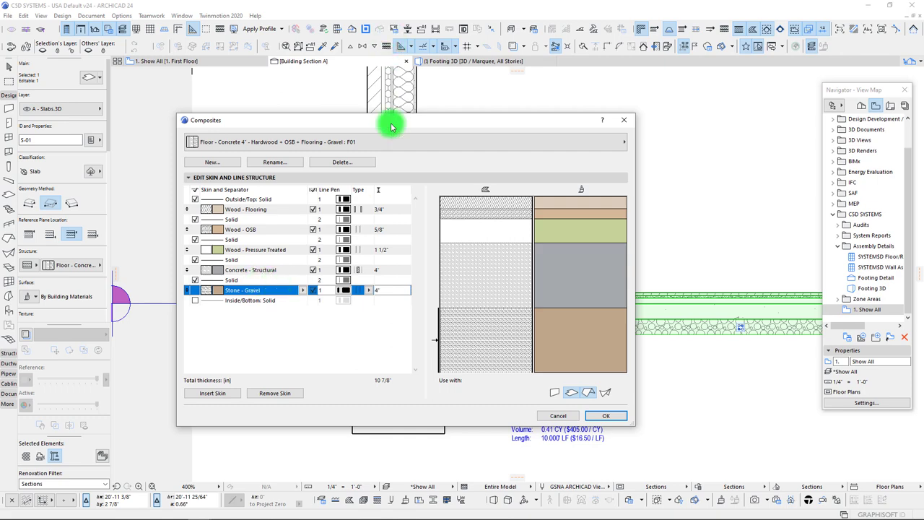
drag(393, 122, 397, 117)
click(612, 409)
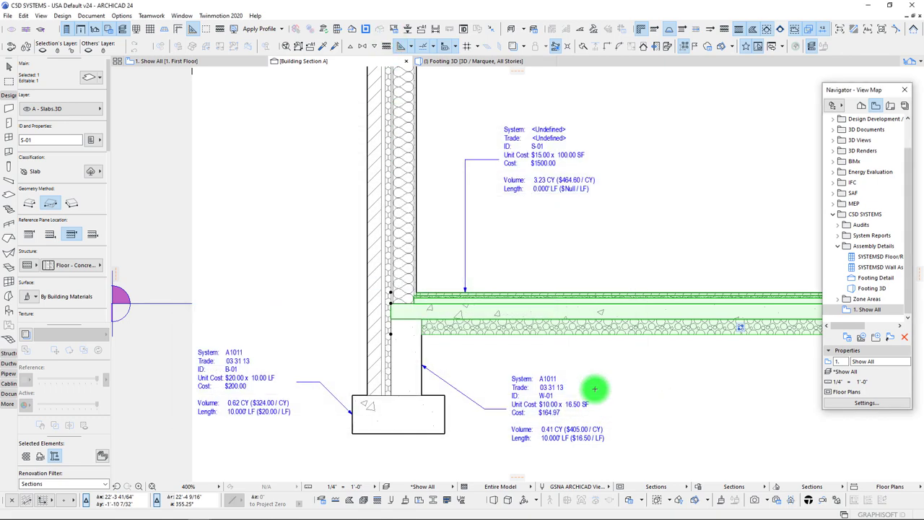
scroll(506, 241, down, 2)
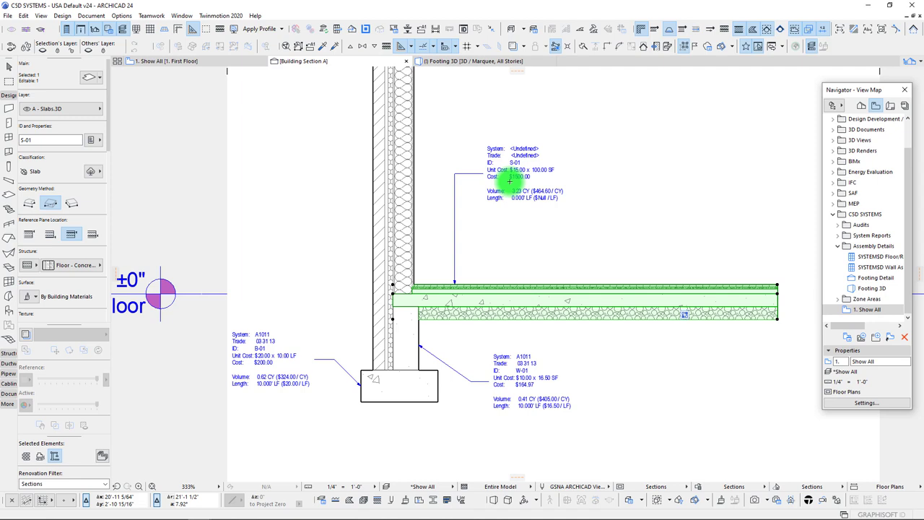
click(89, 141)
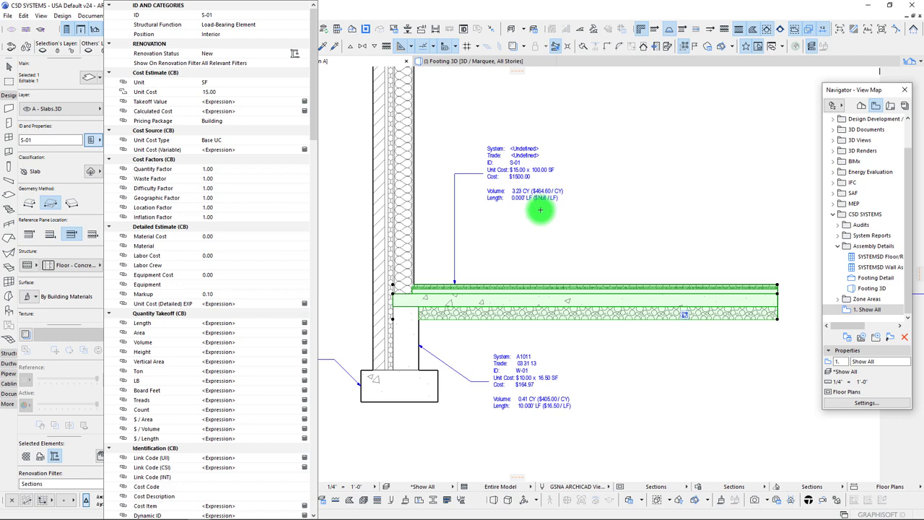
click(64, 165)
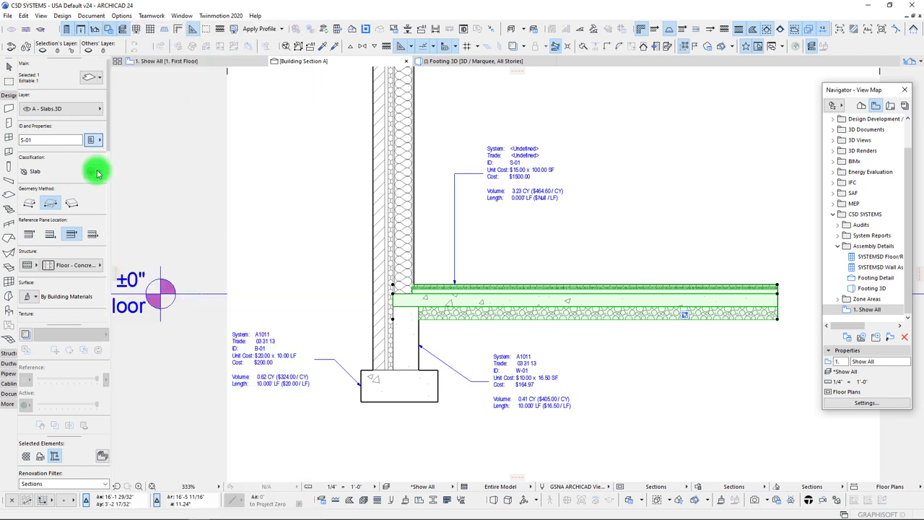
Enable the MasterFormat classification for the floor slab and set it to 09 64 00 Wood Flooring
click(98, 174)
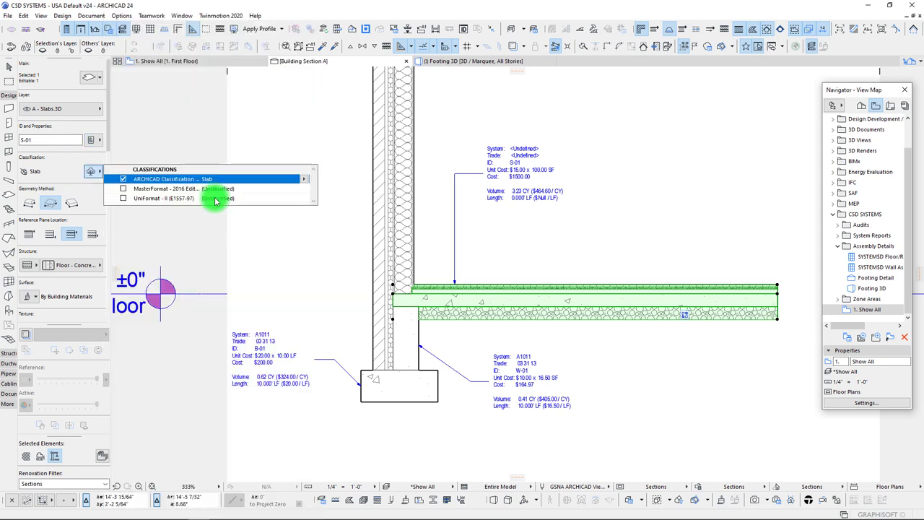
click(123, 188)
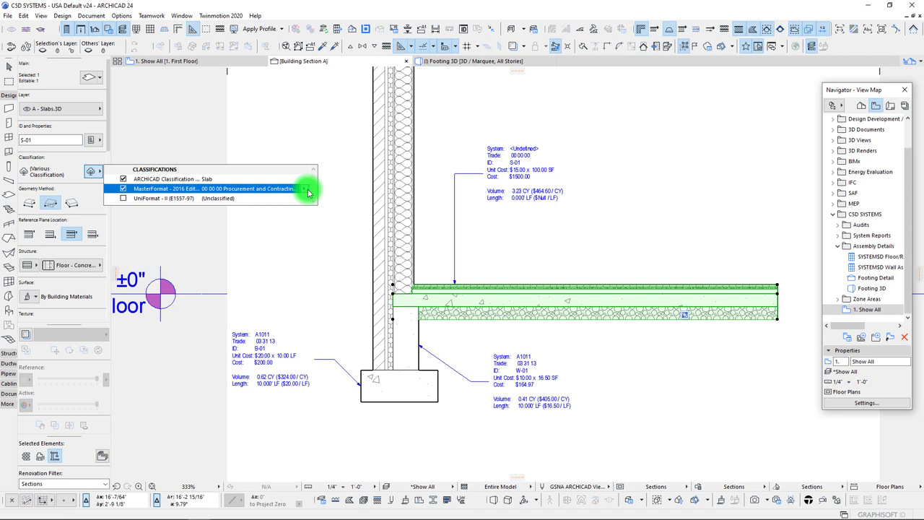
click(306, 189)
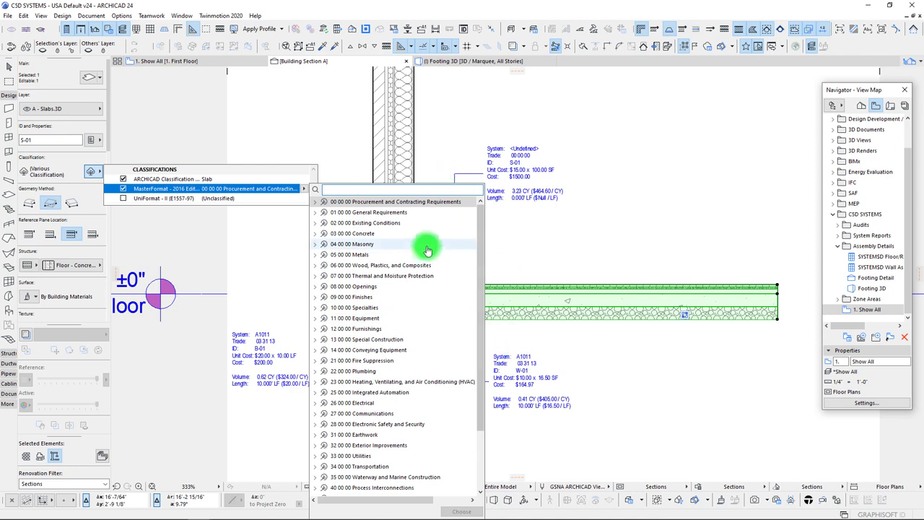
click(318, 236)
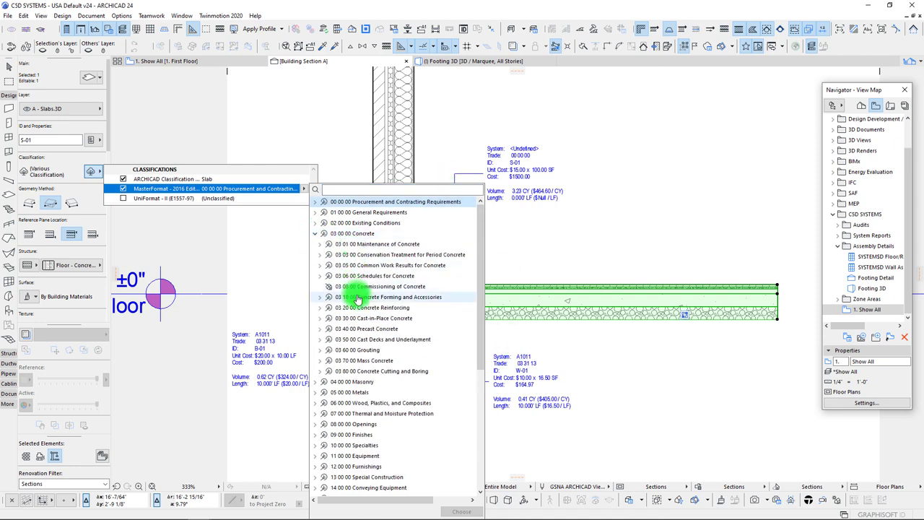
click(315, 233)
click(315, 296)
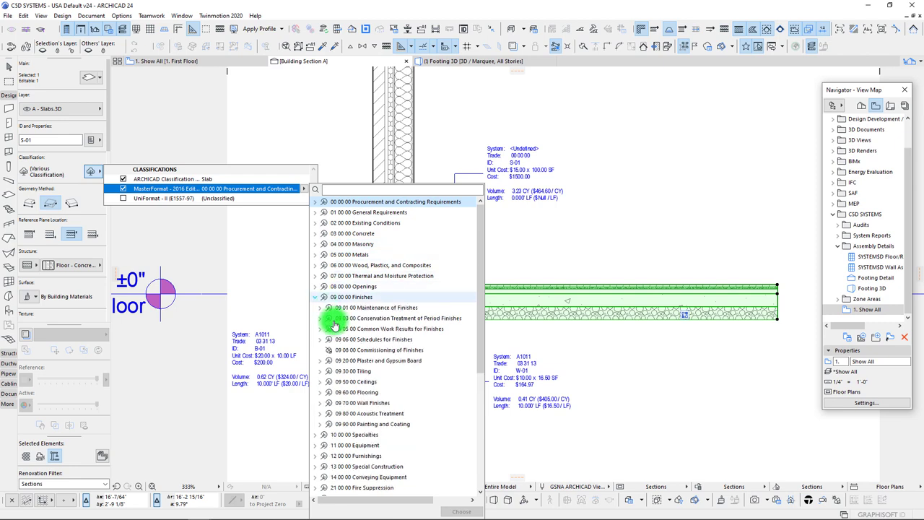
click(319, 392)
scroll(332, 403, down, 1)
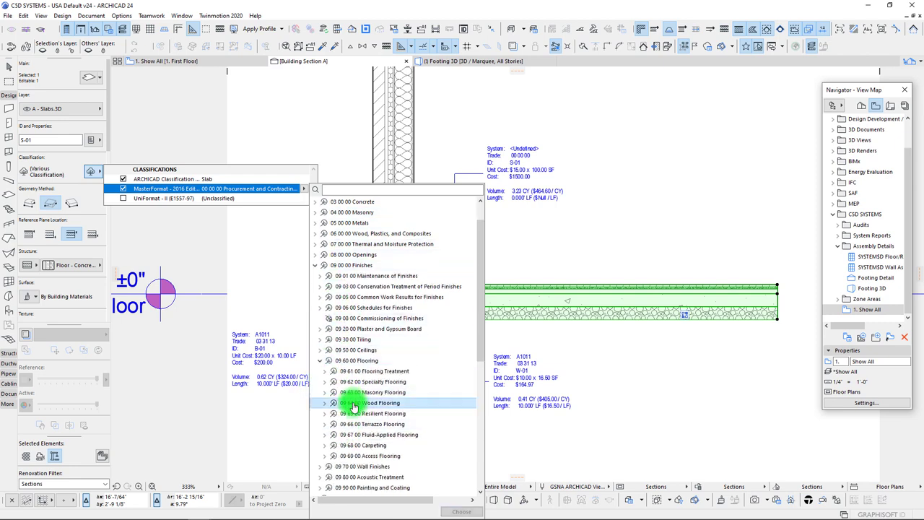
click(354, 406)
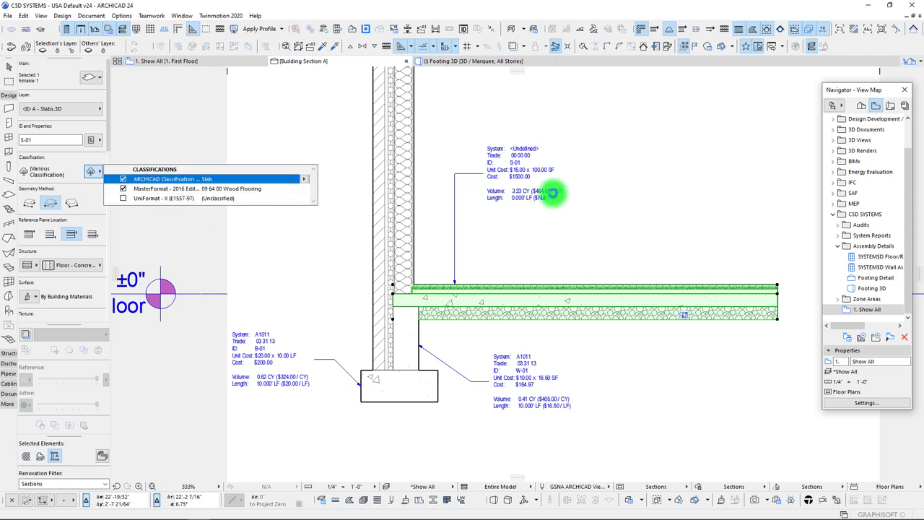
Enable the slab's UniFormat II classification and set it to A1031 Standard Slab on Grade
click(123, 200)
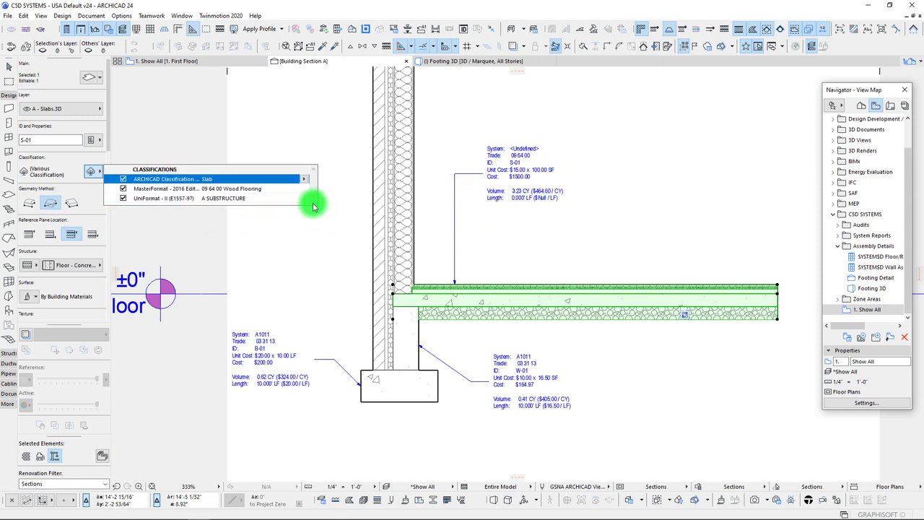
click(304, 200)
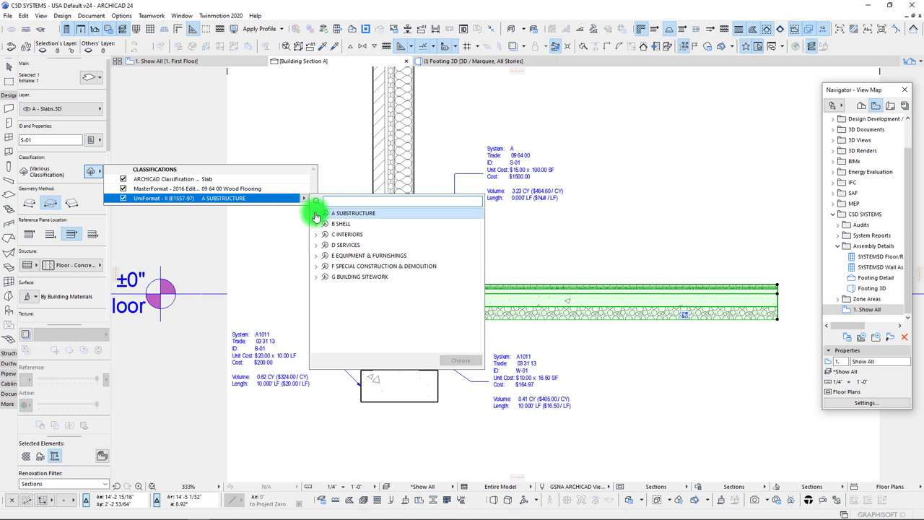
click(316, 213)
click(322, 226)
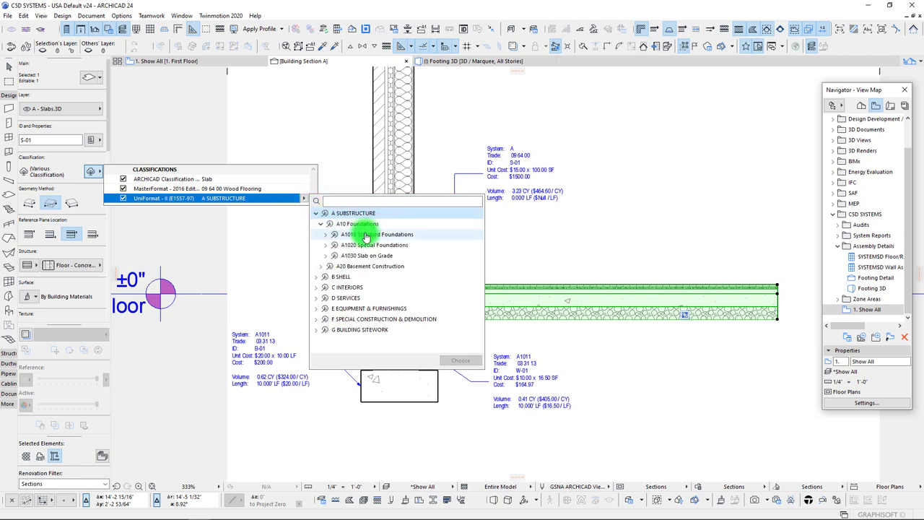
click(324, 233)
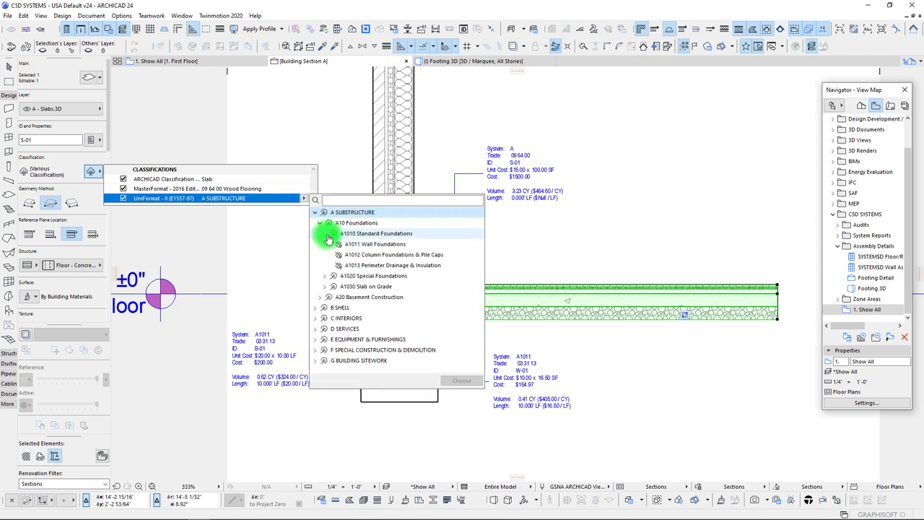
click(324, 286)
double_click(370, 302)
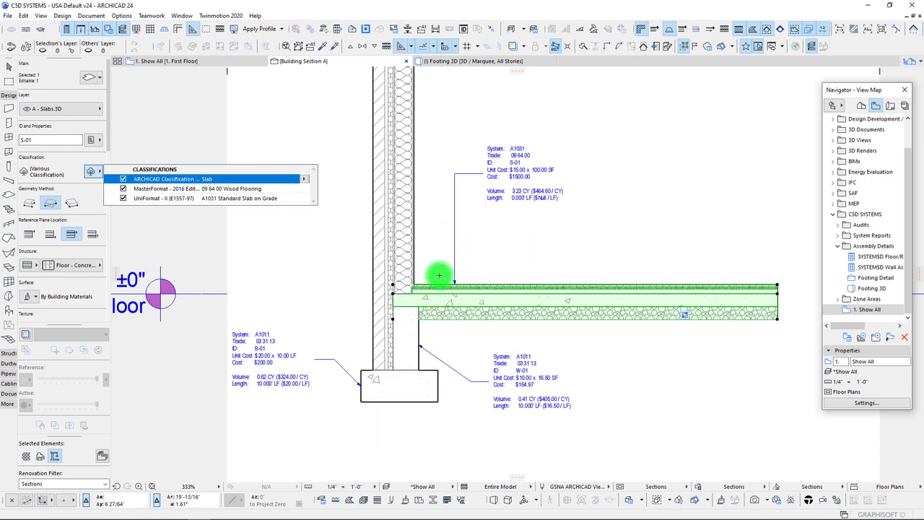
Place a copy of the slab label farther along the slab, away from the wall, with its arrow on the slab's top surface
click(526, 277)
middle_drag(518, 275, 503, 284)
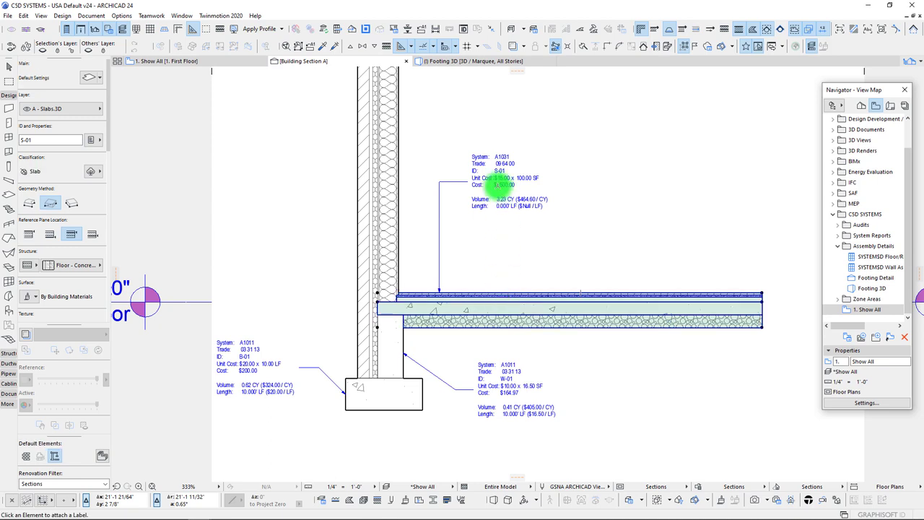
click(491, 181)
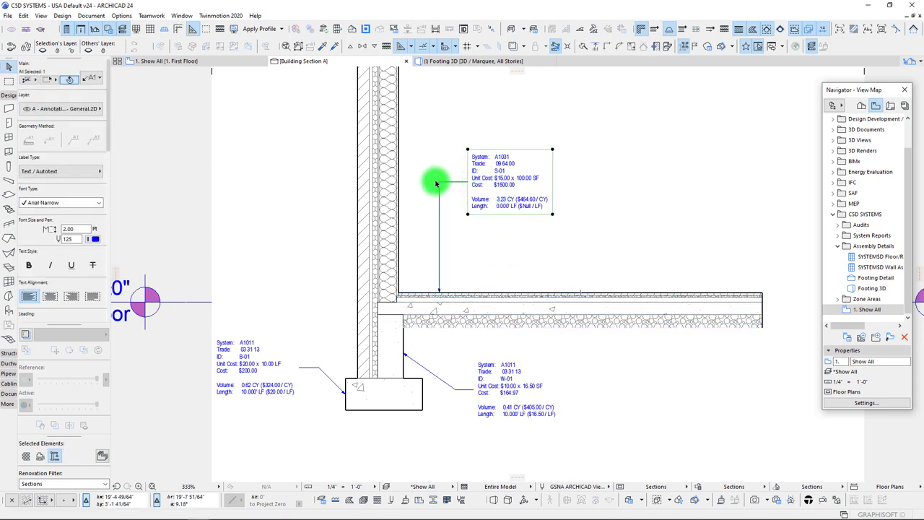
key(Escape)
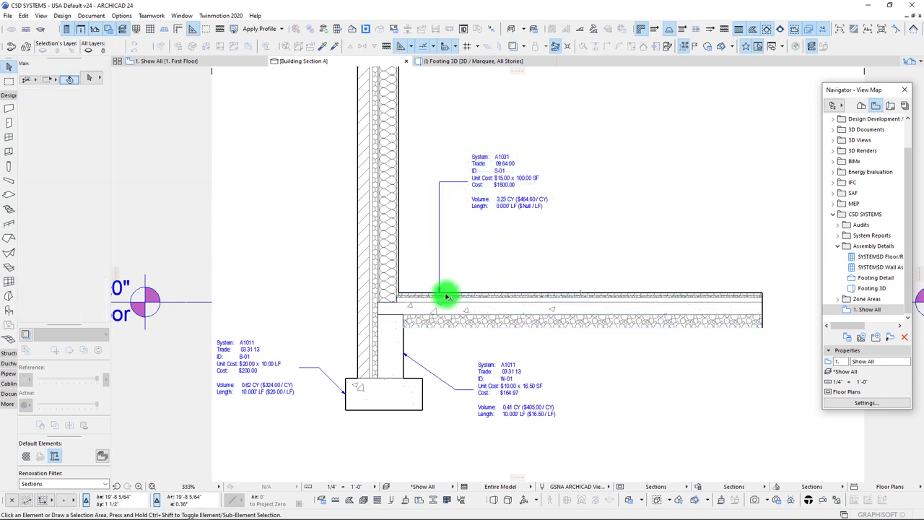
click(438, 293)
drag(439, 293, 588, 293)
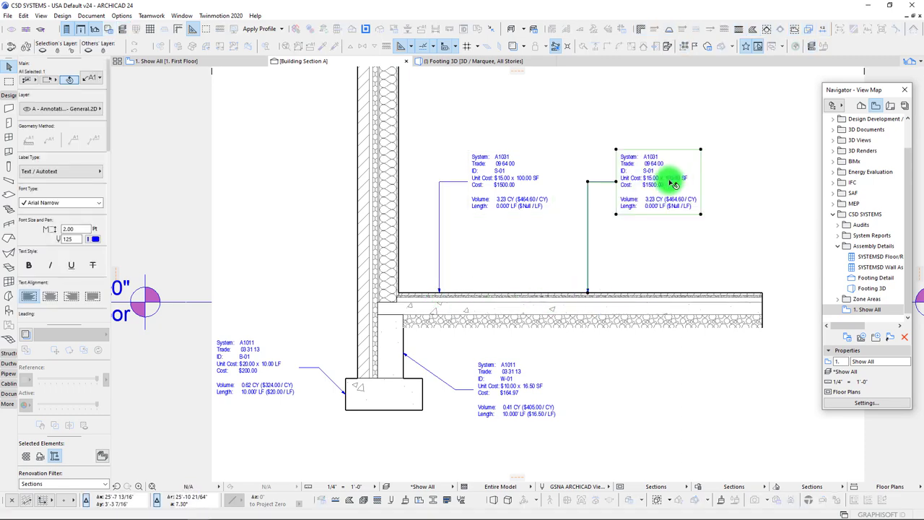
Open the copied slab label's text for editing and delete its Volume and Length lines
scroll(614, 124, up, 3)
double_click(625, 168)
click(605, 134)
click(638, 175)
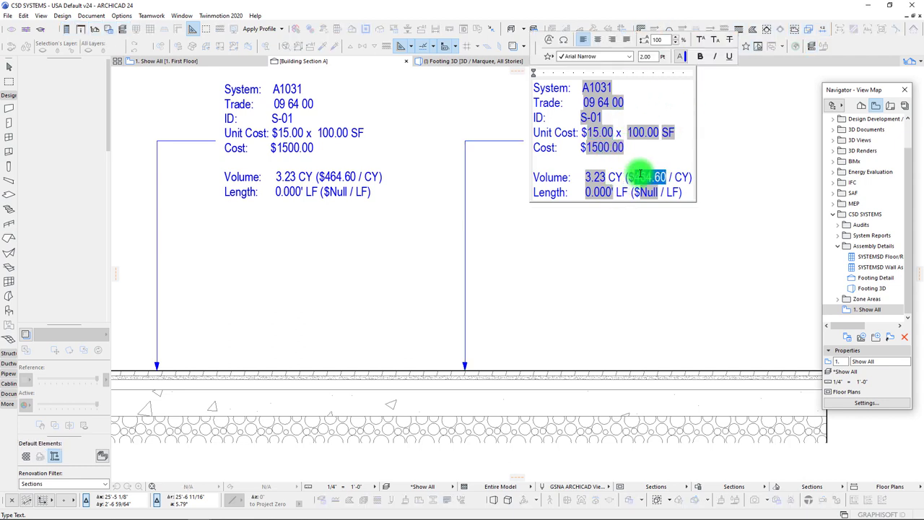
click(606, 133)
click(644, 133)
click(592, 119)
click(604, 135)
click(649, 177)
click(685, 193)
drag(685, 193, 547, 164)
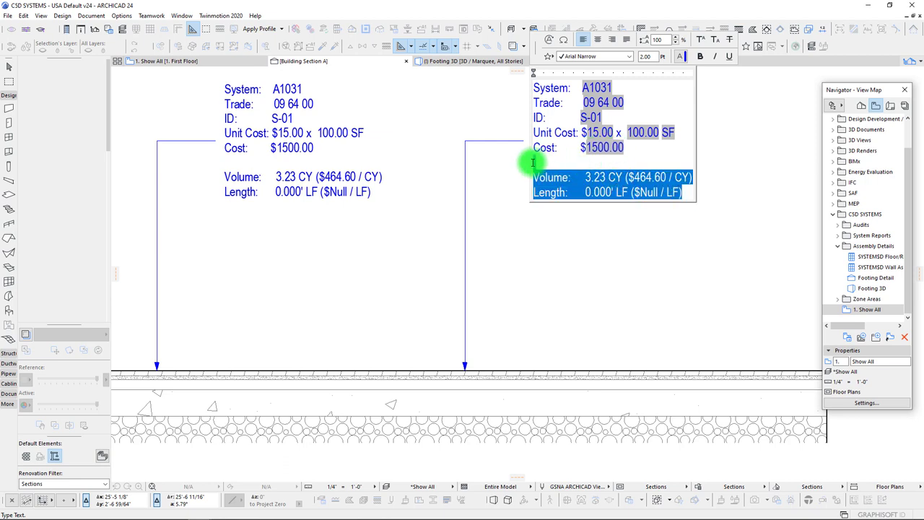
key(Delete)
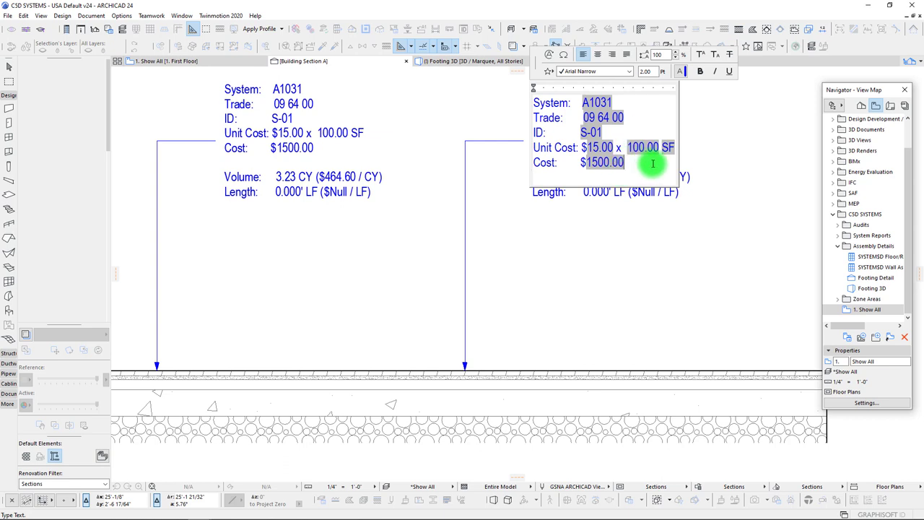
Underline the copied label's Cost line across the full text width and add blank, non-underlined lines below it
drag(653, 164, 532, 163)
click(729, 71)
click(646, 169)
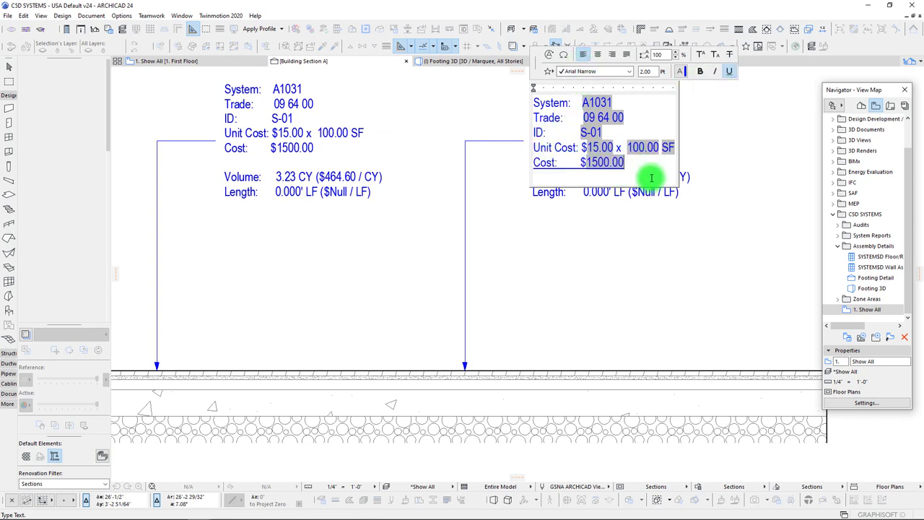
key(Tab)
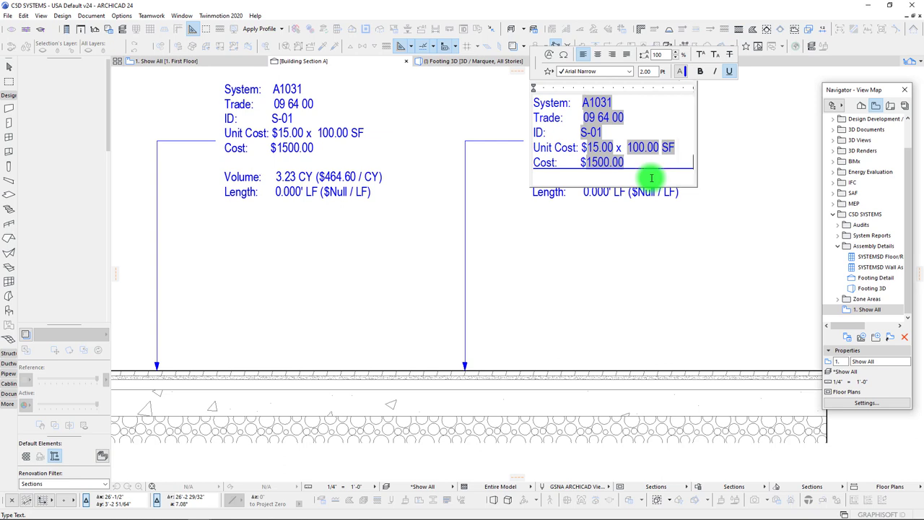
key(Return)
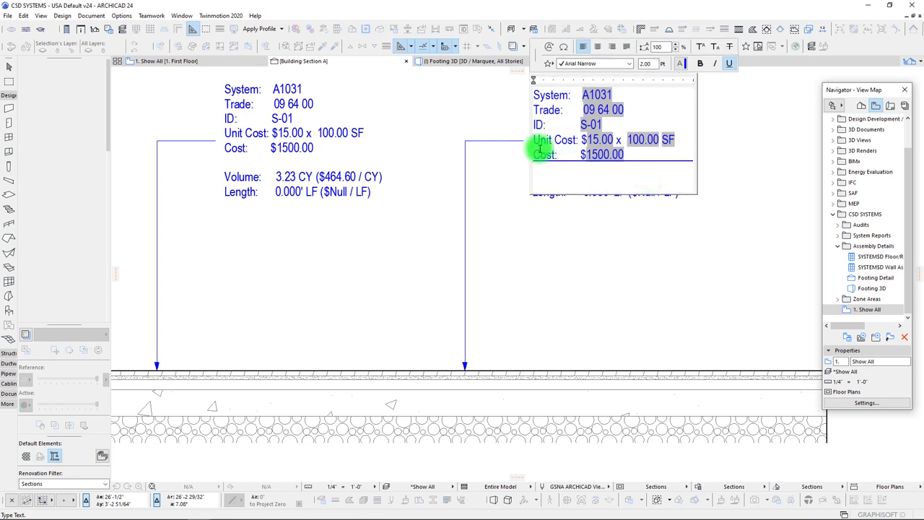
click(730, 71)
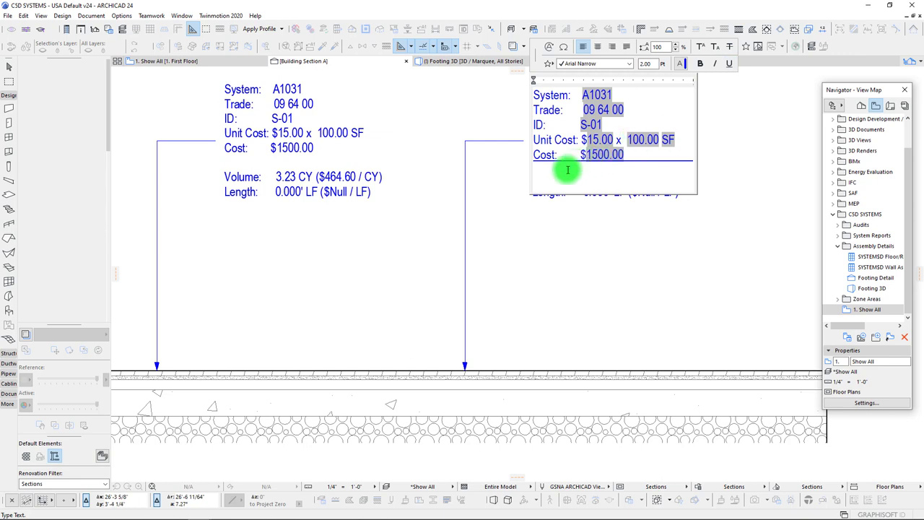
key(Return)
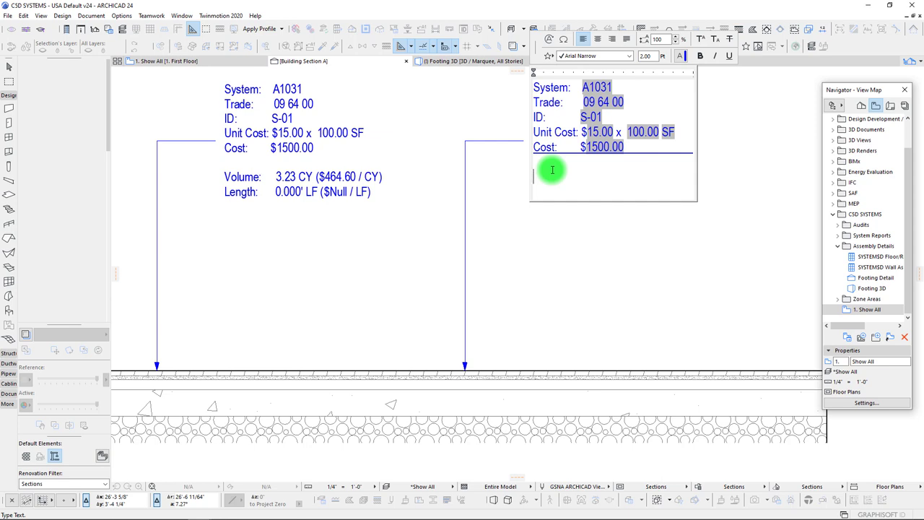
Add a line with $ and the Composite Details (CB) Out/Top Finish Cost and Out/Top Finish Type autotexts, and start another line with $
click(548, 41)
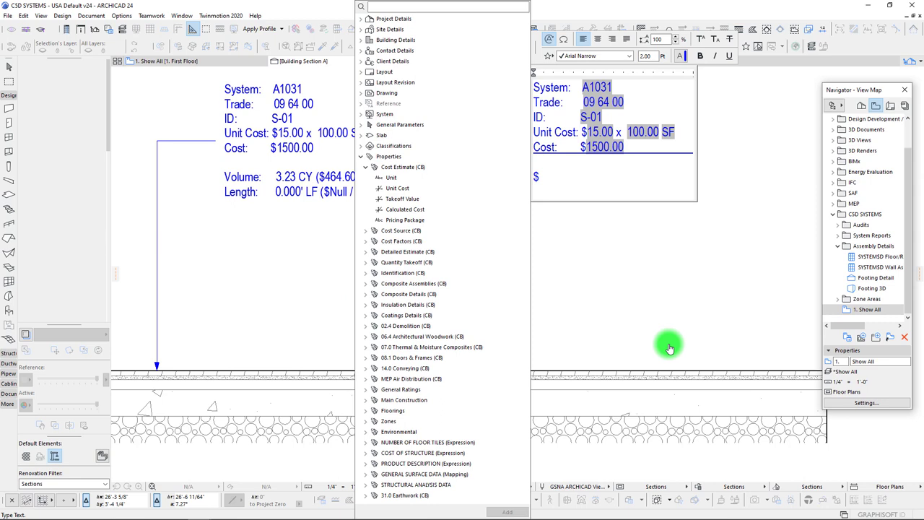
click(365, 295)
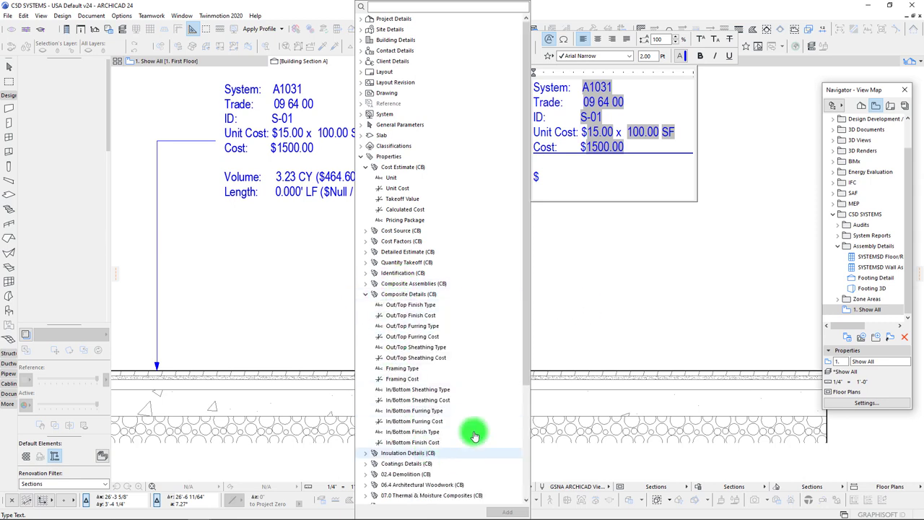
click(418, 317)
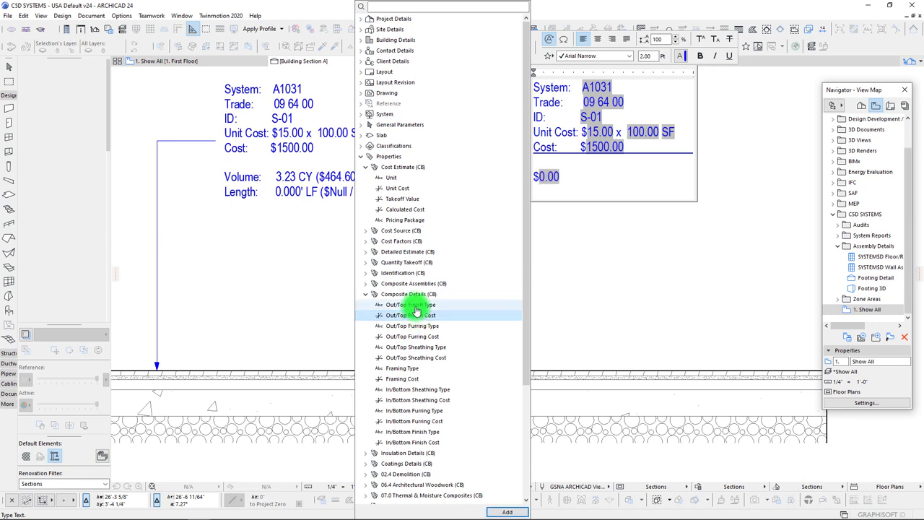
double_click(411, 306)
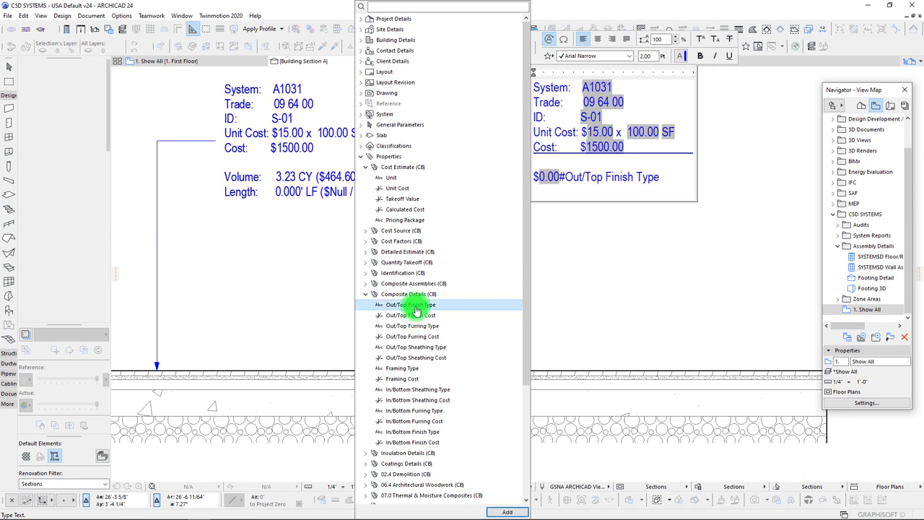
click(568, 180)
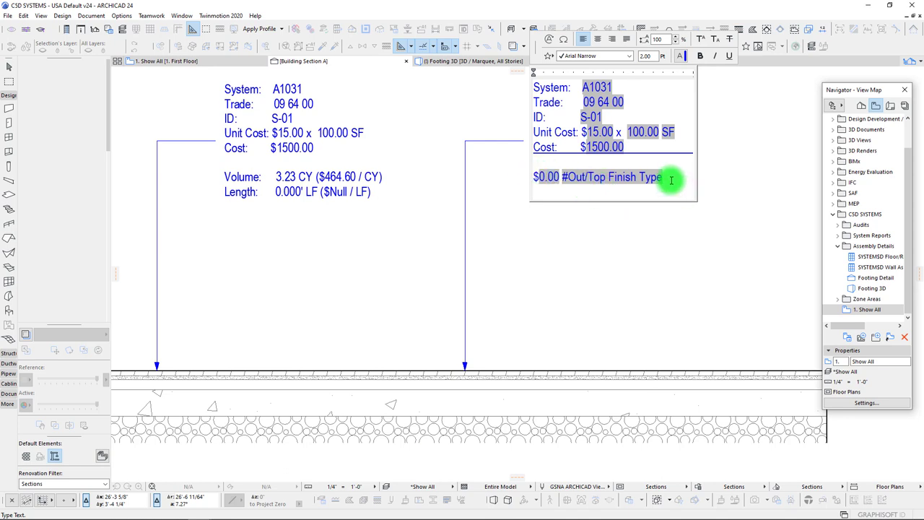
key(Return)
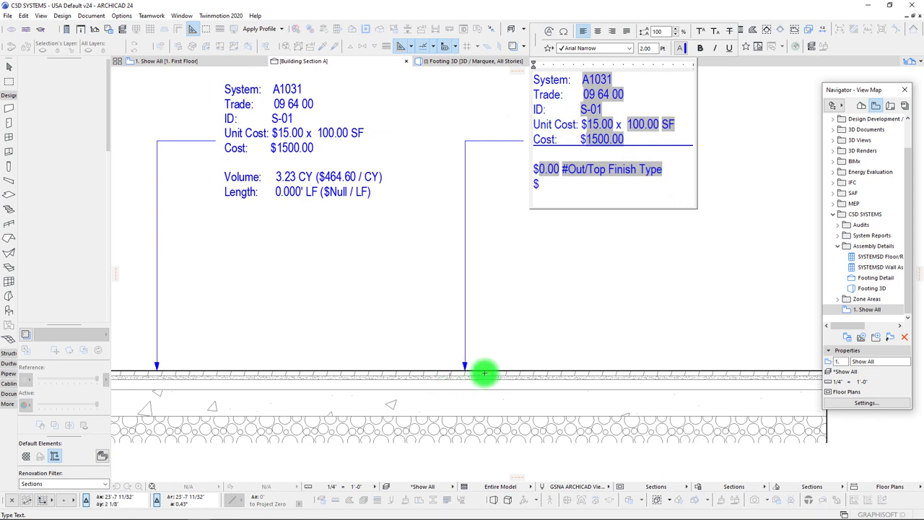
Complete the second component line with the Out/Top Sheathing Cost and Out/Top Sheathing Type autotexts, and start another line with $
click(549, 32)
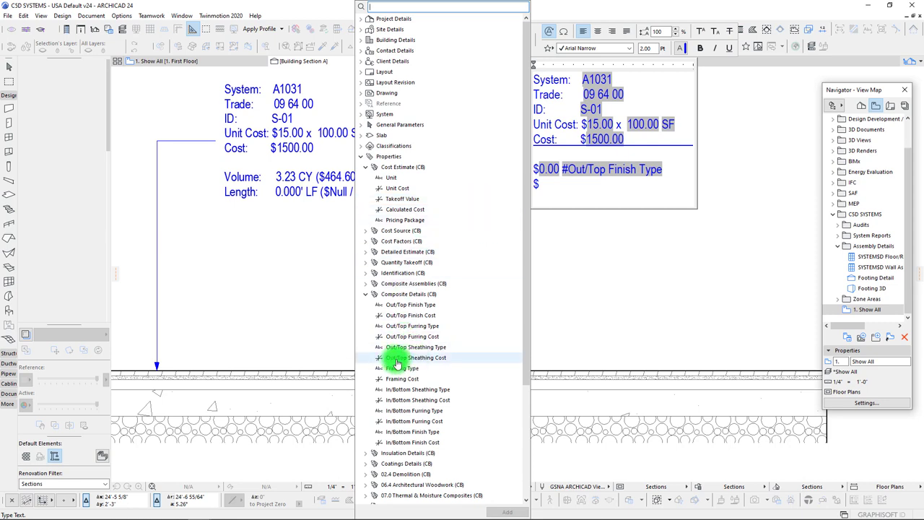
double_click(417, 361)
double_click(415, 347)
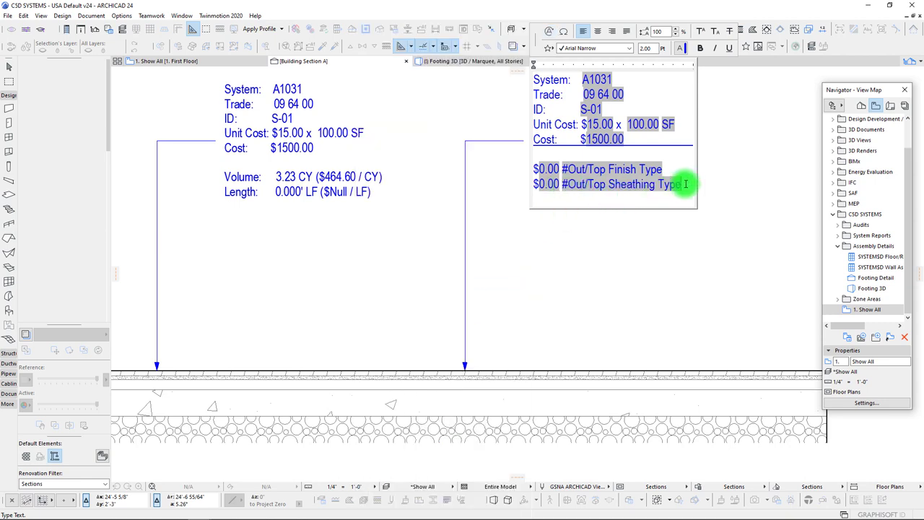
key(Return)
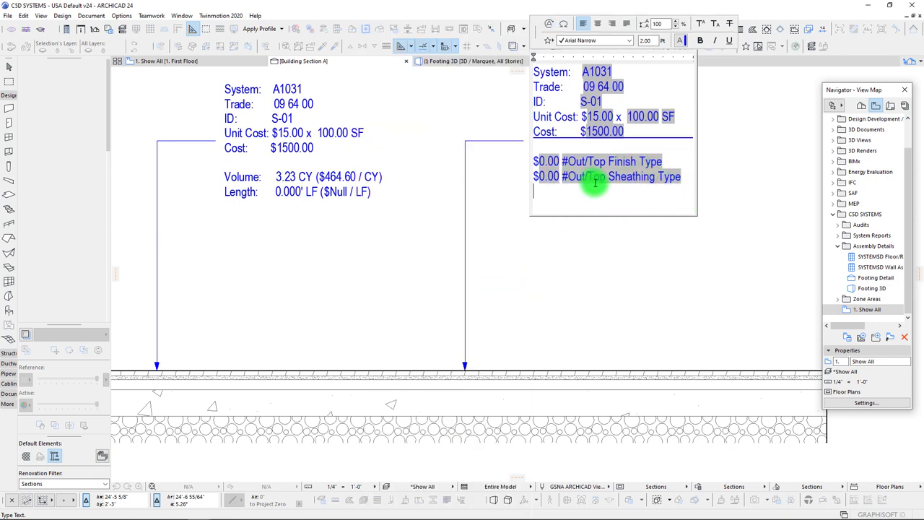
text($)
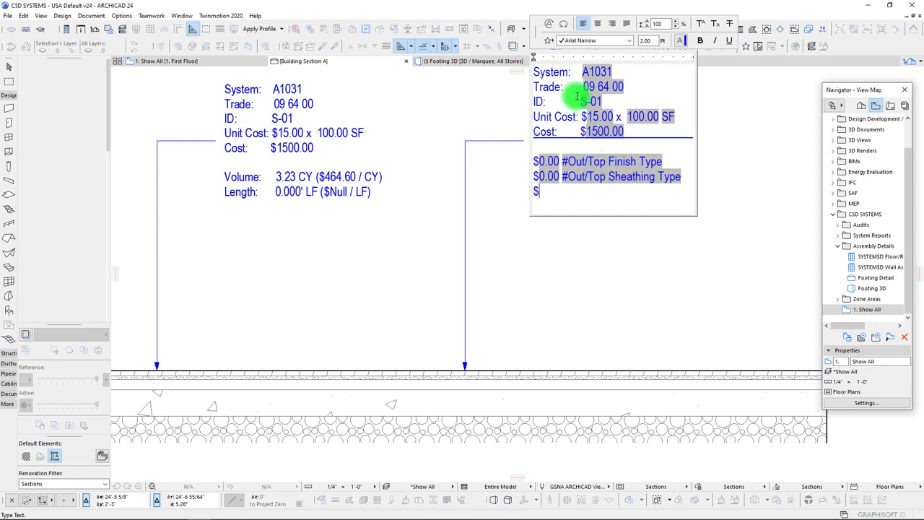
Fill the third component line with the Out/Top Furring Cost and Out/Top Furring Type autotexts, and start another line with $
key(alt+shift+a)
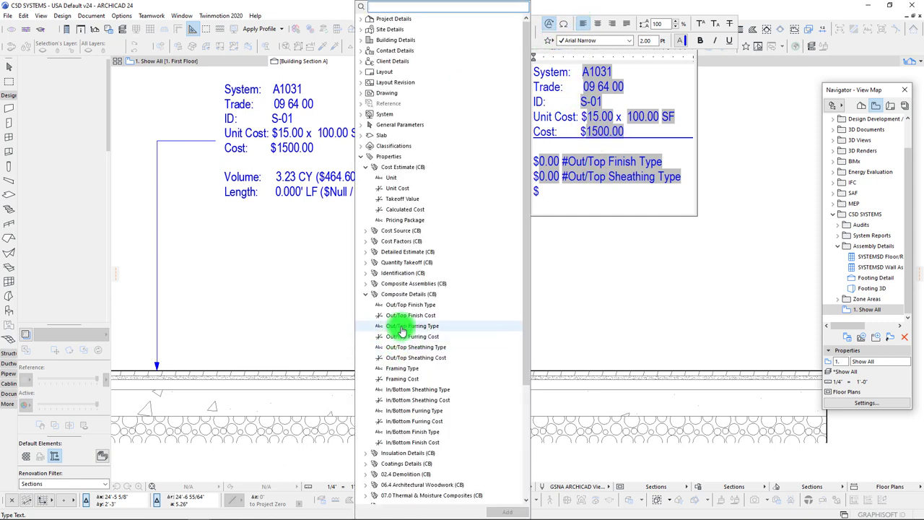
double_click(418, 327)
click(559, 194)
click(682, 192)
key(Return)
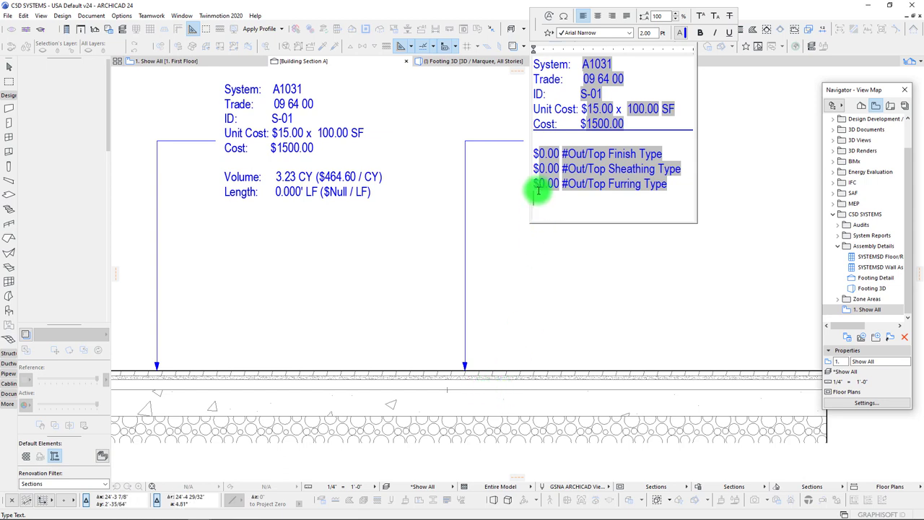
text($)
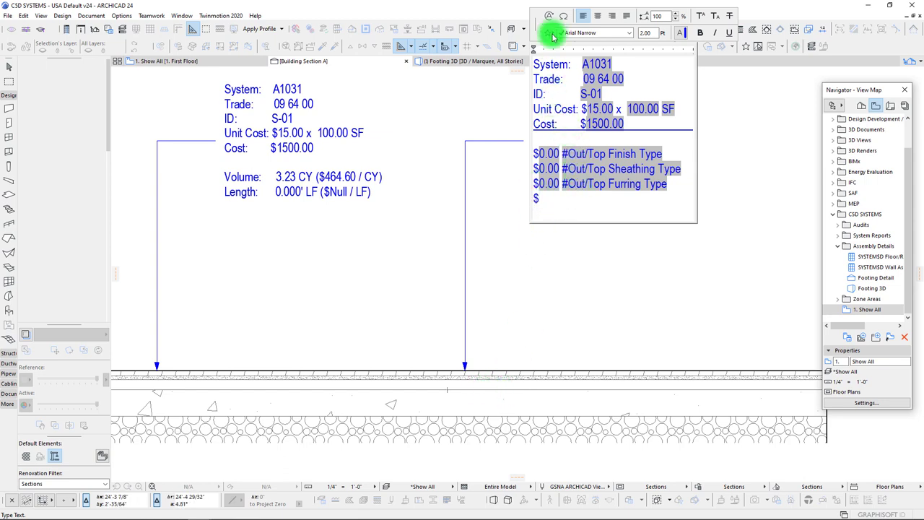
Fill the fourth component line with the Framing Cost autotext ahead of Framing Type, and start another line with $
key(ctrl+shift+a)
scroll(470, 367, down, 1)
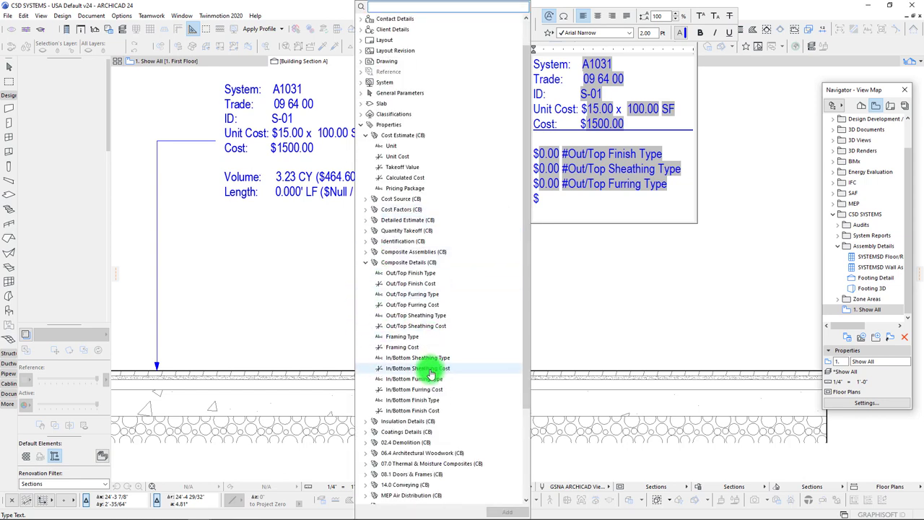
double_click(394, 336)
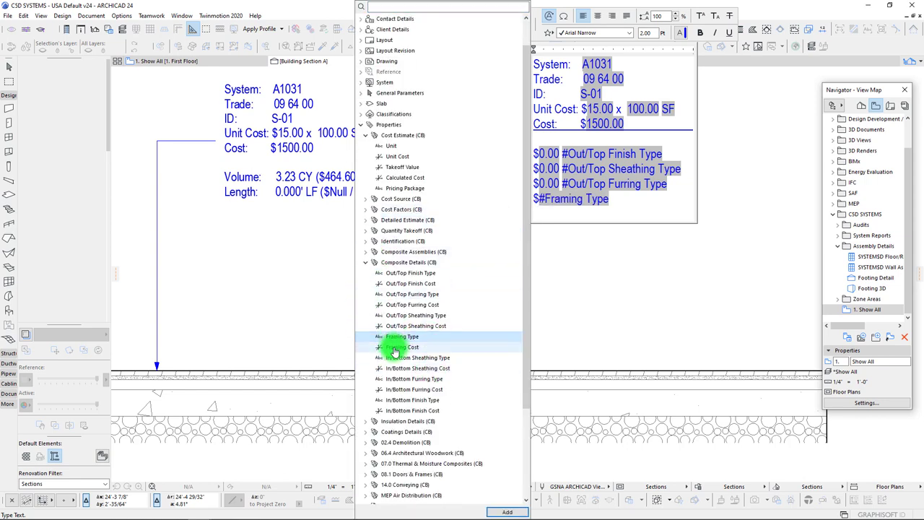
double_click(402, 347)
click(643, 204)
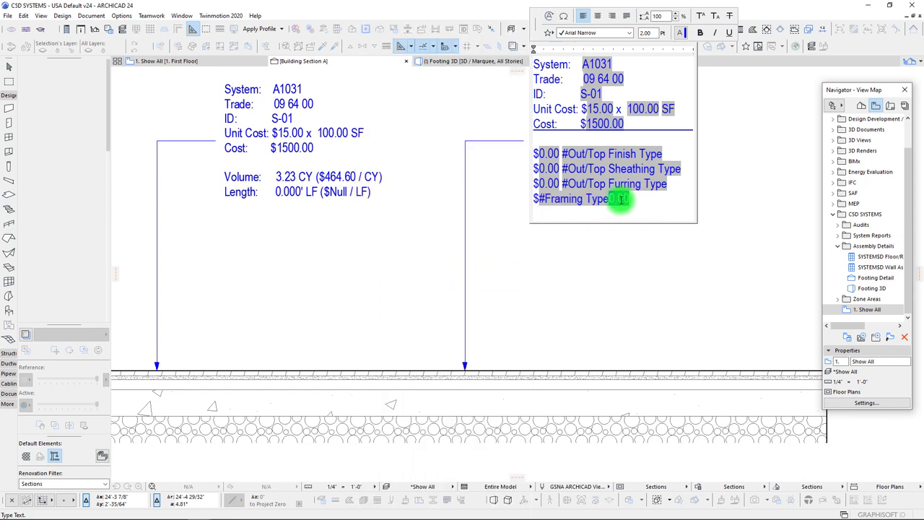
key(BackSpace)
click(539, 200)
text(0.00)
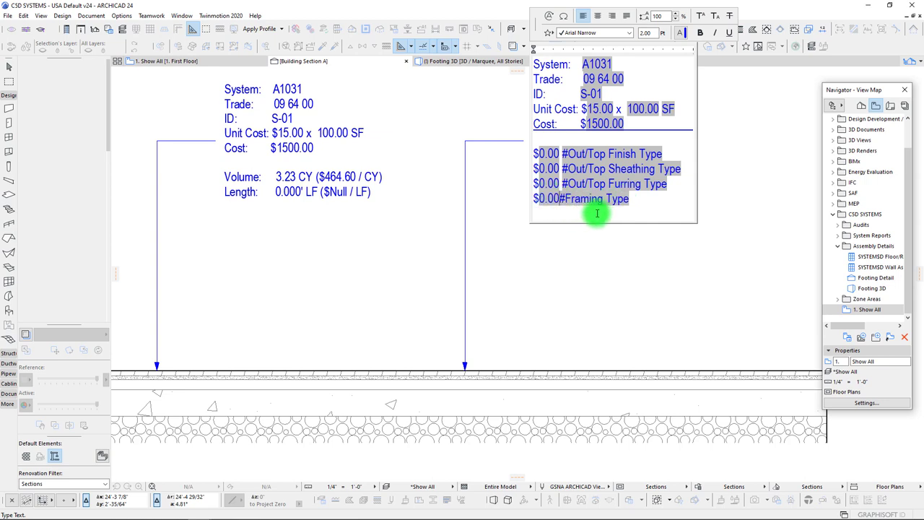
key(Return)
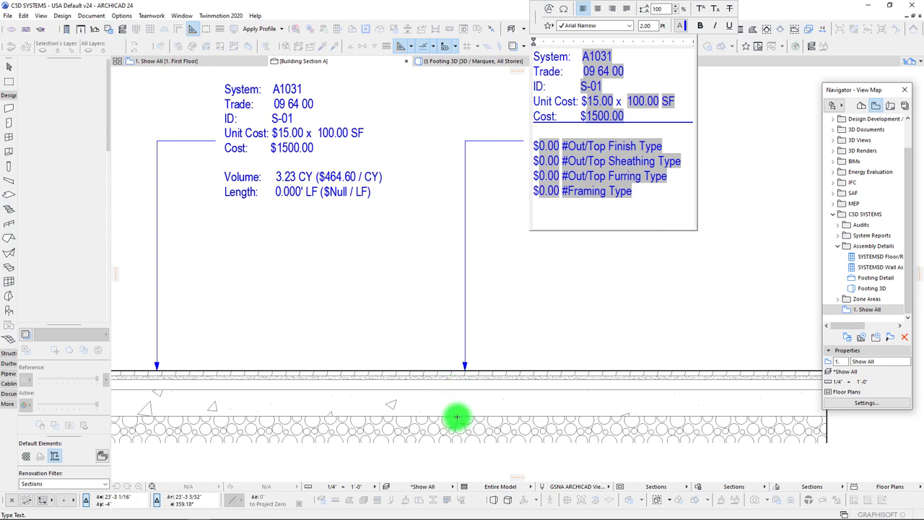
text($)
Add the Insulation Details (CB) Weather Barrier Cost and Weather Barrier Type autotexts, separated by a space, and start another line with $
click(549, 13)
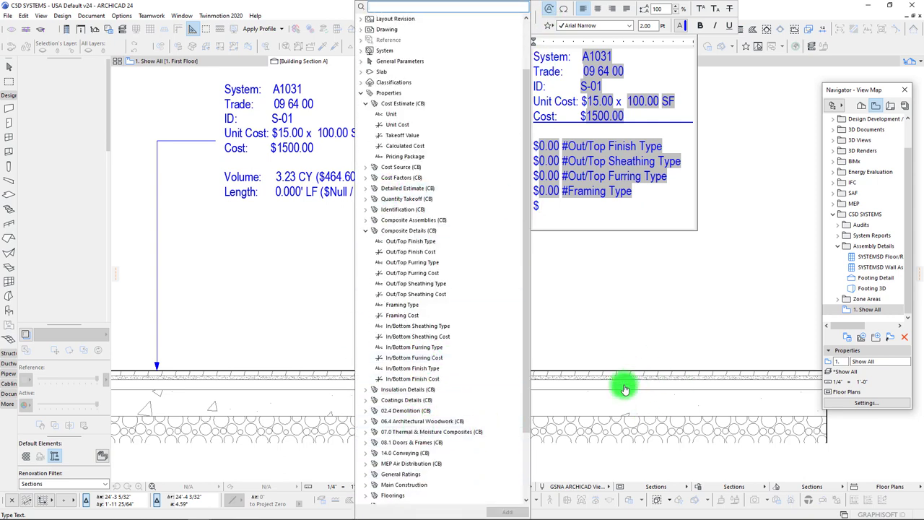
click(365, 389)
scroll(457, 411, down, 2)
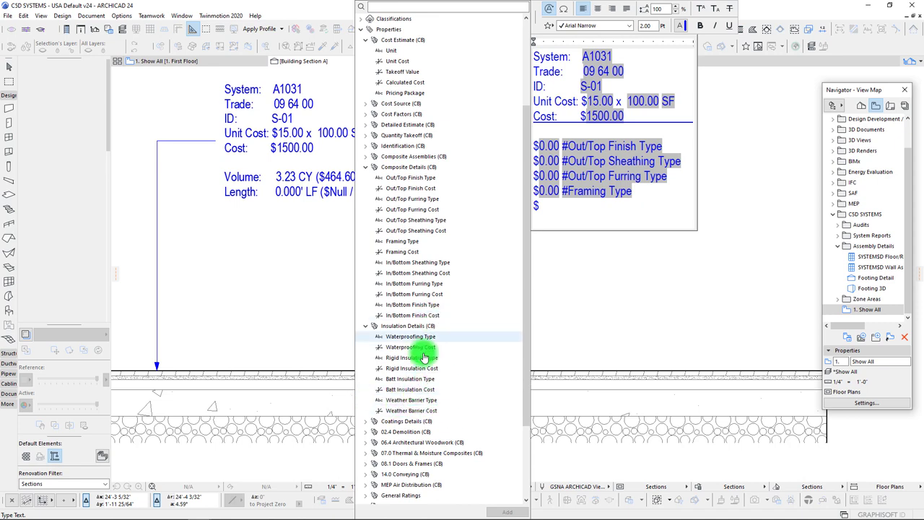
click(411, 400)
double_click(411, 400)
click(596, 208)
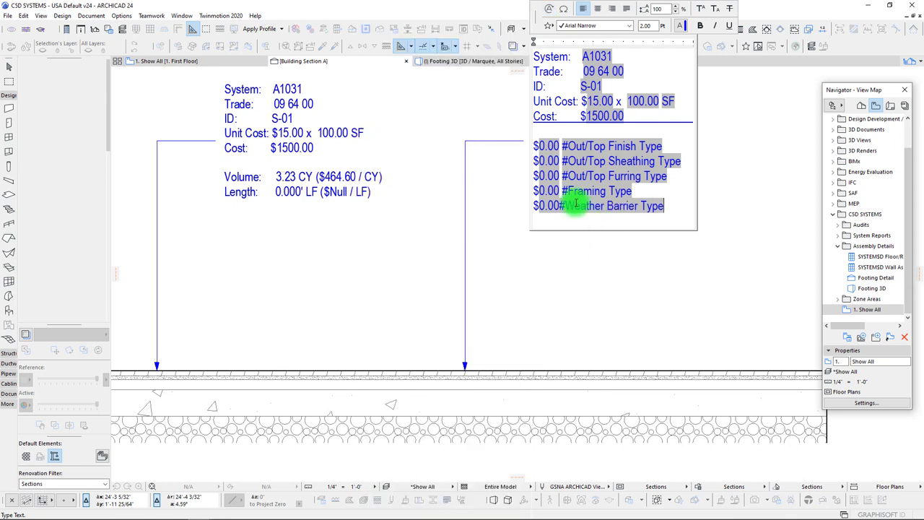
text(#)
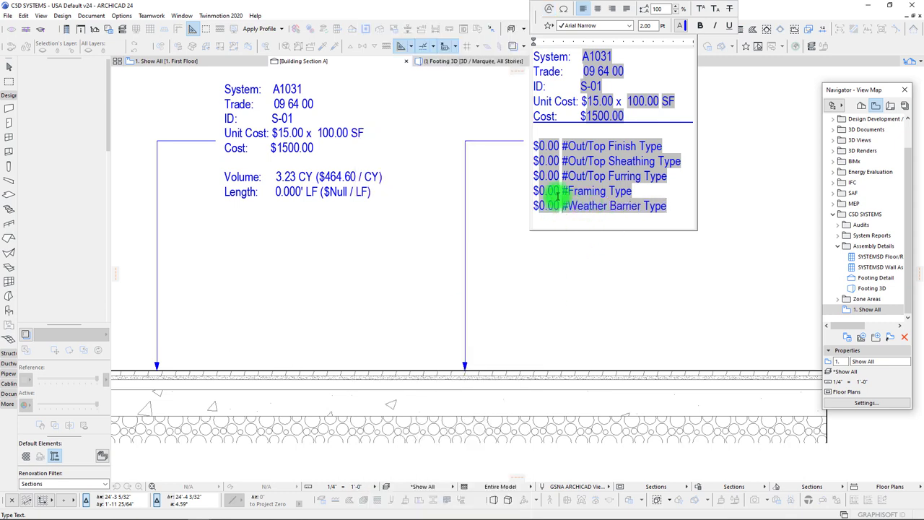
click(667, 207)
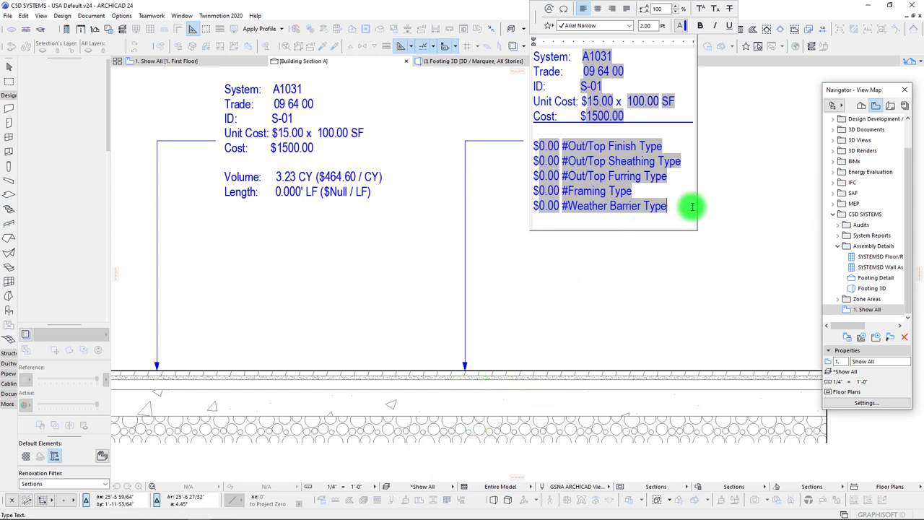
key(Return)
text($)
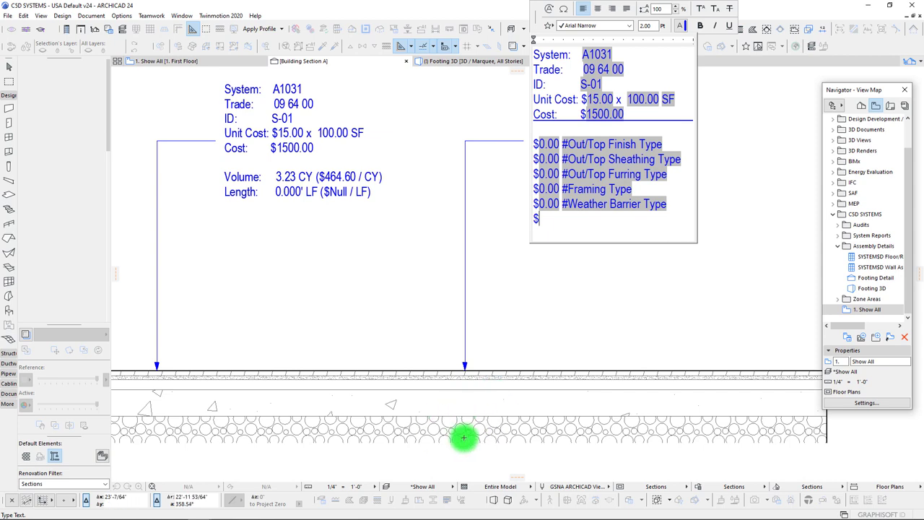
Collapse the Composite Details (CB) and Insulation Details (CB) autotext groups and reopen the copied slab label's text at its last $ line
click(547, 9)
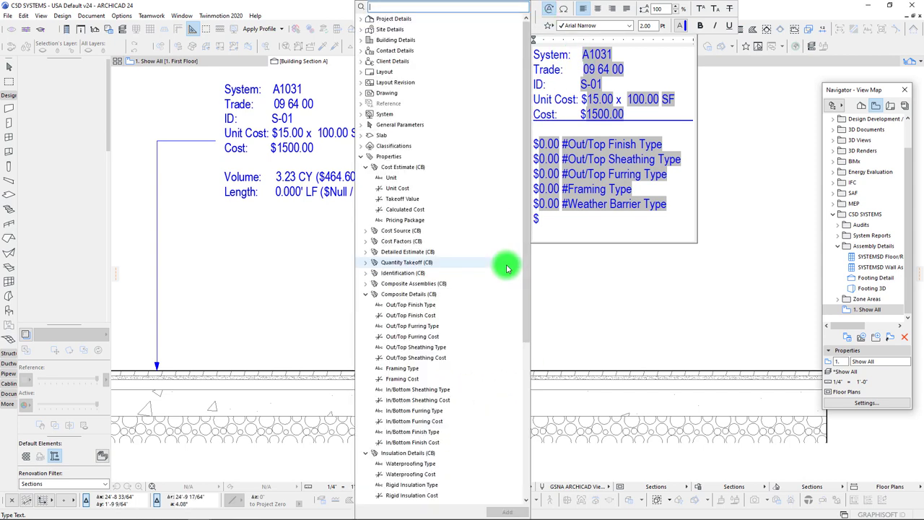
click(365, 294)
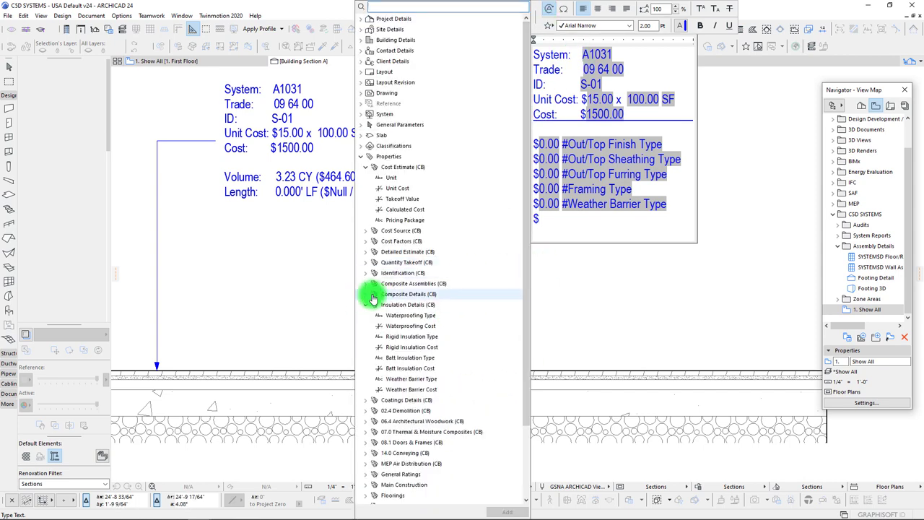
click(365, 305)
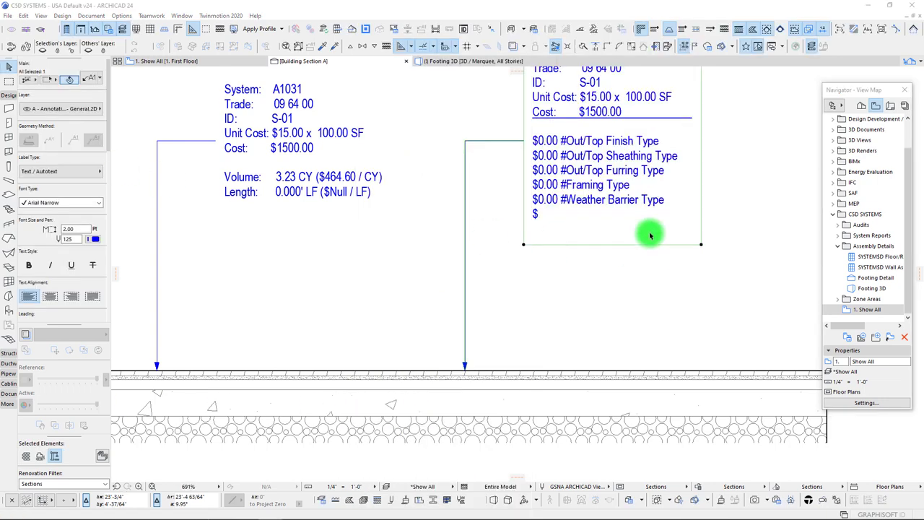
click(535, 217)
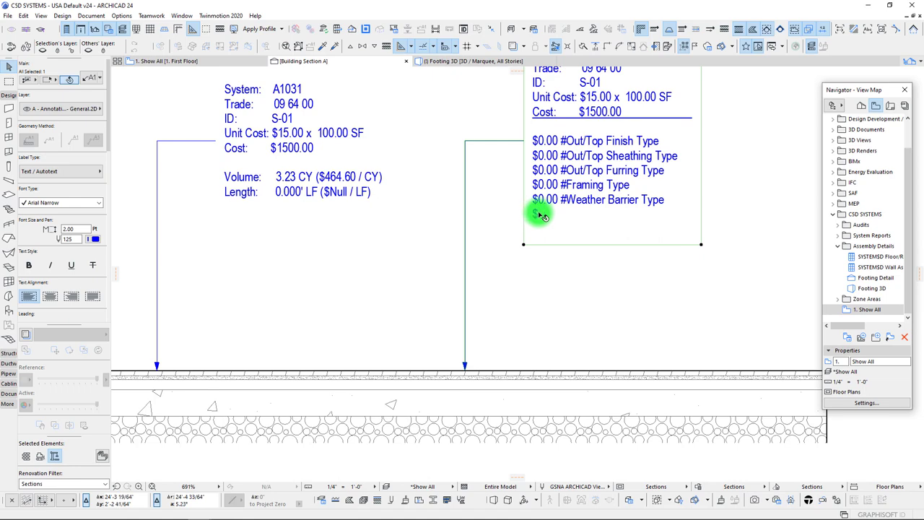
double_click(540, 215)
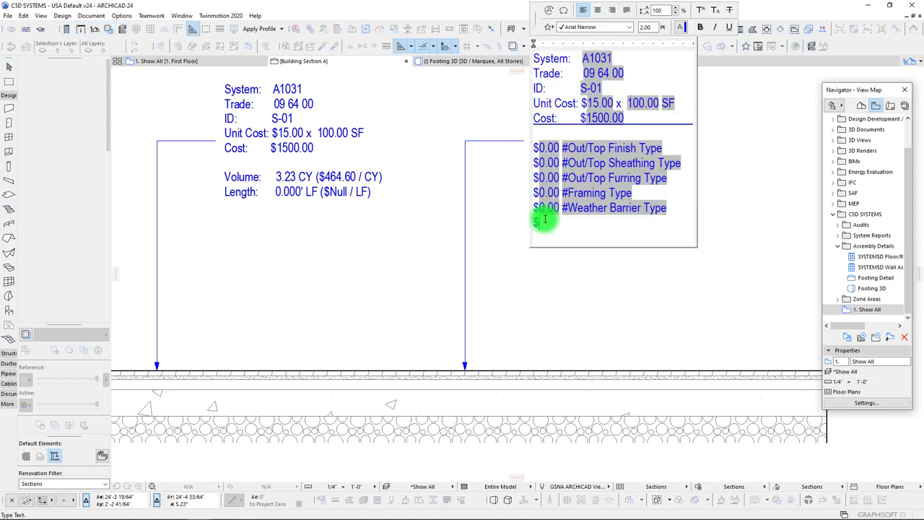
Complete the last $ line with the 31.0 Earthwork (CB) Base Coarse Cost and Base Type Coarse autotexts, separated by a space
click(547, 12)
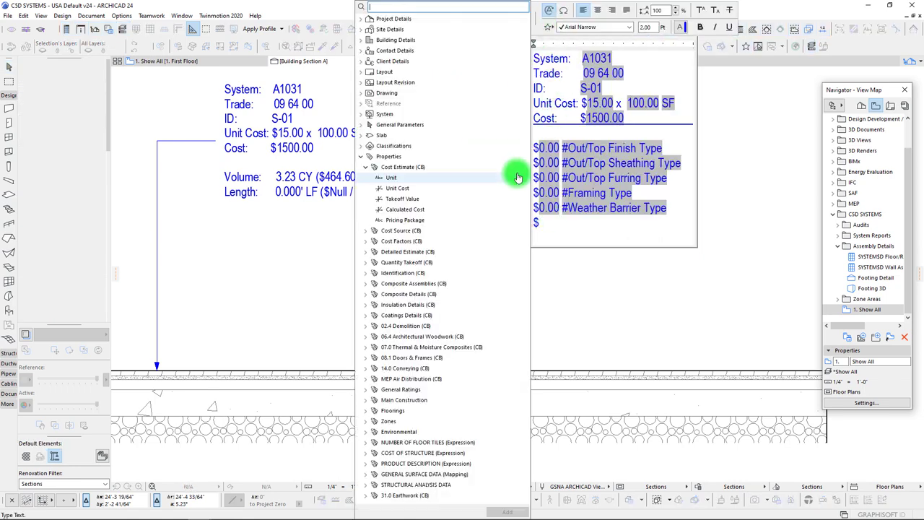
click(365, 495)
click(406, 465)
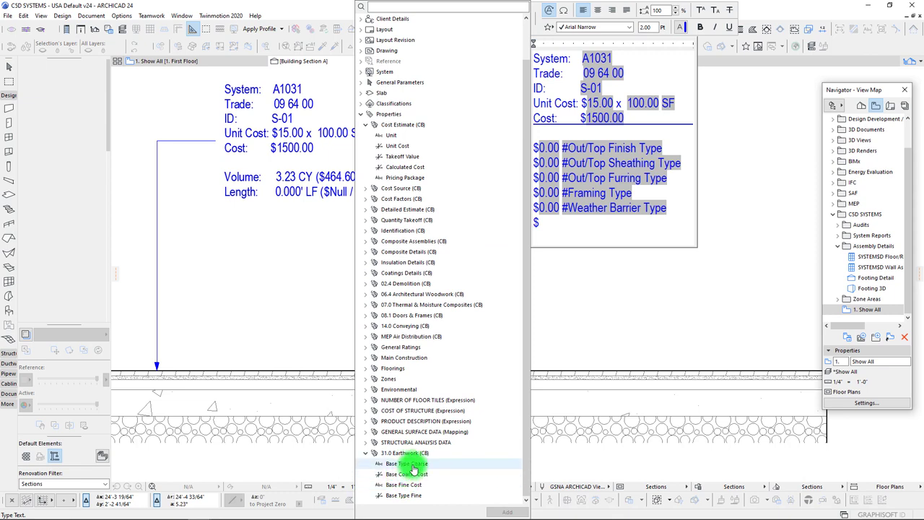
click(387, 487)
click(417, 464)
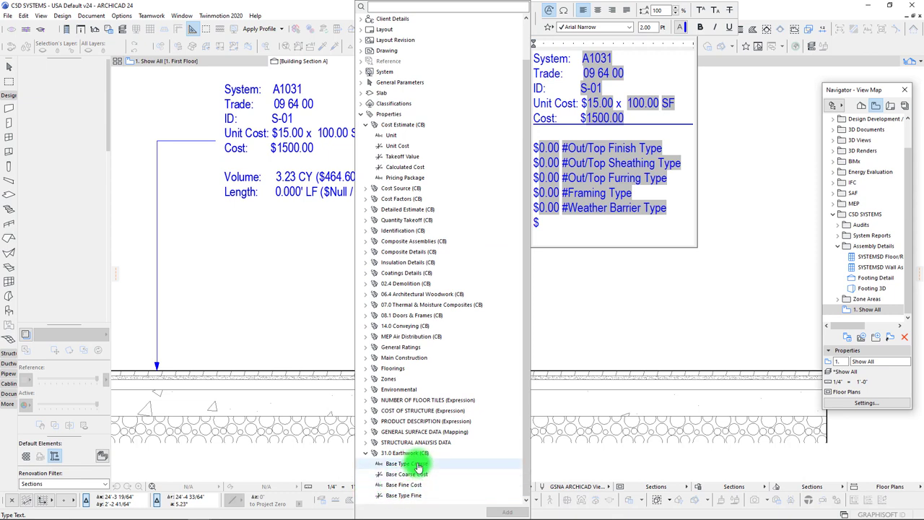
double_click(406, 473)
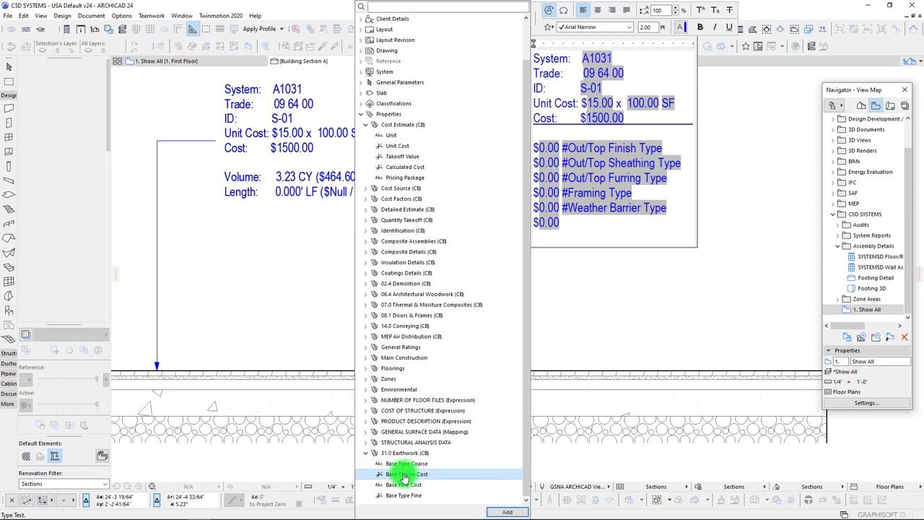
click(406, 465)
click(406, 465)
click(567, 226)
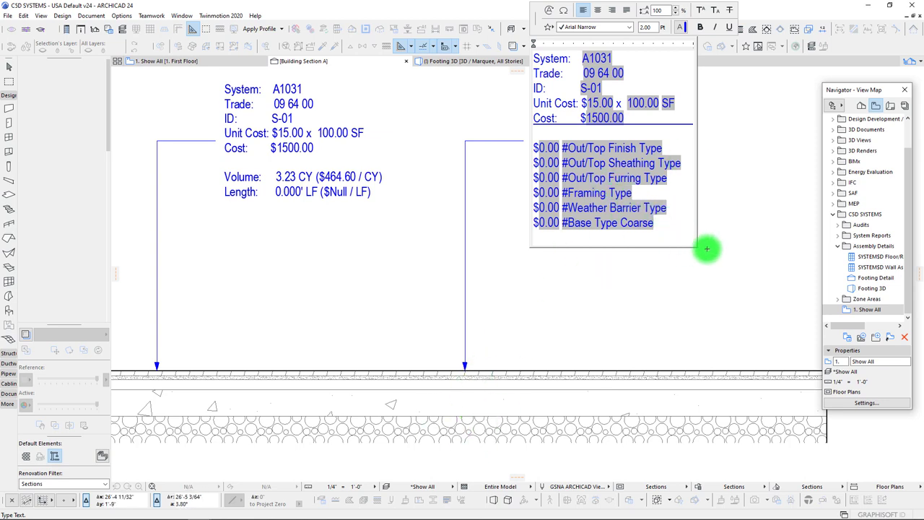
Underline the Base Type Coarse line across the full text width and start a non-underlined line below it with $
drag(654, 223, 532, 222)
click(729, 27)
click(669, 223)
key(Tab)
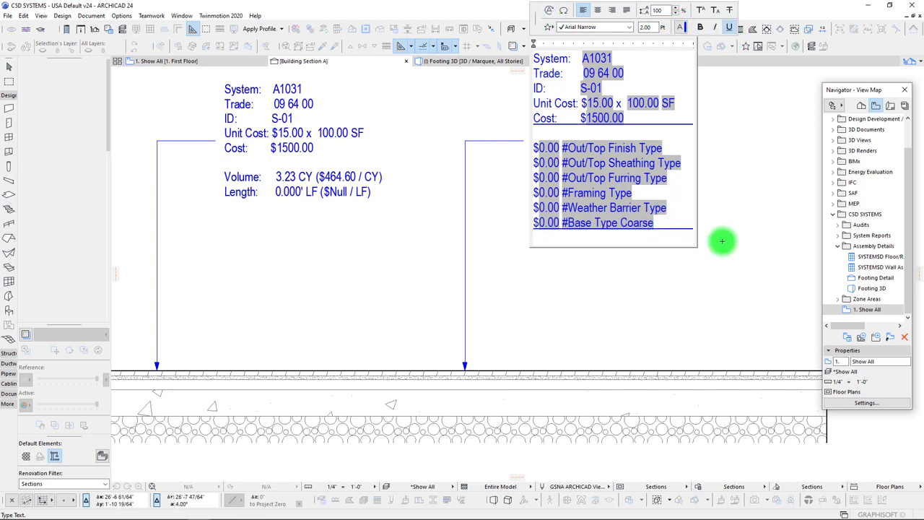
key(Return)
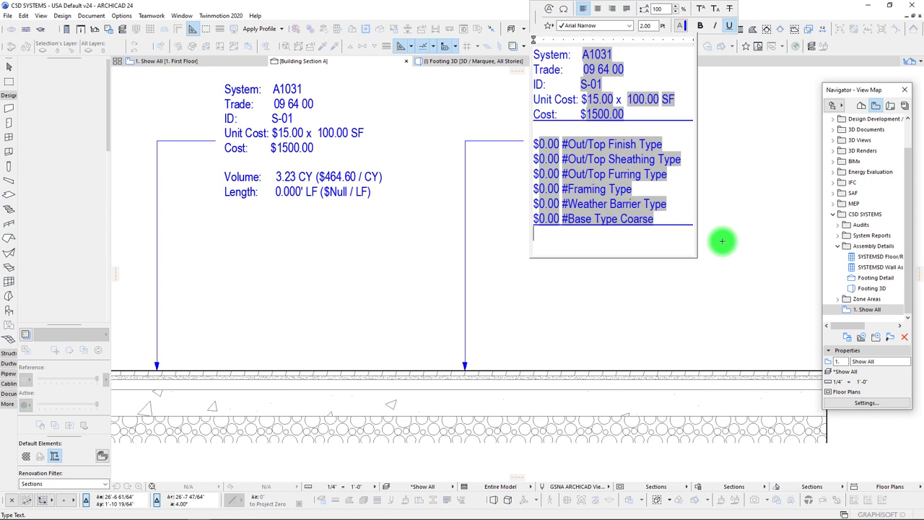
text($)
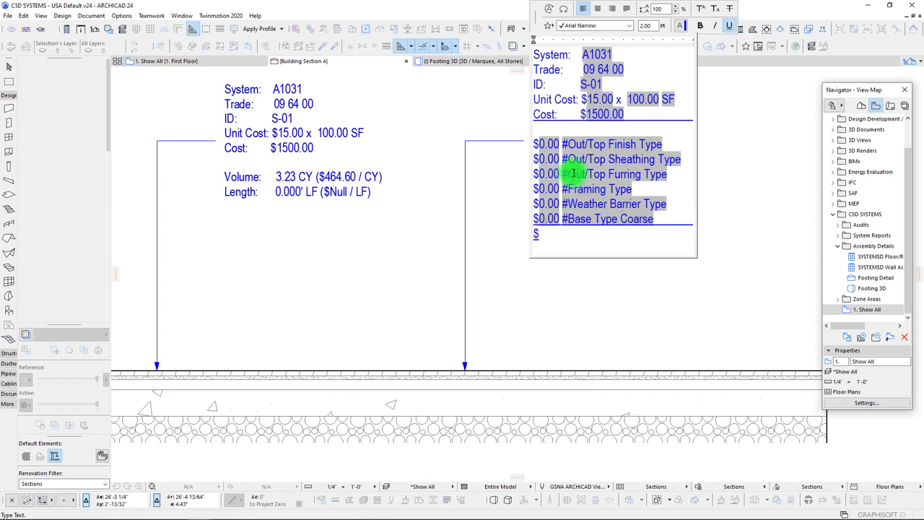
click(728, 28)
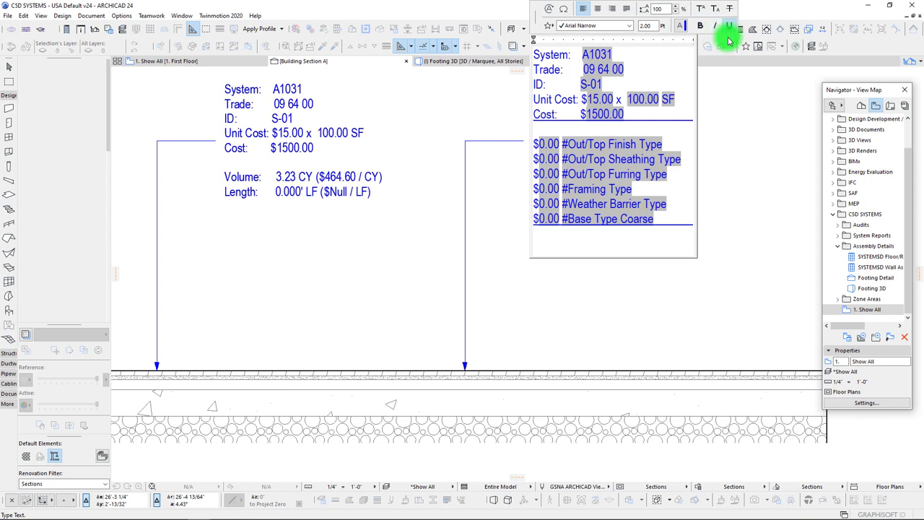
text($)
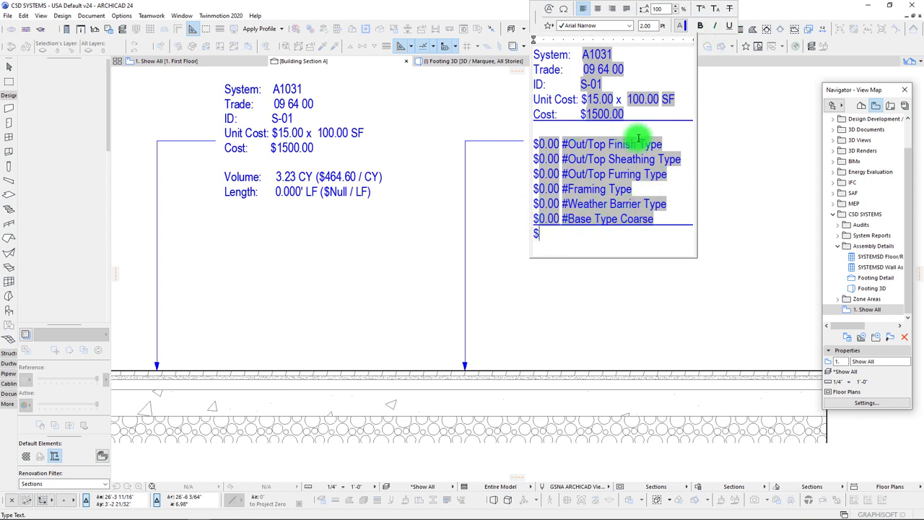
Complete the last $ line with the Composite Cost and Building Material / Composite / Profile / Fill autotexts, separated by a space
click(550, 8)
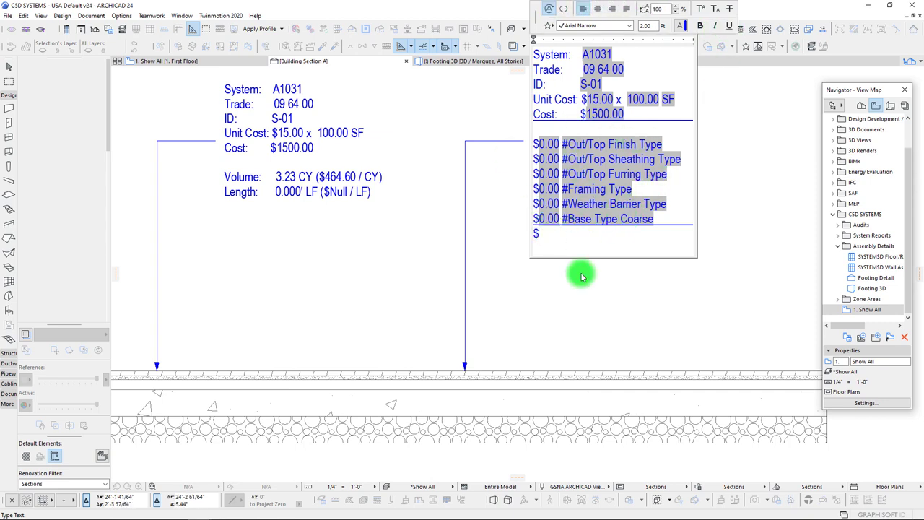
click(367, 167)
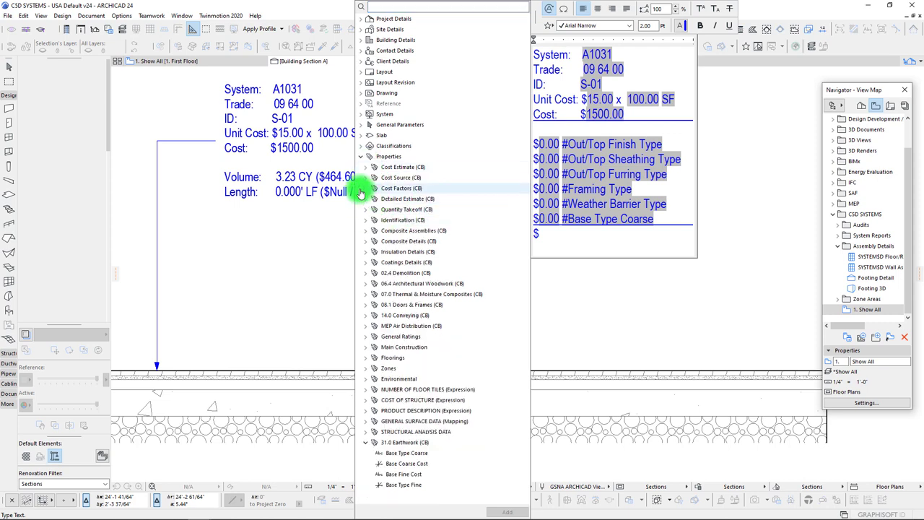
click(366, 230)
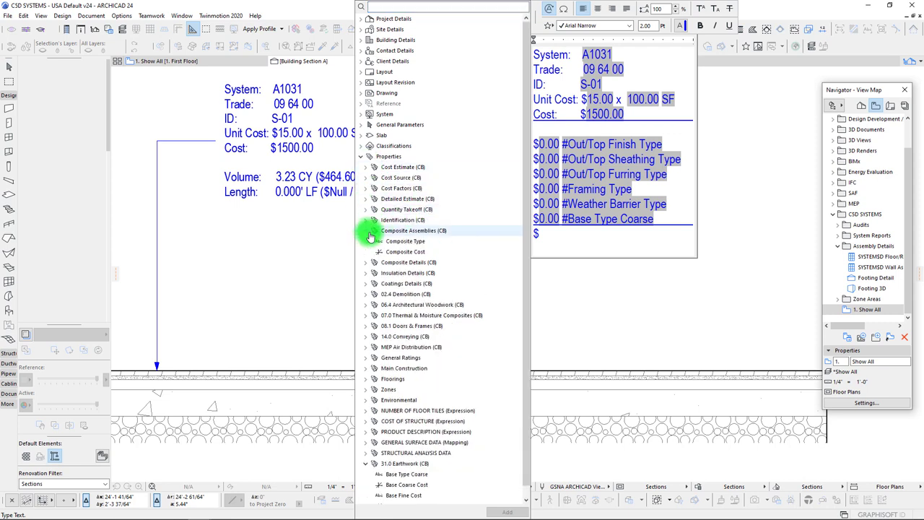
double_click(402, 254)
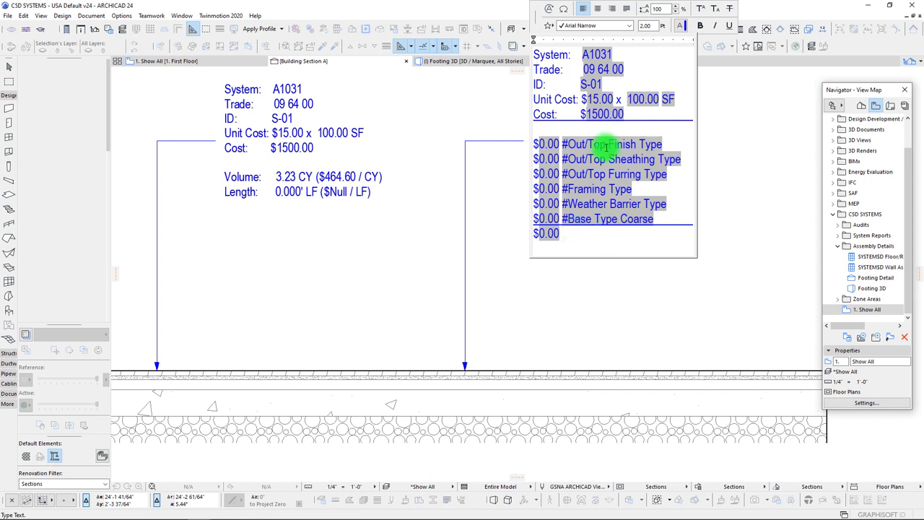
click(549, 12)
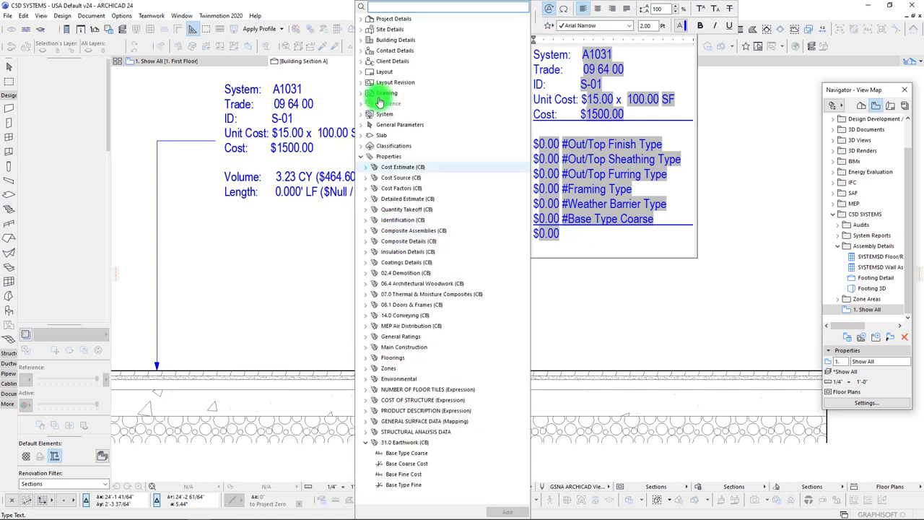
click(360, 124)
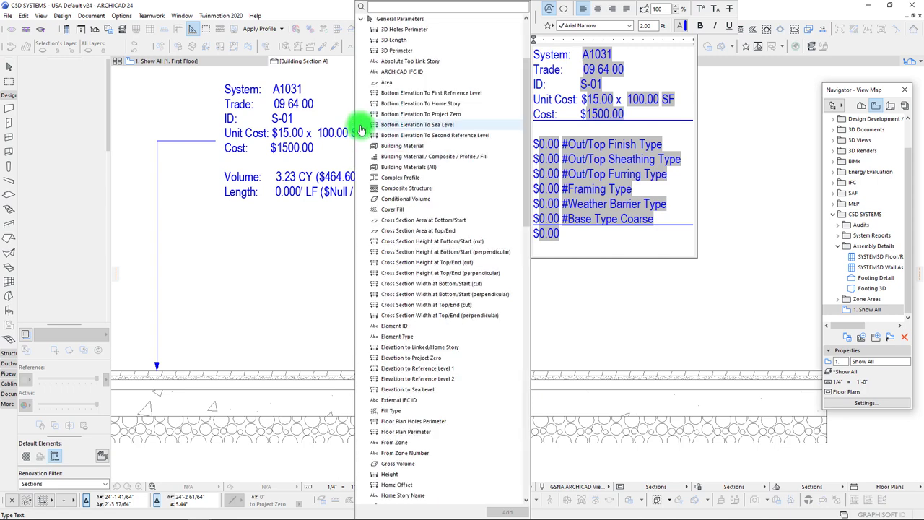
double_click(406, 158)
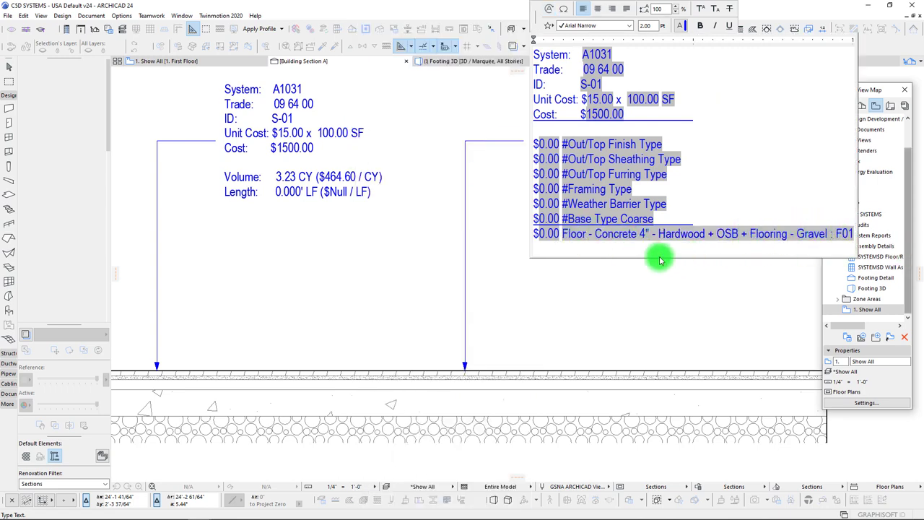
Insert "Total / " between the composite cost and the composite name on the label's last line, and finish editing the text
text(/ )
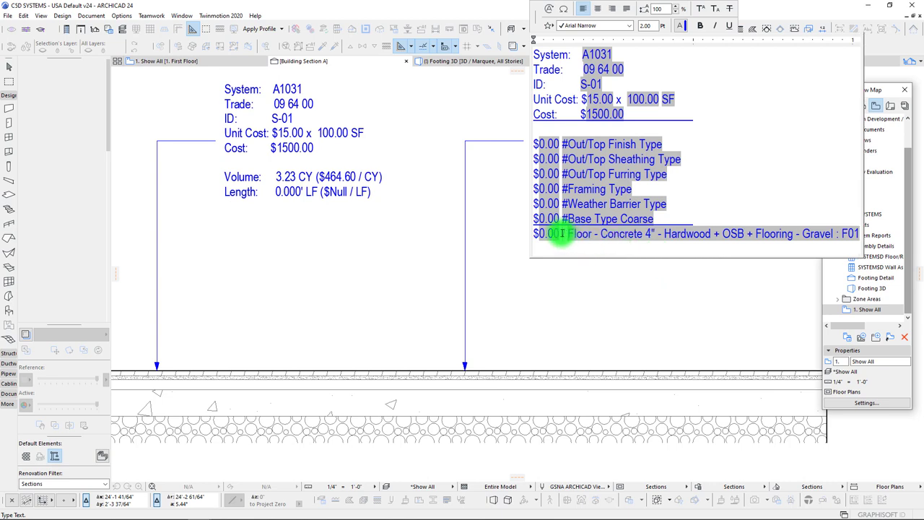
text(Total)
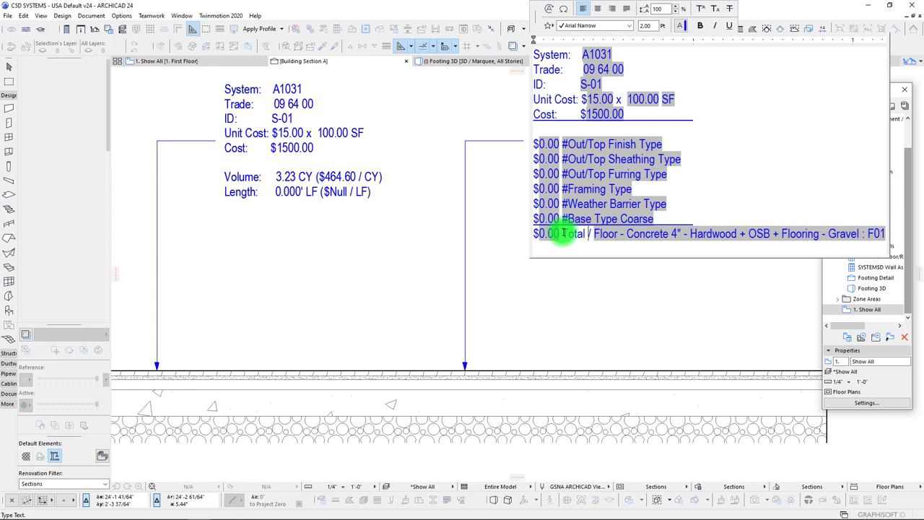
click(705, 236)
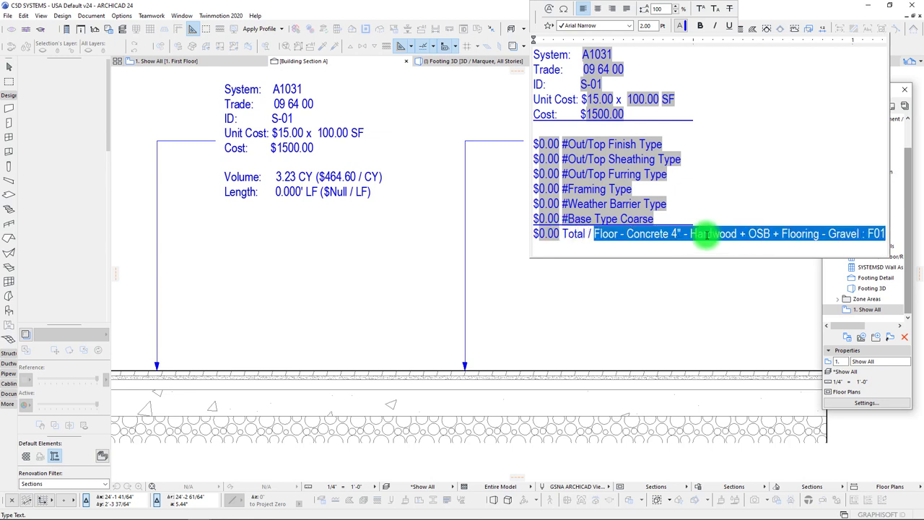
click(767, 242)
click(881, 234)
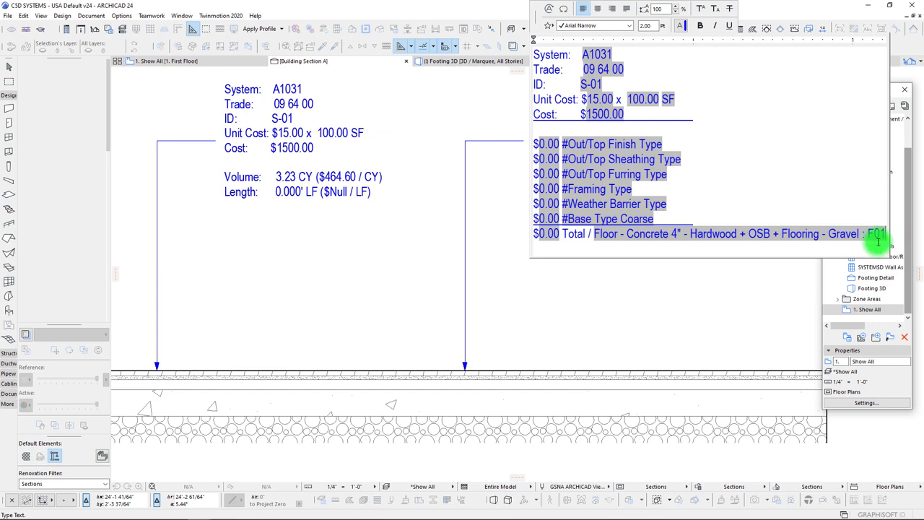
click(717, 336)
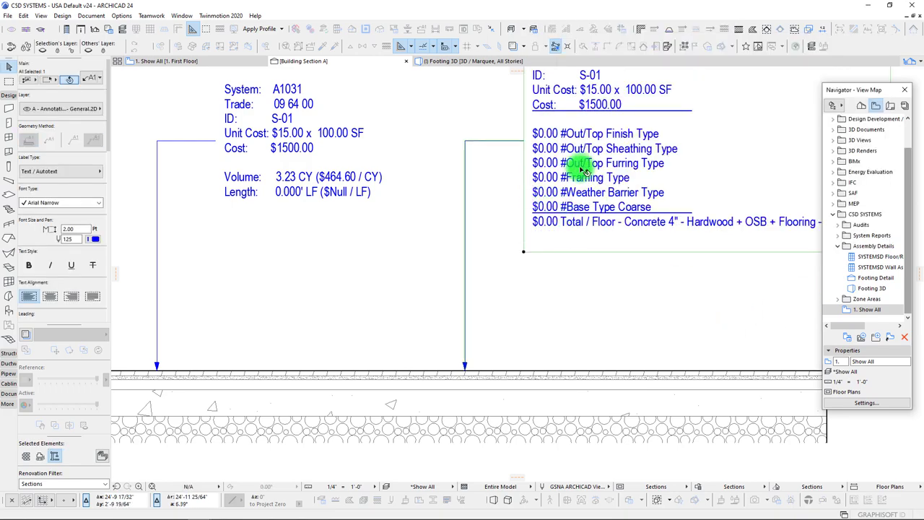
In the composite floor slab's Composite Details (CB) properties, set Out/Top Finish Type to WD Flooring and Out/Top Finish Cost to 5.00
scroll(583, 167, down, 3)
middle_drag(583, 166, 562, 201)
scroll(562, 202, up, 1)
scroll(552, 210, up, 2)
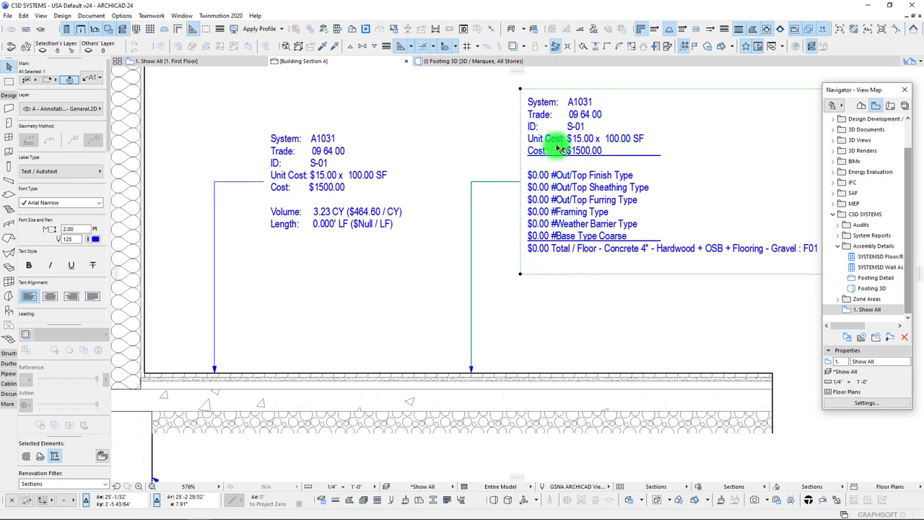
click(440, 398)
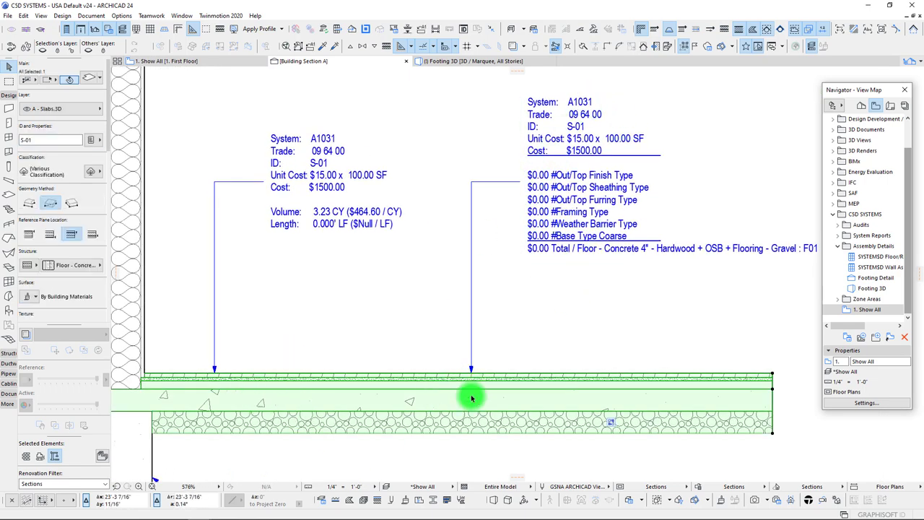
click(95, 140)
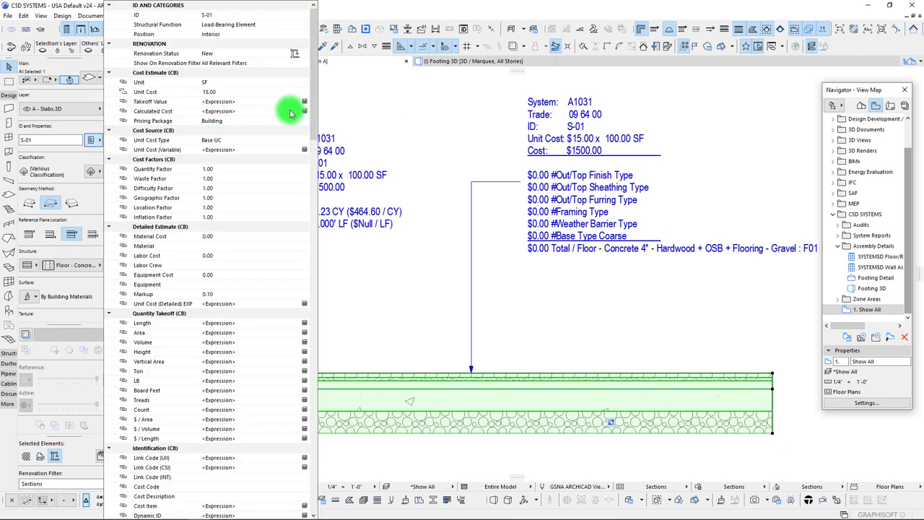
drag(315, 92, 224, 174)
click(220, 180)
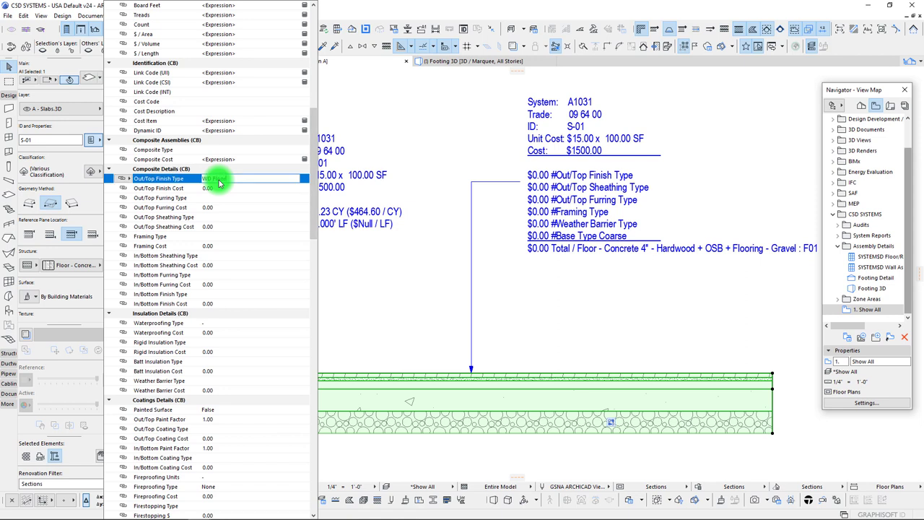
click(212, 189)
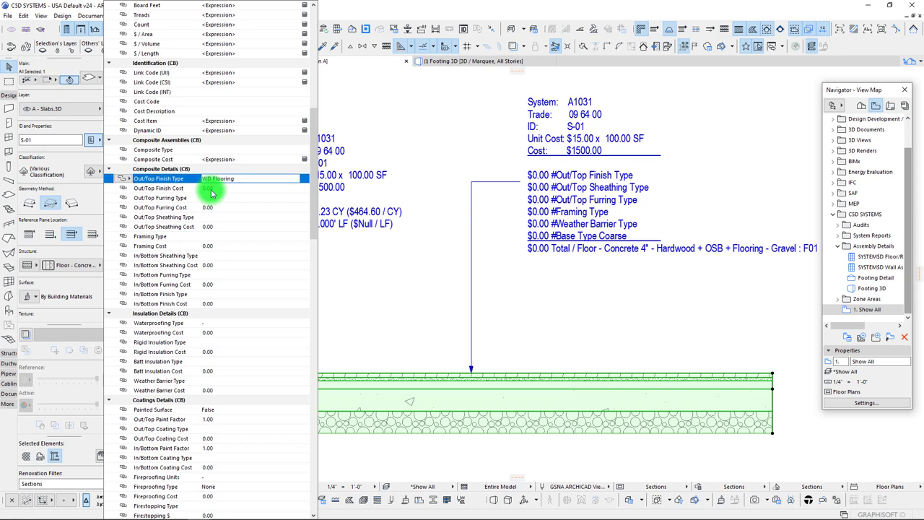
click(216, 189)
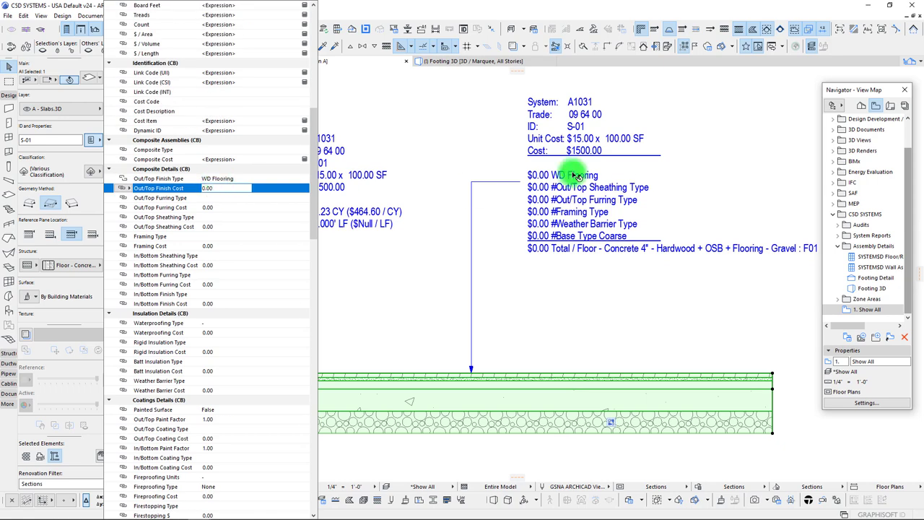
drag(221, 188, 170, 189)
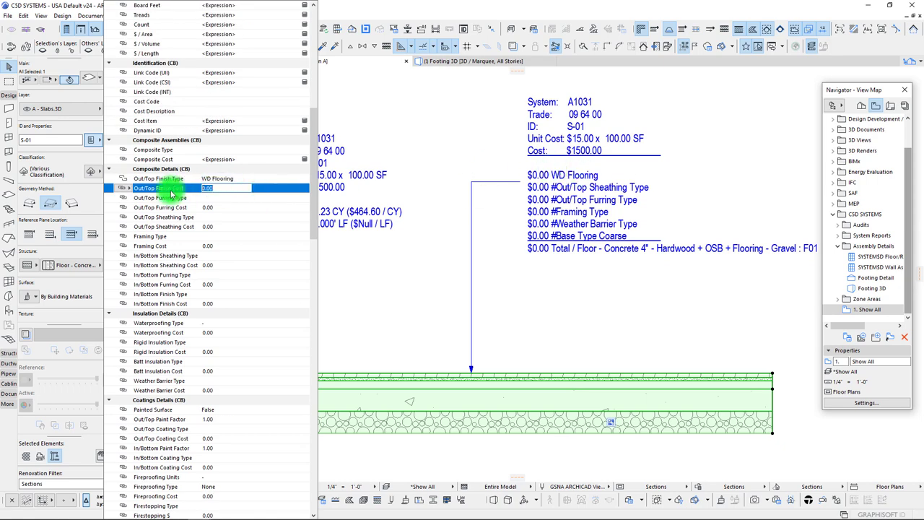
text(5.00)
click(245, 244)
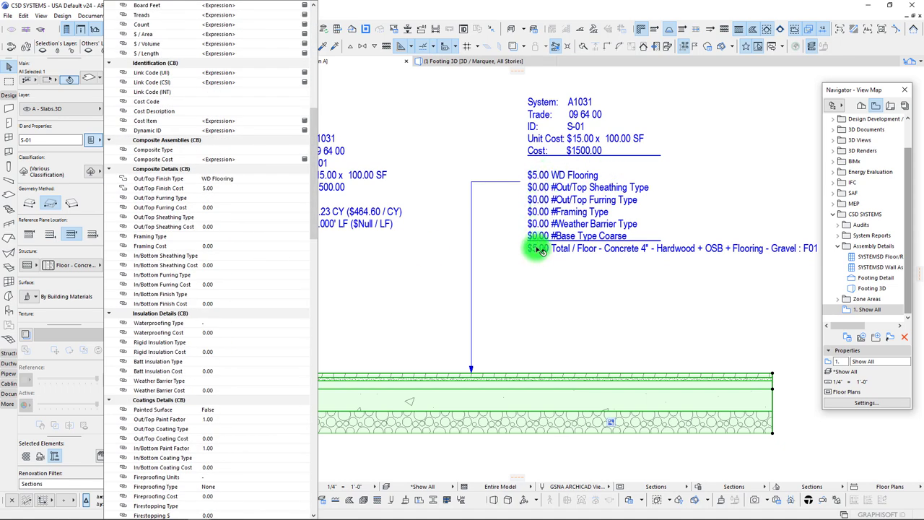
Set the slab's Out/Top Furring Type to OSB 1/2 and its Out/Top Furring Cost to 1.50
click(226, 198)
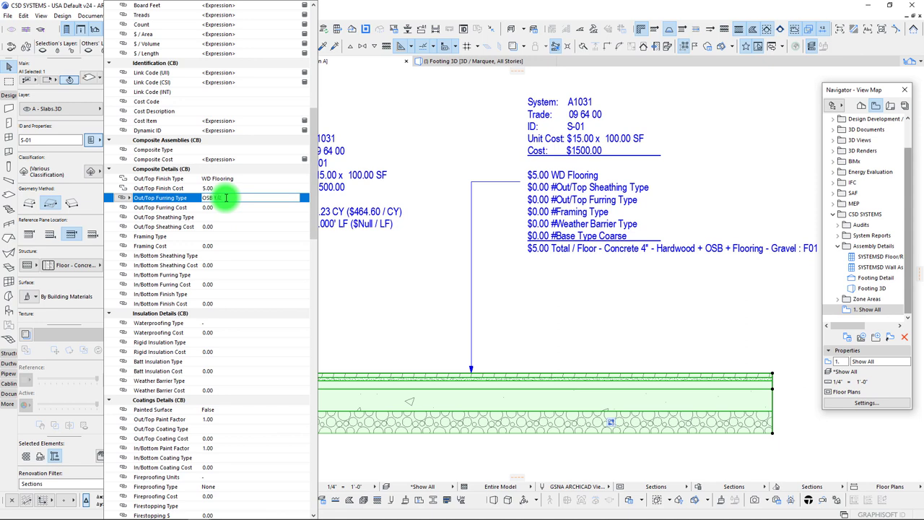
key(Return)
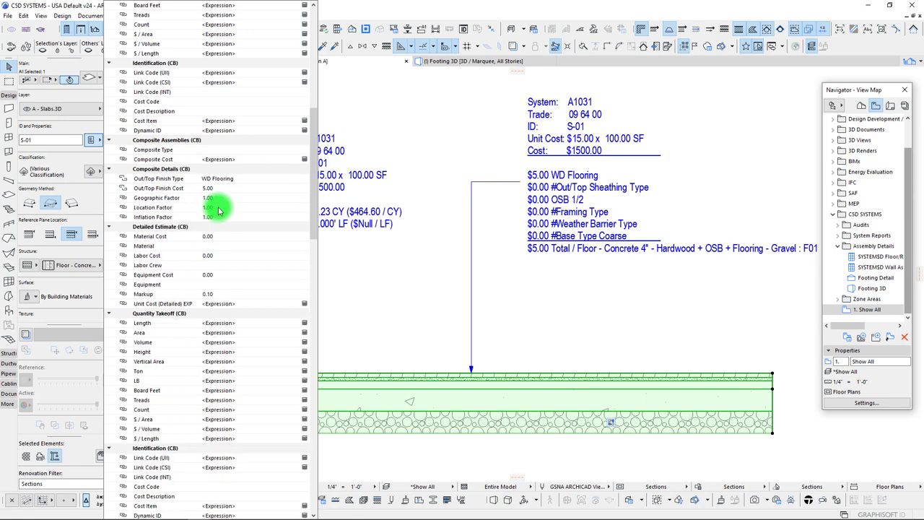
click(215, 207)
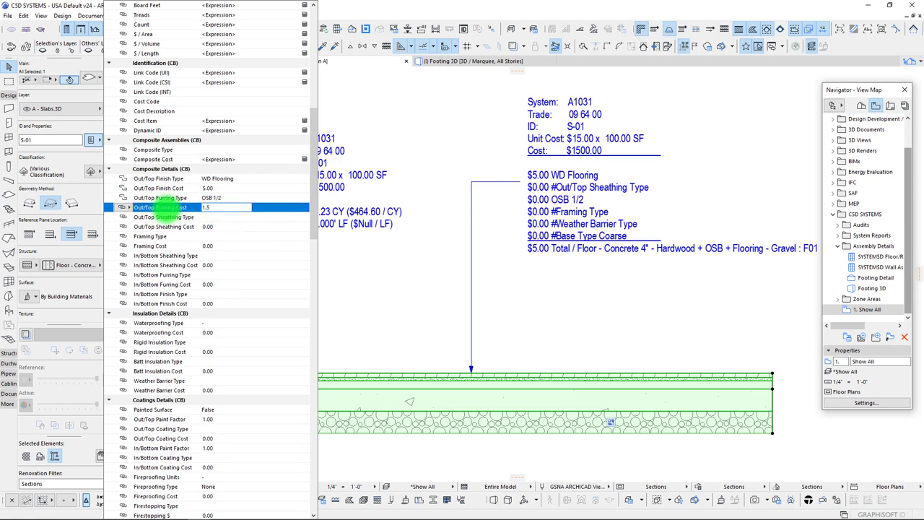
text(1.50)
key(Return)
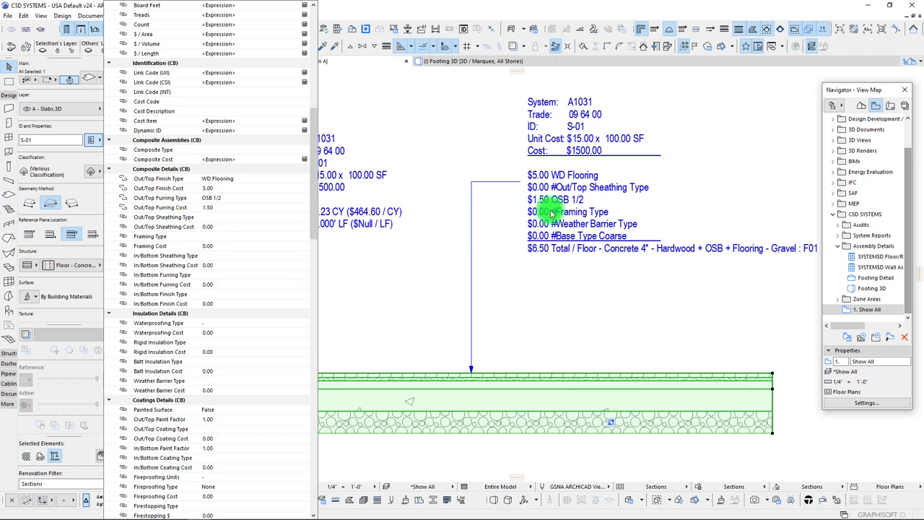
Move the OSB 1/2 entry from the slab's Out/Top Furring Type to its Out/Top Sheathing Type
click(215, 199)
key(ctrl+c)
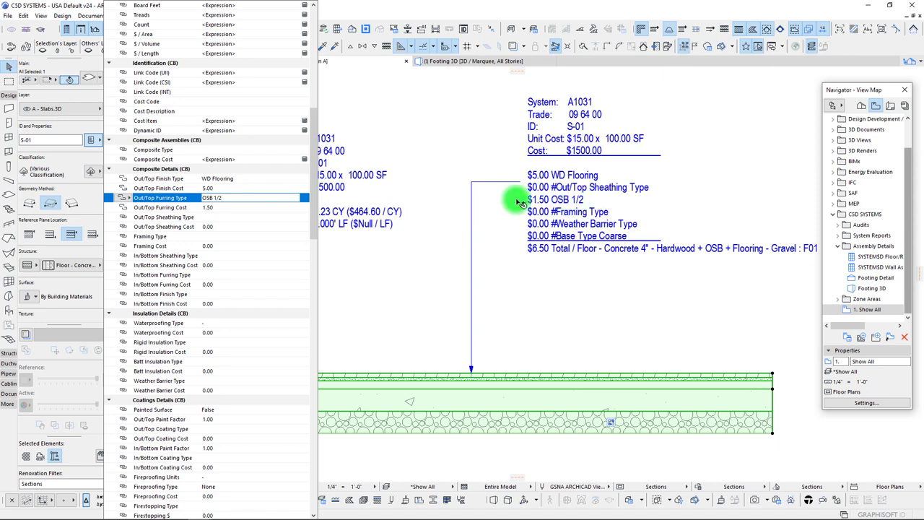
click(220, 217)
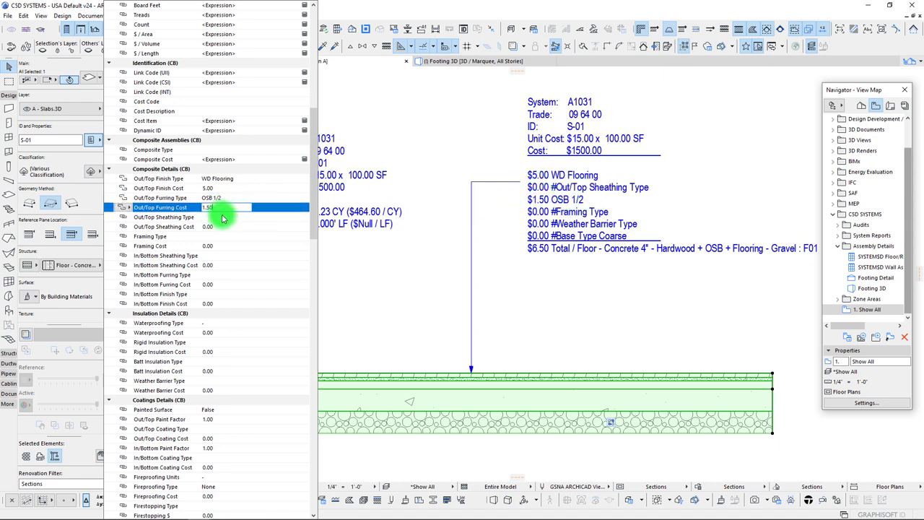
click(220, 197)
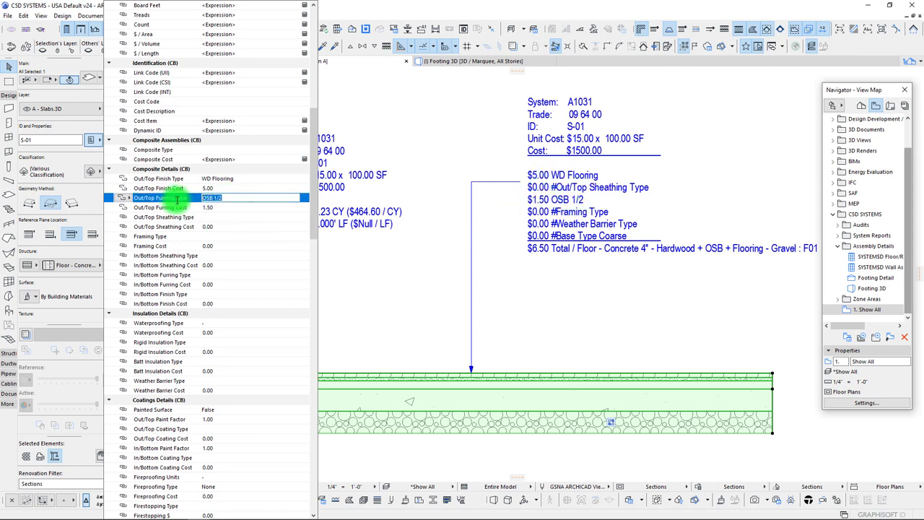
click(218, 221)
click(214, 220)
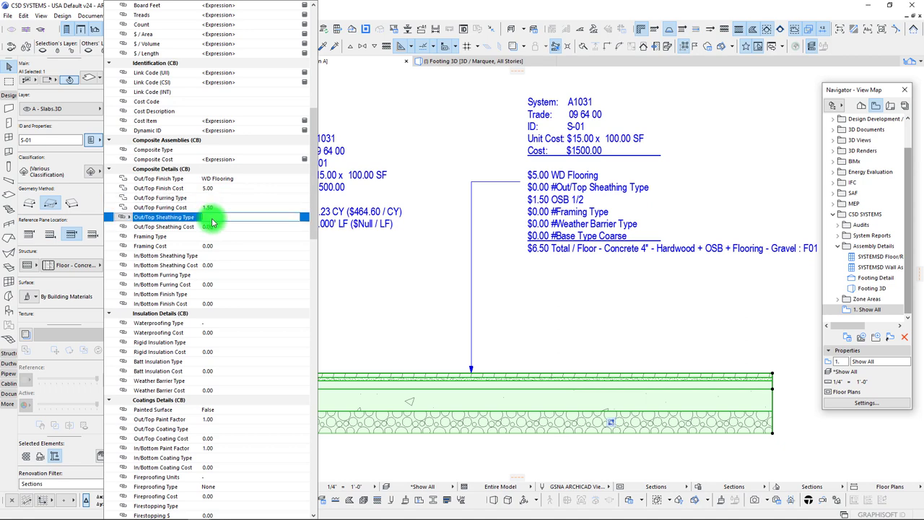
click(213, 220)
key(ctrl+v)
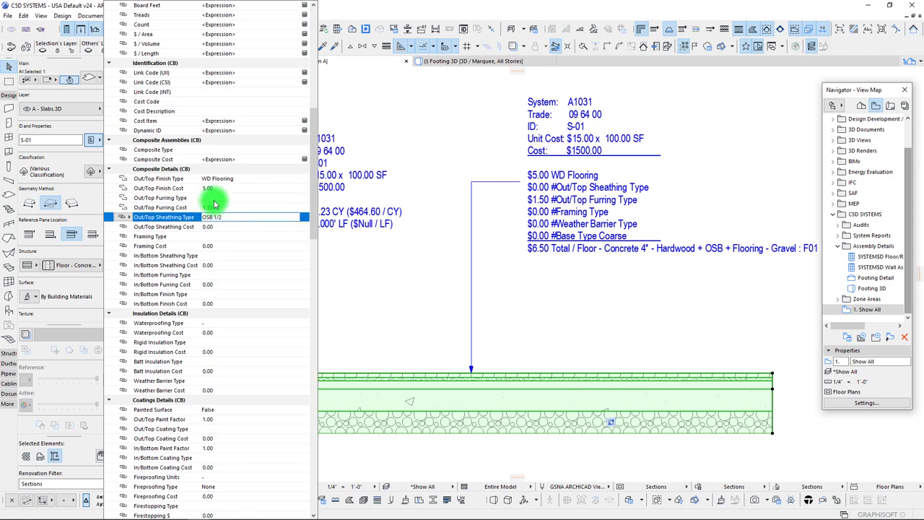
Set the slab's Out/Top Furring Type to PT Furring 1.5 and its Out/Top Sheathing Cost to 1.50
click(212, 201)
click(210, 203)
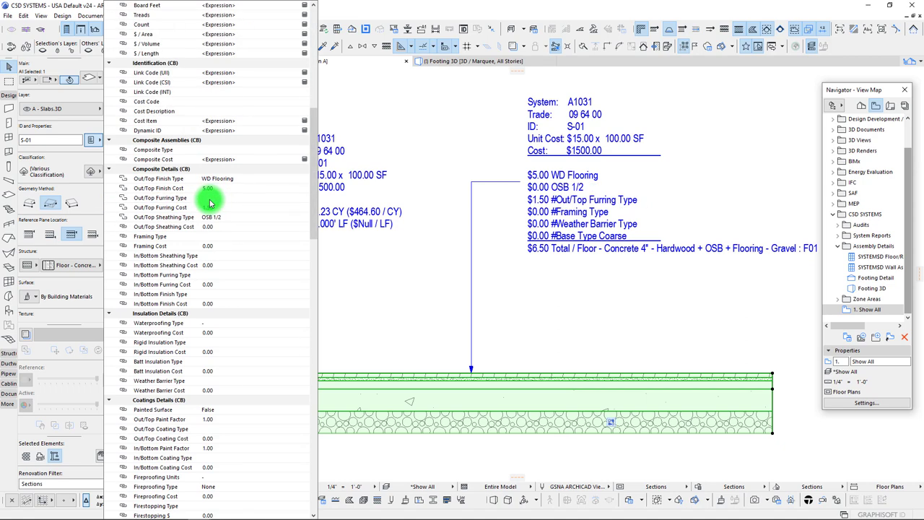
click(206, 199)
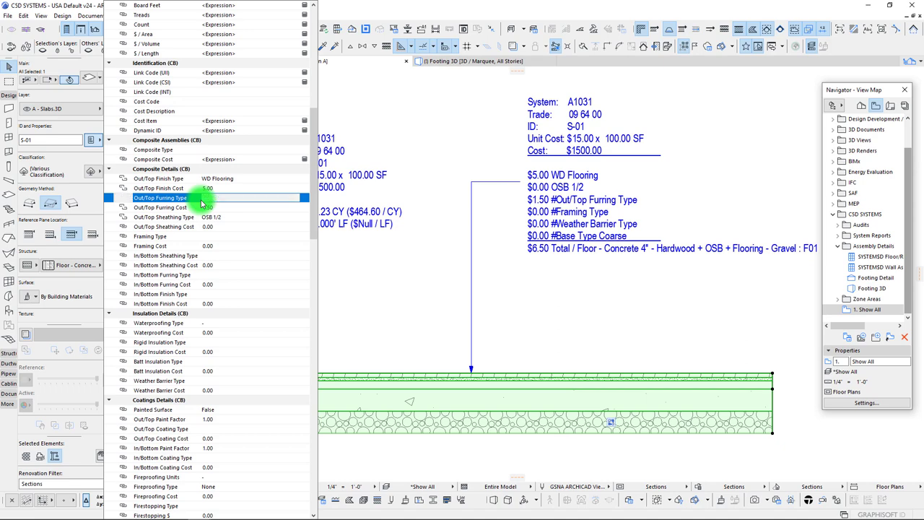
click(216, 212)
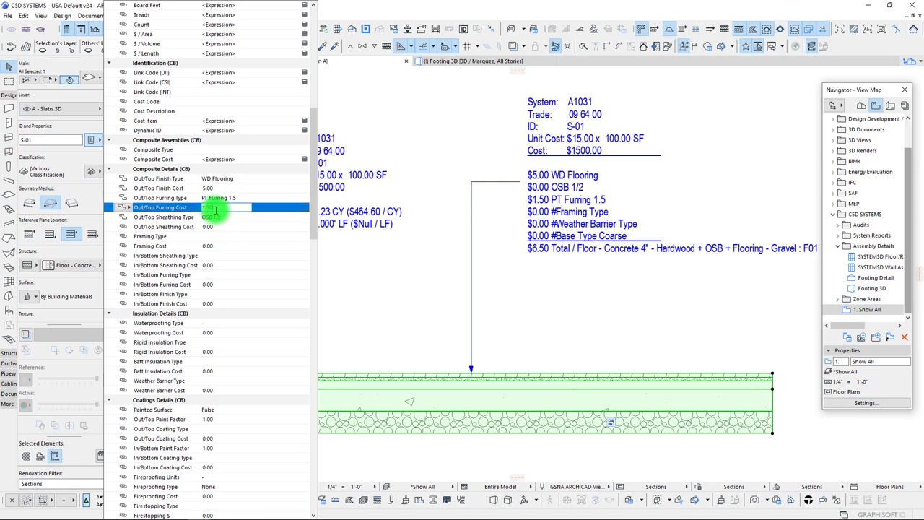
click(182, 227)
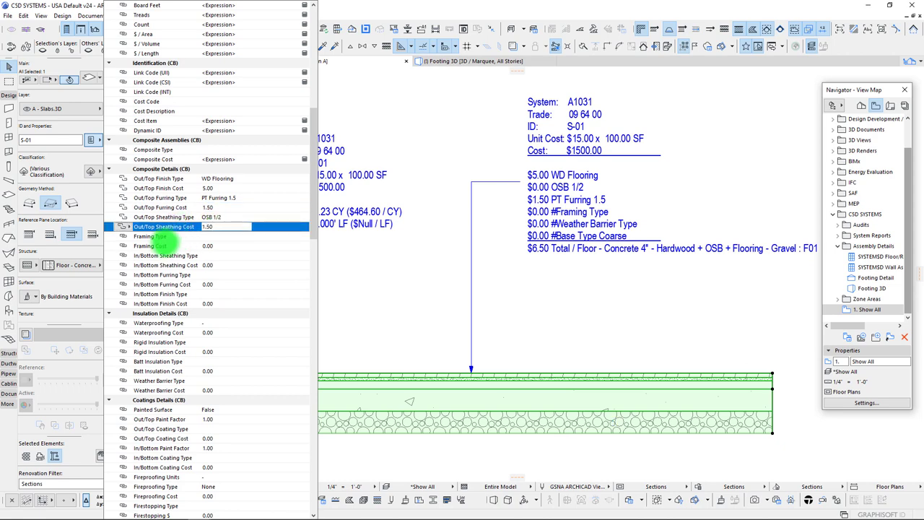
Set the slab's Framing Type to Concrete Slab 4in and its Framing Cost to 4
click(214, 241)
click(213, 238)
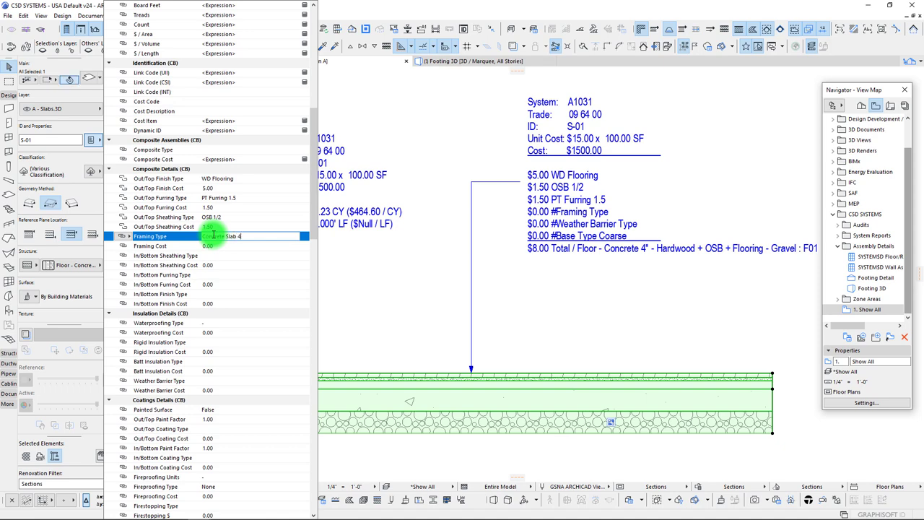
click(215, 247)
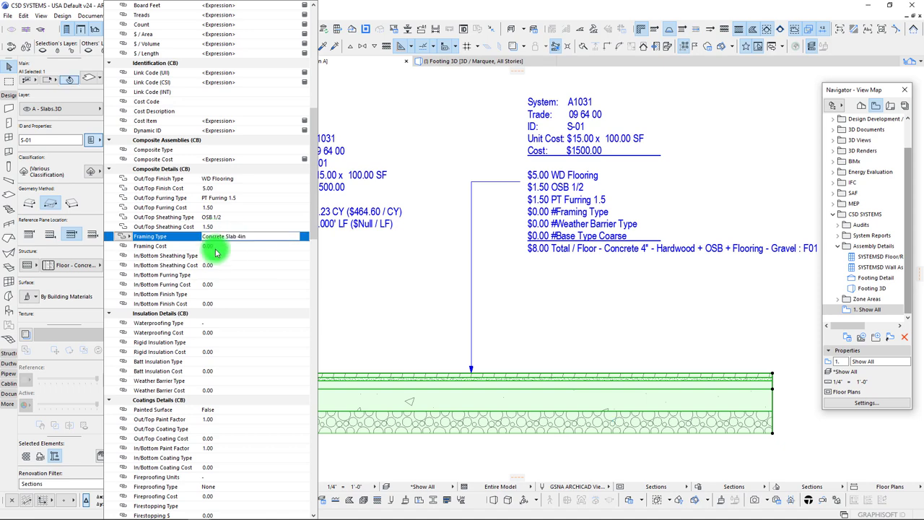
click(217, 246)
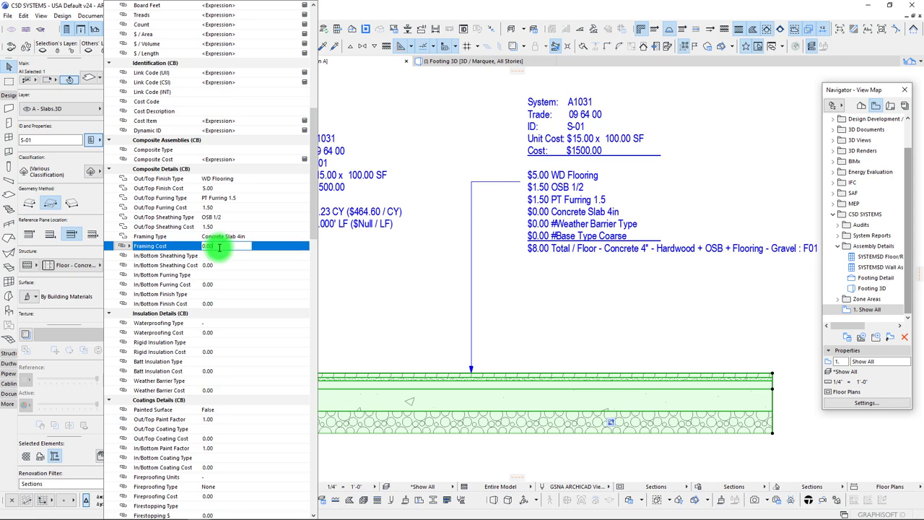
text(4)
key(Return)
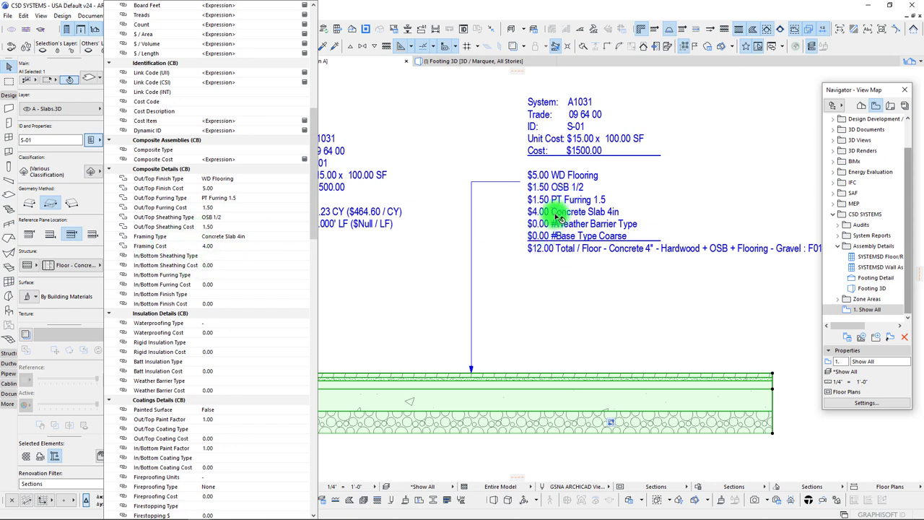
scroll(186, 299, down, 1)
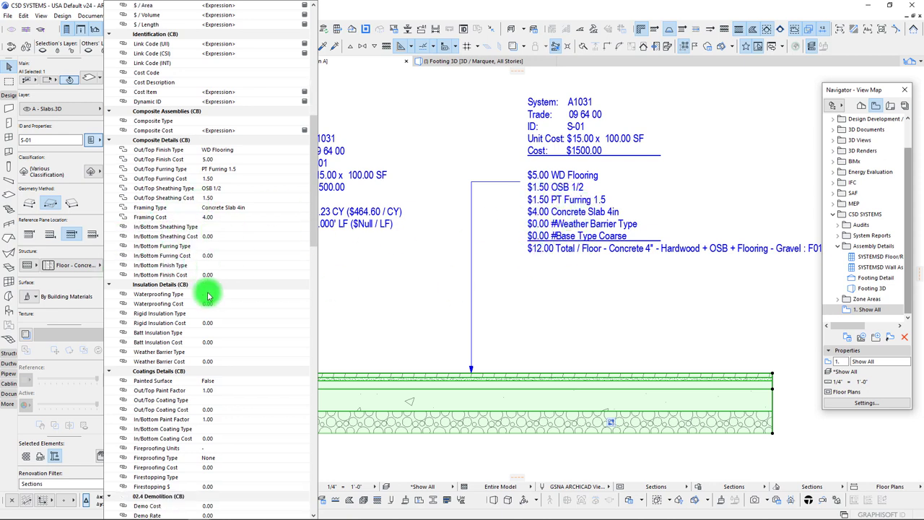
Set the slab's weather barrier type to Vapor Barrier 15mm and its weather barrier cost to 0.50
click(213, 352)
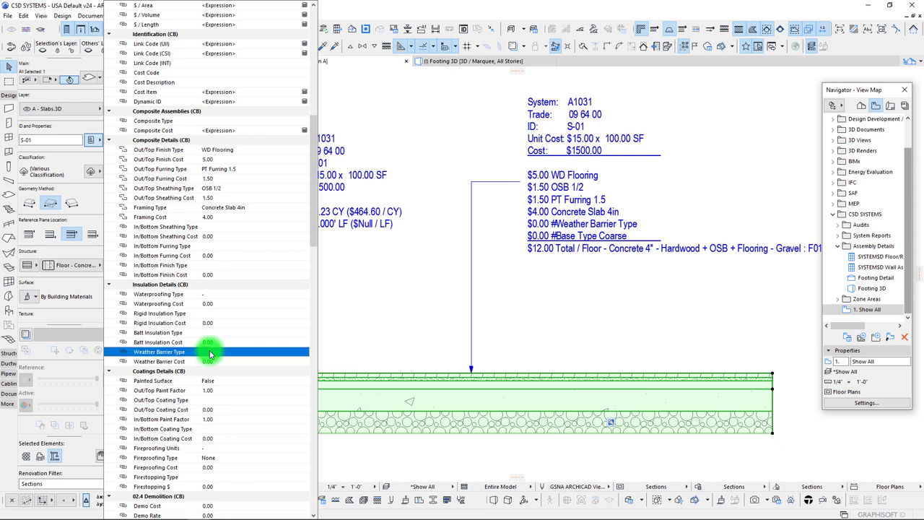
text(W)
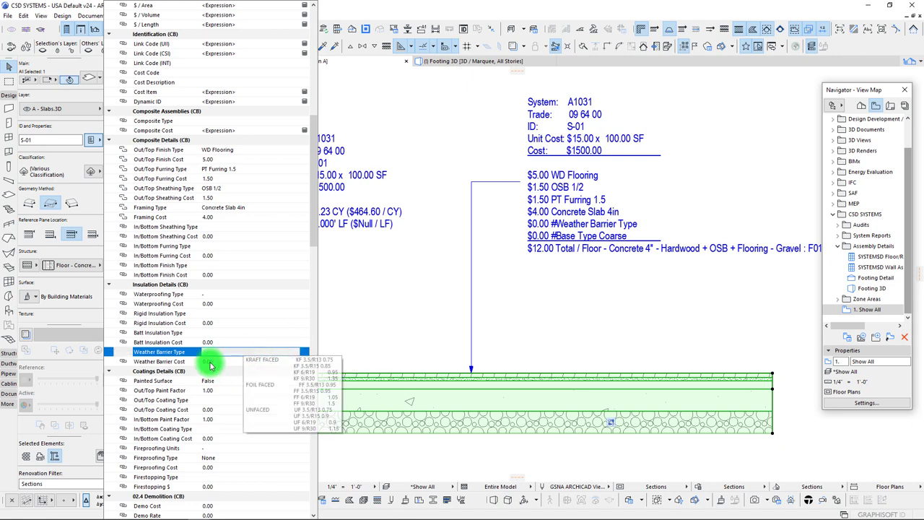
click(212, 362)
click(216, 363)
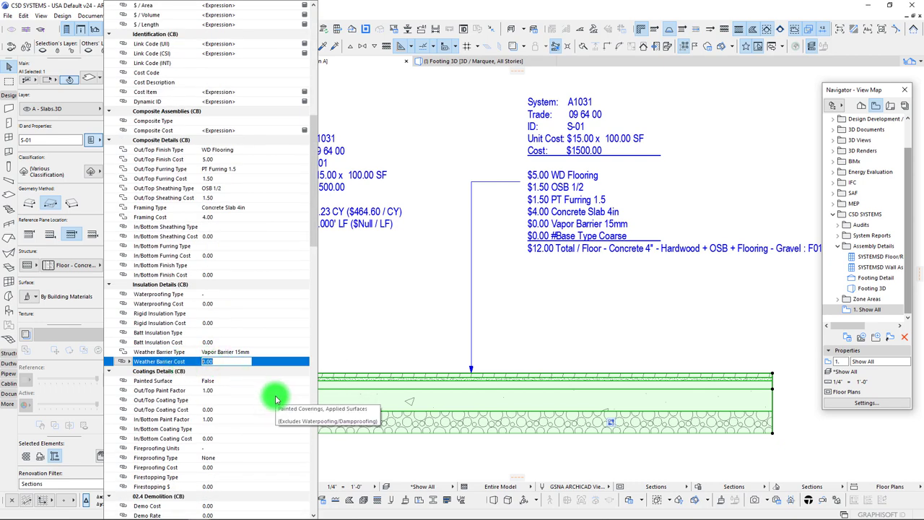
text(.5)
key(Return)
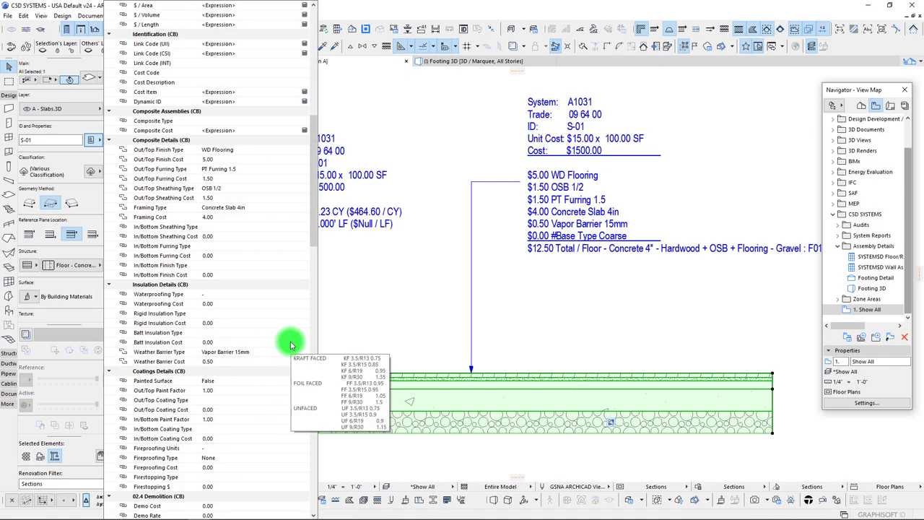
Set the slab's coarse base type in the earthwork properties to Gravel 1/2 (4in)
scroll(314, 222, down, 1)
drag(314, 222, 312, 501)
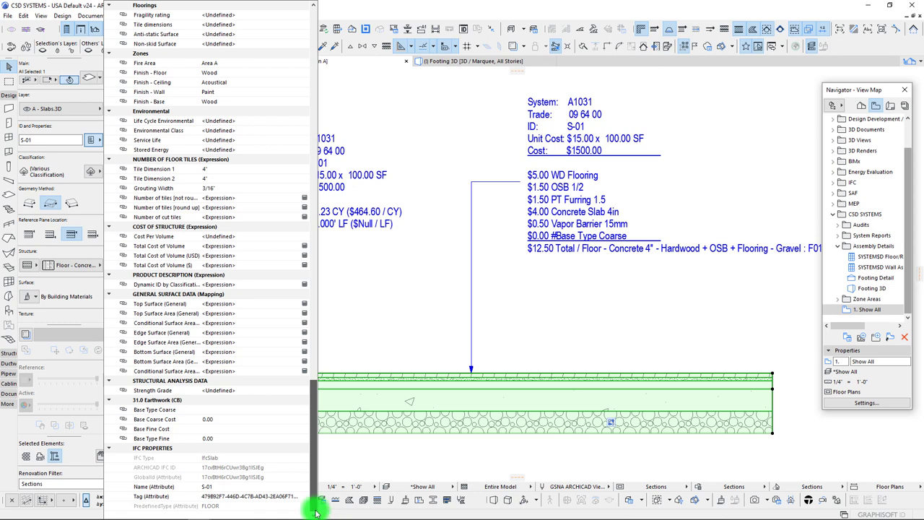
click(212, 413)
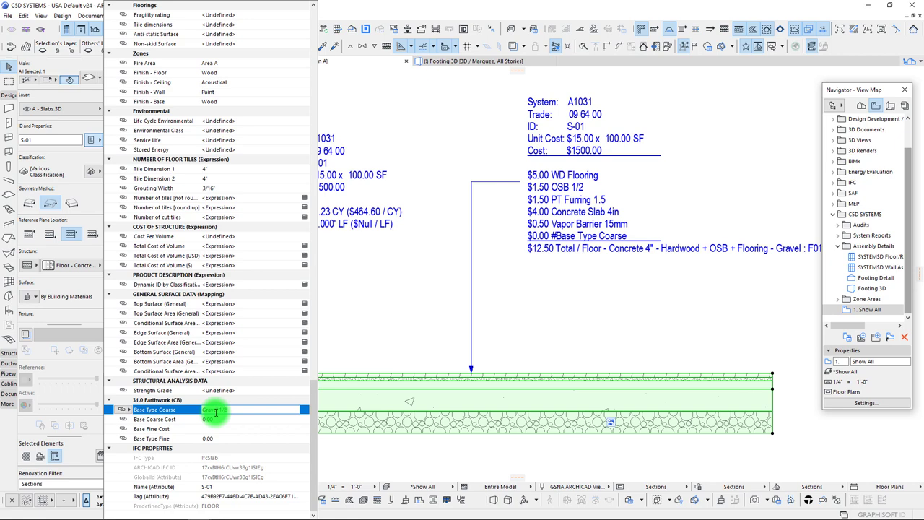
text(Gravel 1/2)
key(Return)
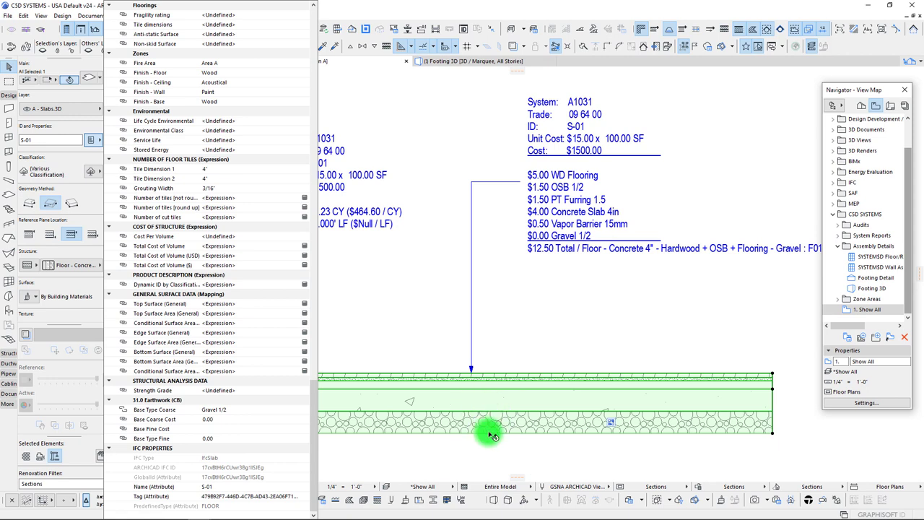
click(207, 420)
click(231, 408)
click(234, 409)
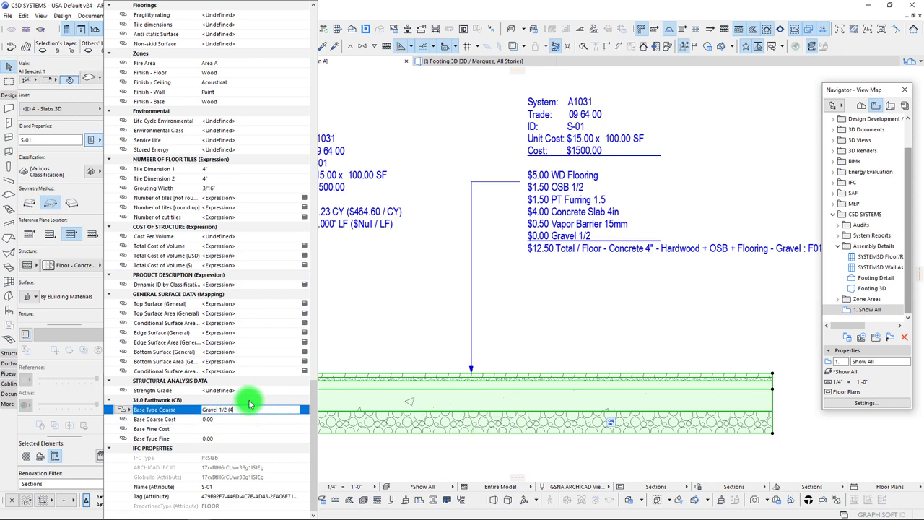
Set the slab's coarse base cost to 0.50, then close its properties and deselect the slab
click(216, 421)
click(210, 423)
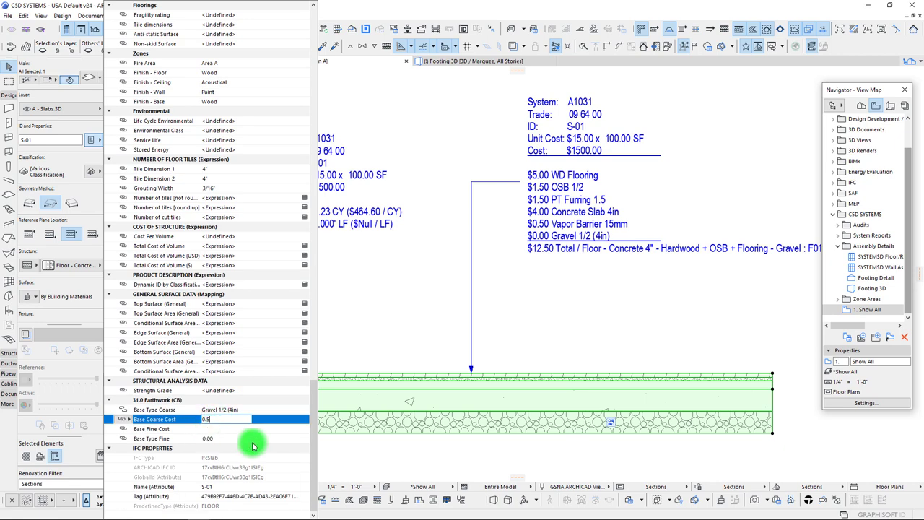
text(0.50)
key(Return)
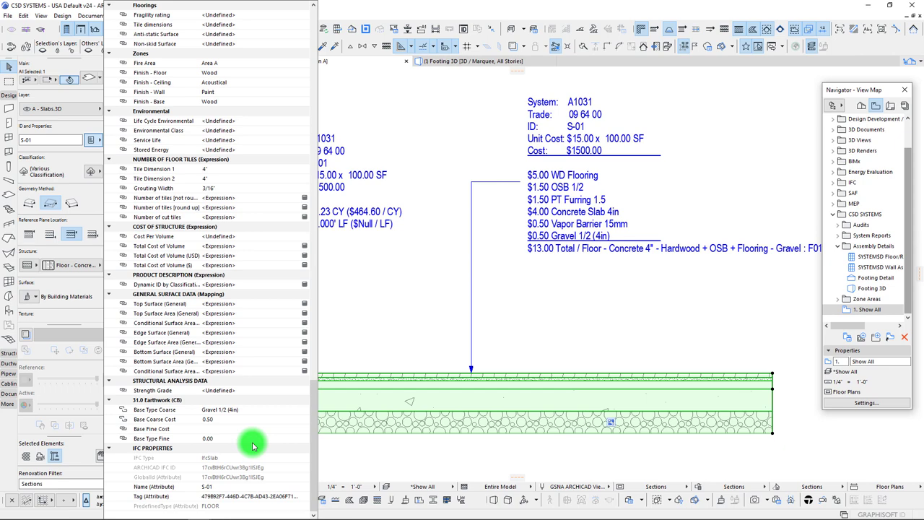
click(381, 329)
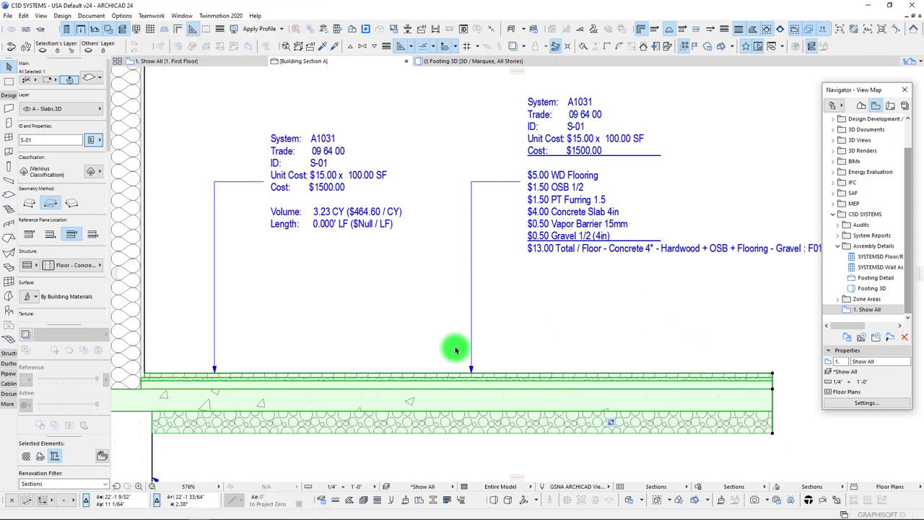
click(485, 373)
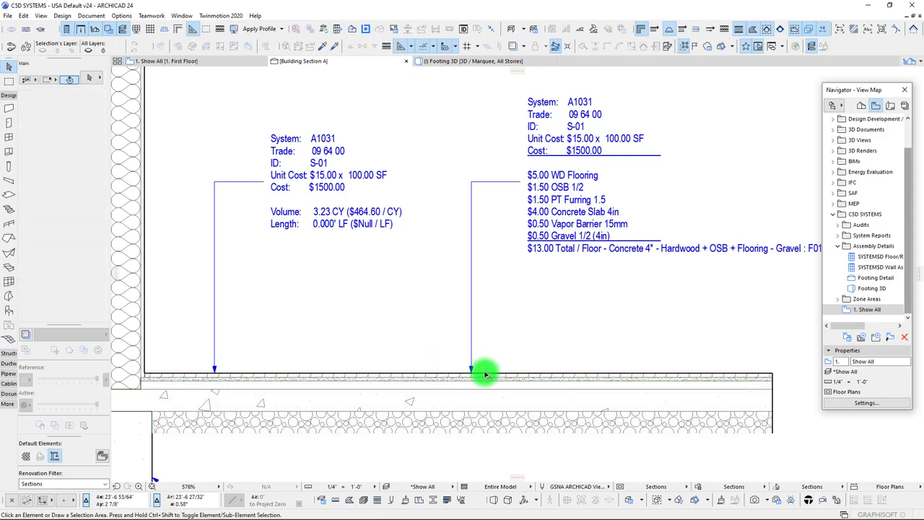
Examine the itemised composite cost label and the floor slab it points to in the building section
scroll(512, 394, up, 4)
scroll(436, 370, down, 3)
middle_drag(454, 367, 446, 391)
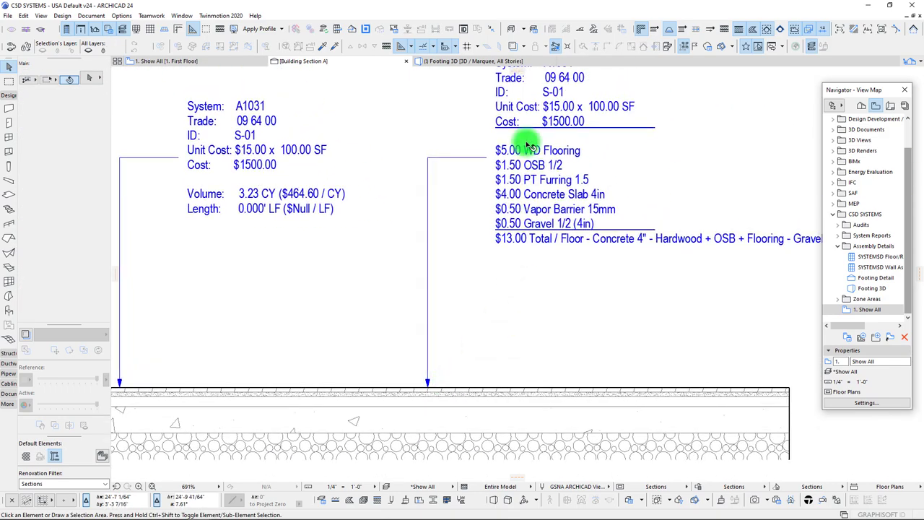
scroll(489, 292, down, 2)
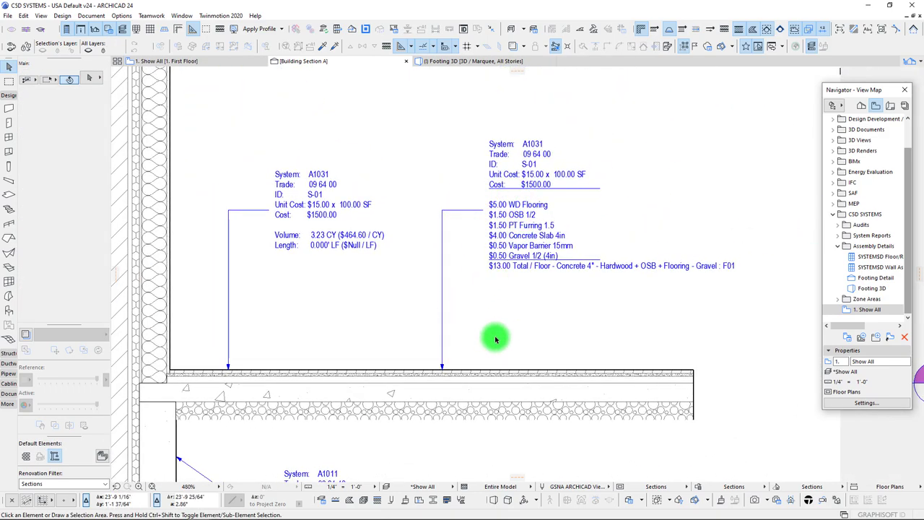
click(501, 270)
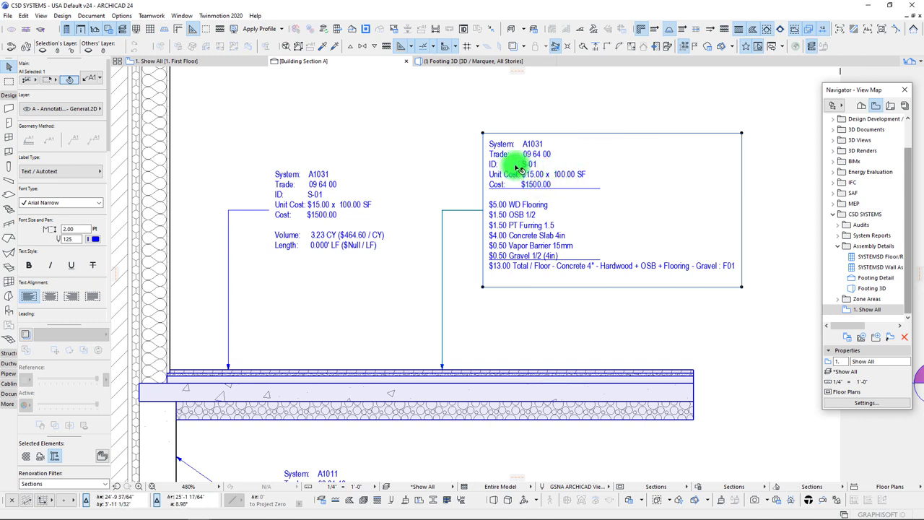
click(536, 376)
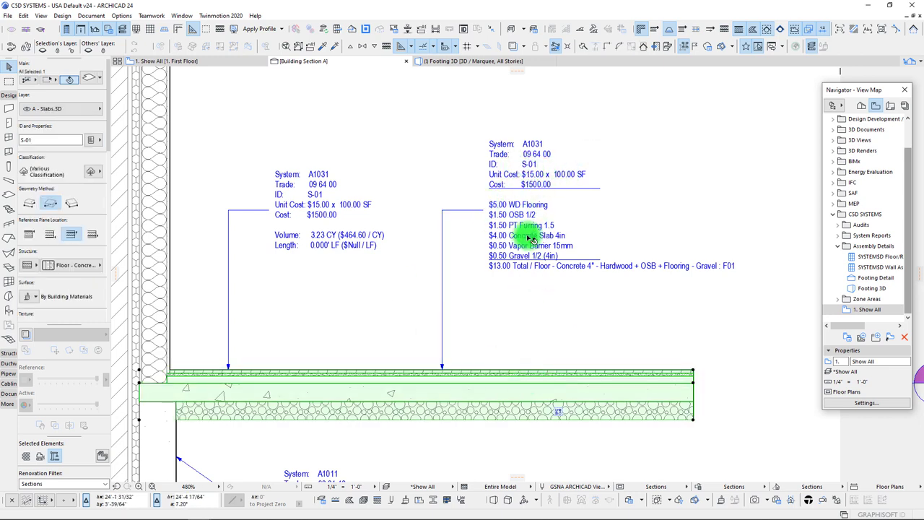
Inspect the unit cost and quantity autotexts in the itemised slab label and locate the Unit Cost (Variable) property among the available autotexts
click(594, 182)
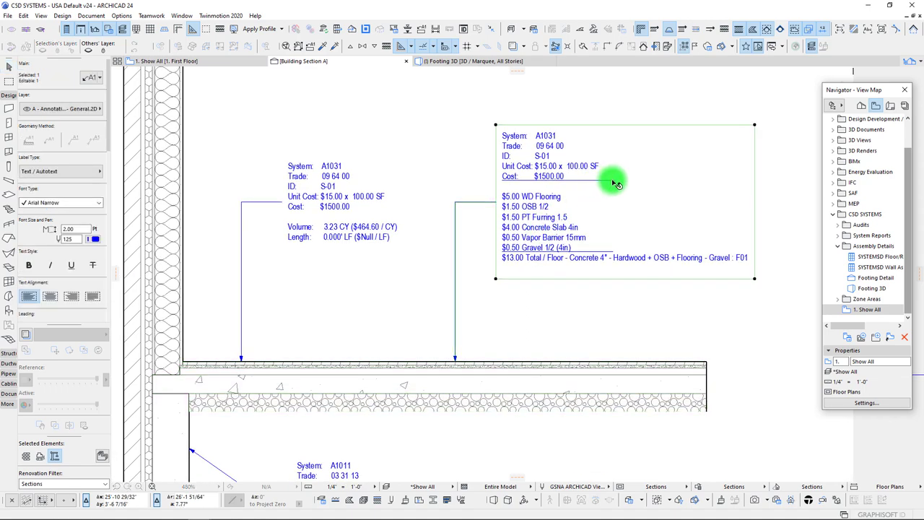
double_click(612, 179)
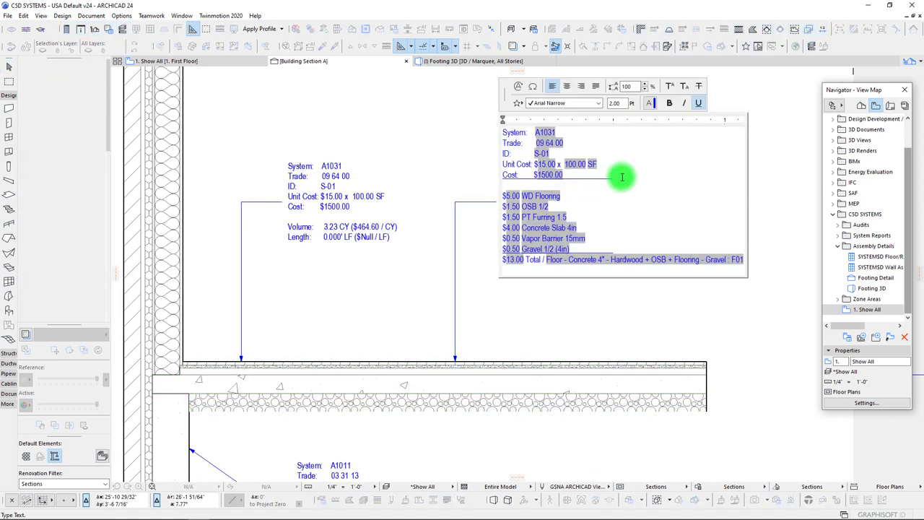
click(550, 164)
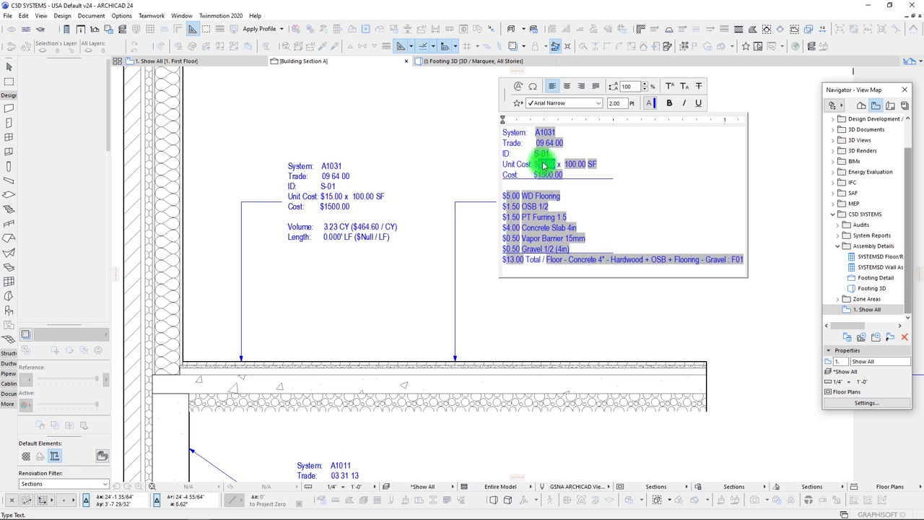
double_click(555, 167)
double_click(573, 166)
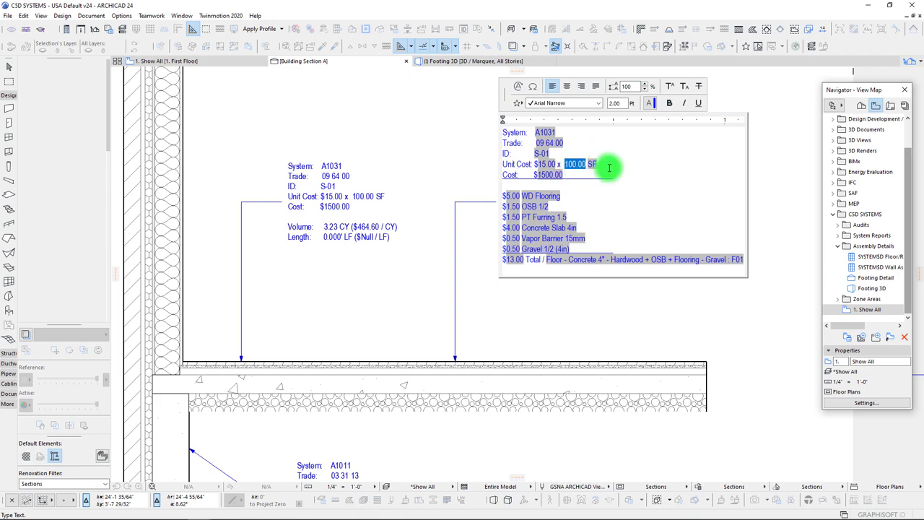
click(549, 167)
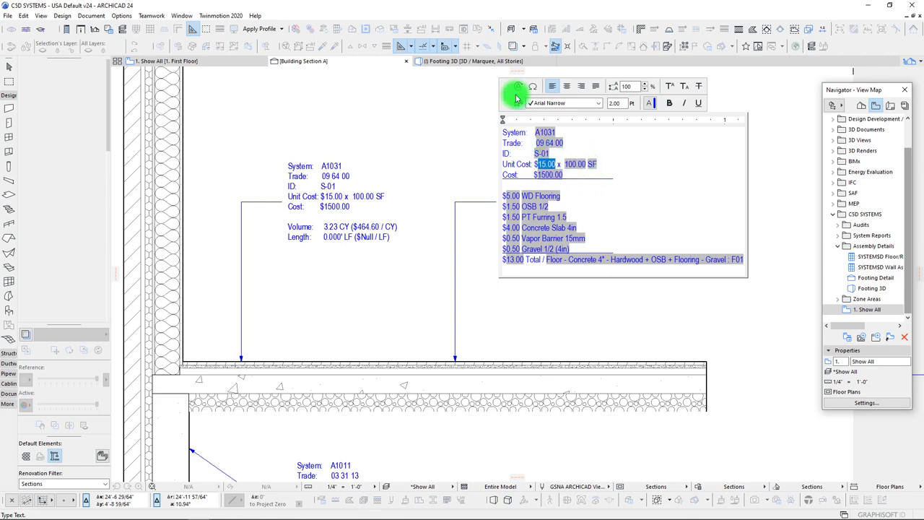
click(518, 86)
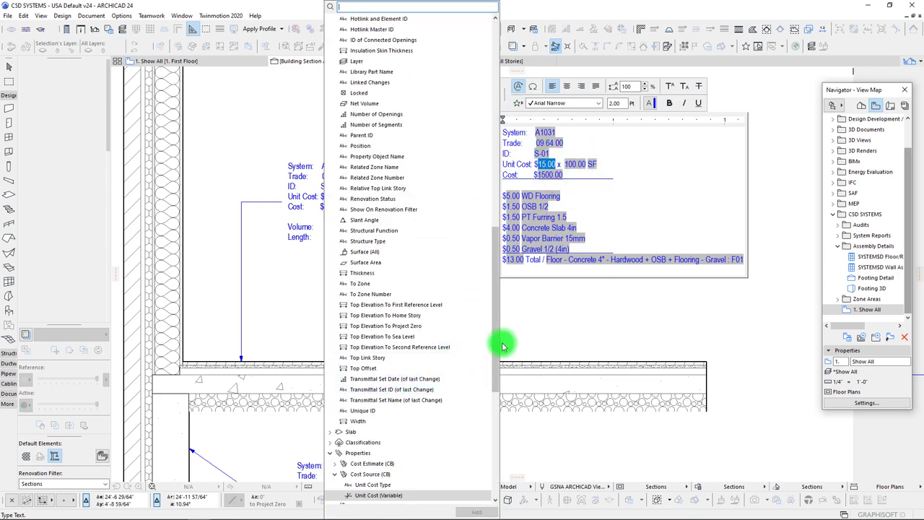
drag(497, 320, 495, 371)
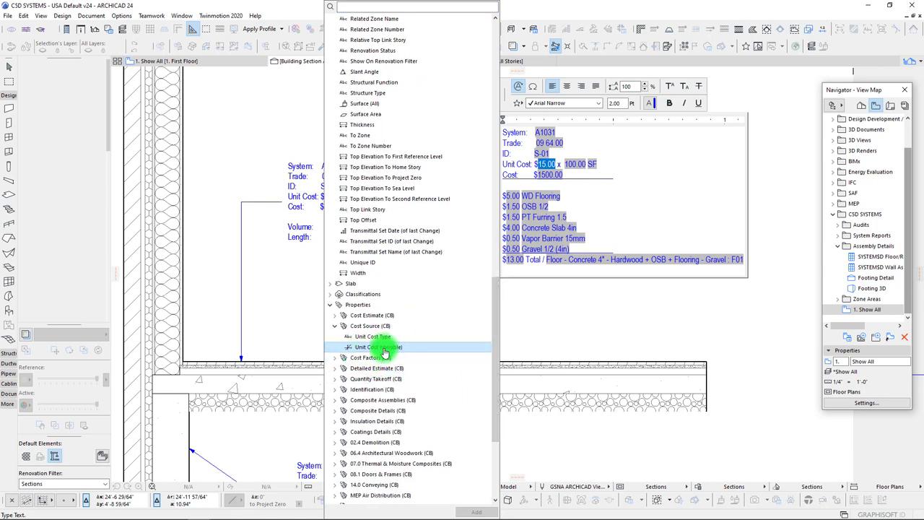
click(632, 193)
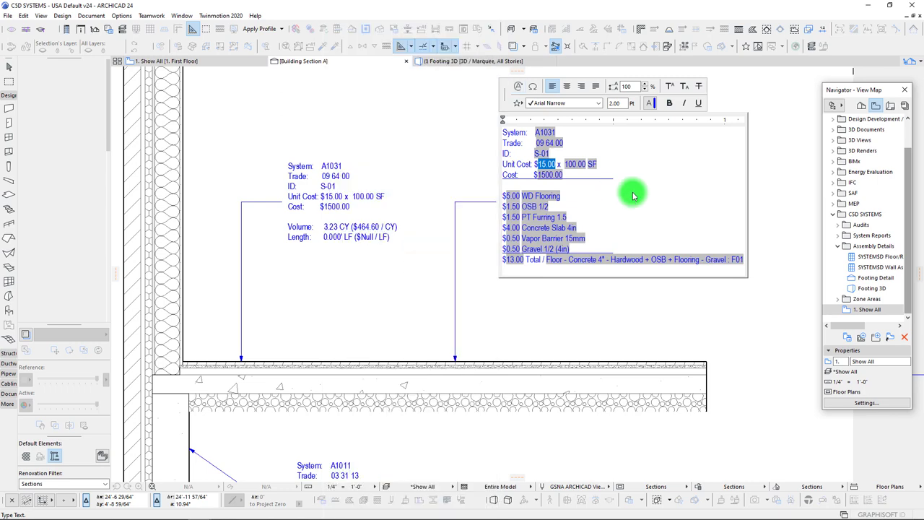
click(546, 282)
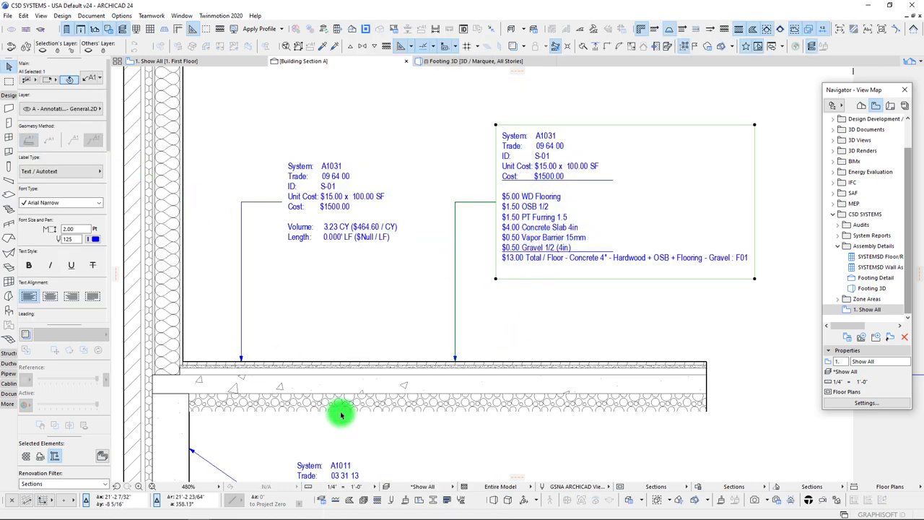
Set the floor slab's unit cost type to Composite UC in its cost source properties
click(384, 381)
click(98, 173)
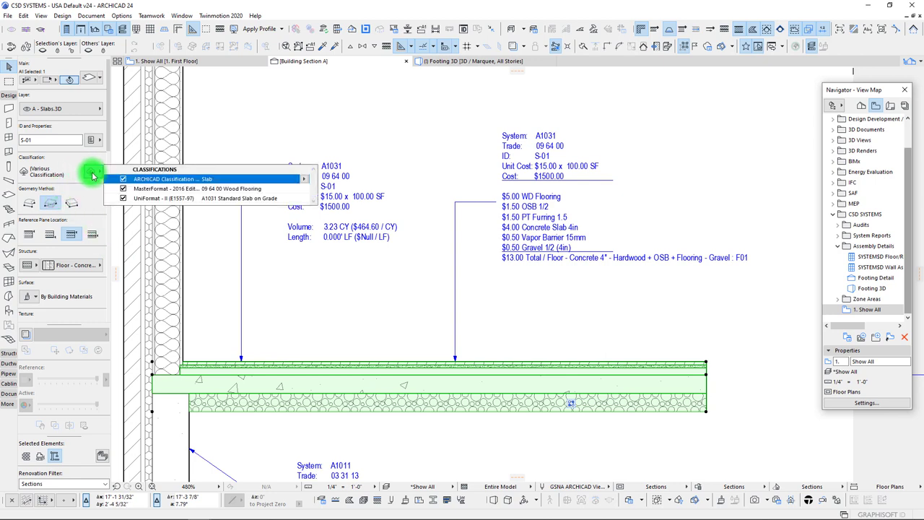
click(92, 140)
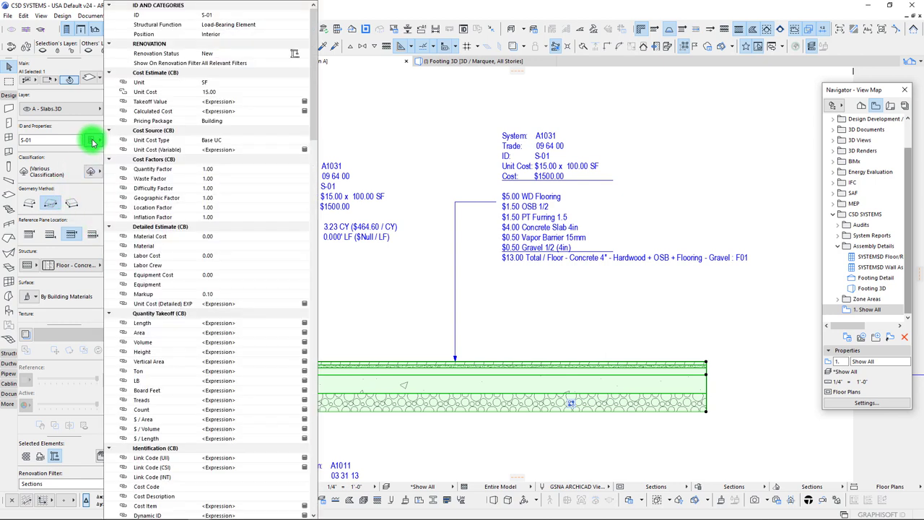
click(245, 143)
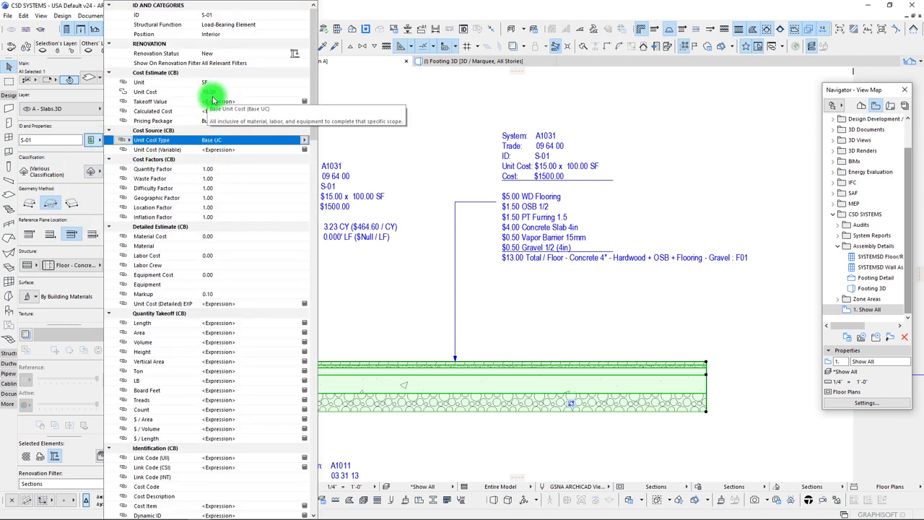
click(302, 141)
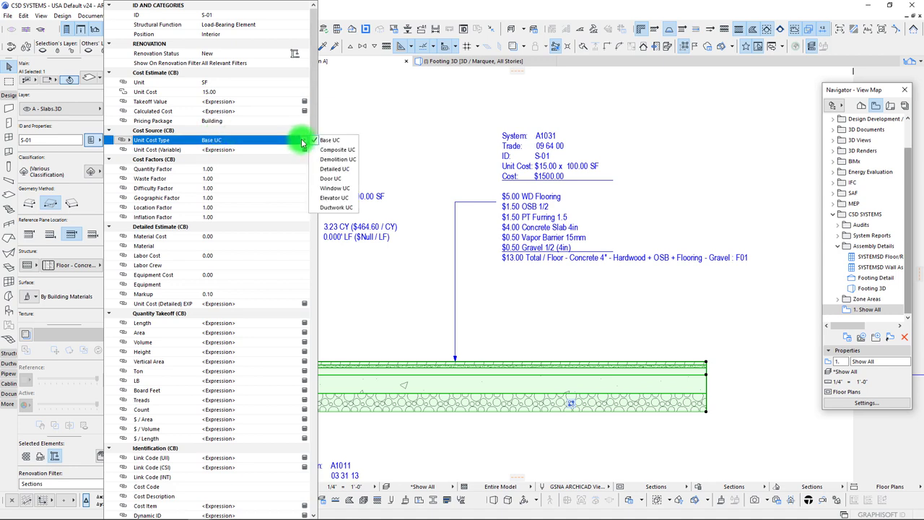
click(242, 92)
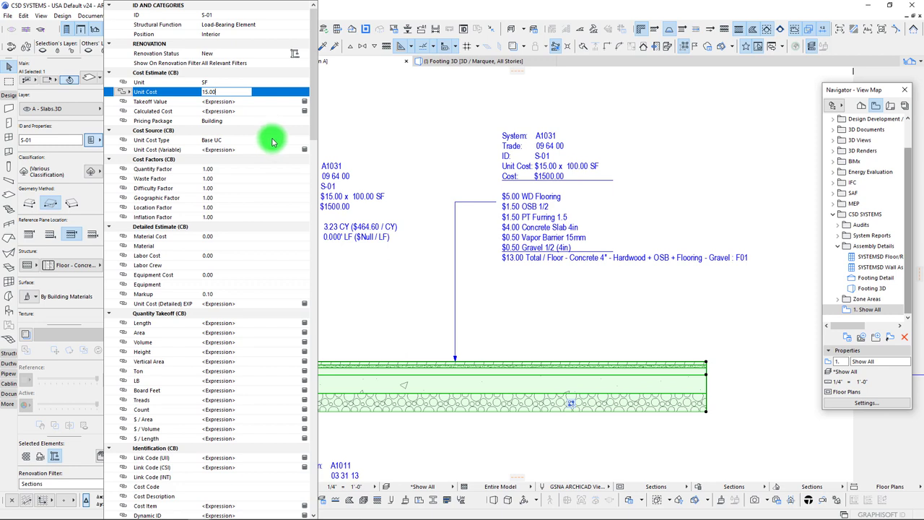
click(305, 142)
click(305, 140)
click(331, 150)
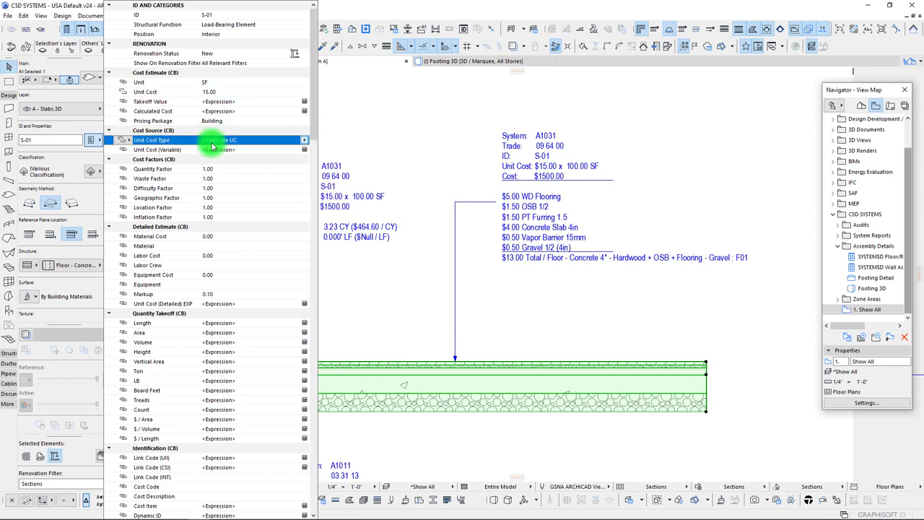
click(181, 150)
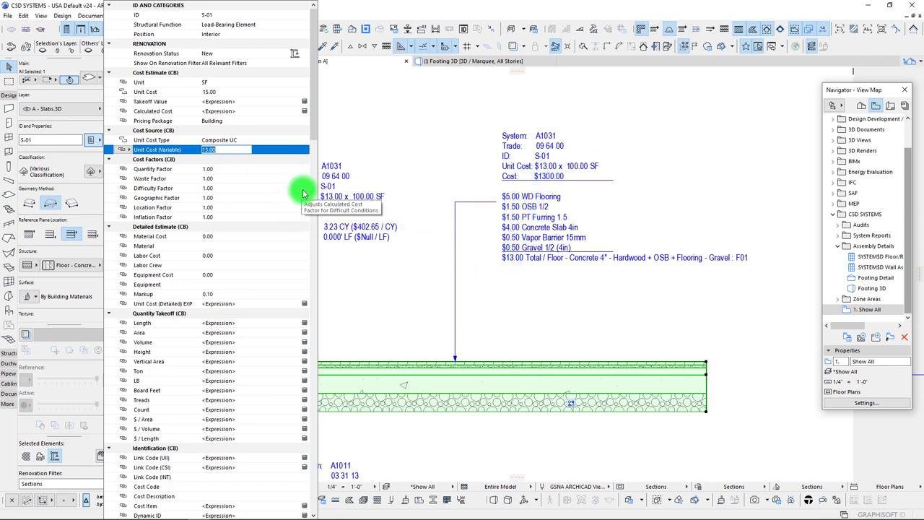
Set the slab's quantity factor to 1.10 in its cost factors
click(225, 170)
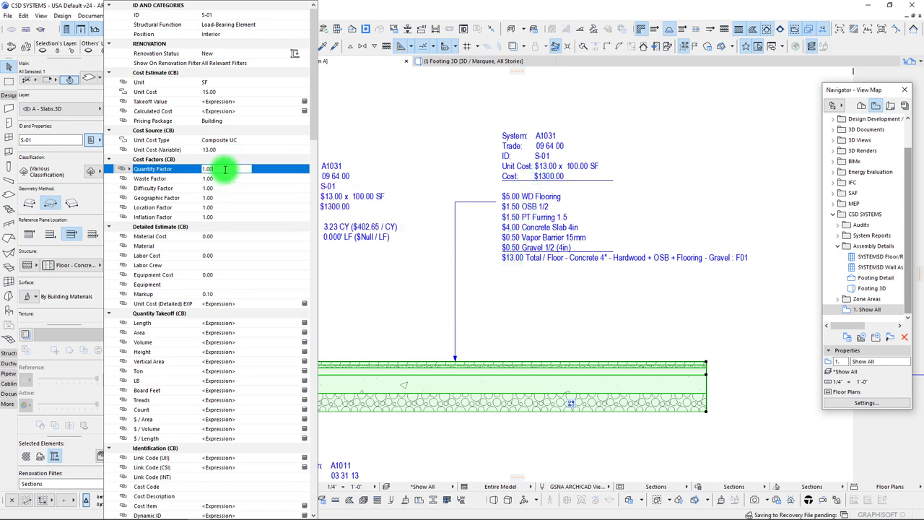
click(220, 173)
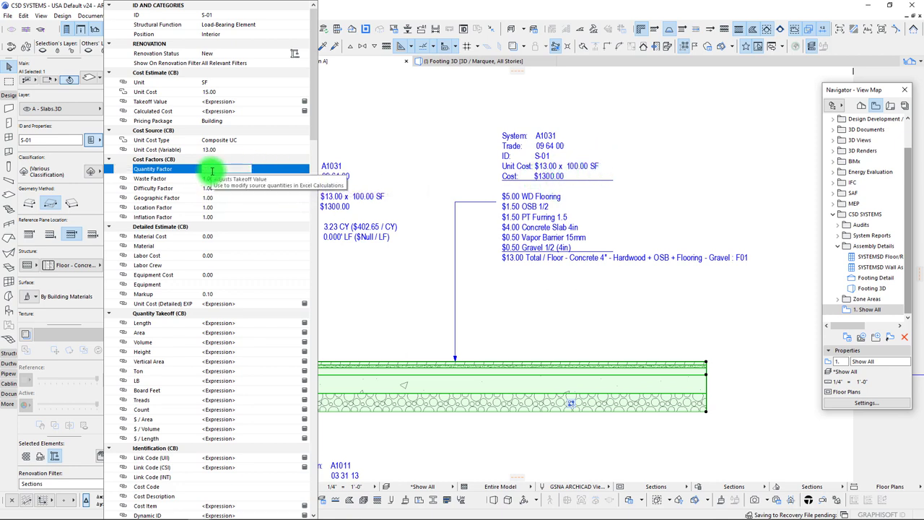
key(Return)
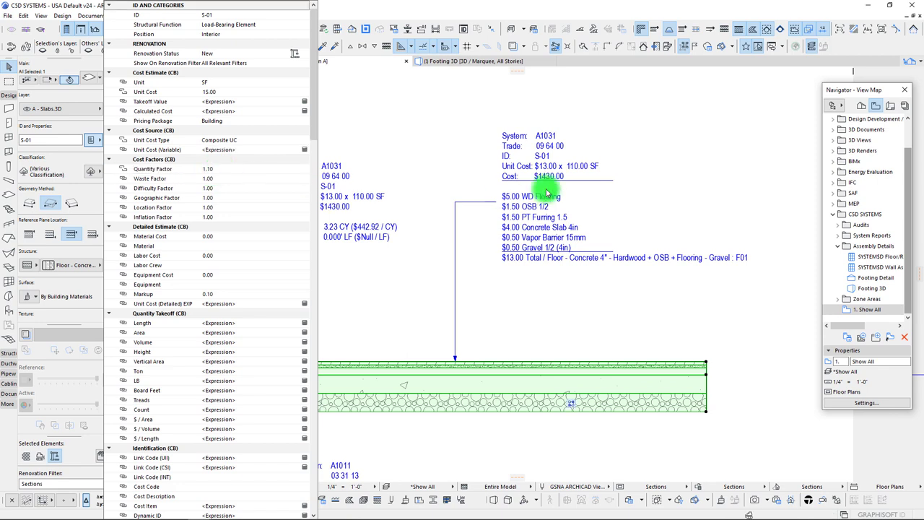
Set the slab's location factor to 1.10 in its cost factors and deselect the slab
click(597, 248)
click(209, 207)
click(183, 190)
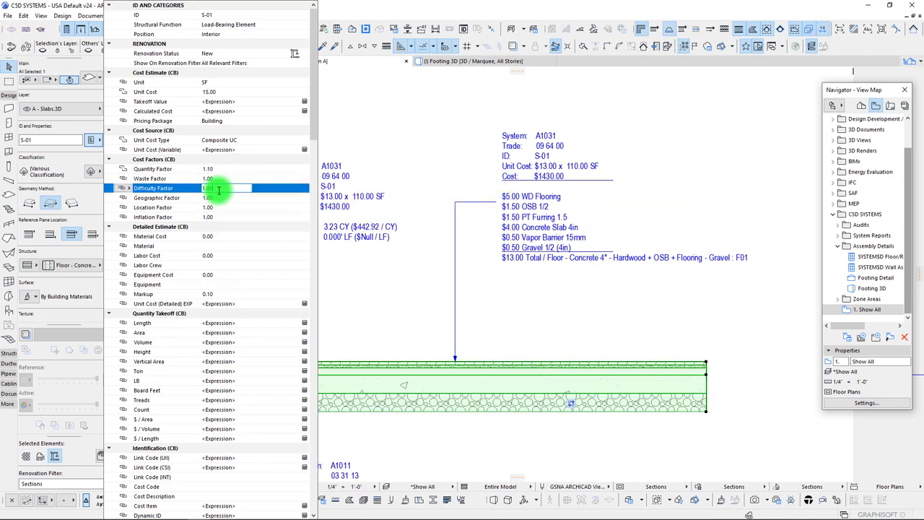
click(224, 188)
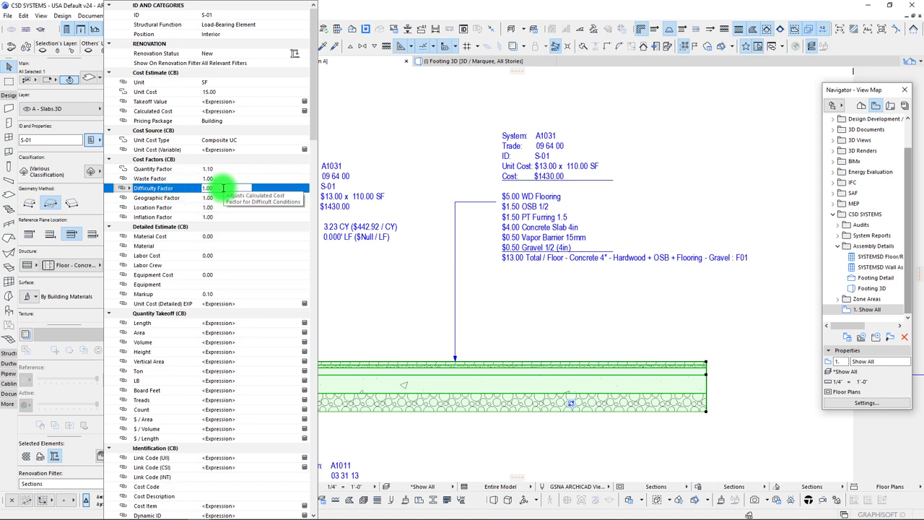
click(170, 208)
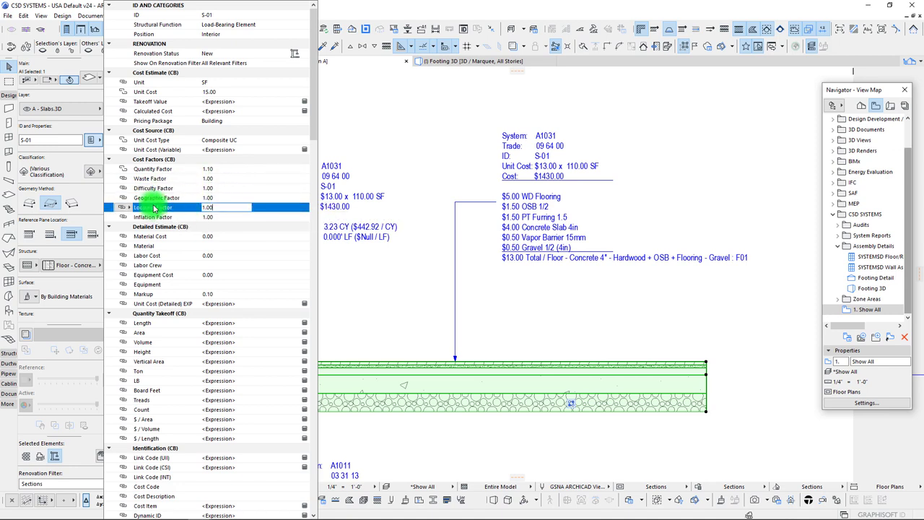
click(214, 208)
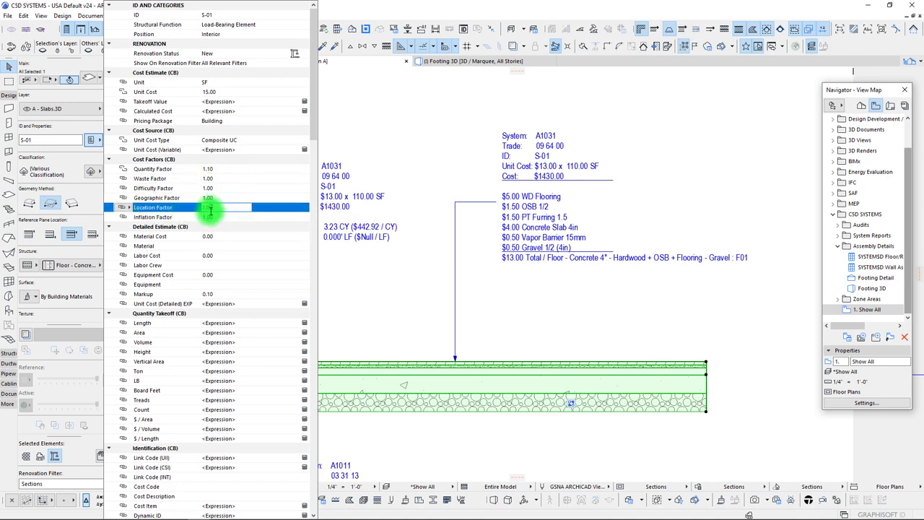
text(10)
click(160, 207)
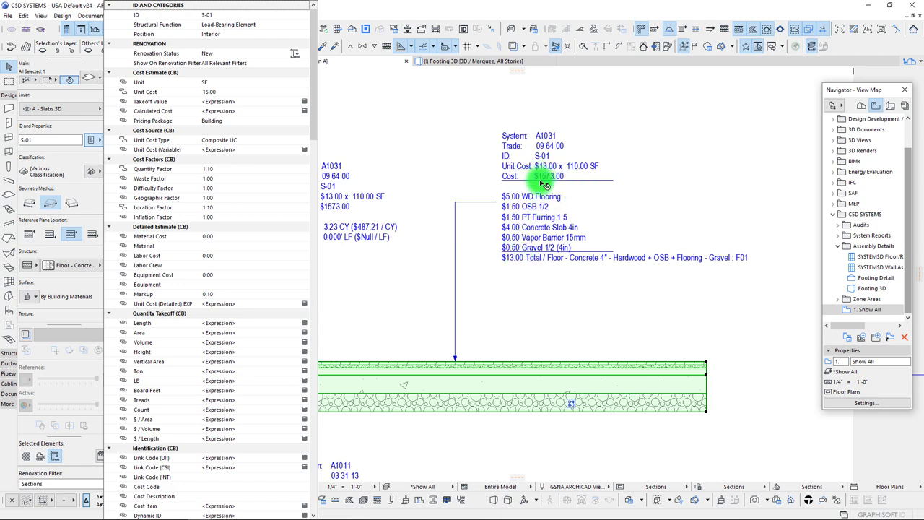
click(434, 141)
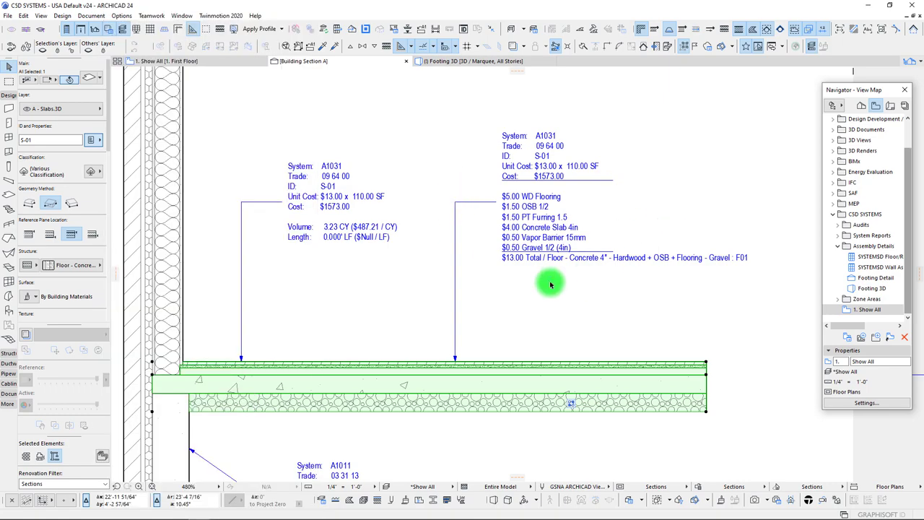
key(Escape)
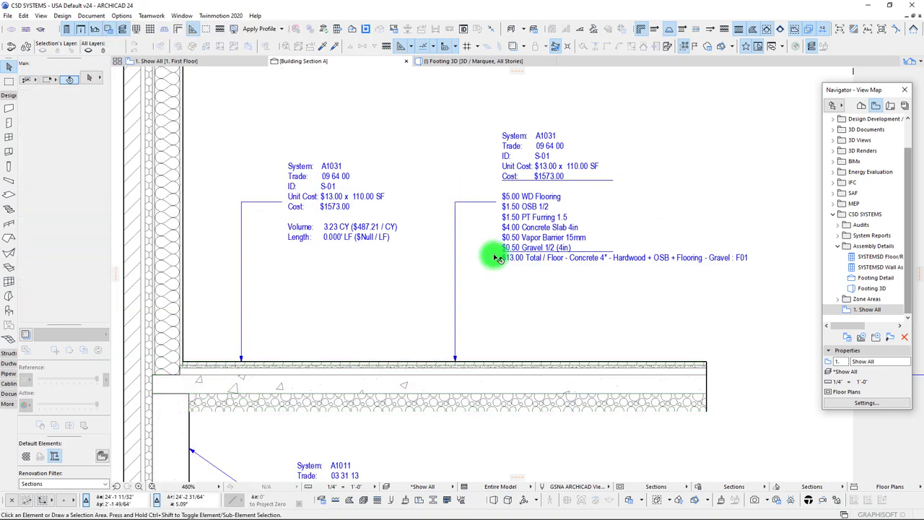
Examine the floor slab, its cost labels and the adjoining exterior wall in the building section
scroll(439, 253, down, 3)
scroll(440, 265, up, 2)
middle_drag(511, 206, 556, 223)
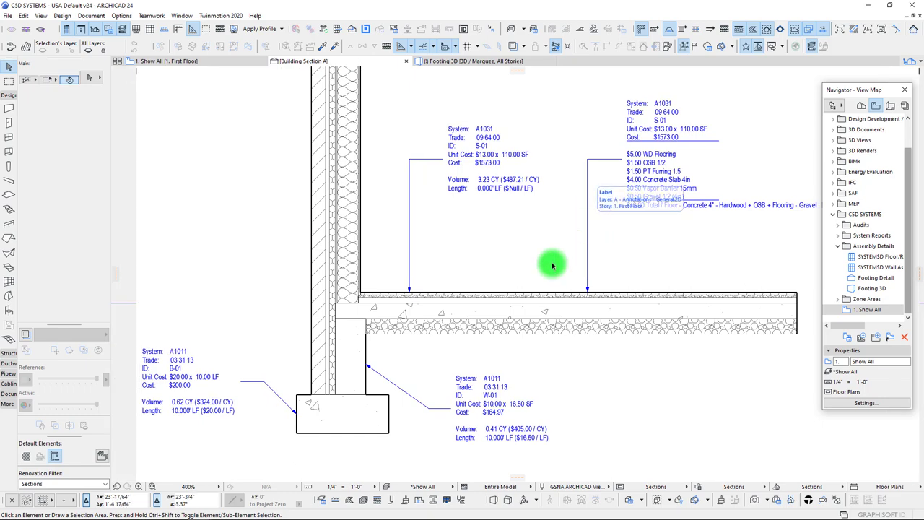
click(552, 311)
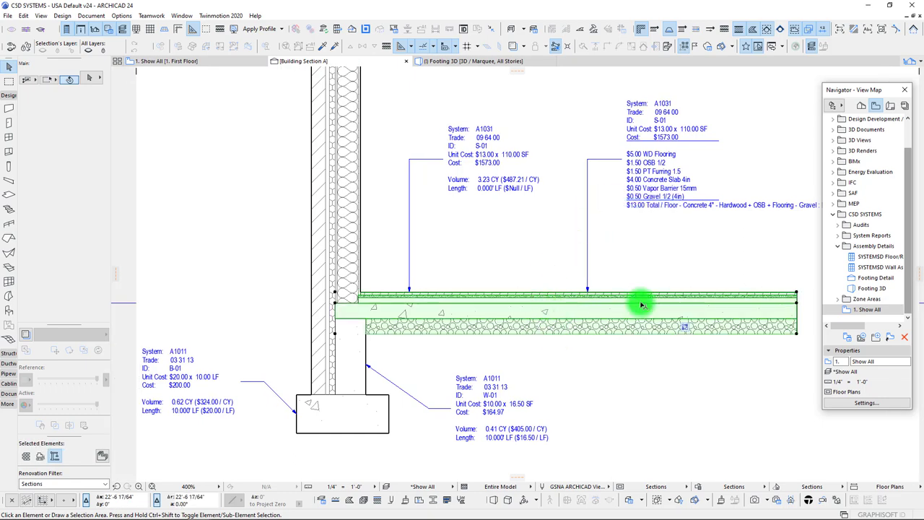
scroll(520, 203, down, 2)
scroll(522, 215, up, 2)
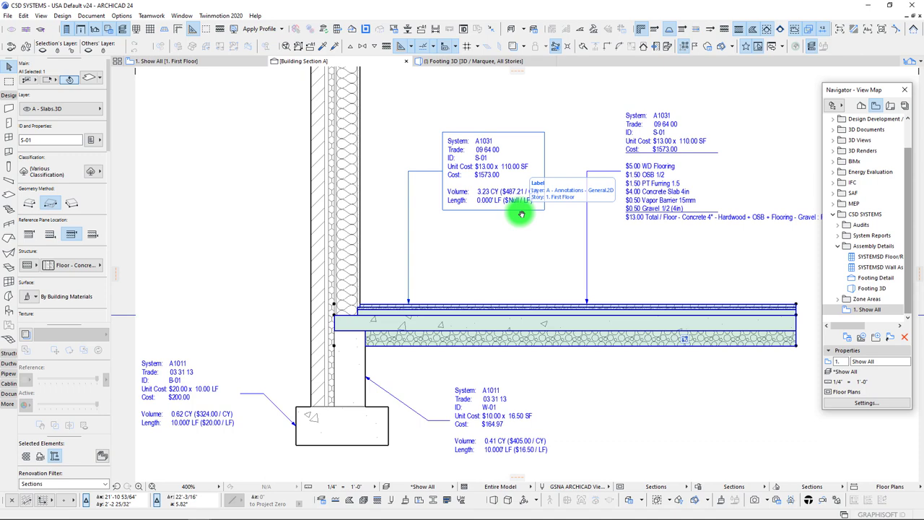
scroll(420, 215, down, 2)
middle_drag(420, 214, 409, 255)
scroll(409, 255, up, 1)
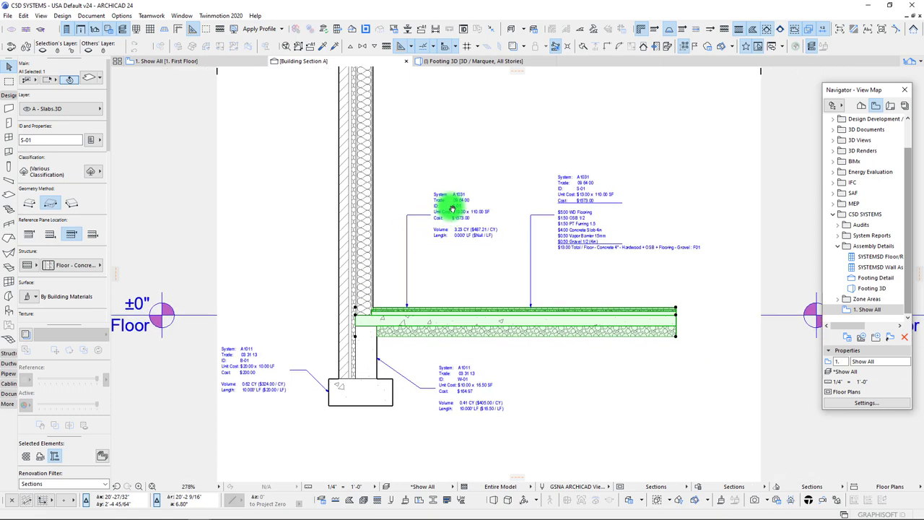
scroll(351, 173, up, 2)
click(348, 190)
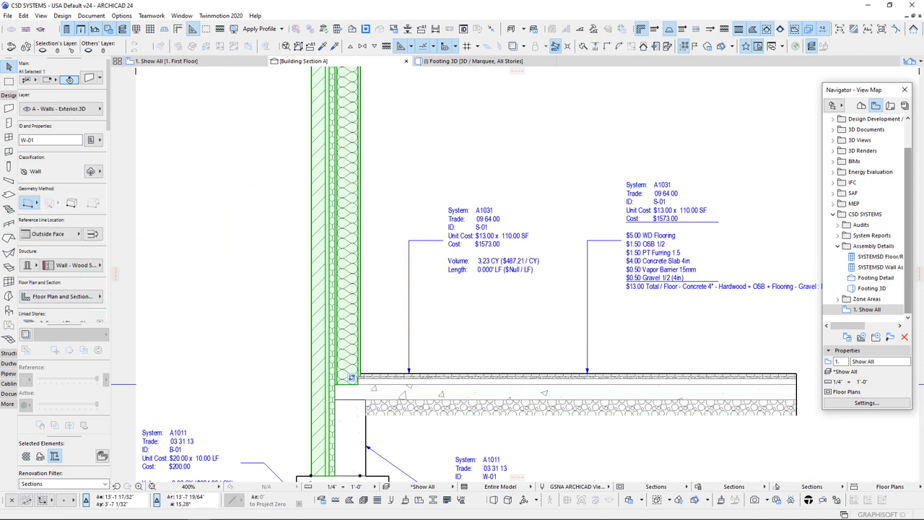
Attach an itemised cost label with a leader to the exterior wall, using the same label format as the slab's itemised label
click(656, 251)
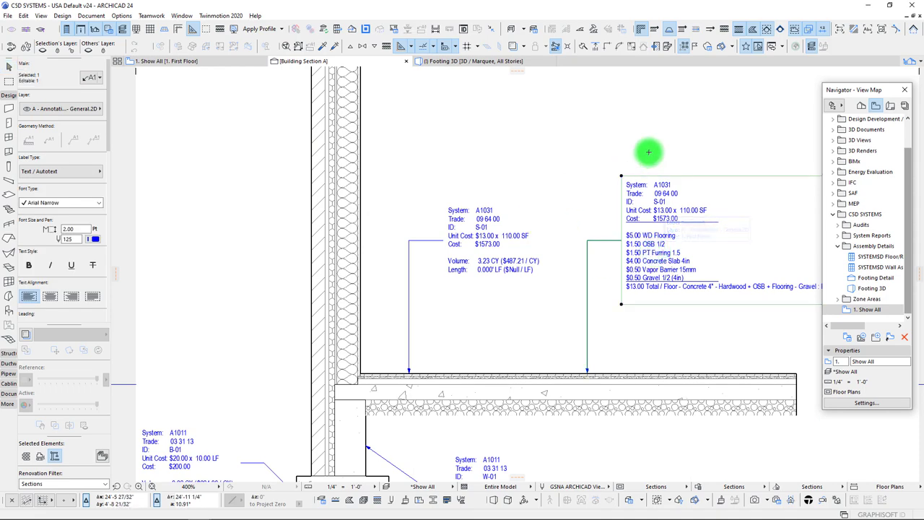
scroll(411, 195, down, 6)
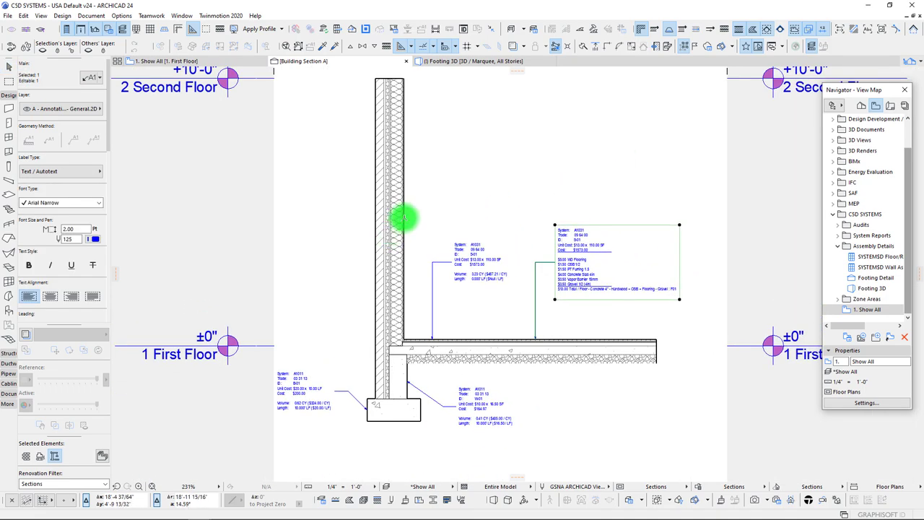
key(Escape)
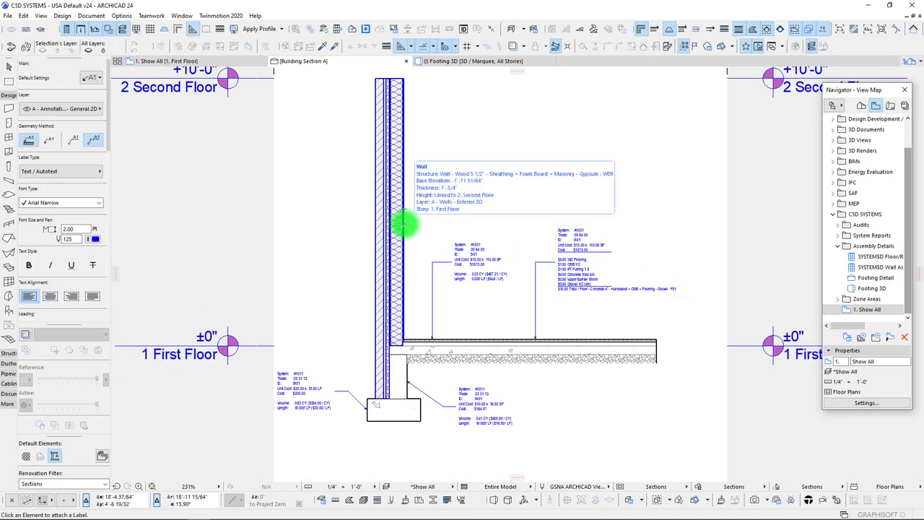
click(404, 225)
click(456, 170)
click(485, 169)
scroll(429, 203, up, 3)
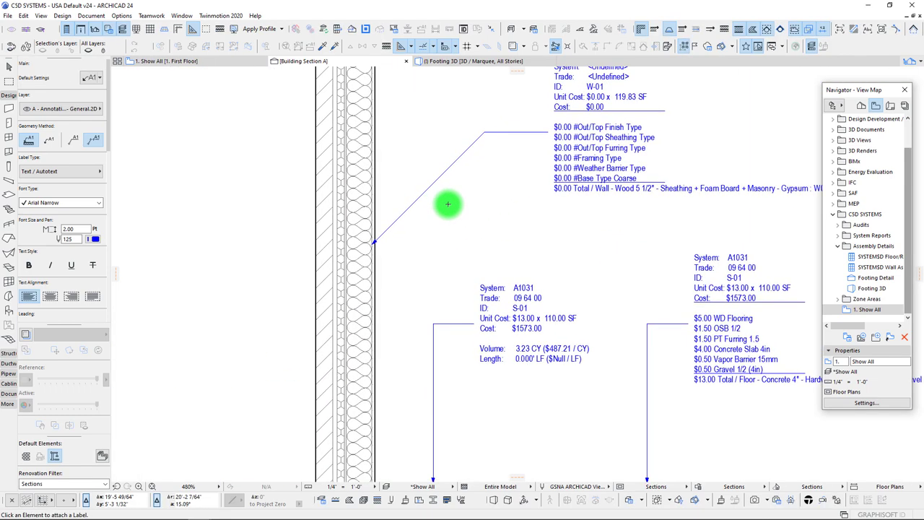
middle_drag(418, 177, 392, 281)
scroll(392, 282, up, 2)
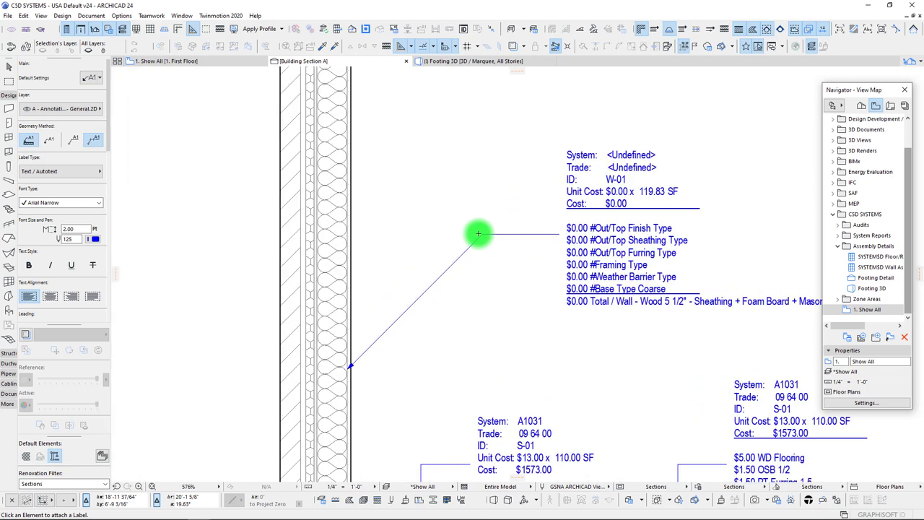
middle_drag(482, 233, 432, 234)
Select the exterior wall, review its cost properties, and enable its MasterFormat 2016 classification
shift+click(283, 234)
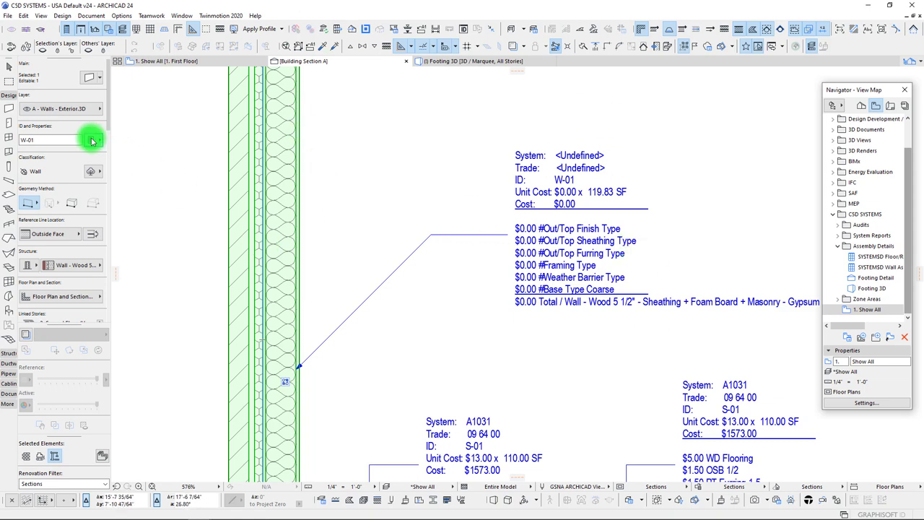
click(91, 141)
drag(313, 93, 313, 129)
scroll(313, 130, up, 5)
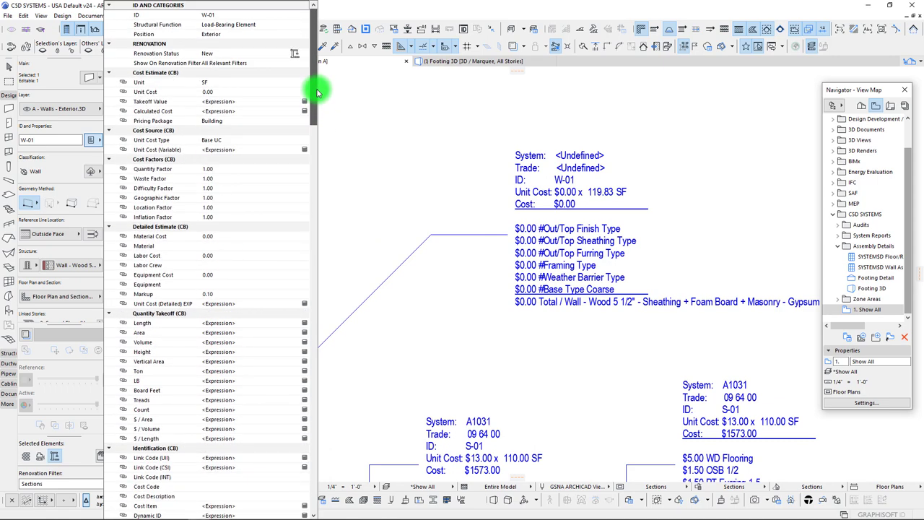
click(99, 160)
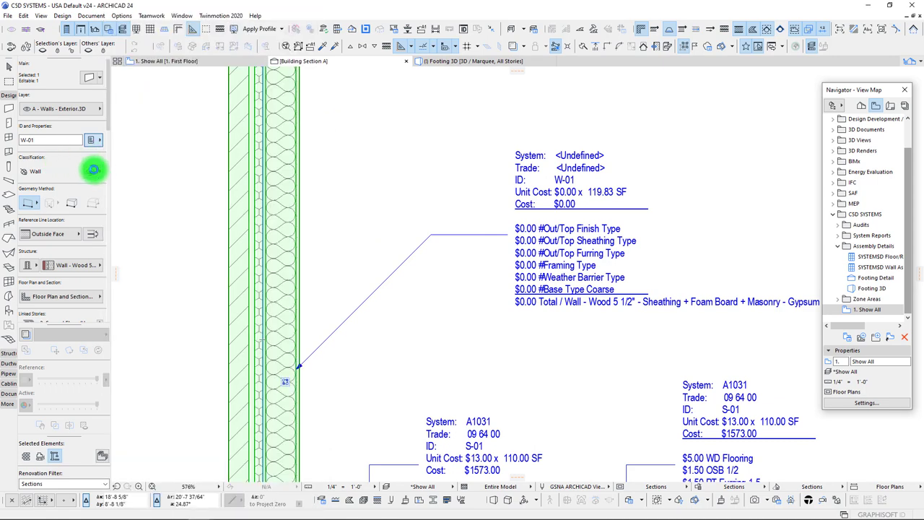
click(93, 170)
click(137, 191)
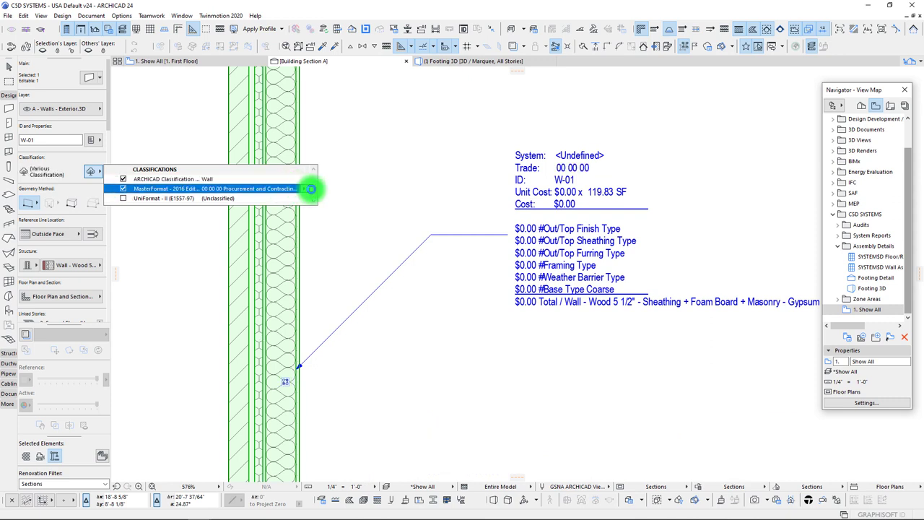
Classify the exterior wall as 04 21 13.13 Brick Veneer Masonry in MasterFormat
click(311, 188)
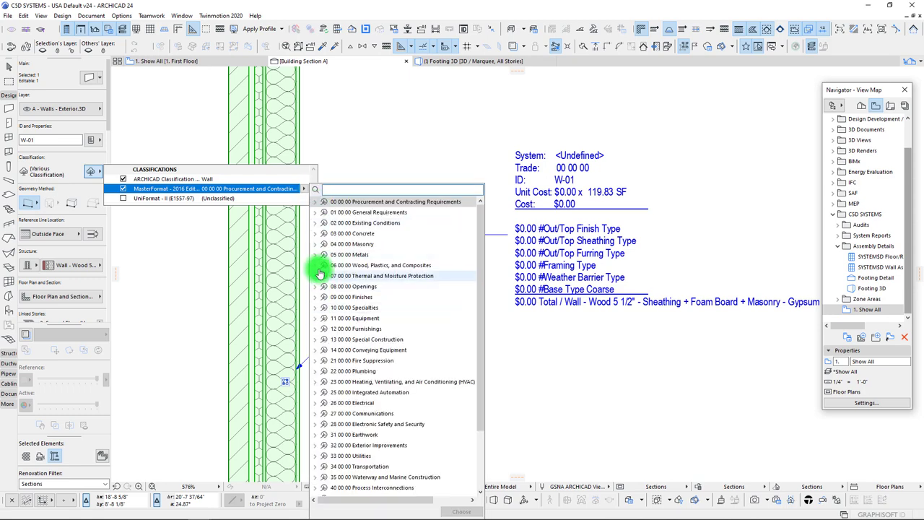
click(319, 308)
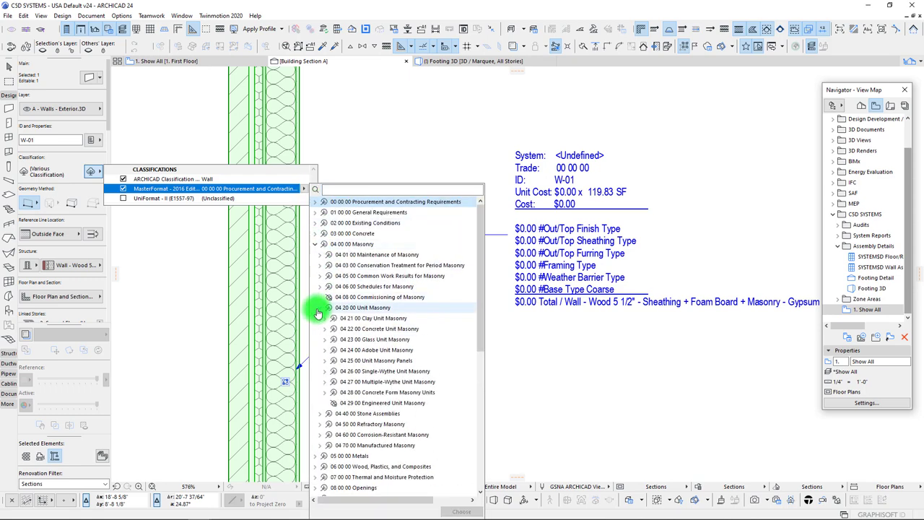
click(324, 319)
click(335, 330)
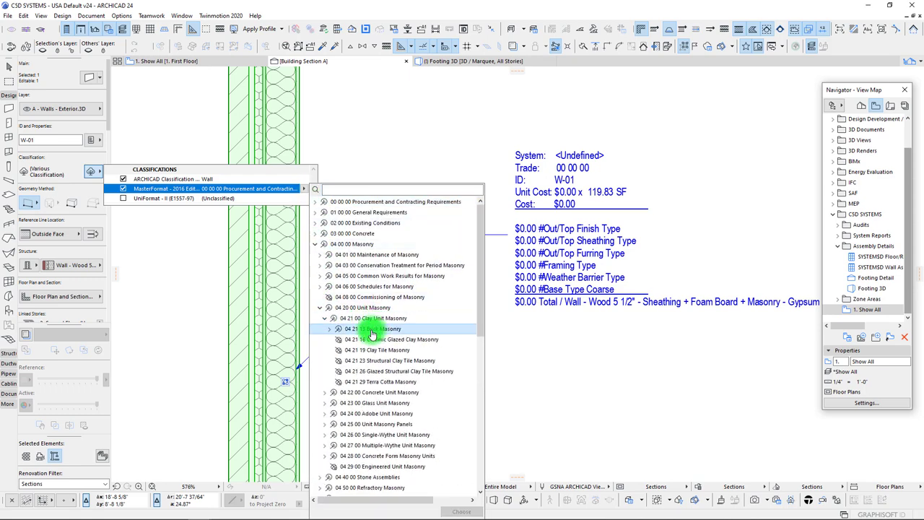
click(329, 328)
click(373, 339)
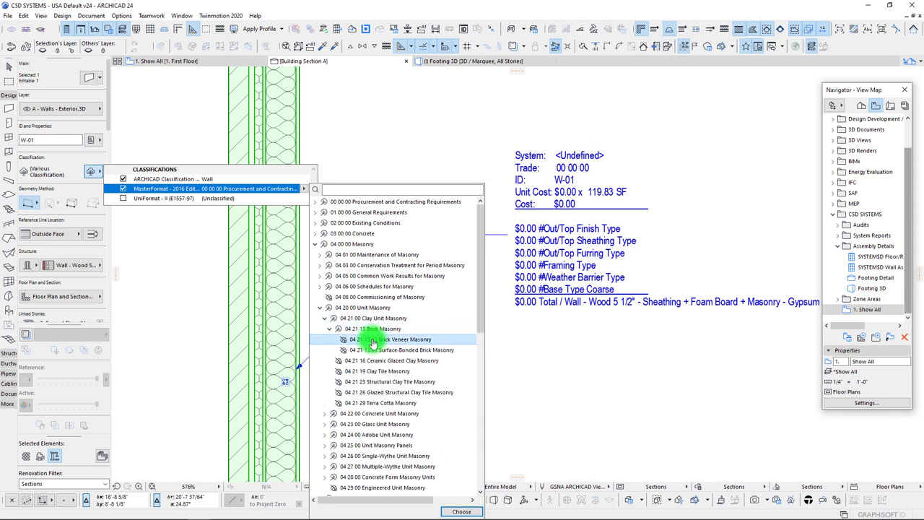
double_click(374, 340)
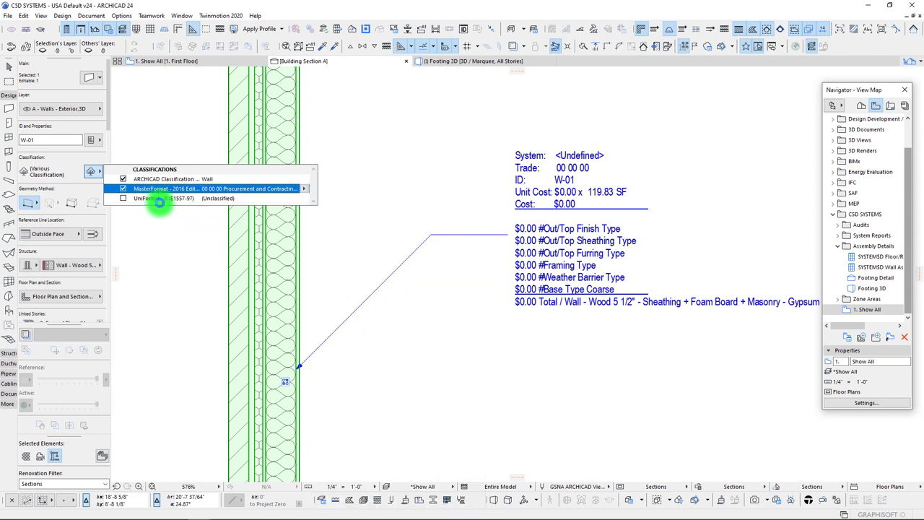
Enable the wall's UniFormat II classification and set it to B2011 Exterior Wall Construction
click(124, 199)
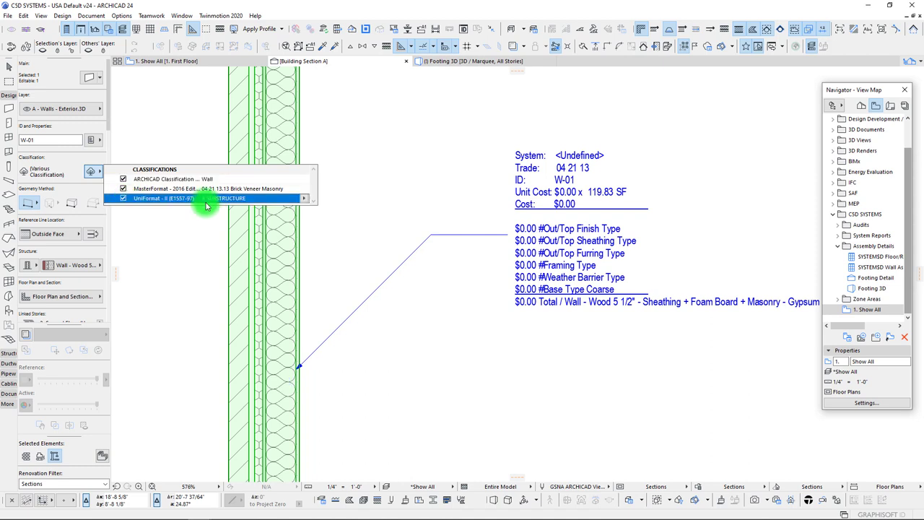
click(306, 201)
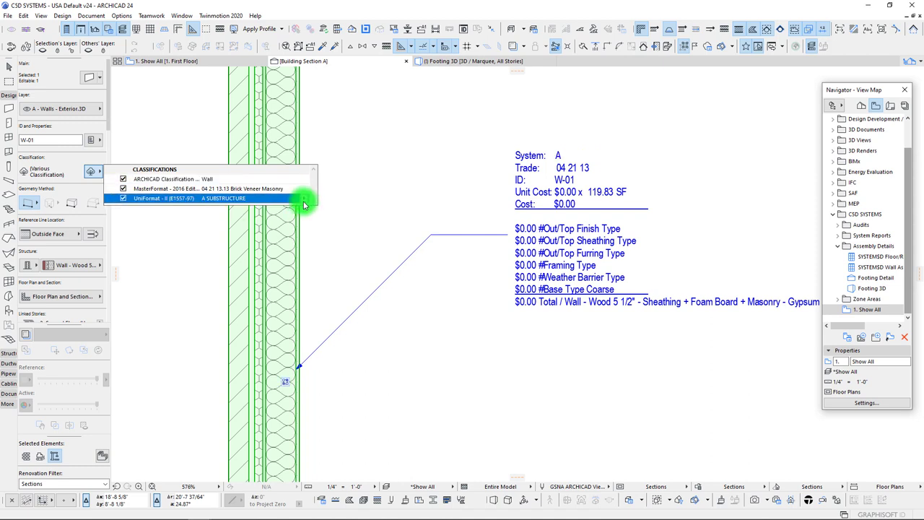
click(317, 223)
click(321, 244)
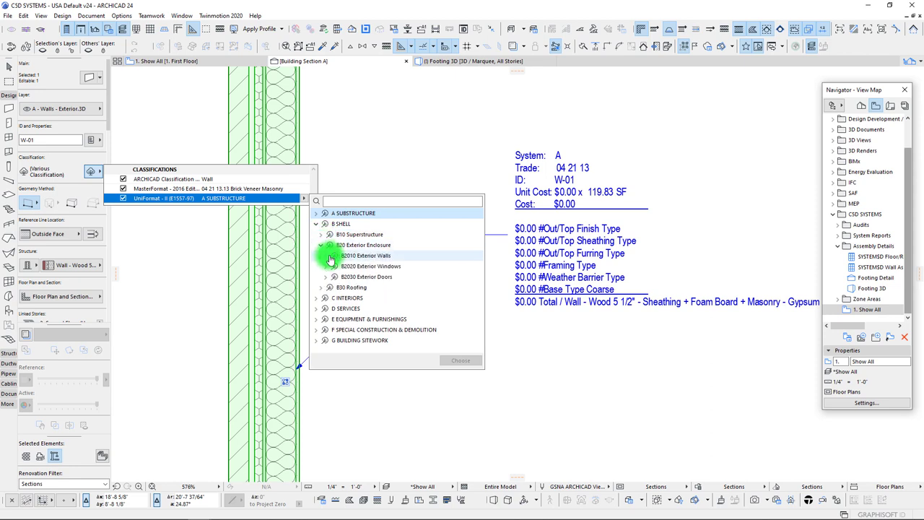
click(329, 257)
click(348, 267)
double_click(351, 267)
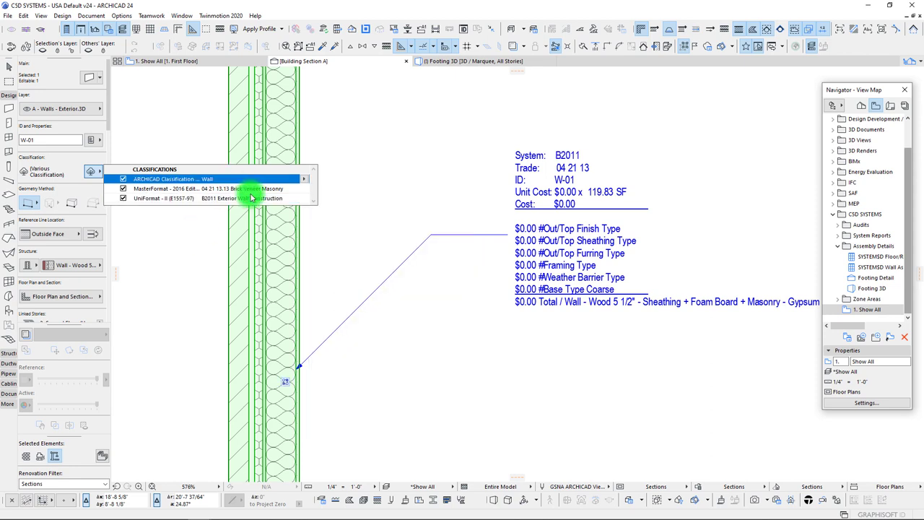
Open the composite definition of the exterior wall to show its skin structure
click(97, 142)
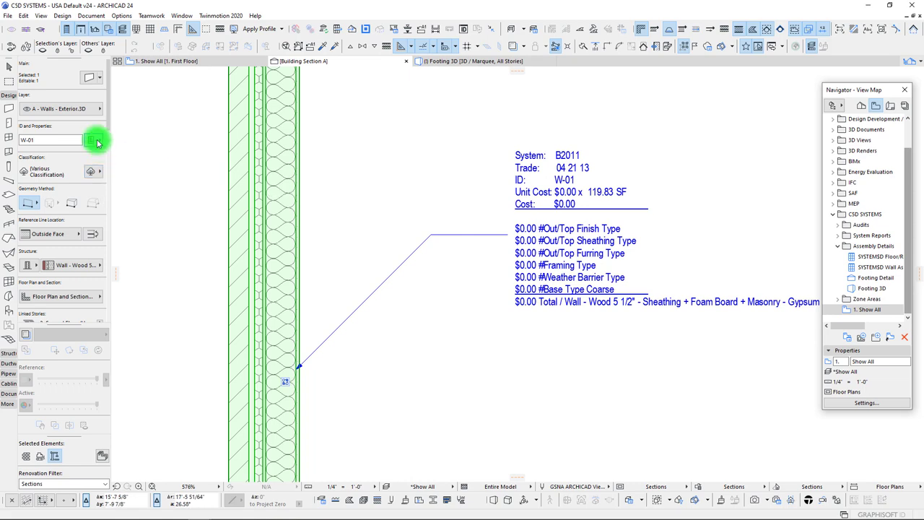
click(98, 142)
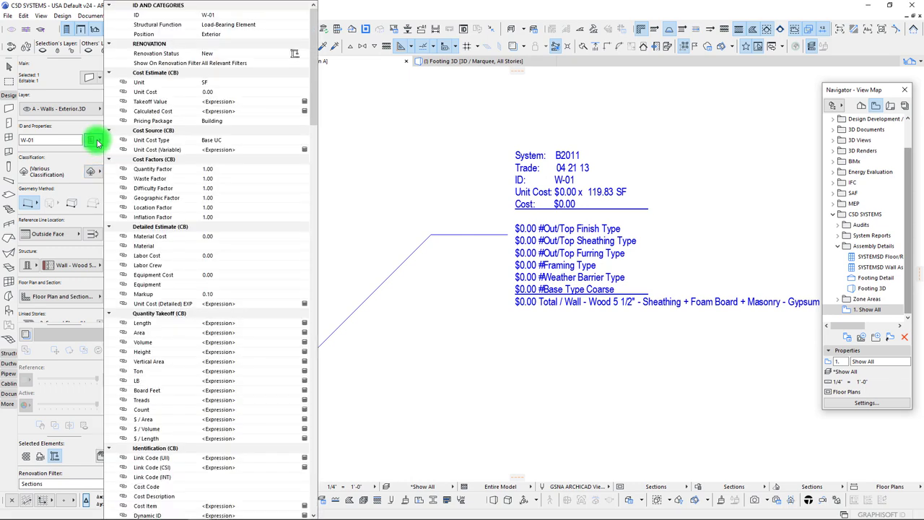
click(97, 142)
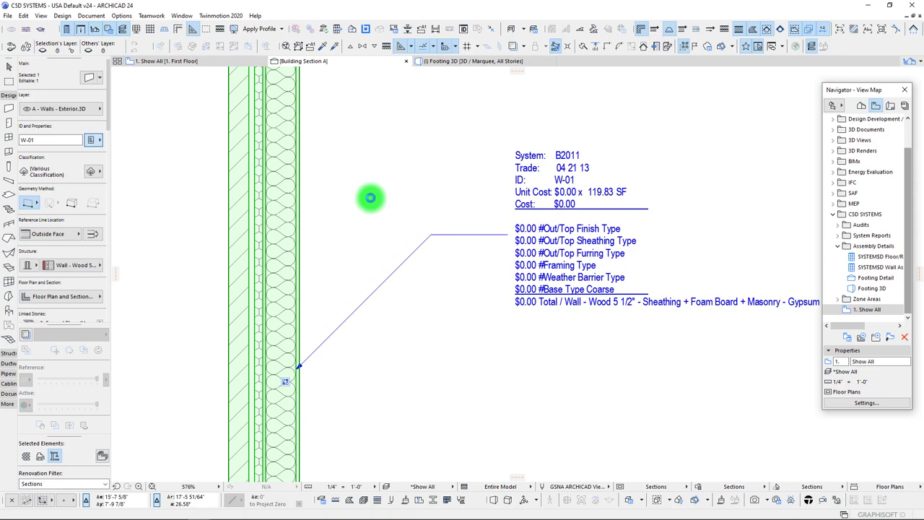
scroll(363, 206, down, 1)
middle_drag(357, 279, 451, 325)
scroll(478, 219, up, 2)
middle_drag(527, 187, 505, 289)
right_click(327, 311)
click(360, 208)
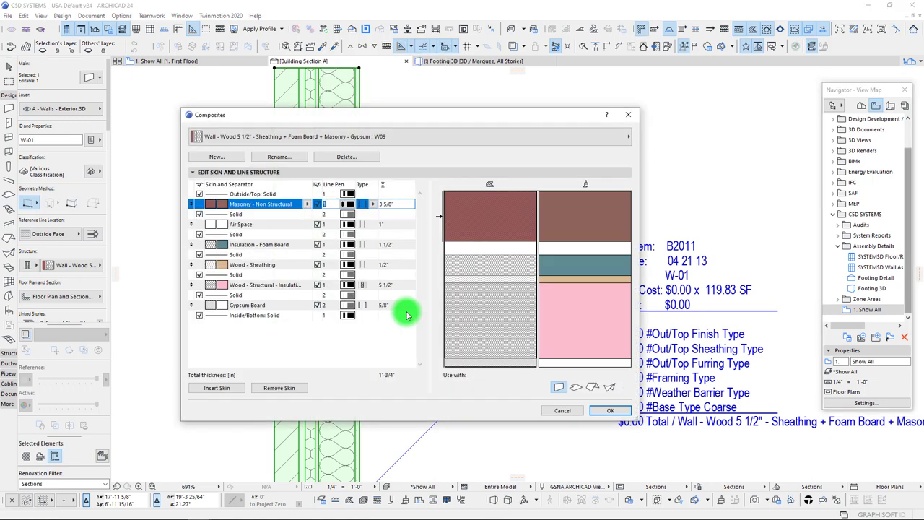
Capture the Composites dialog as an image with Snipping Tool and close the dialog without changes
click(104, 509)
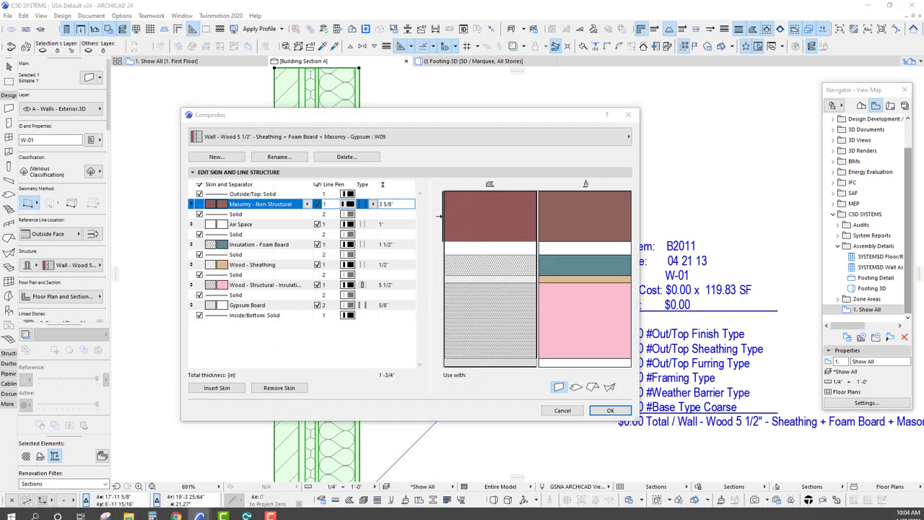
click(183, 114)
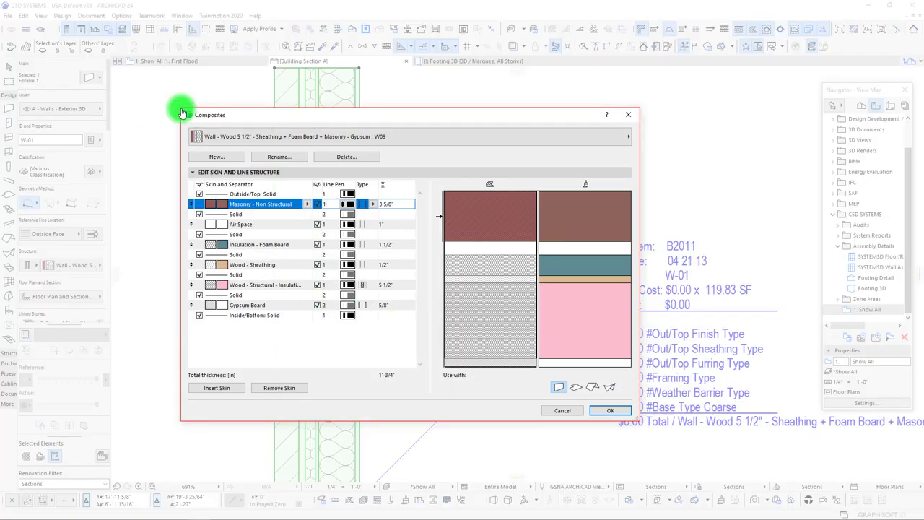
click(201, 119)
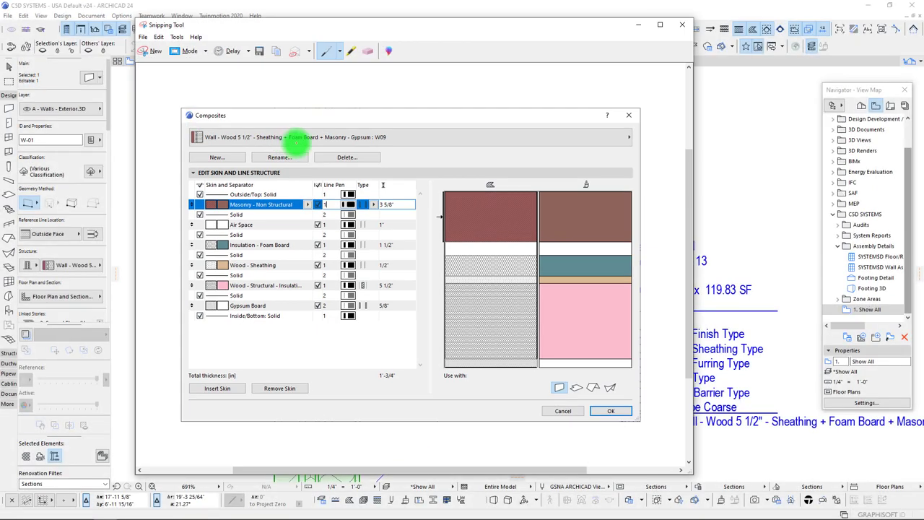
click(635, 28)
click(625, 117)
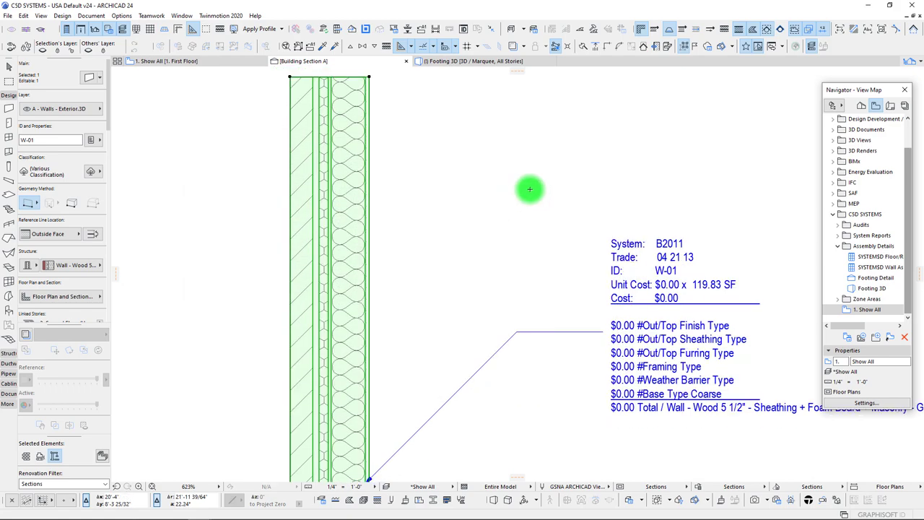
Paste the captured composite image into the building section and scale it down to about 5'-8" by 3'-10"
scroll(516, 197, down, 3)
middle_drag(577, 172, 439, 262)
key(ctrl+v)
scroll(415, 236, down, 5)
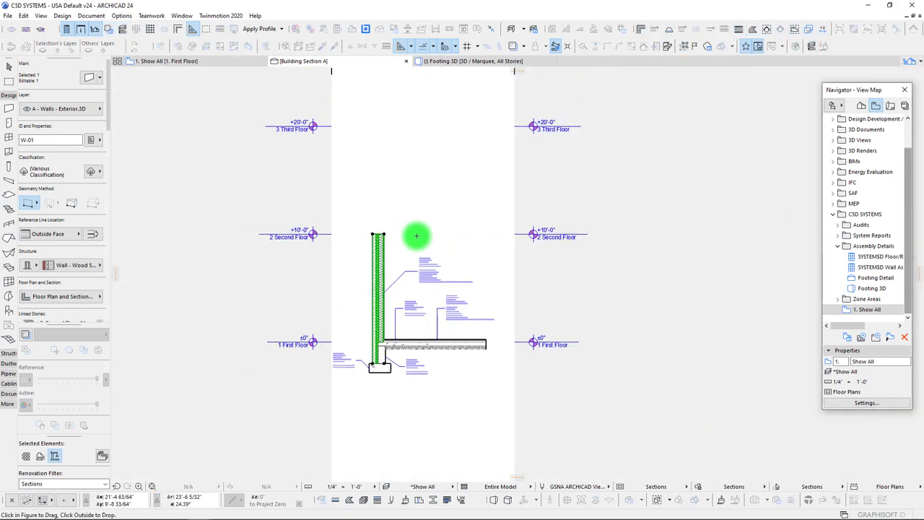
scroll(413, 241, down, 2)
click(211, 207)
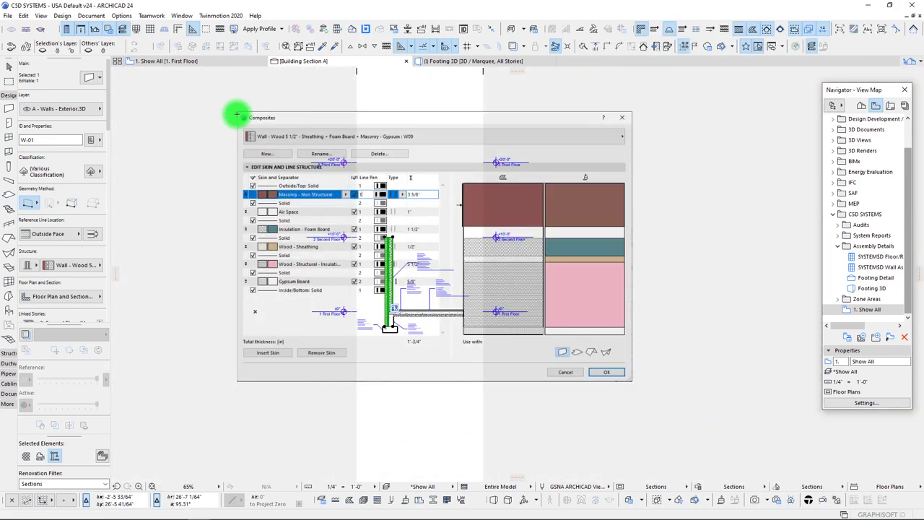
click(236, 114)
click(236, 114)
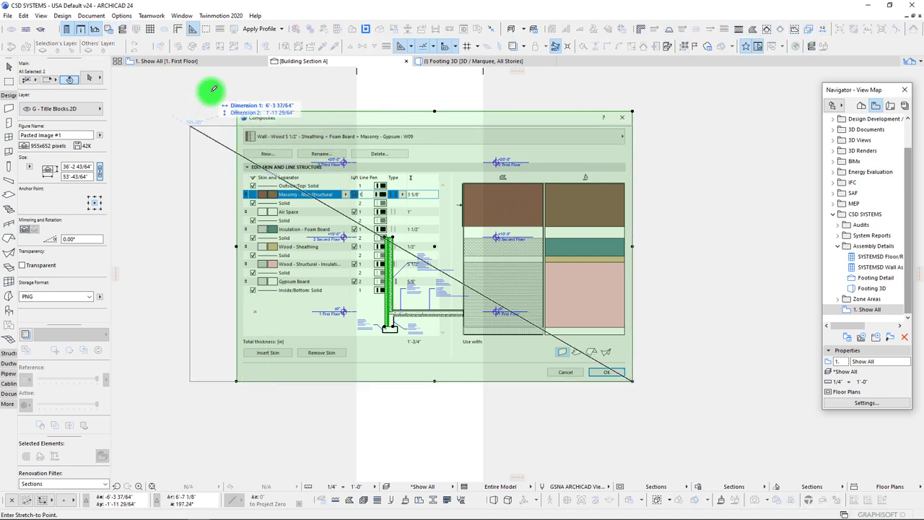
click(591, 354)
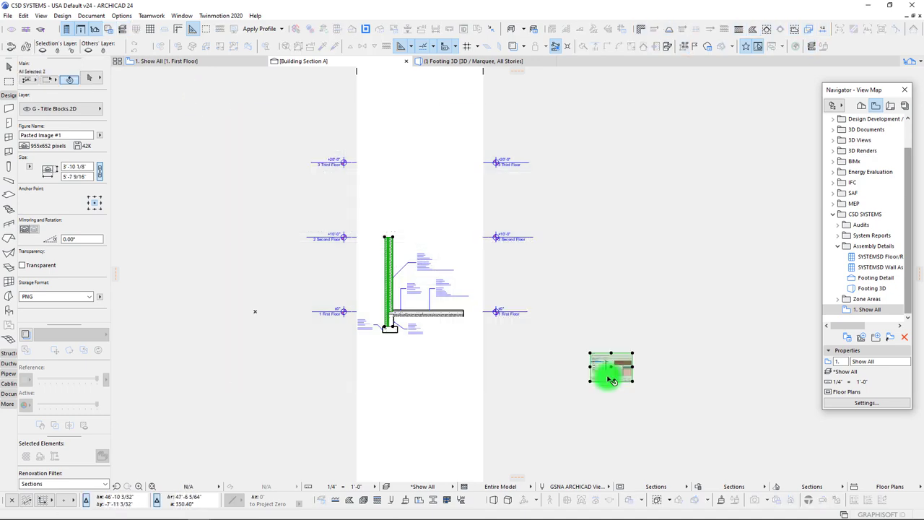
key(ctrl+d)
click(611, 367)
scroll(431, 264, up, 3)
key(Escape)
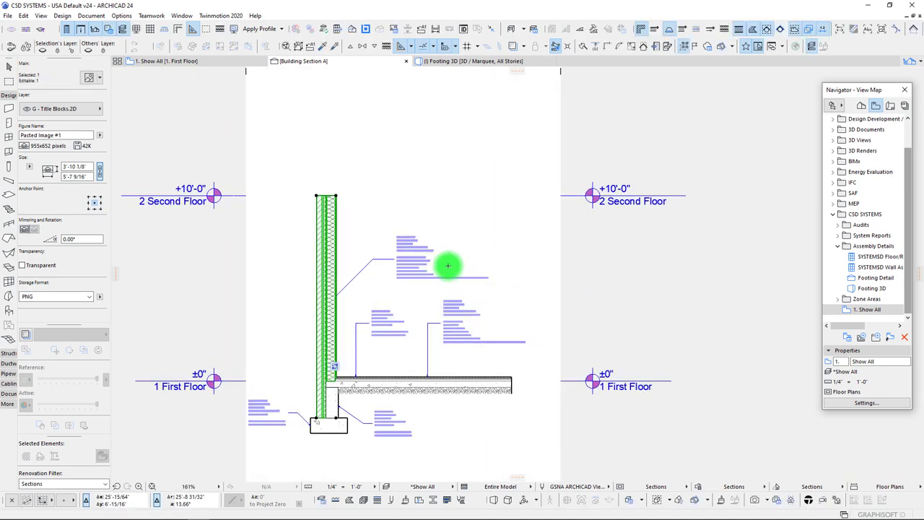
Clear the selection and move only the pasted composite image beside the top of the exterior wall, above its itemised cost label
key(Escape)
key(Escape)
scroll(487, 278, down, 3)
middle_drag(610, 366, 565, 276)
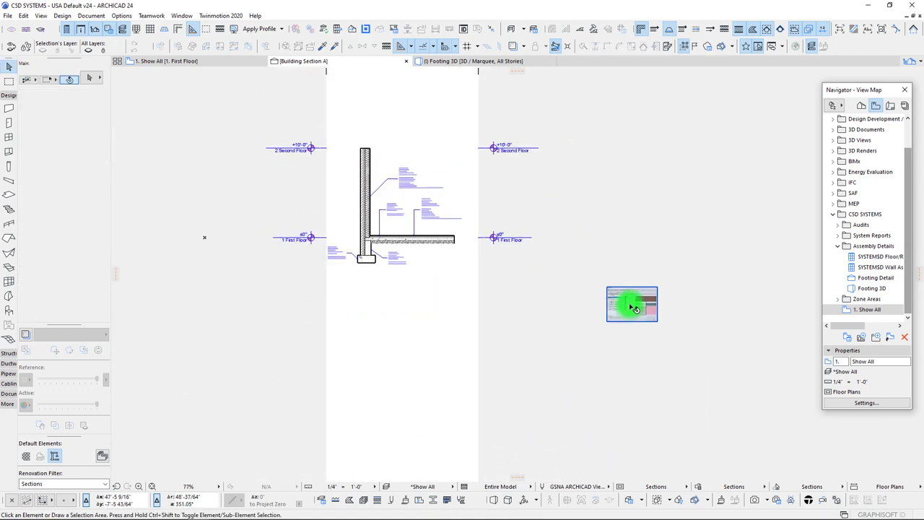
click(610, 317)
drag(610, 317, 382, 168)
scroll(381, 169, up, 8)
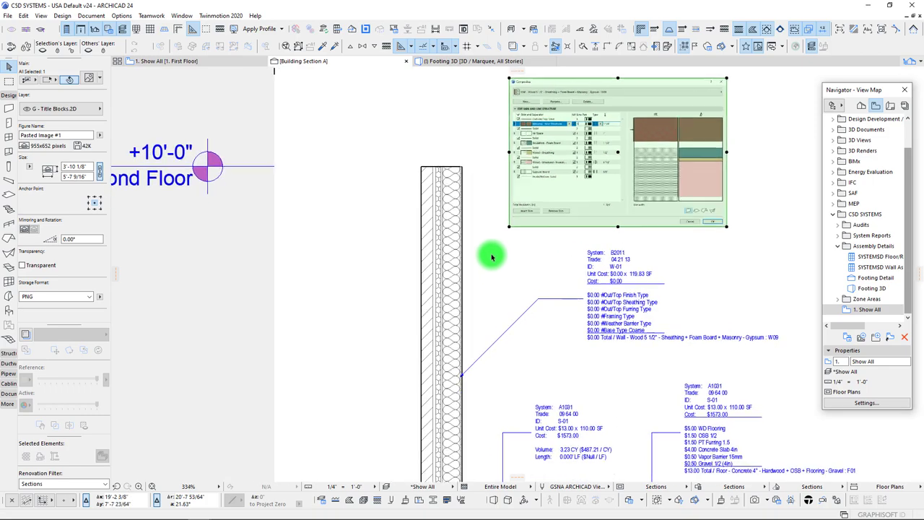
scroll(548, 263, up, 3)
middle_drag(457, 335, 427, 325)
click(453, 310)
mouse_move(372, 239)
middle_down()
mouse_move(423, 211)
mouse_move(386, 242)
middle_up()
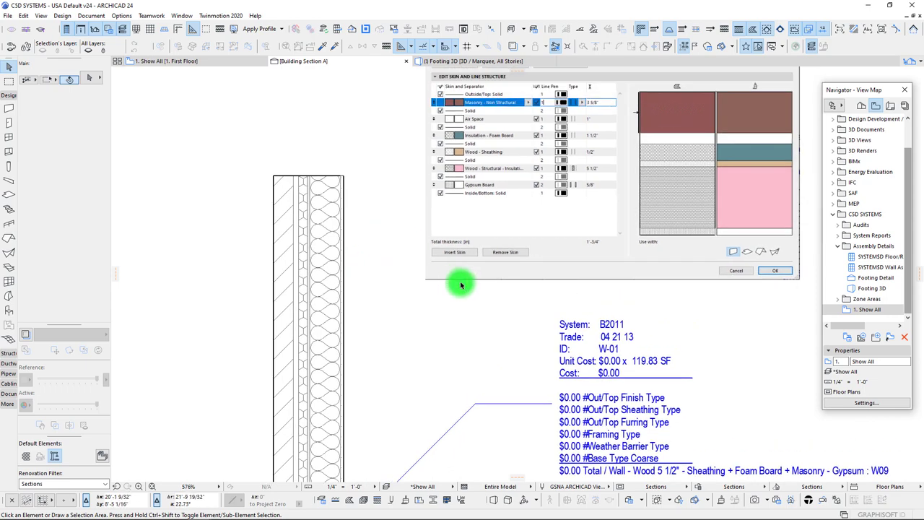
Set the exterior wall's unit cost to 40.00 in its cost estimate properties
click(304, 220)
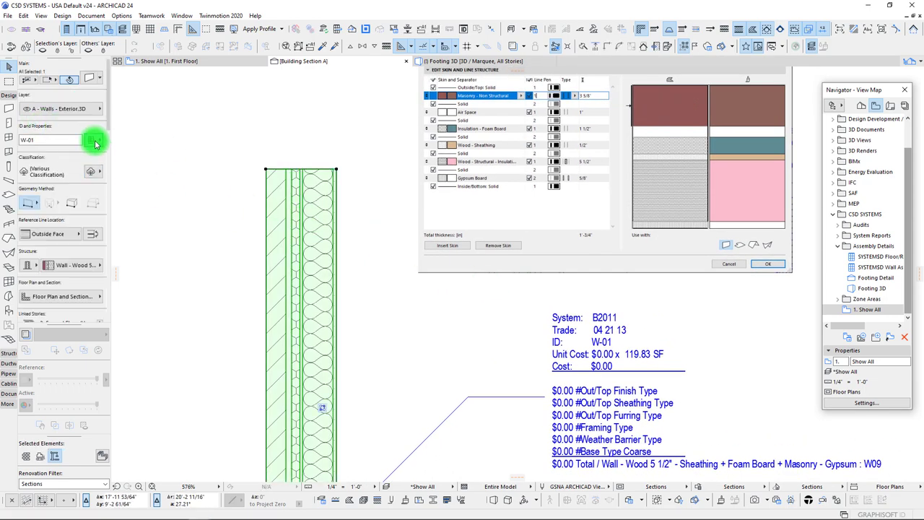
click(95, 143)
click(217, 91)
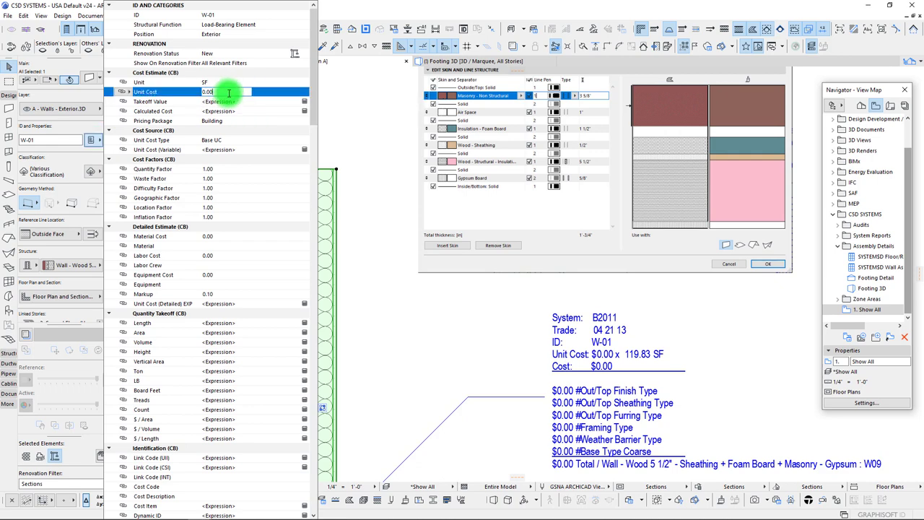
click(165, 103)
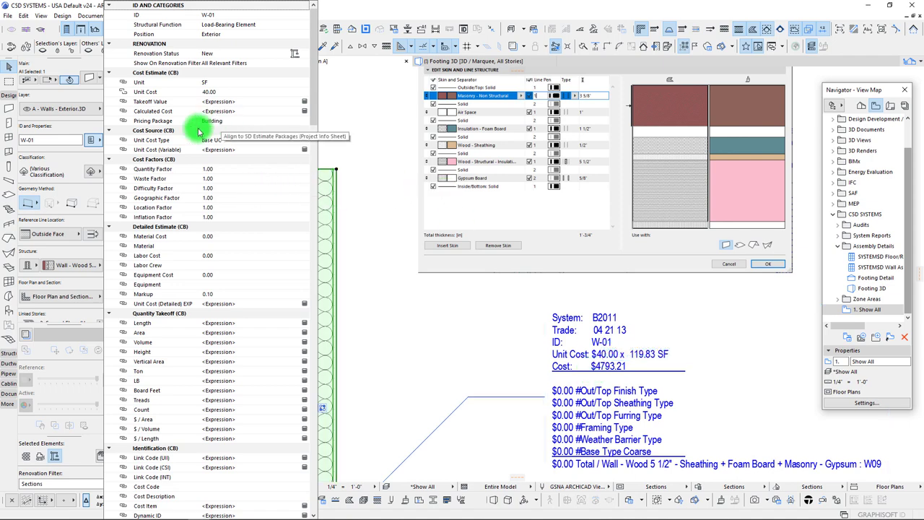
Set the wall's Out/Top Finish Type to "Brick Running - 3 5/8" and its Out/Top Finish Cost to 25
drag(314, 96, 313, 196)
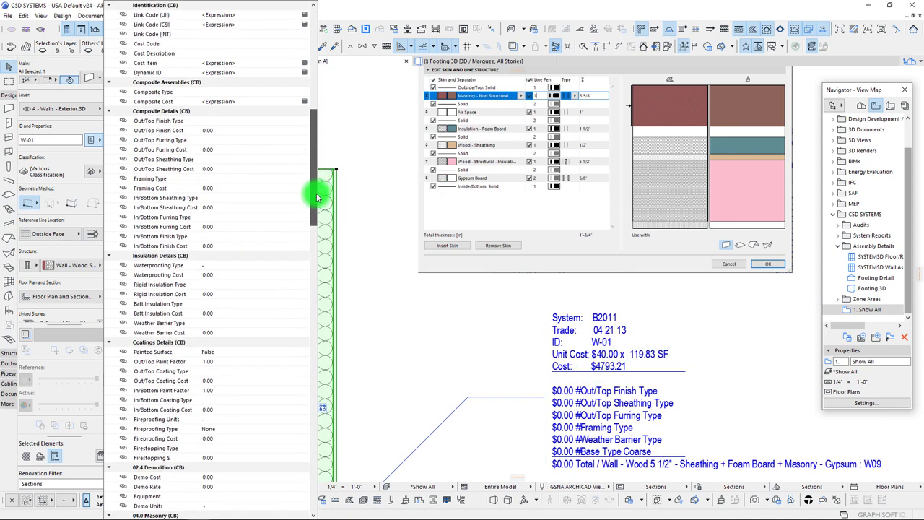
click(210, 120)
click(221, 122)
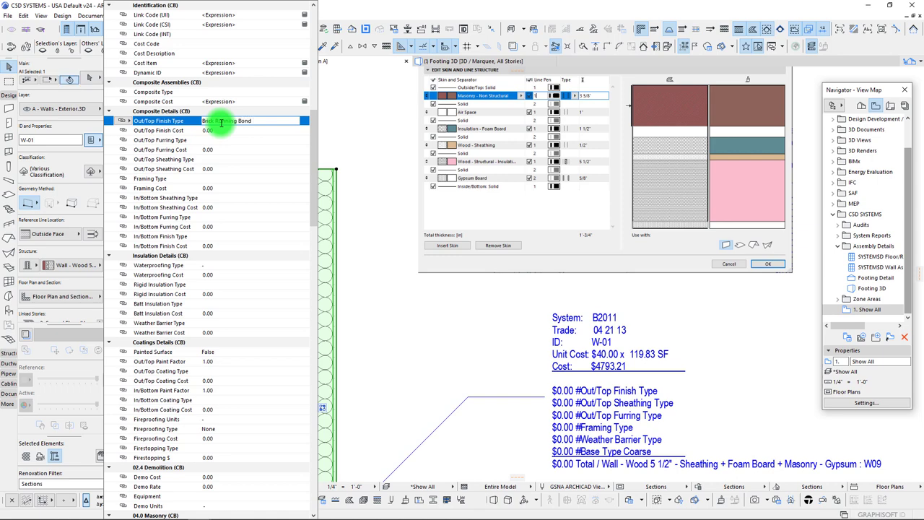
key(Return)
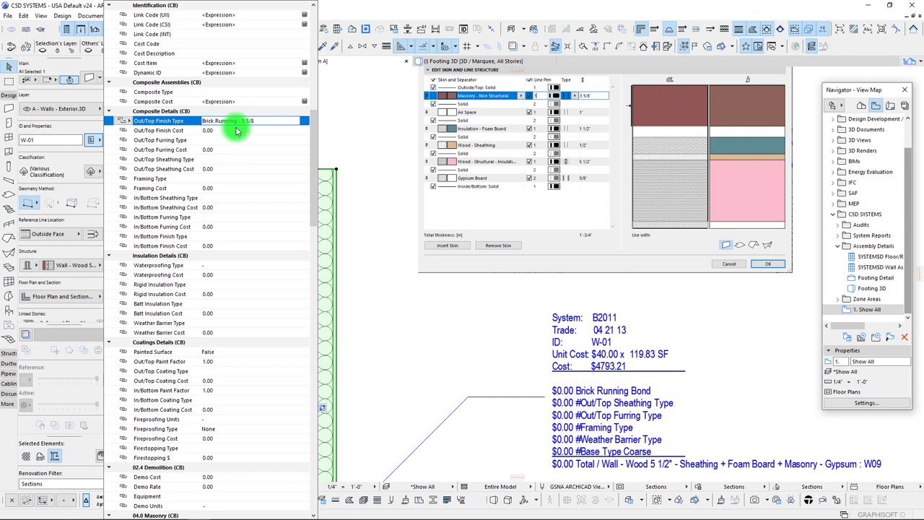
key(Return)
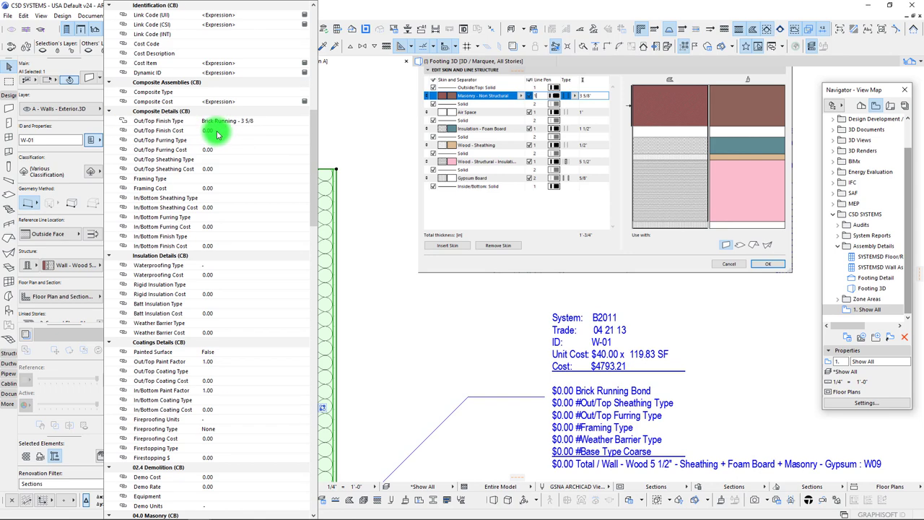
text(25)
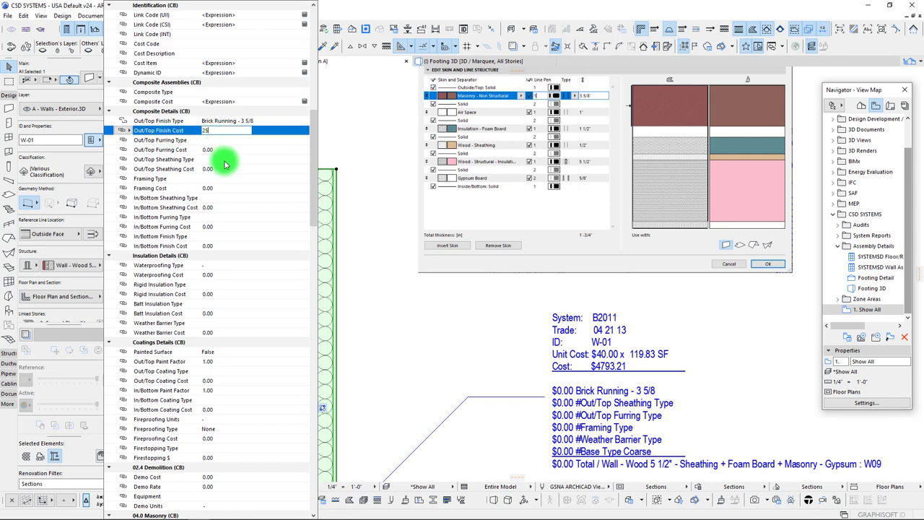
key(Return)
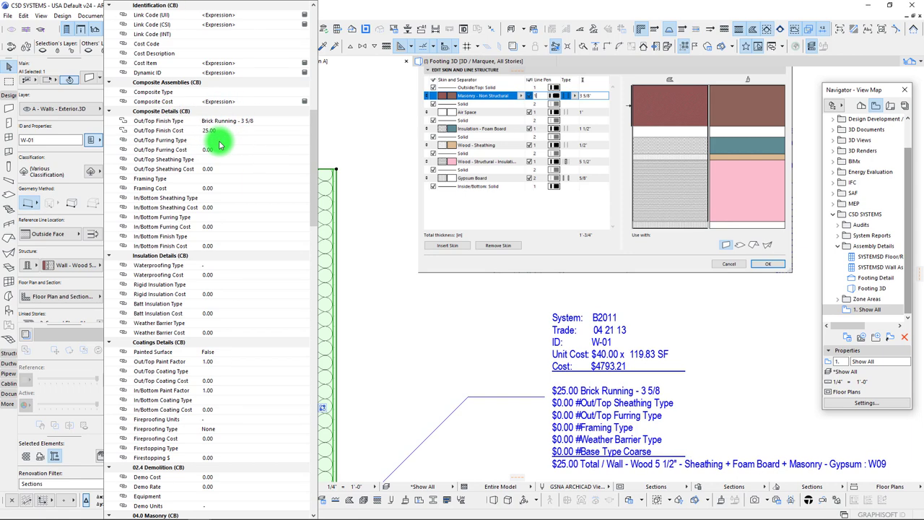
Leave the furring fields unfilled and set the wall's Out/Top Sheathing Type to "Sheathing 1/2" with a sheathing cost of 2
click(217, 141)
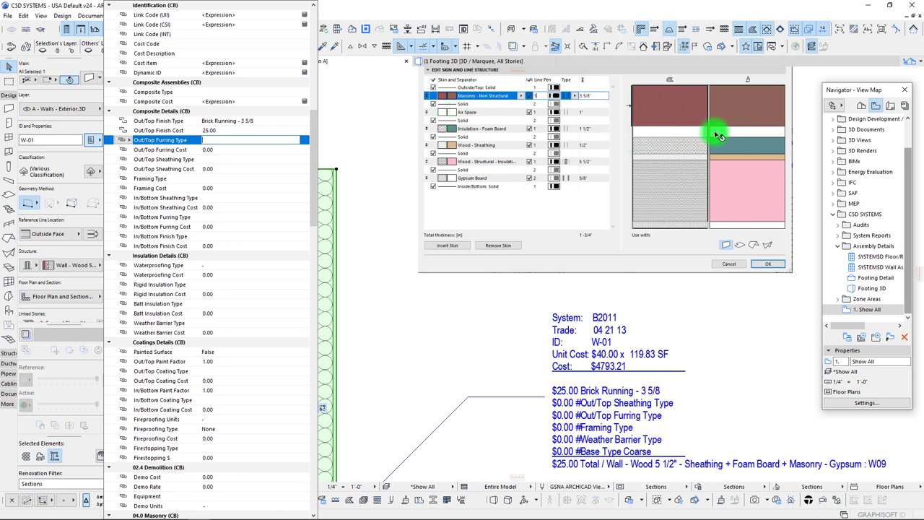
click(195, 150)
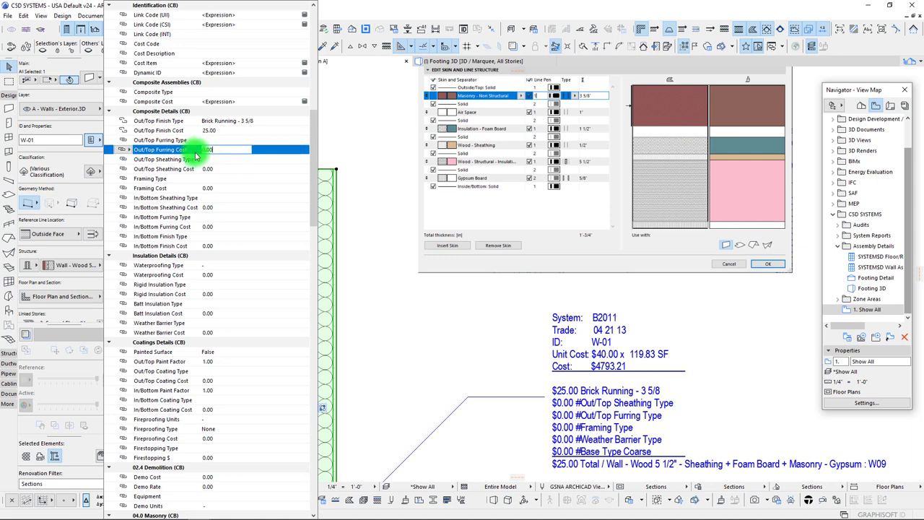
click(223, 159)
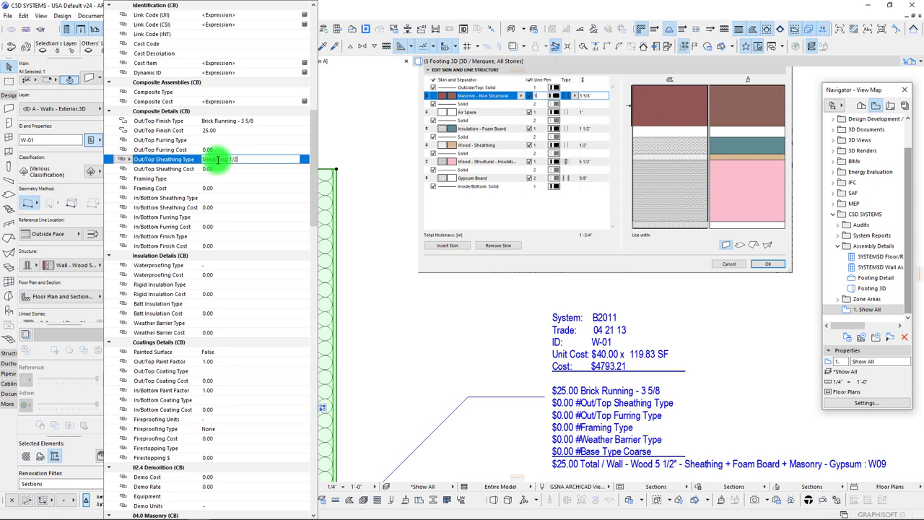
click(214, 169)
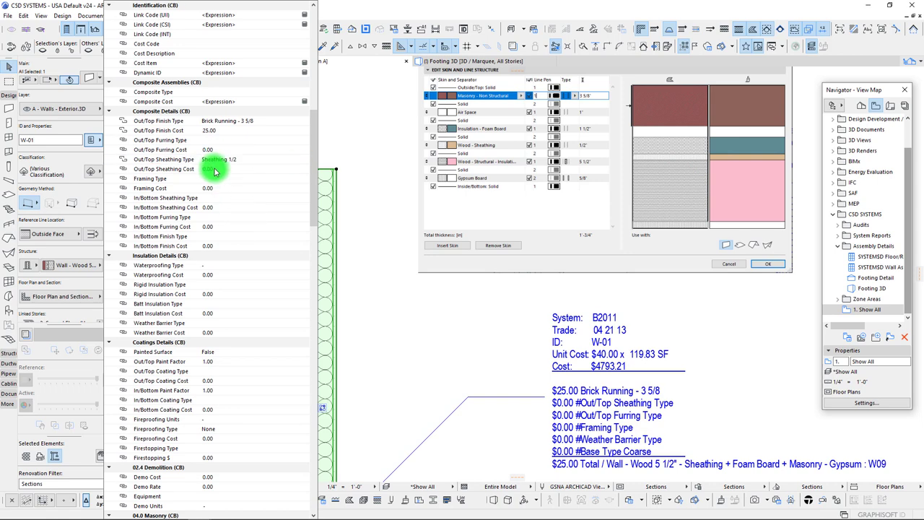
click(213, 170)
text(2)
key(Return)
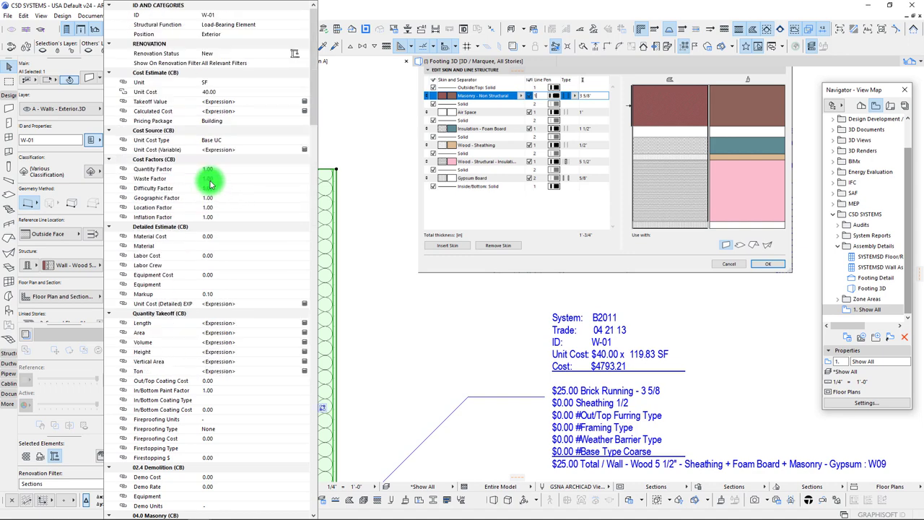
Set the wall's Framing Type to "WSF 2x6" and its Framing Cost to 2.00
click(212, 181)
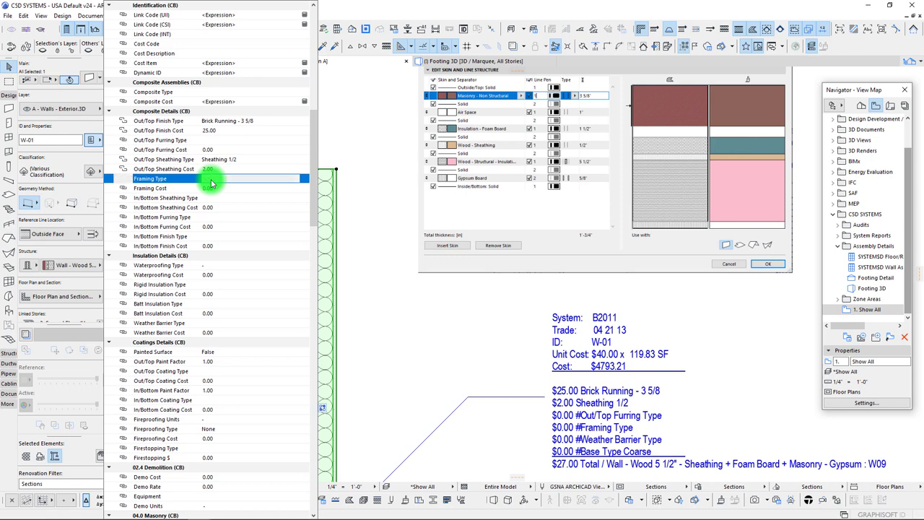
key(Return)
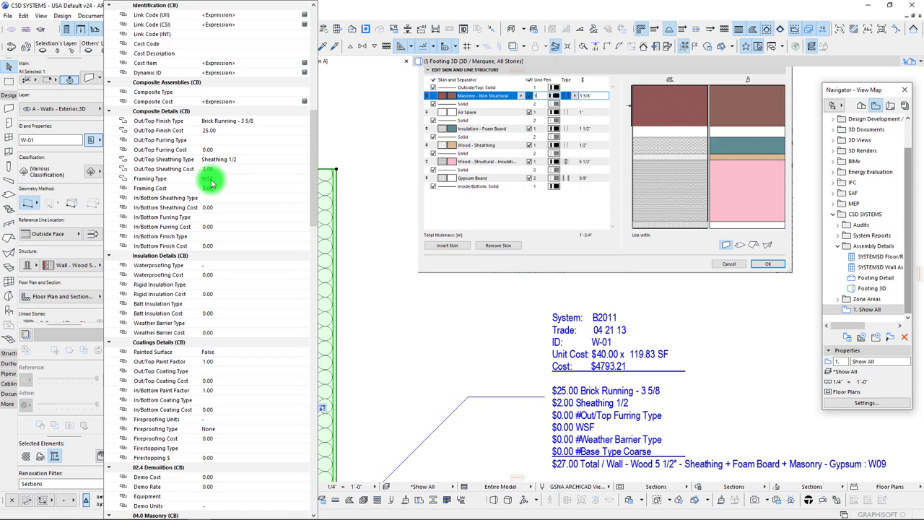
click(221, 179)
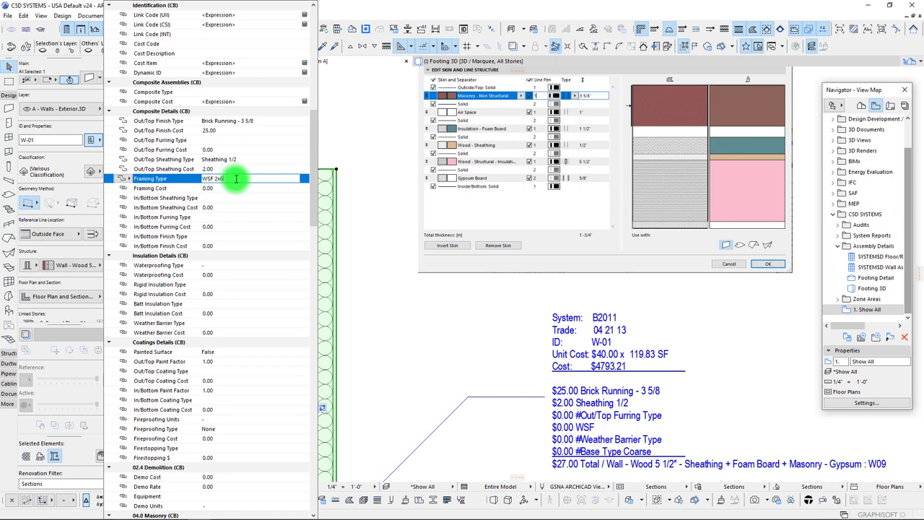
key(Return)
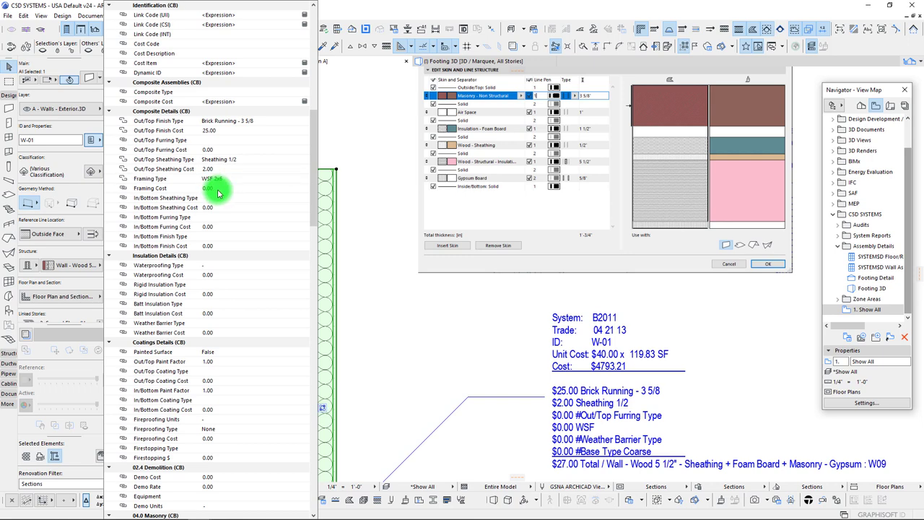
click(217, 189)
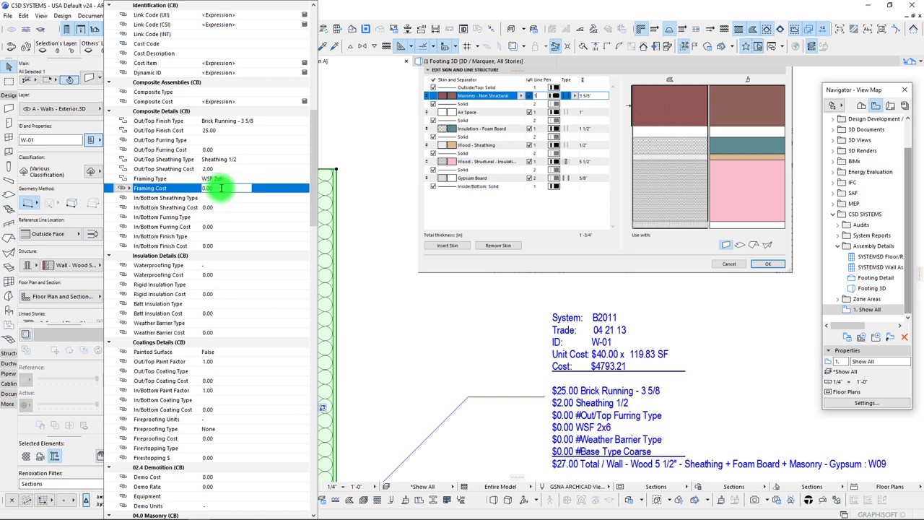
text(2.00)
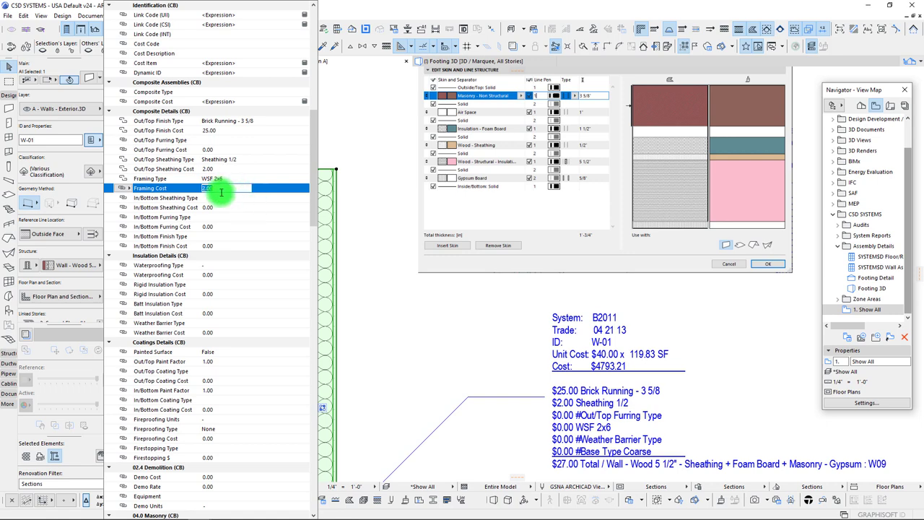
key(Return)
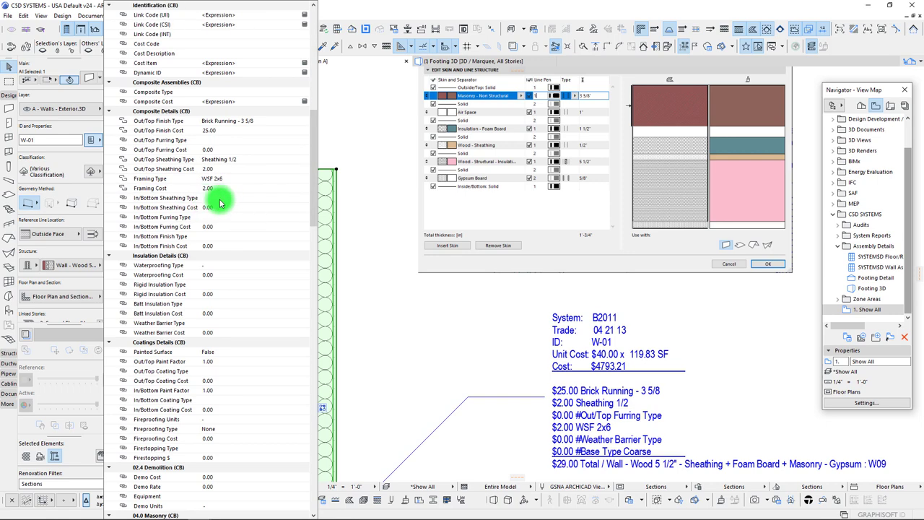
Set the wall's In/Bottom Finish Type to "GBW 5/8 (L4)" and its In/Bottom Finish Cost to 2
click(218, 239)
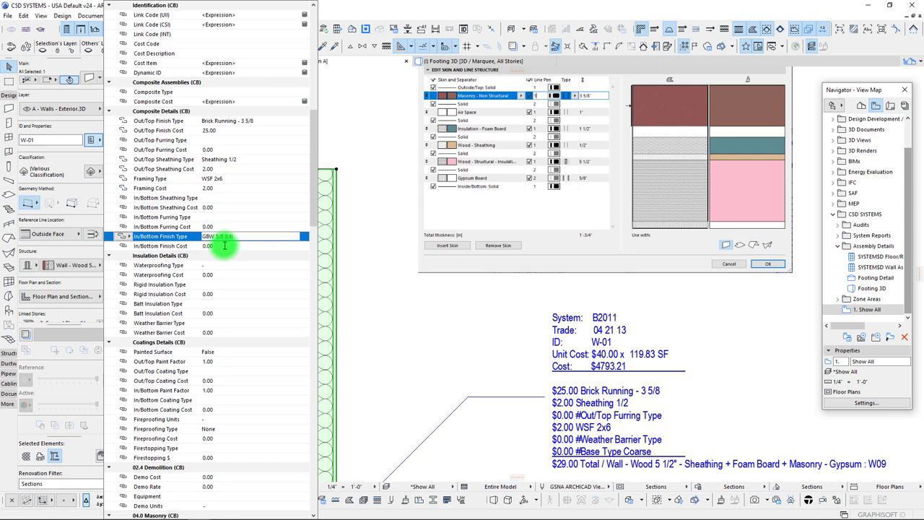
key(Return)
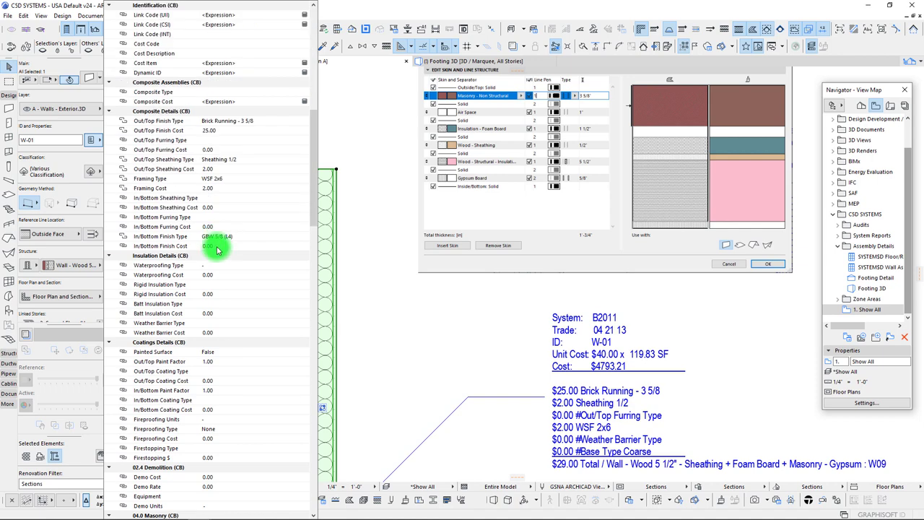
click(216, 246)
text(2)
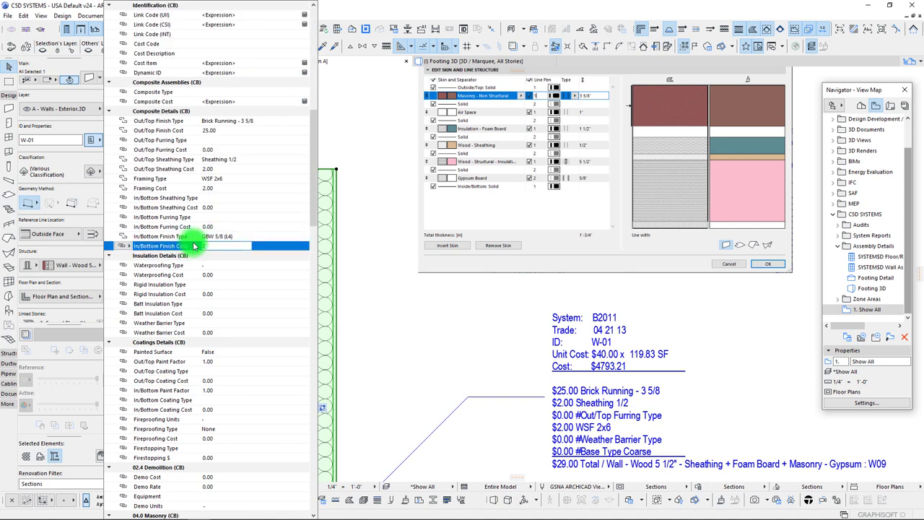
key(Return)
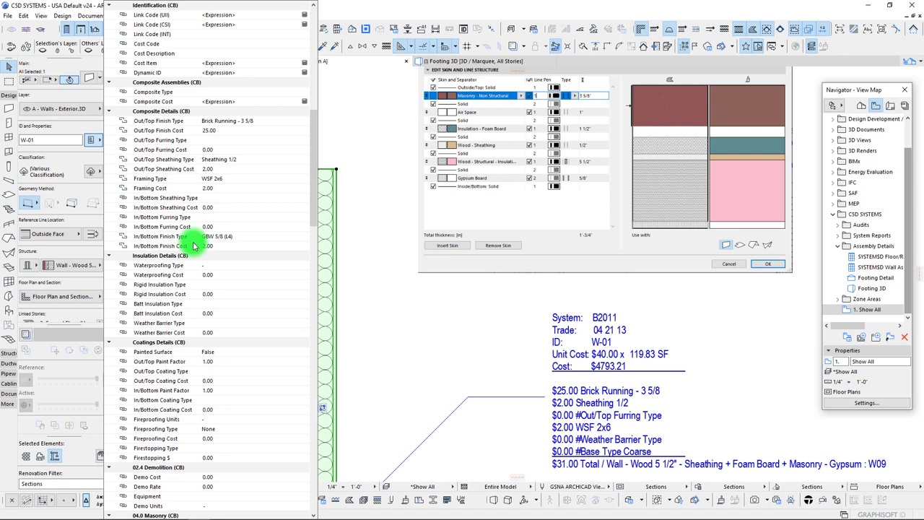
In the insulation details, set the Rigid Insulation Type to "Foam Board 1.5" and the Rigid Insulation Cost to 1.5
mouse_move(224, 311)
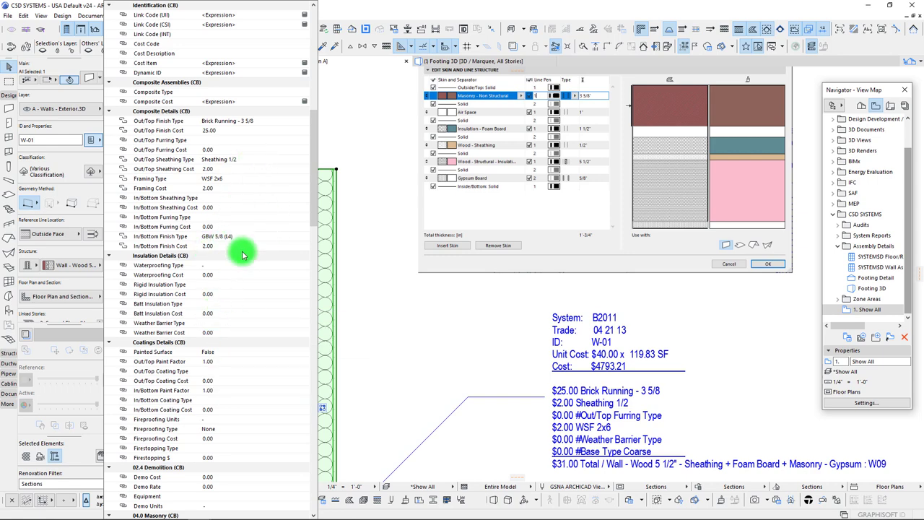
drag(314, 179, 313, 185)
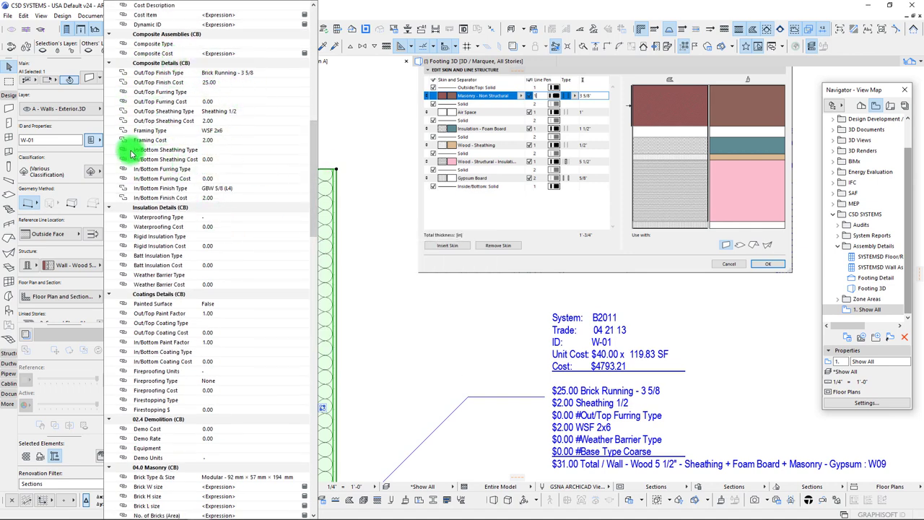
mouse_move(180, 257)
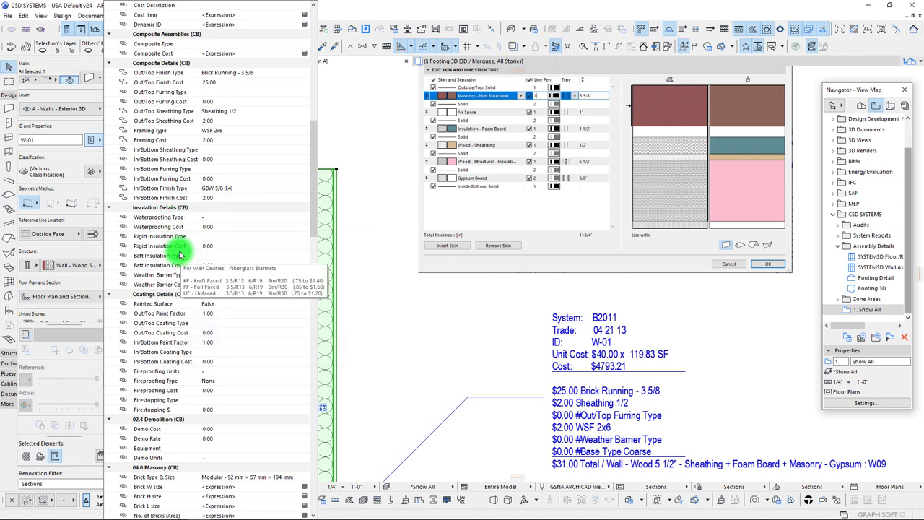
click(207, 236)
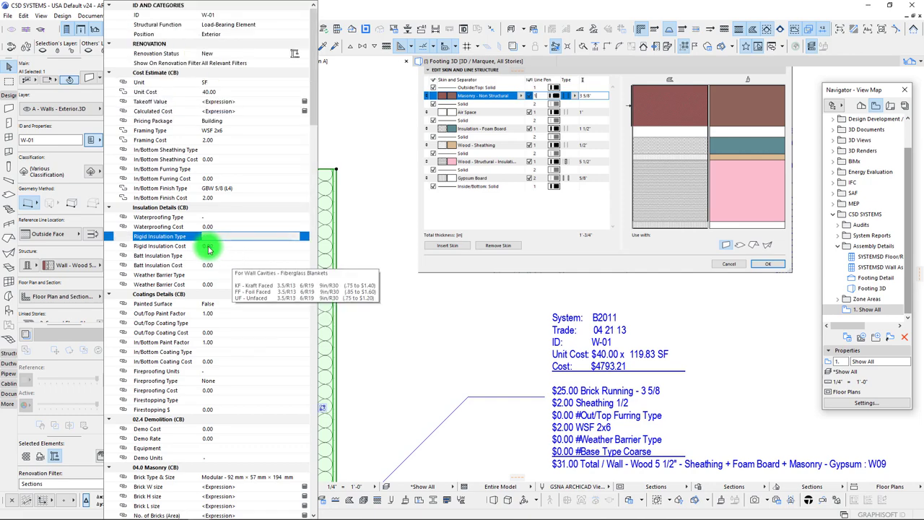
click(210, 247)
click(209, 246)
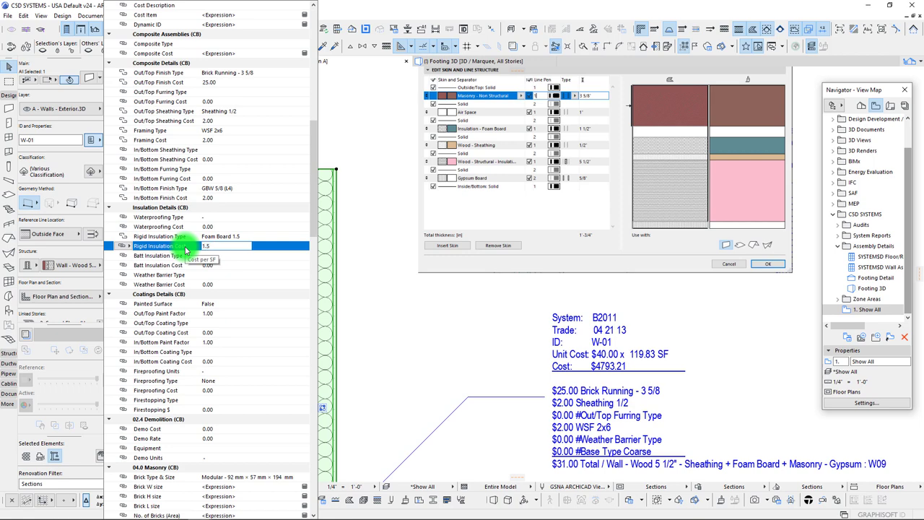
text(1.5)
key(Return)
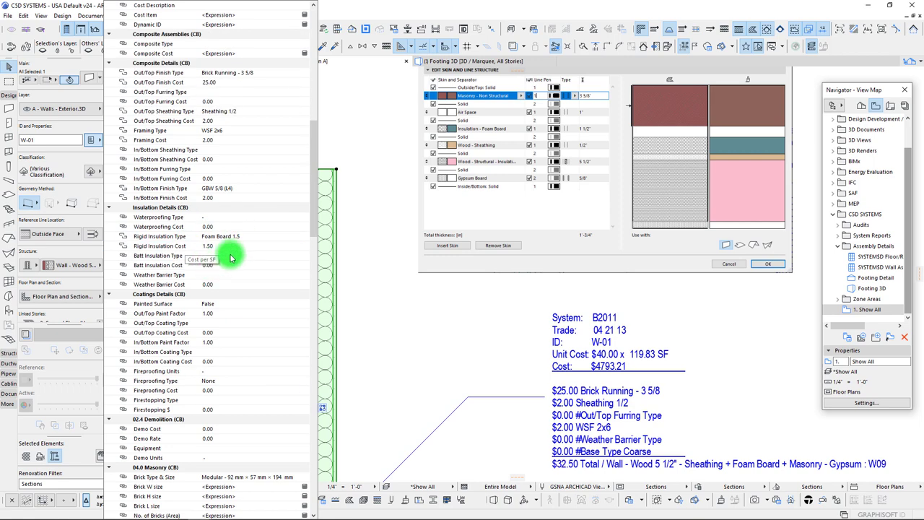
Set the wall's Batt Insulation Type to "Batt 6/R19" and its Batt Insulation Cost to 1
click(225, 259)
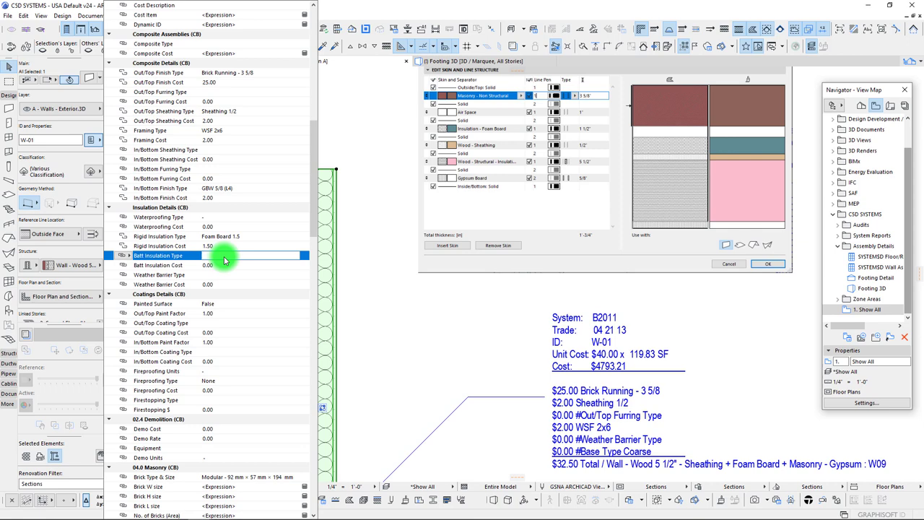
text(Batt)
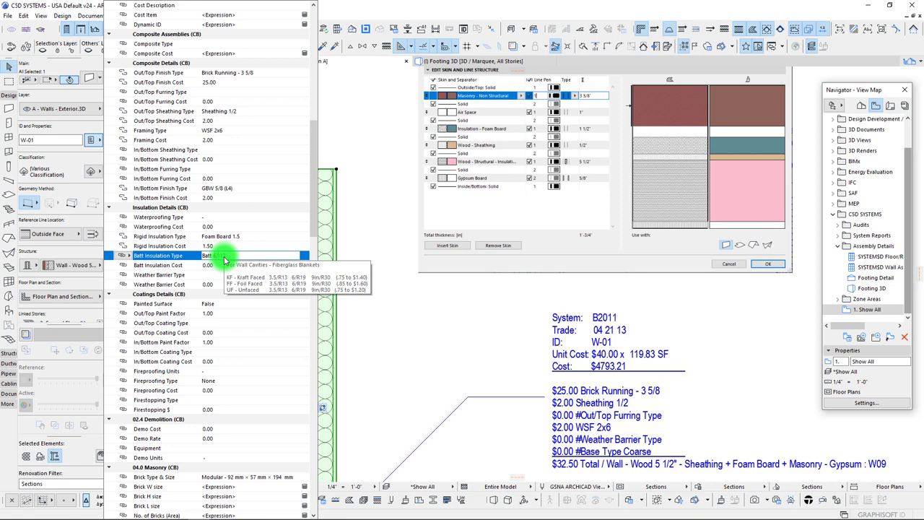
key(Return)
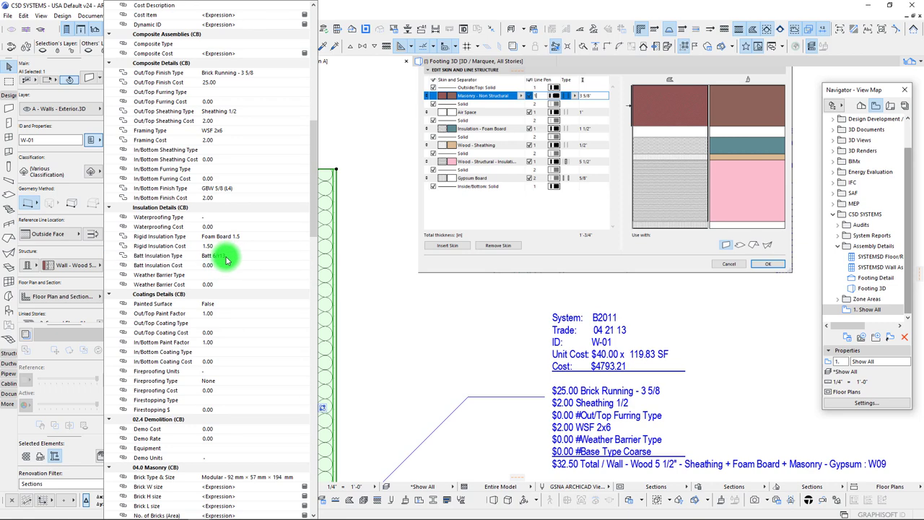
click(220, 258)
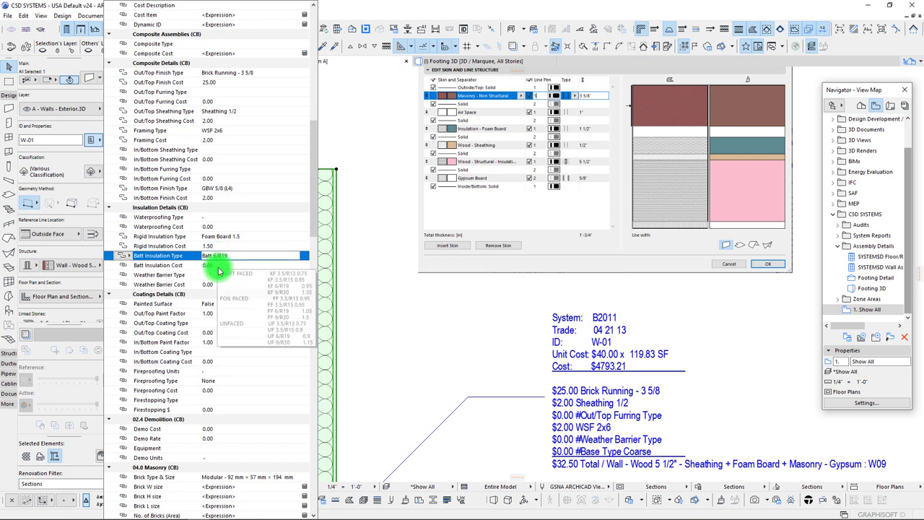
click(209, 268)
click(215, 266)
text(1)
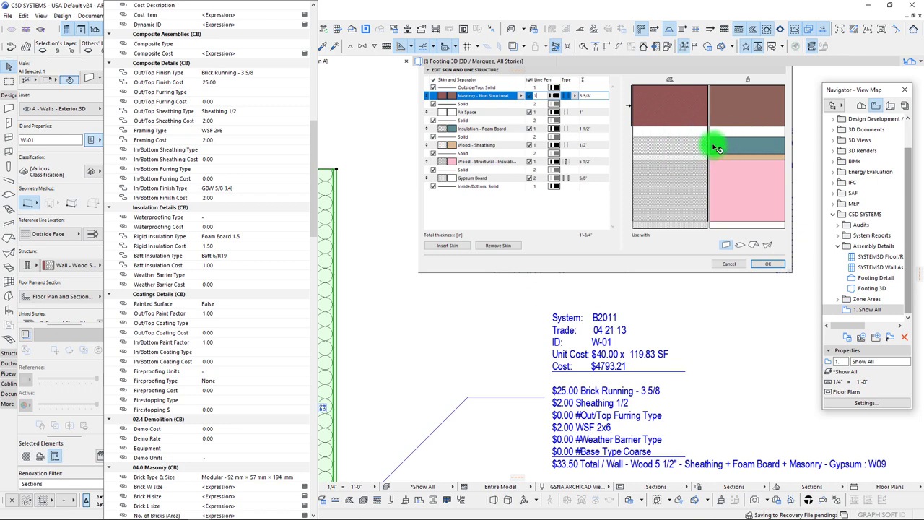
Set the wall's Weather Barrier Type to "Vapor"
click(214, 275)
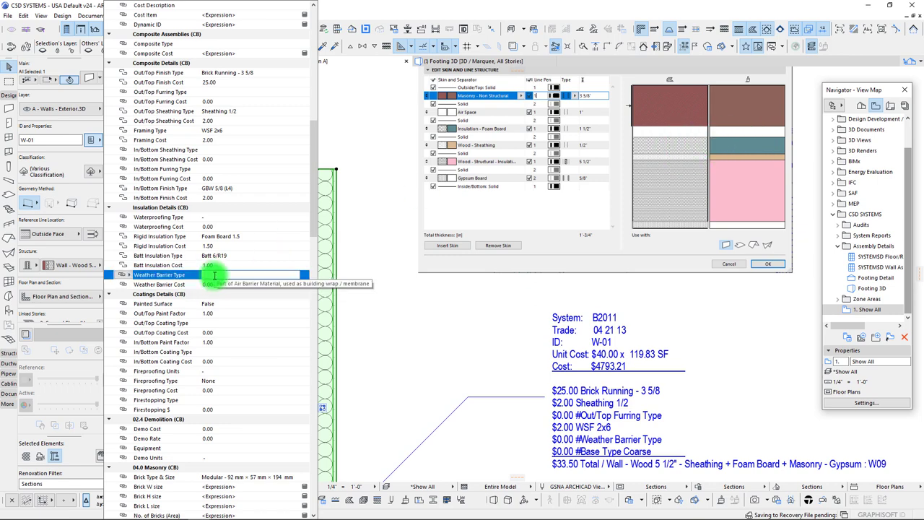
text(Vapor)
key(Return)
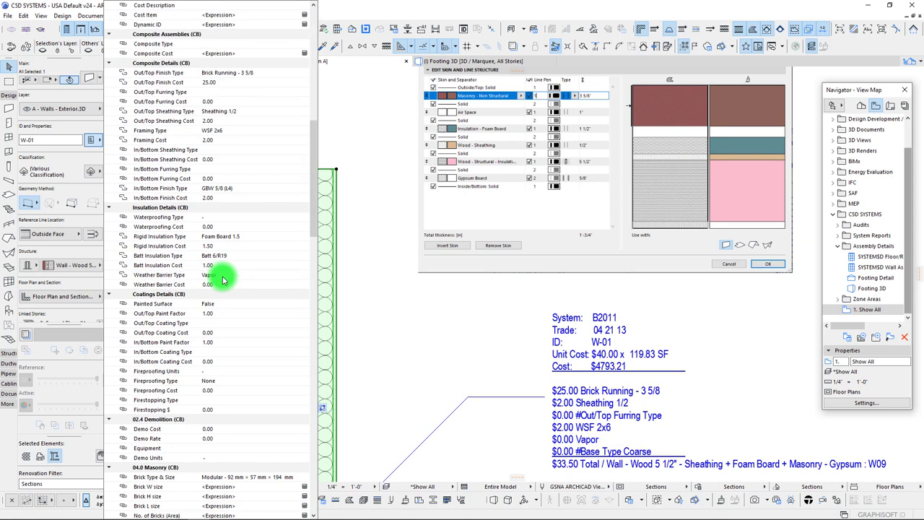
Set the wall's Weather Barrier Type to "Building Wrap" and its Weather Barrier Cost to 0.35
click(224, 276)
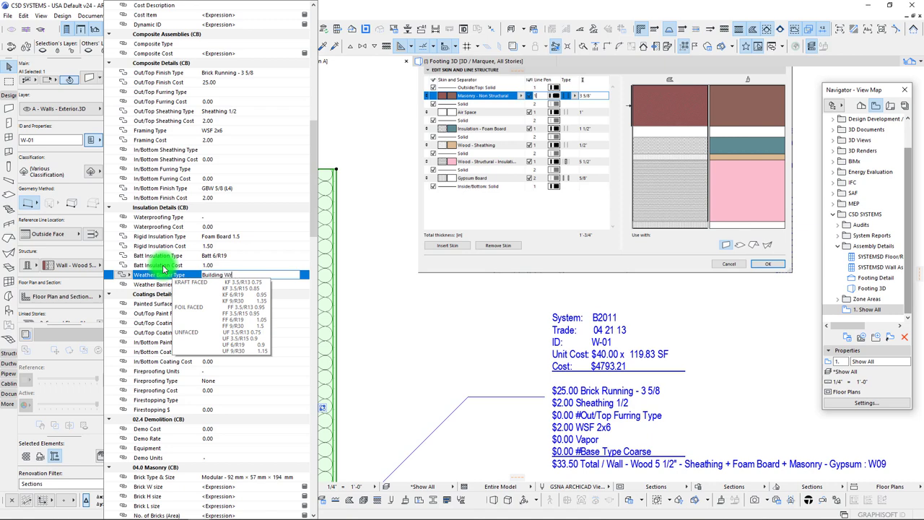
key(Return)
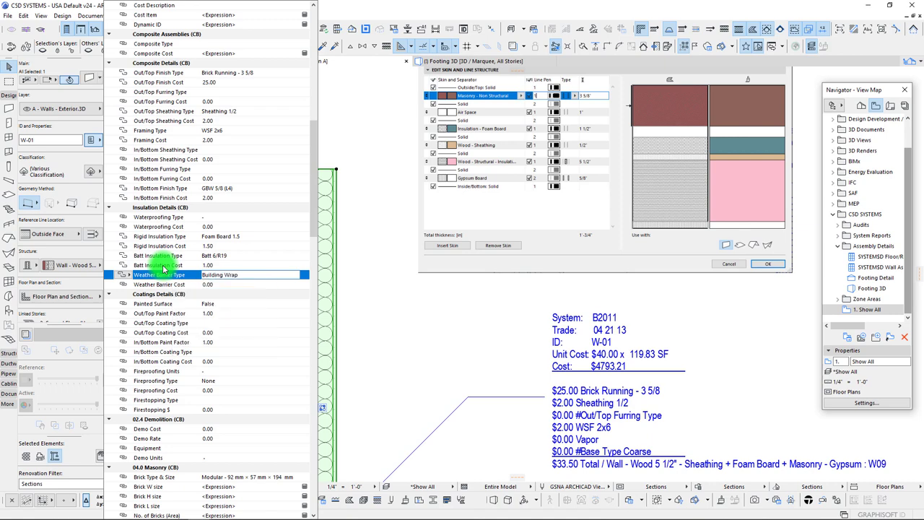
click(215, 286)
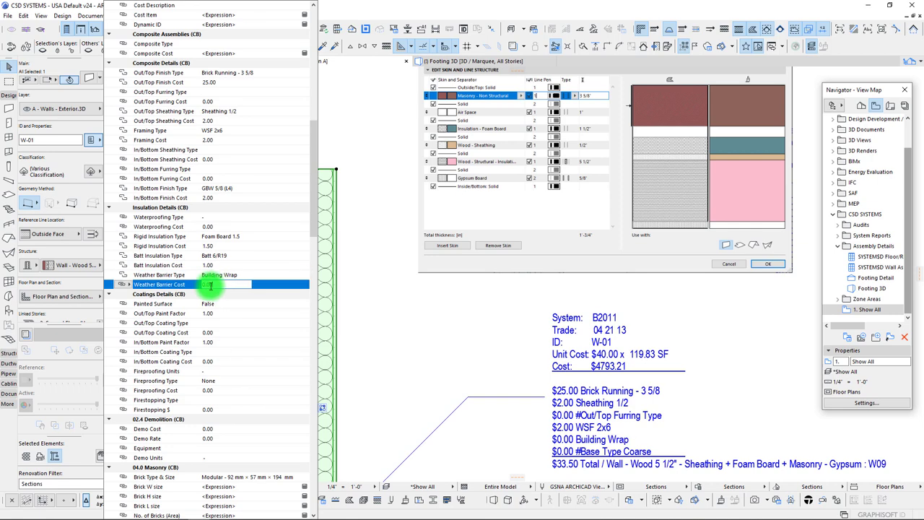
text(0.35)
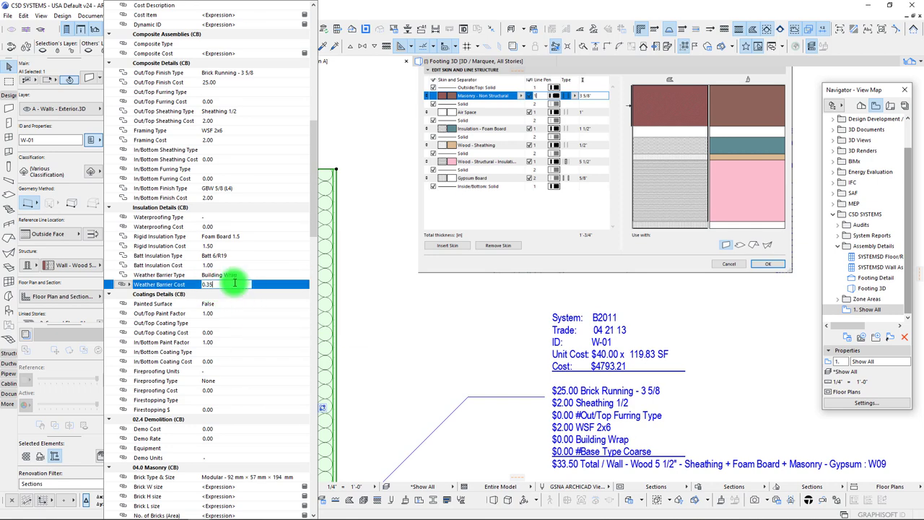
key(Return)
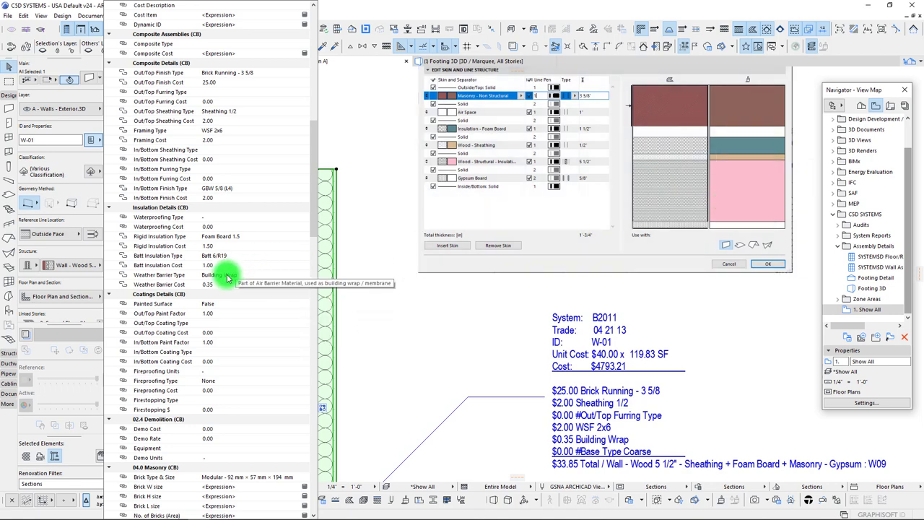
click(155, 274)
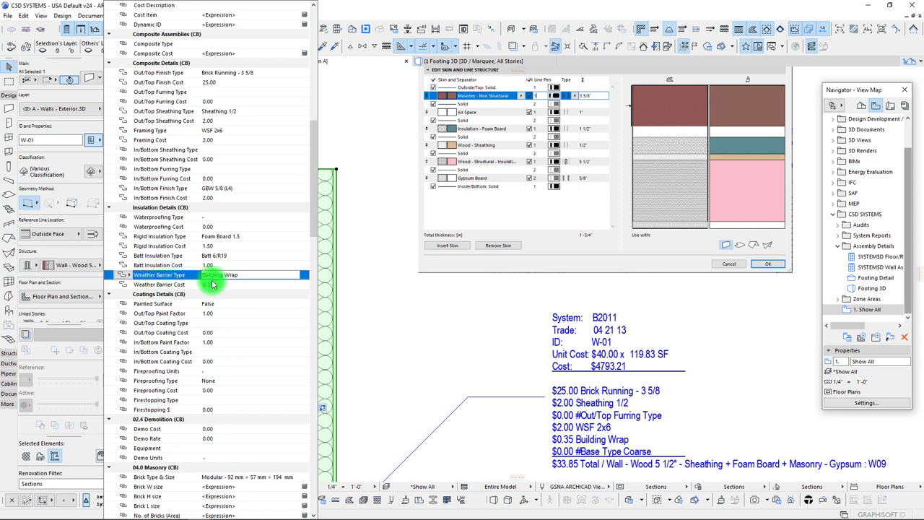
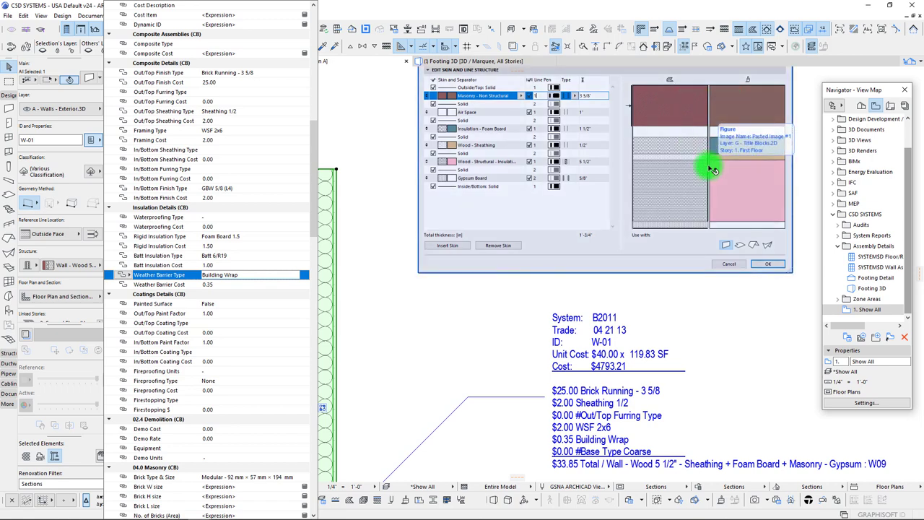
In the wall's coatings details, set the In/Bottom Coating Type to "Interior Prime + Paint" and the In/Bottom Coating Cost to 1.5
scroll(238, 217, down, 2)
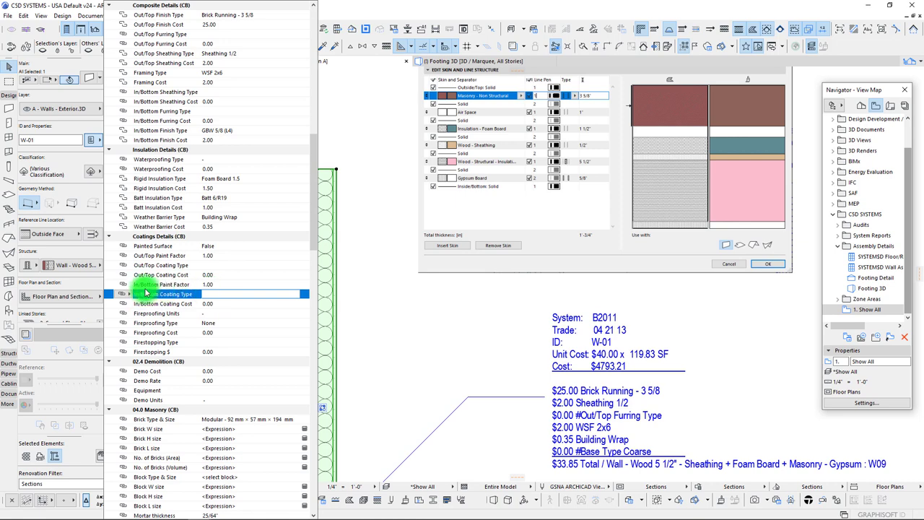
click(221, 295)
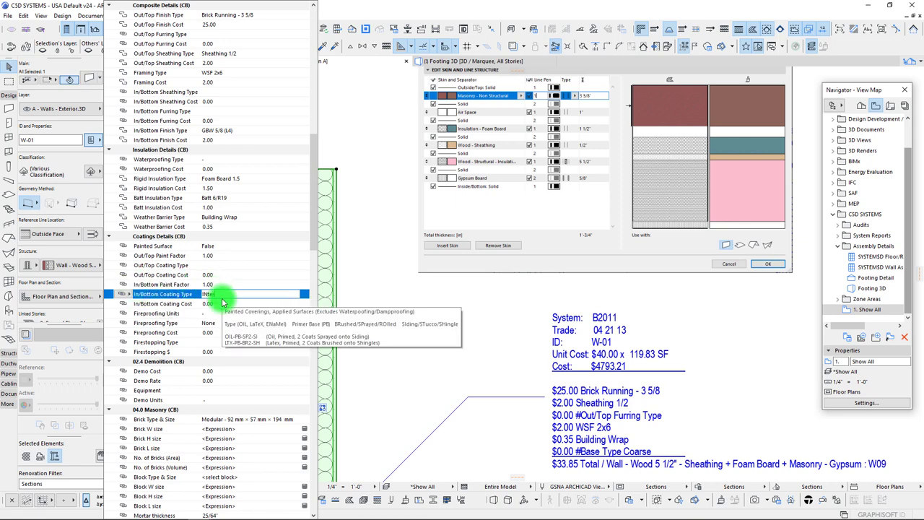
text(Interior Prime - Pa)
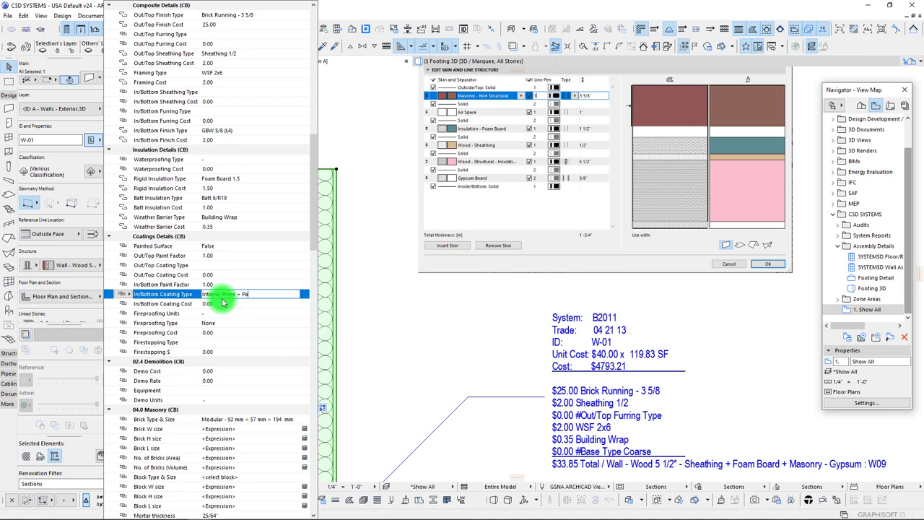
click(215, 306)
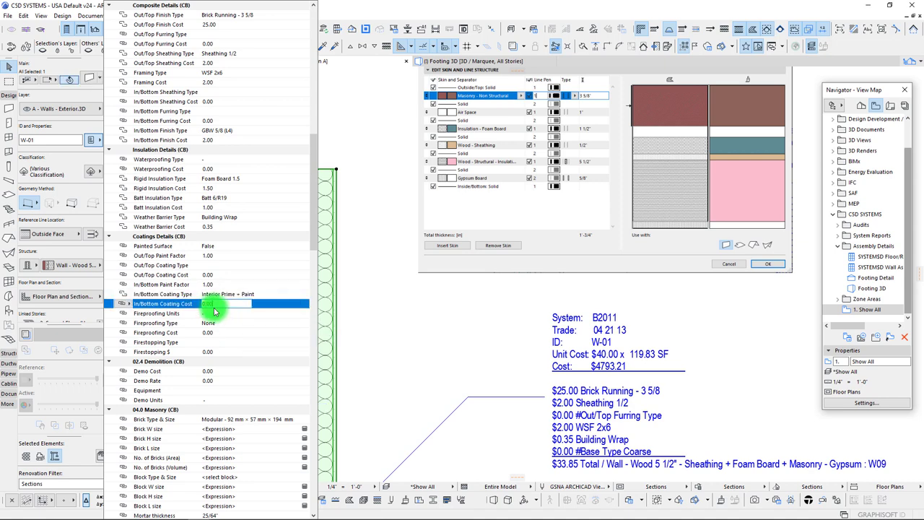
click(213, 304)
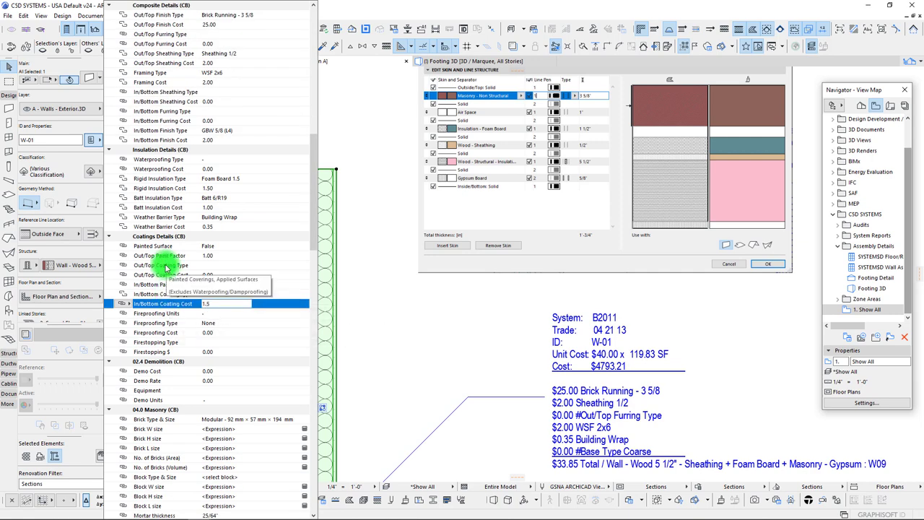
key(Return)
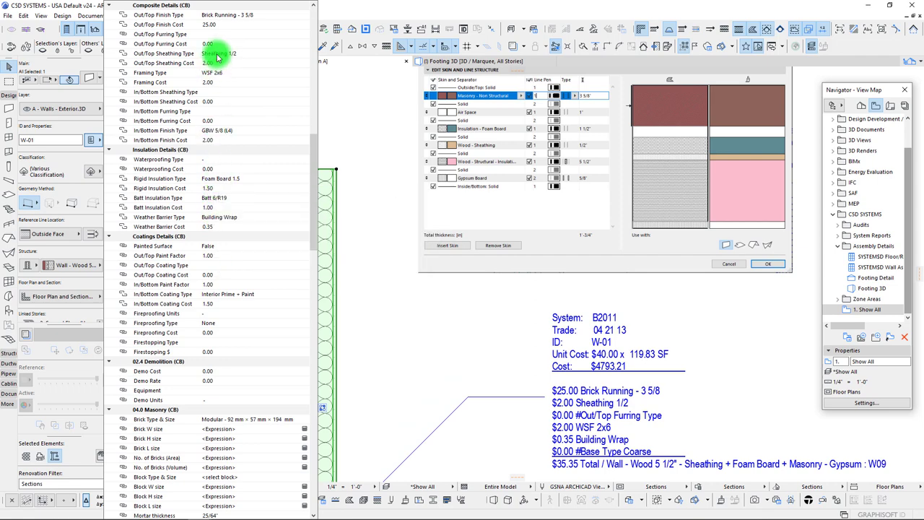
Examine the exterior wall's cost label and its autotext line items against the composite's skin structure
scroll(249, 181, up, 2)
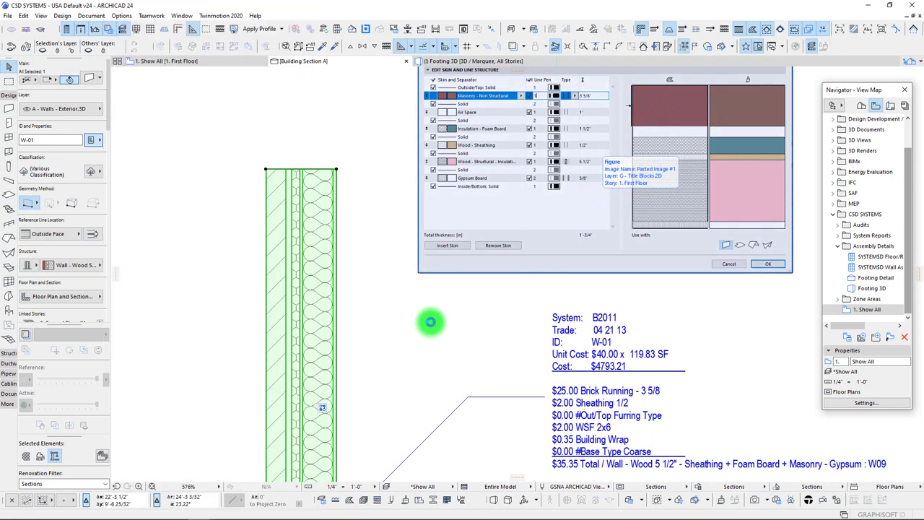
scroll(431, 316, down, 3)
scroll(411, 238, up, 2)
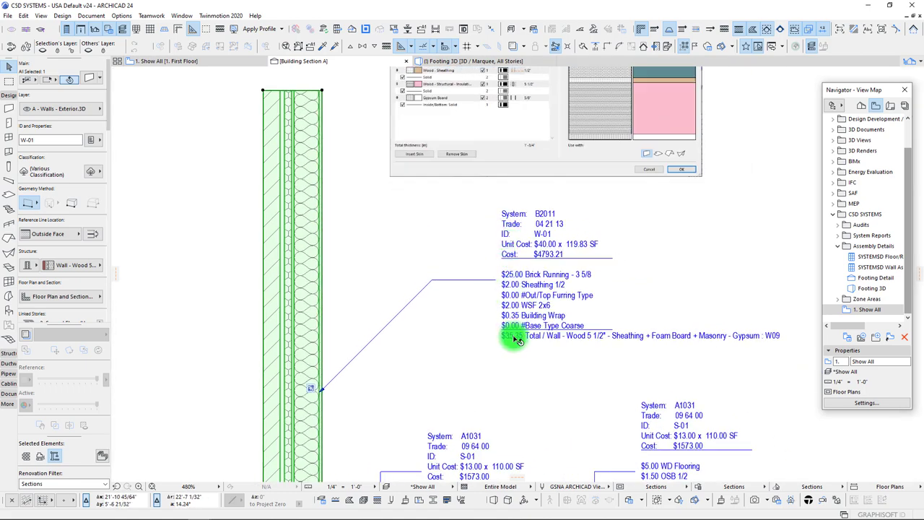
click(513, 338)
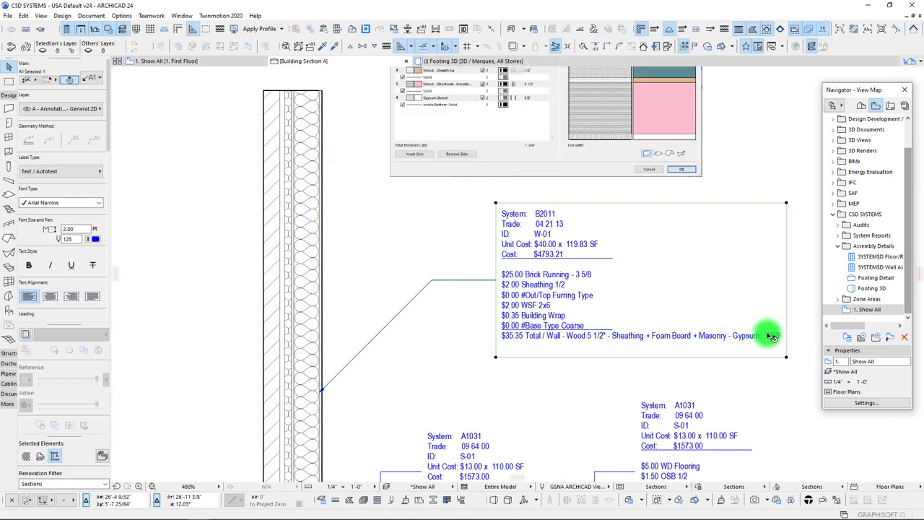
middle_drag(426, 289, 441, 227)
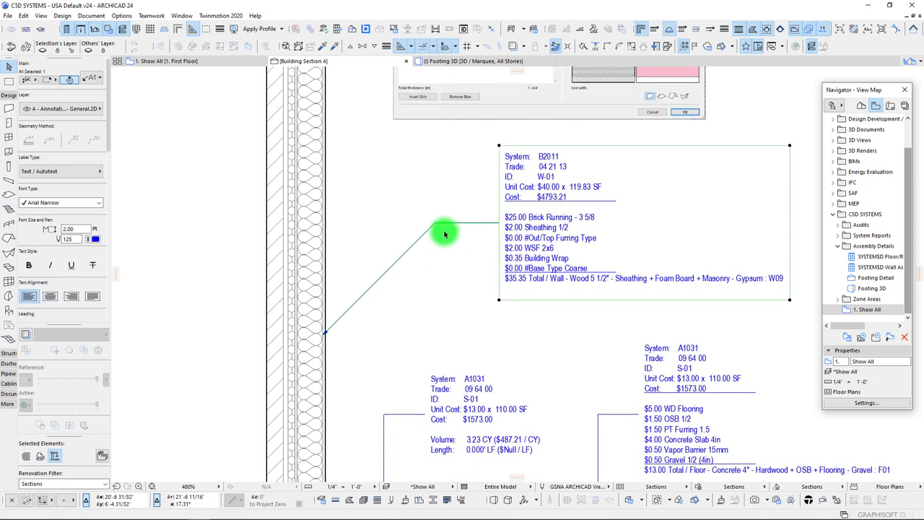
double_click(521, 250)
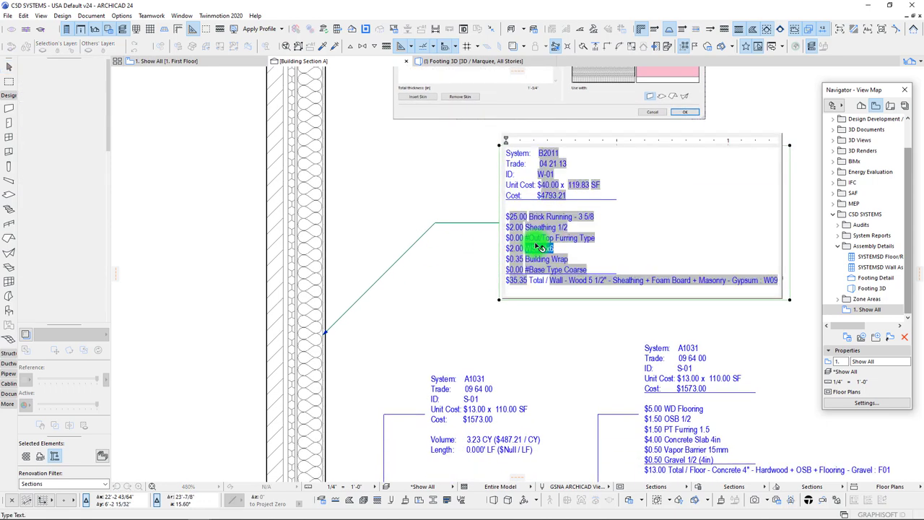
click(579, 228)
click(591, 226)
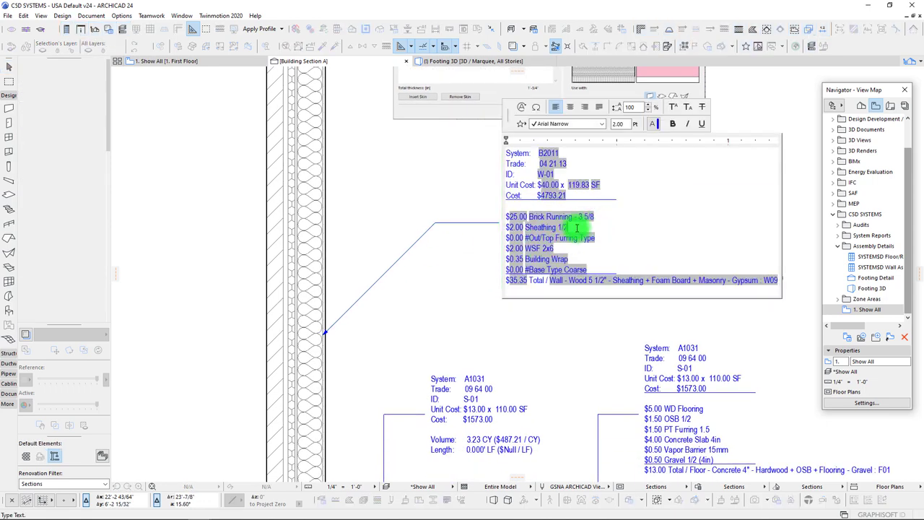
double_click(519, 238)
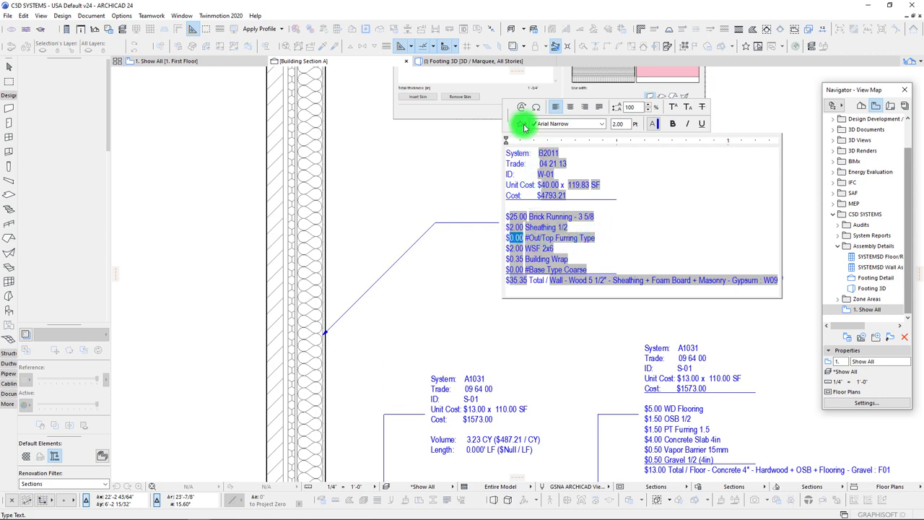
click(420, 195)
mouse_move(425, 186)
middle_down()
mouse_move(436, 211)
mouse_move(423, 305)
middle_up()
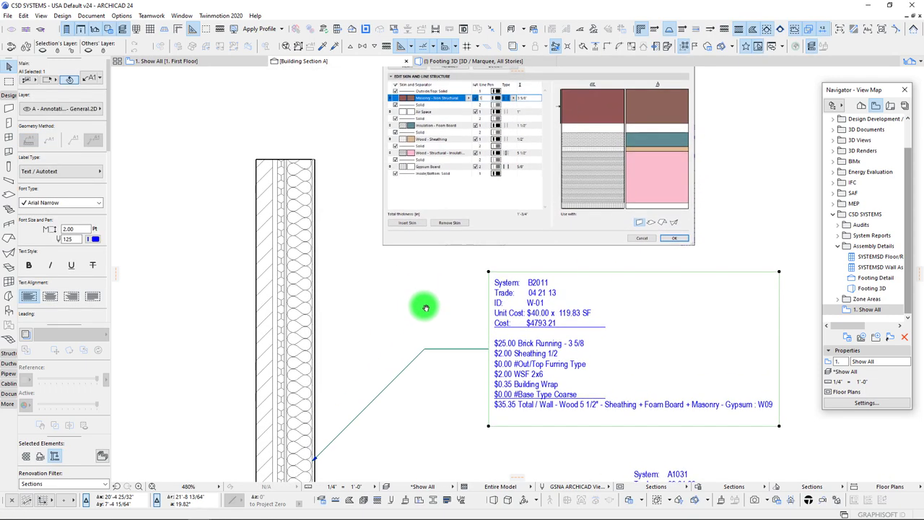
In the wall's cost label, move the Out/Top Furring line directly beneath the Brick Running line
double_click(541, 355)
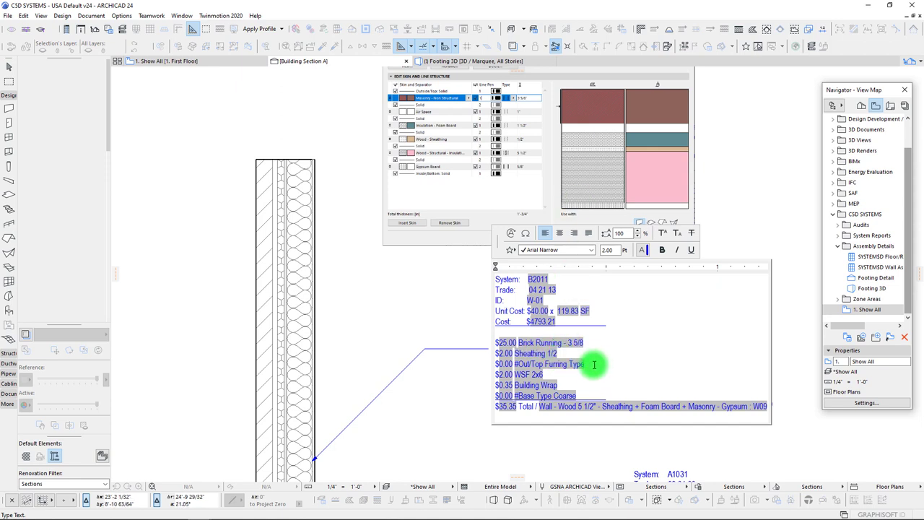
drag(592, 364, 498, 366)
key(ctrl+c)
key(BackSpace)
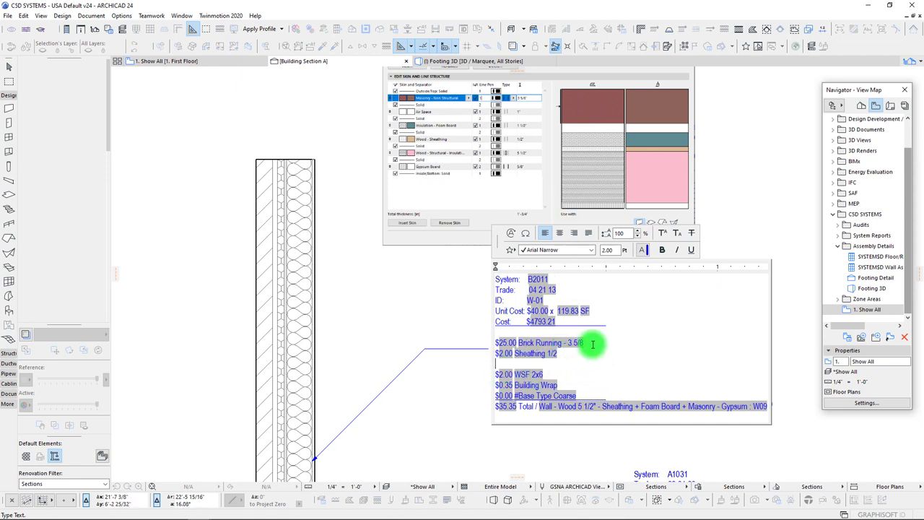
click(593, 344)
key(Return)
key(ctrl+v)
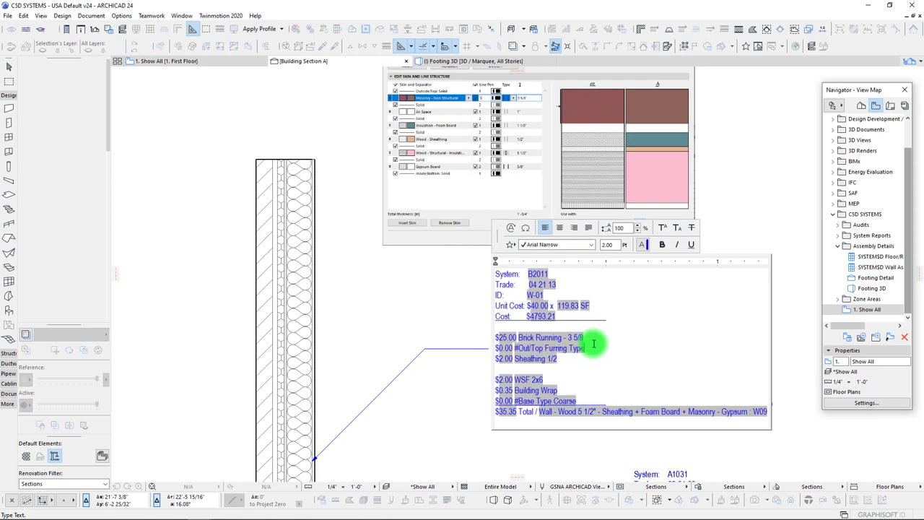
Replace the furring line's cost autotext with Weather Barrier Type and move that autotext to the end of the line
double_click(508, 349)
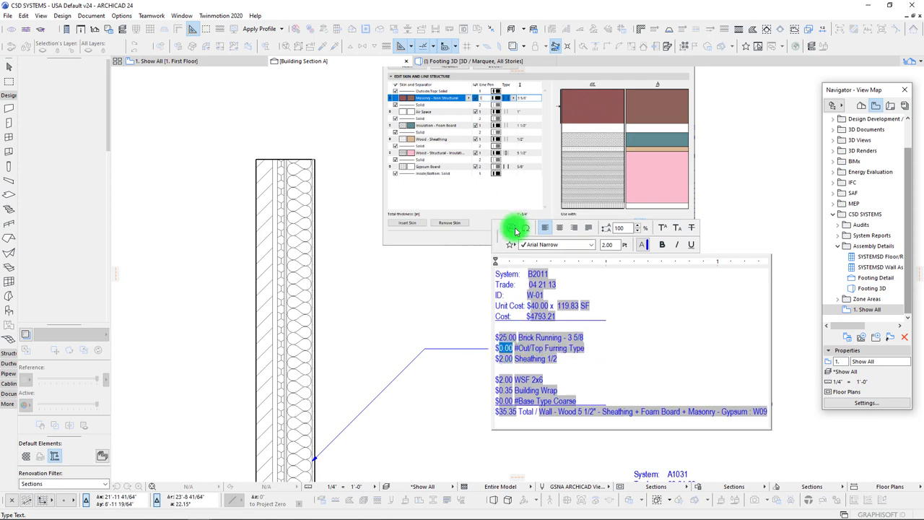
click(514, 230)
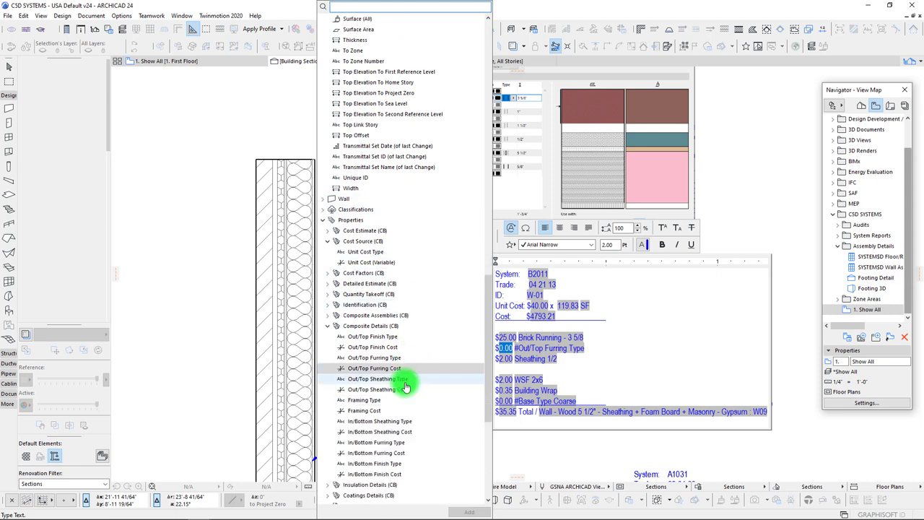
scroll(390, 382, down, 3)
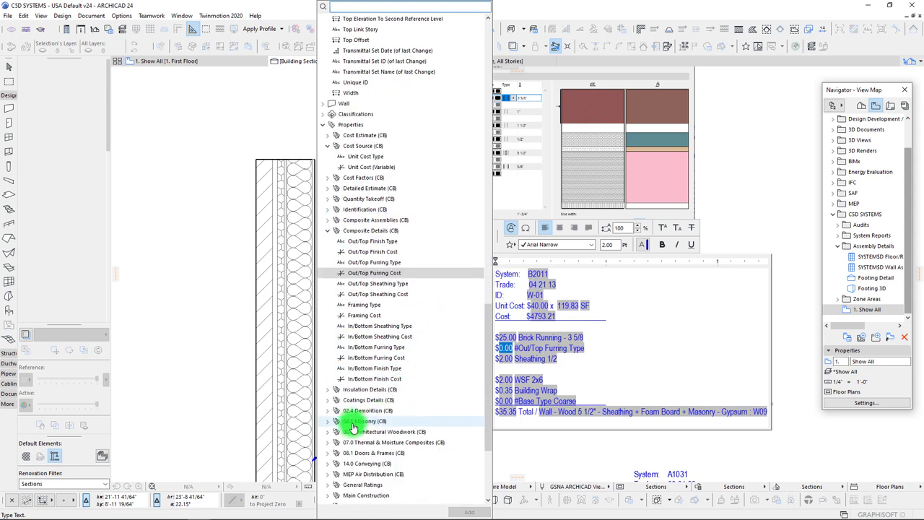
click(327, 389)
click(376, 464)
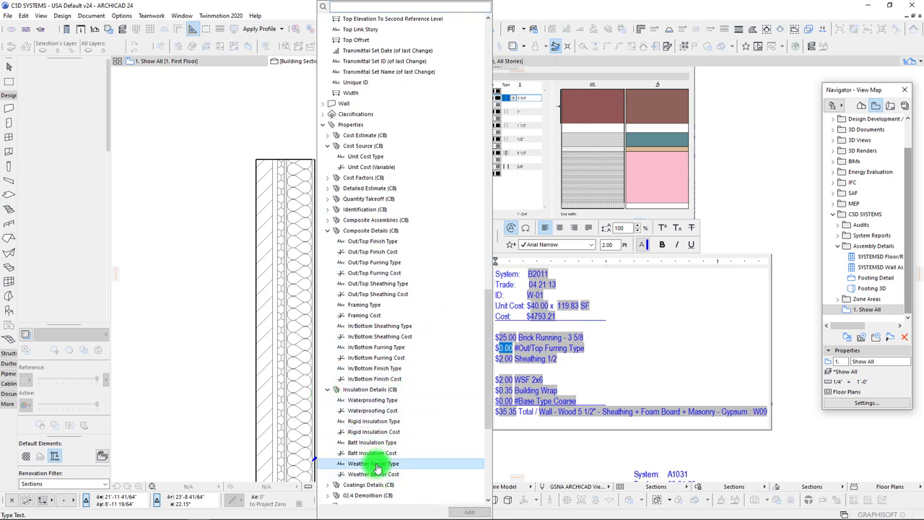
double_click(377, 464)
click(576, 350)
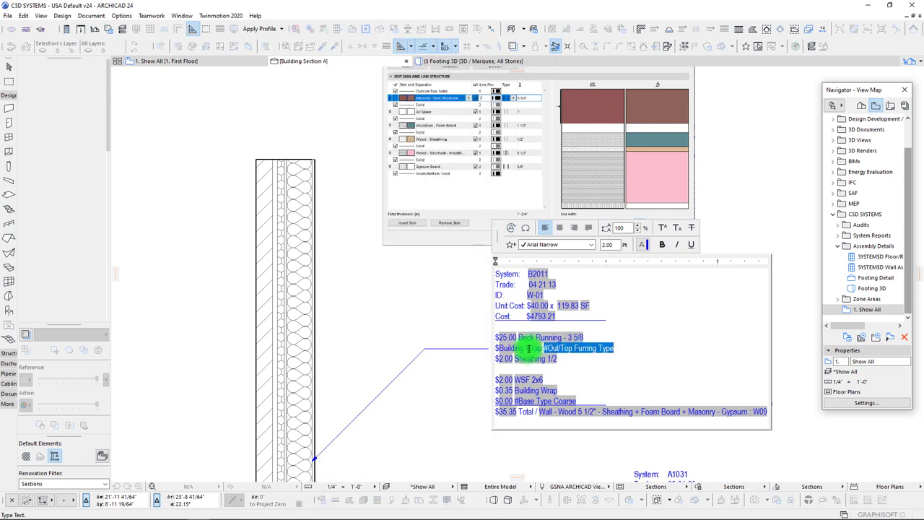
click(530, 348)
key(Delete)
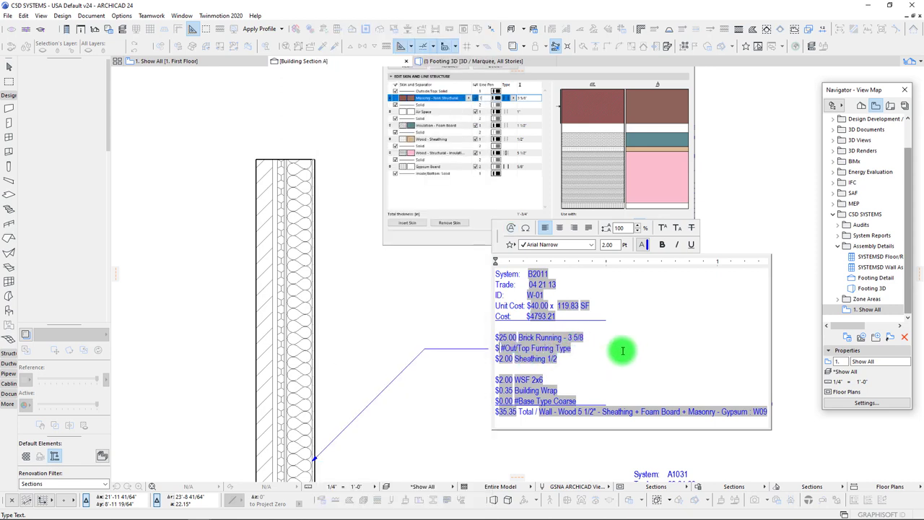
click(584, 350)
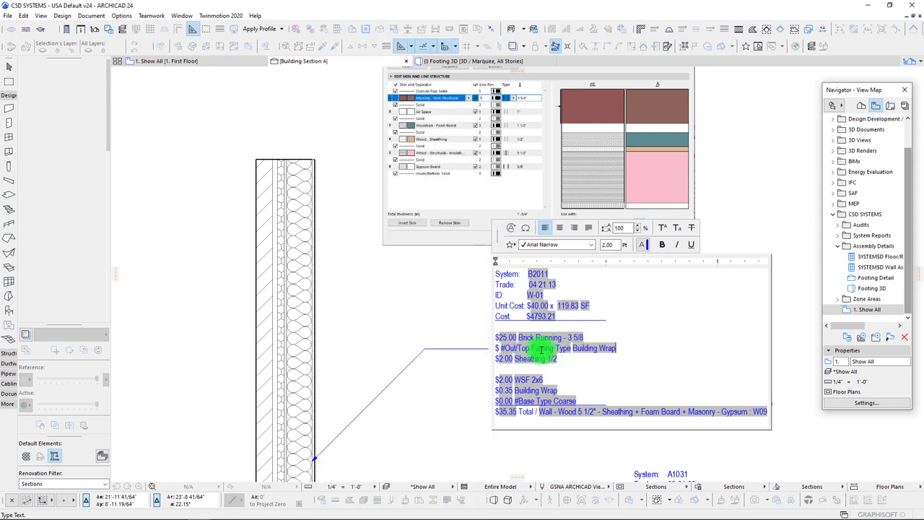
Replace the Out/Top Furring Type autotext in the label's second item line with Weather Barrier Cost
click(542, 349)
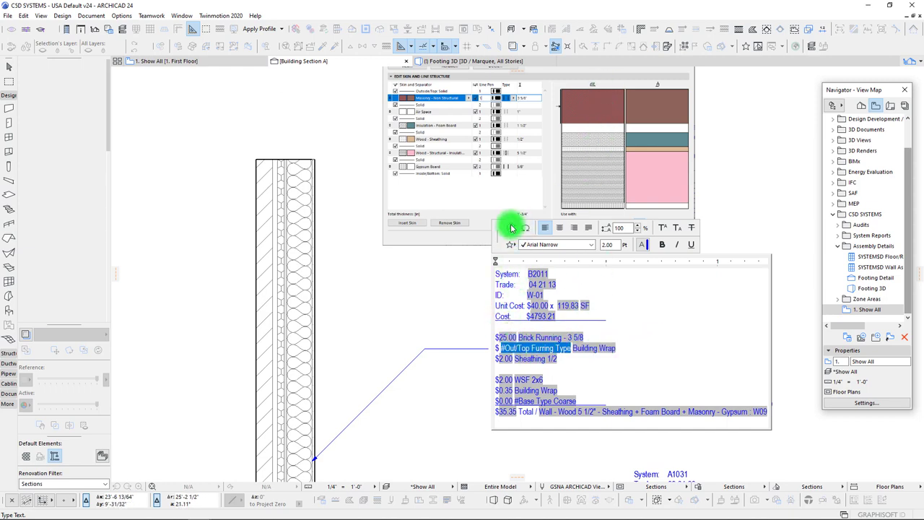
click(510, 228)
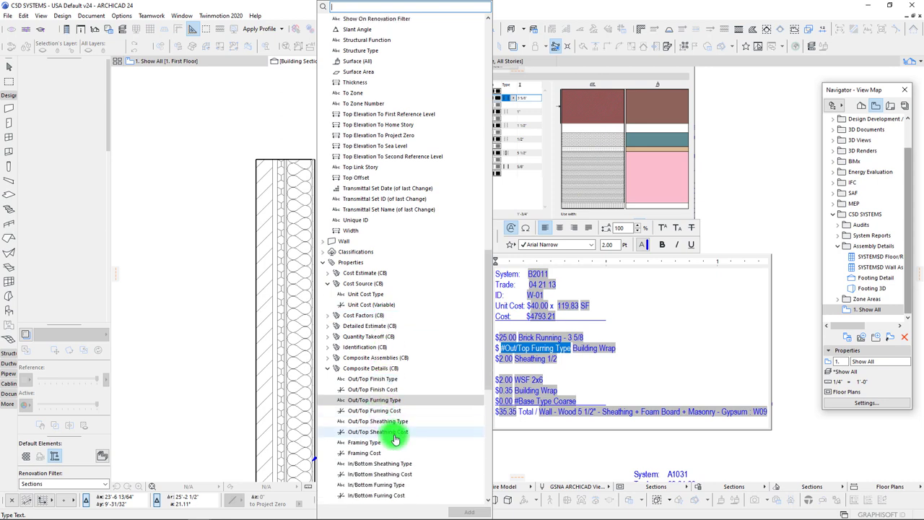
scroll(361, 426, down, 1)
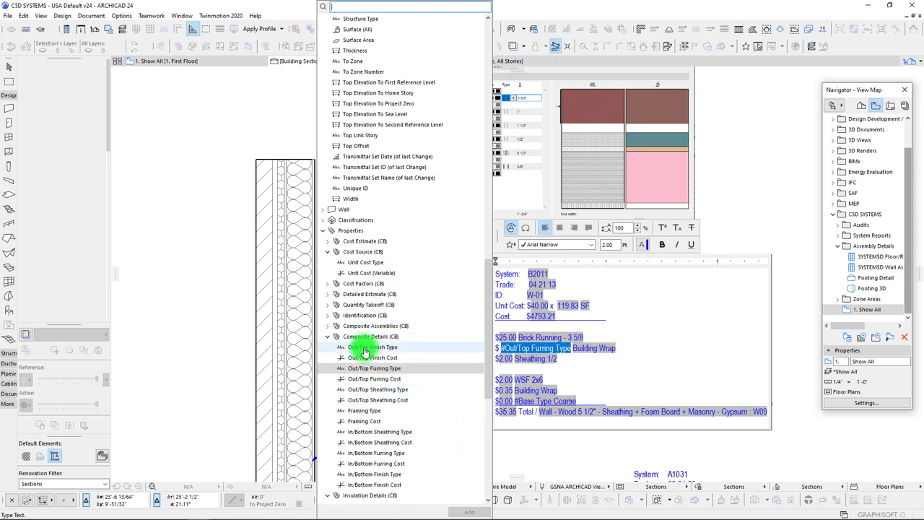
scroll(372, 411, down, 5)
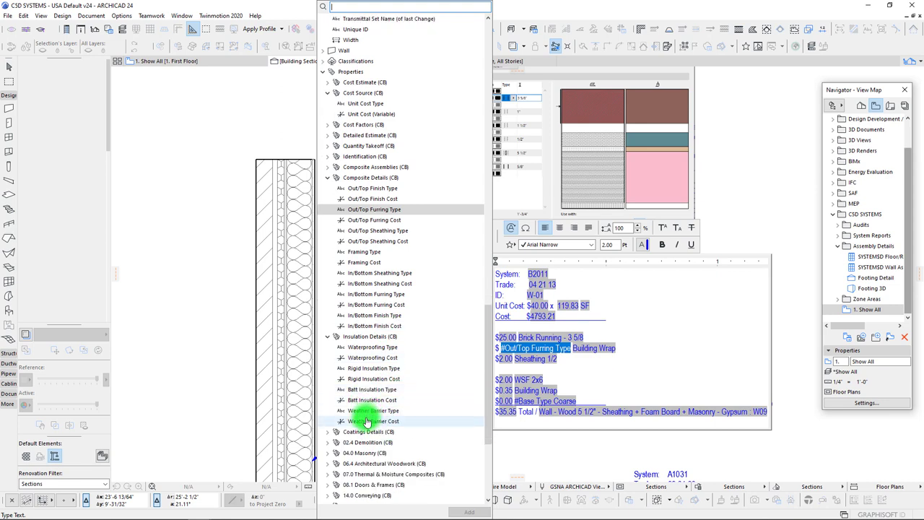
double_click(367, 421)
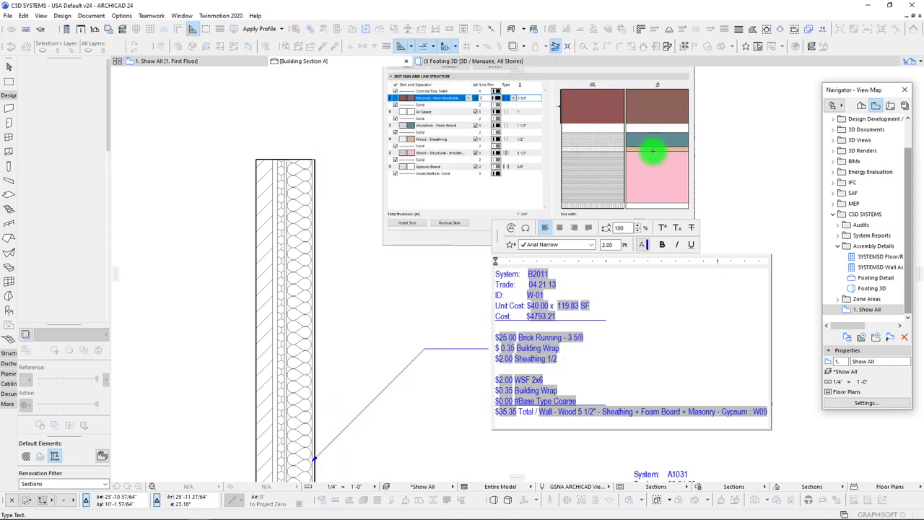
Move the WSF 2x6 framing line up into the empty line directly beneath the Sheathing 1/2 line
click(525, 360)
click(503, 358)
click(541, 360)
click(533, 379)
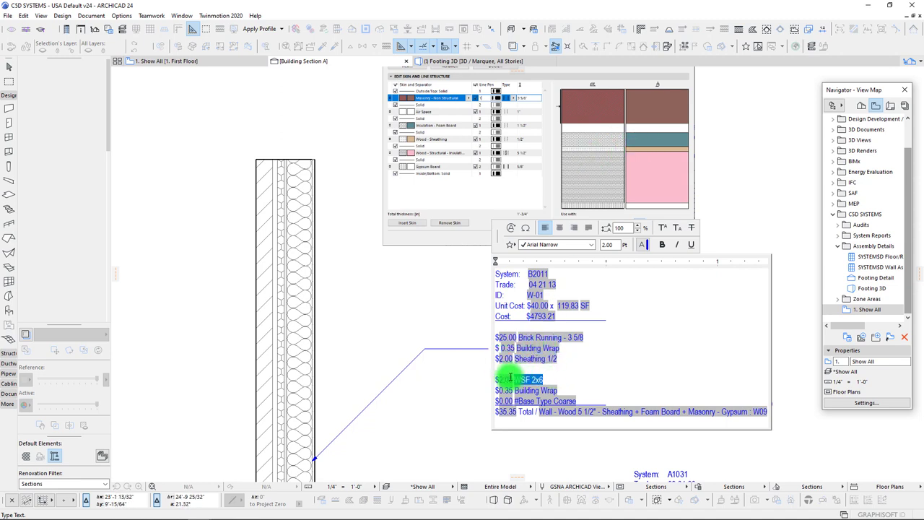
key(Delete)
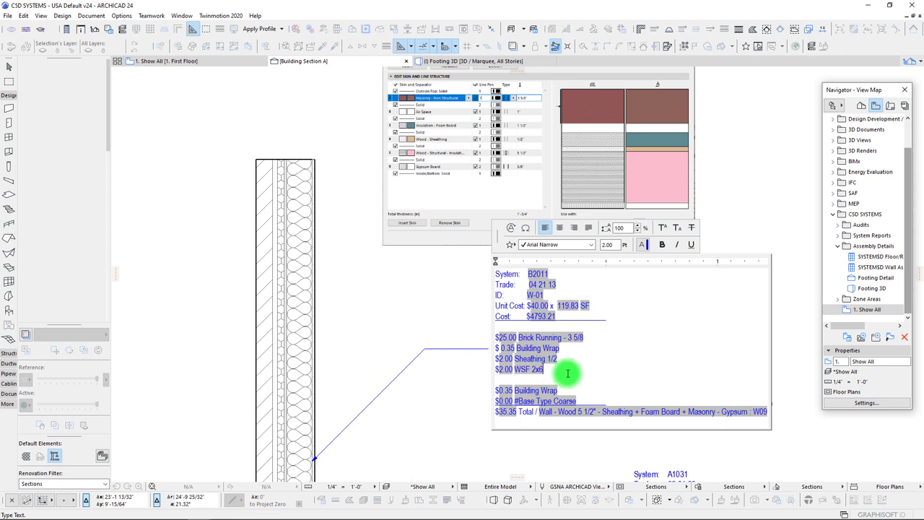
In the label's second Building Wrap line, replace the cost autotext with Batt Insulation Cost and the type autotext with Batt Insulation Type
drag(514, 390, 560, 390)
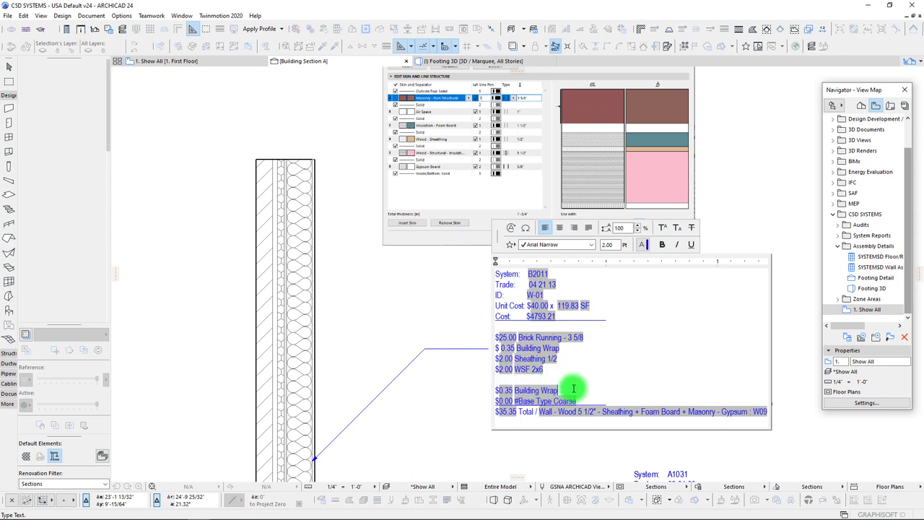
drag(496, 390, 607, 391)
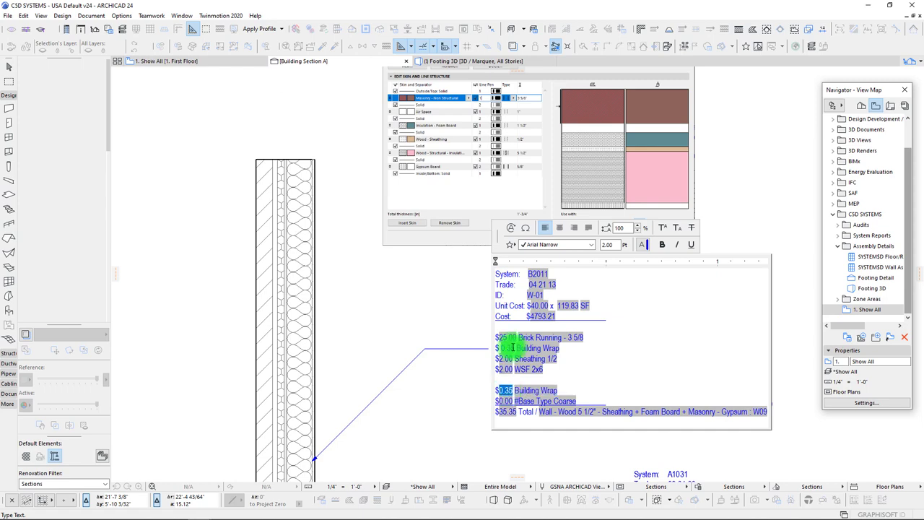
click(510, 228)
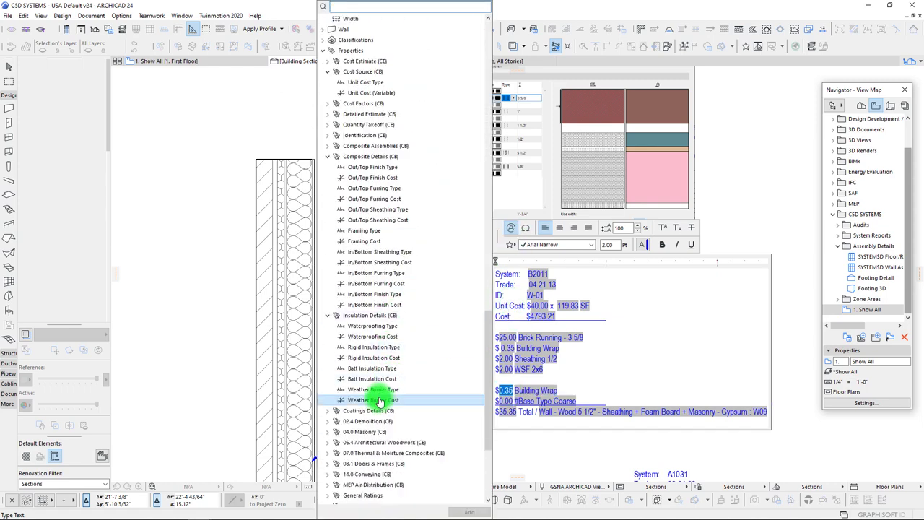
double_click(369, 382)
click(530, 391)
click(508, 231)
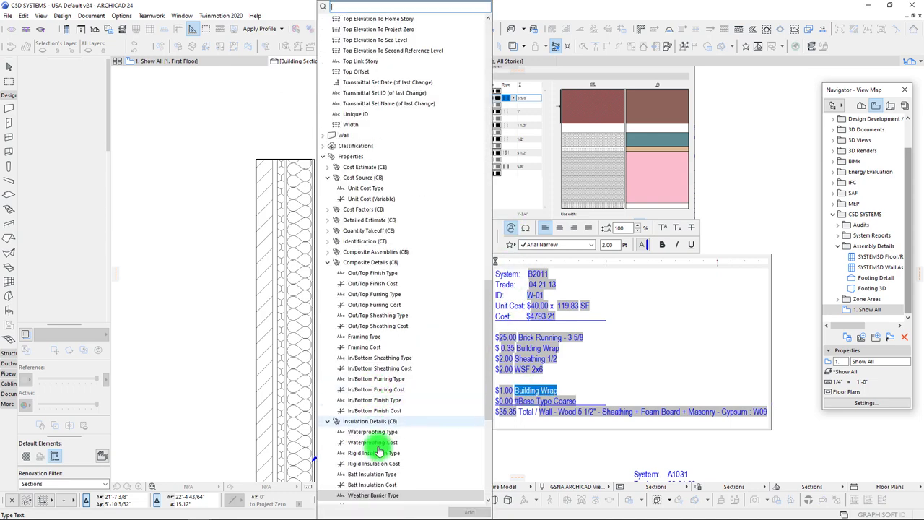
scroll(374, 426, down, 1)
double_click(371, 442)
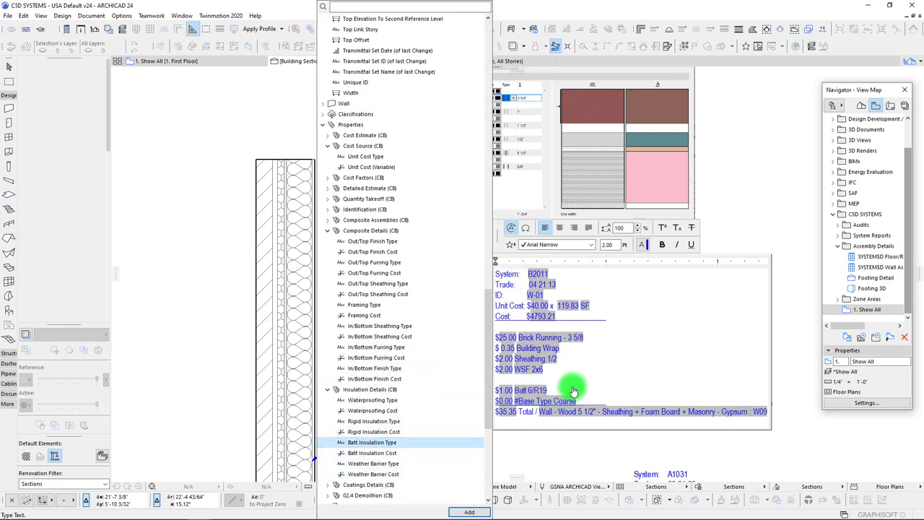
In the last item line, replace the Base Coarse cost and type autotexts with In/Bottom Finish Cost and In/Bottom Finish Type
double_click(504, 400)
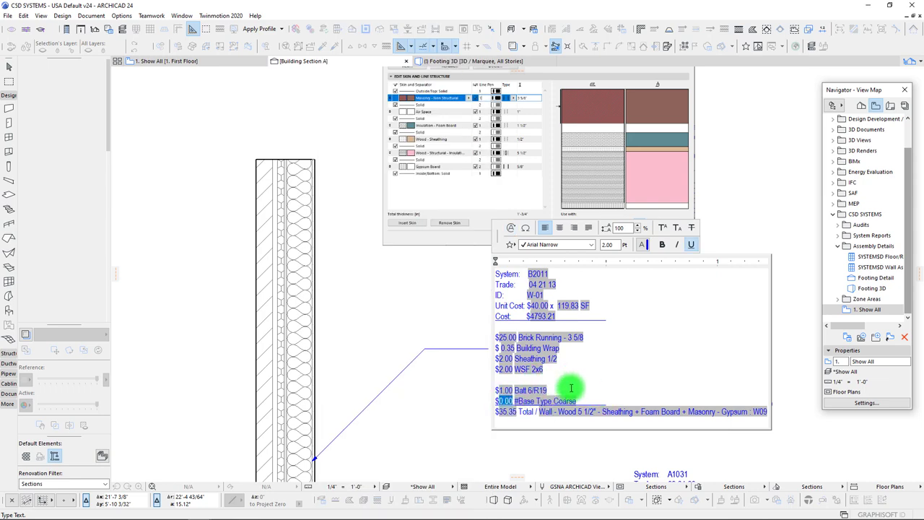
click(508, 230)
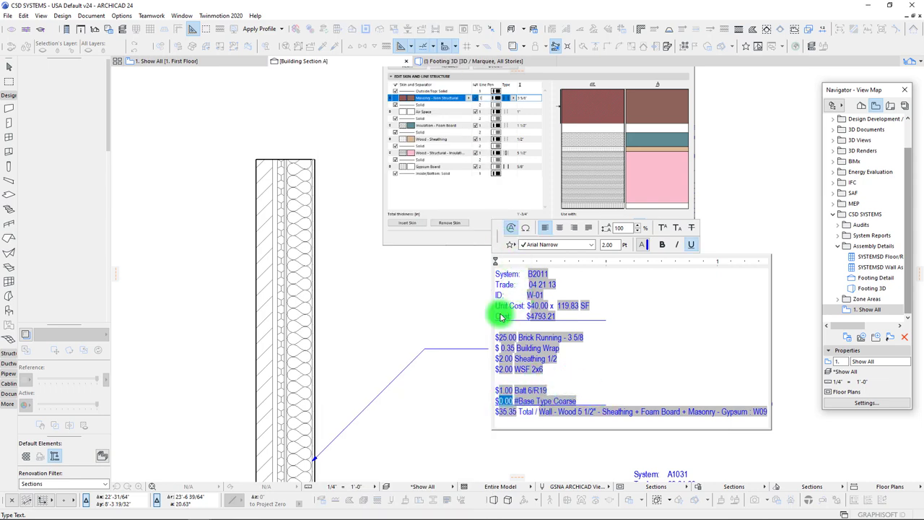
scroll(407, 428, down, 1)
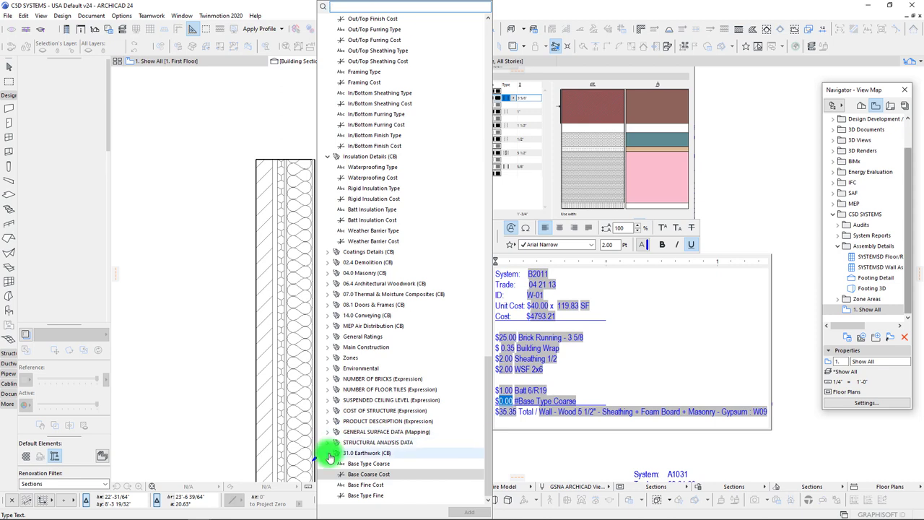
scroll(332, 397, up, 2)
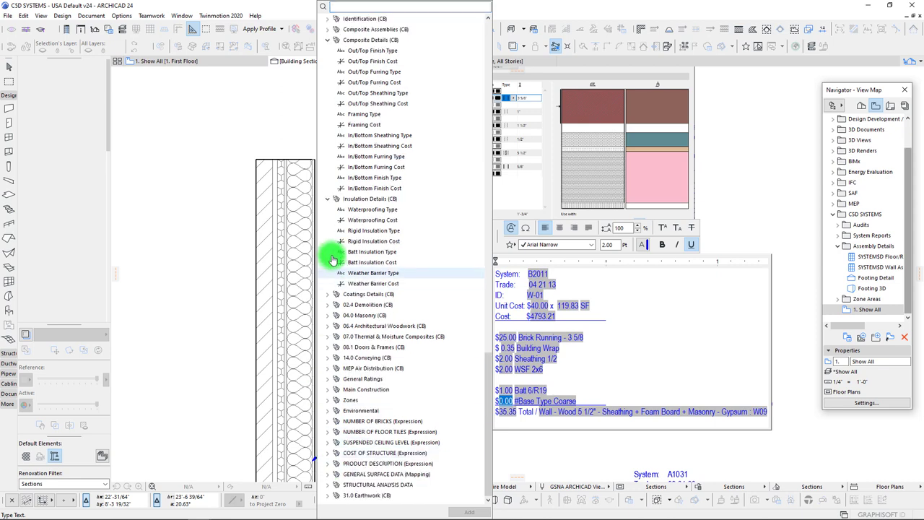
double_click(372, 187)
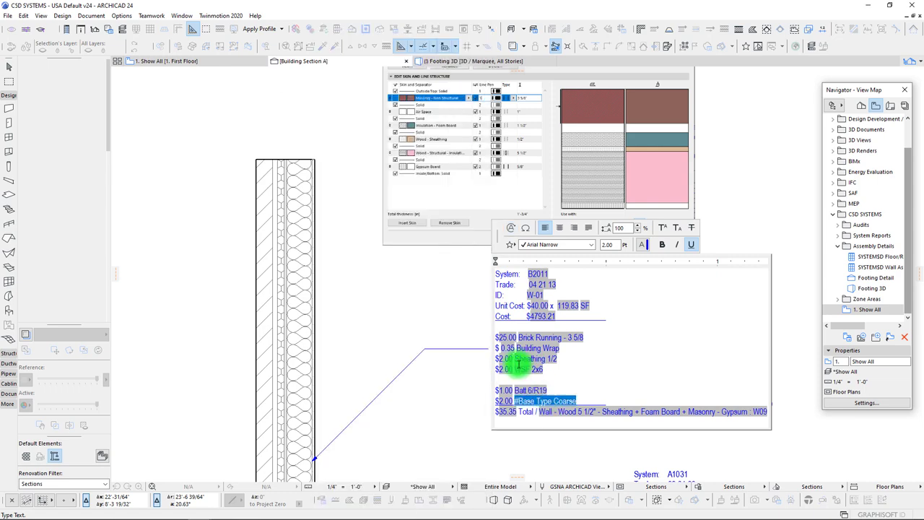
click(510, 227)
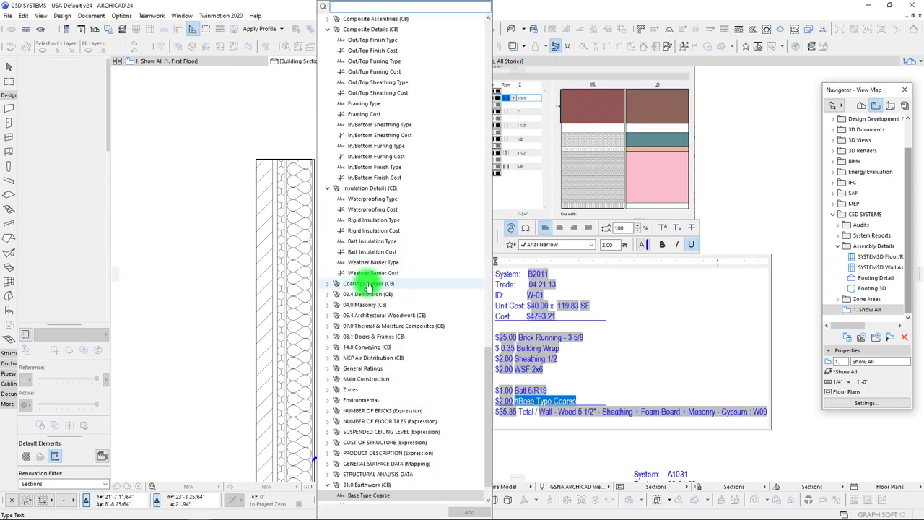
double_click(373, 167)
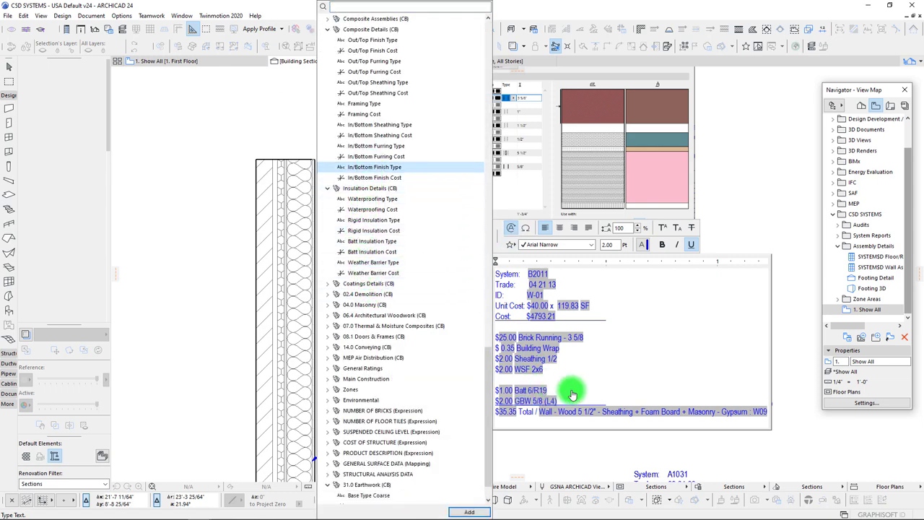
Add a dollar item line beneath Building Wrap containing the Rigid Insulation Cost and Rigid Insulation Type autotexts
click(538, 379)
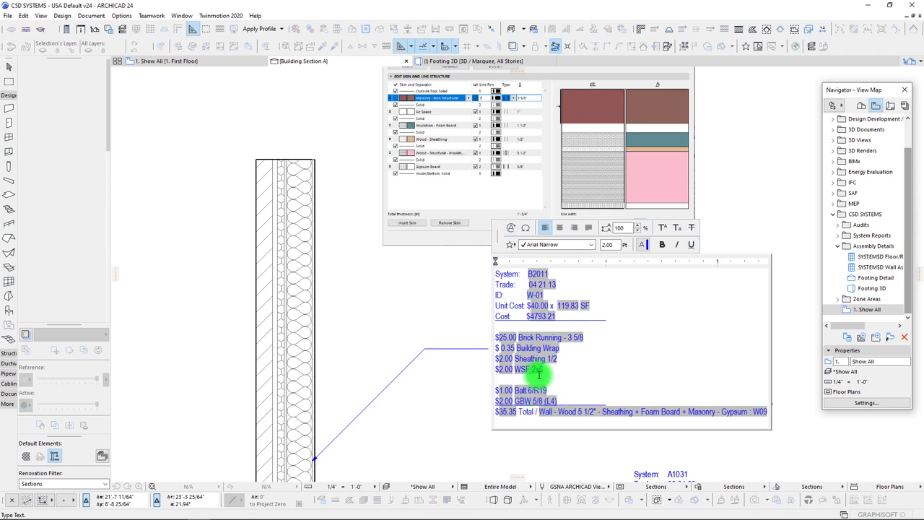
click(565, 348)
key(Return)
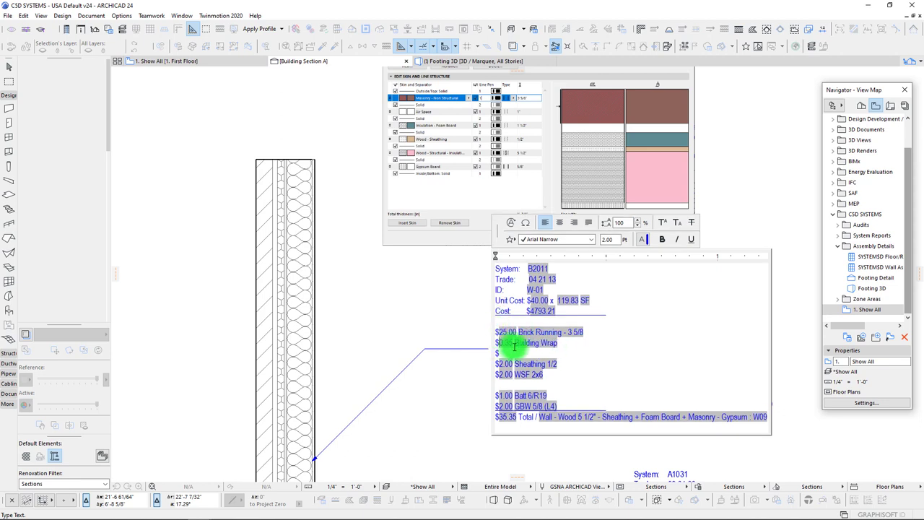
click(511, 222)
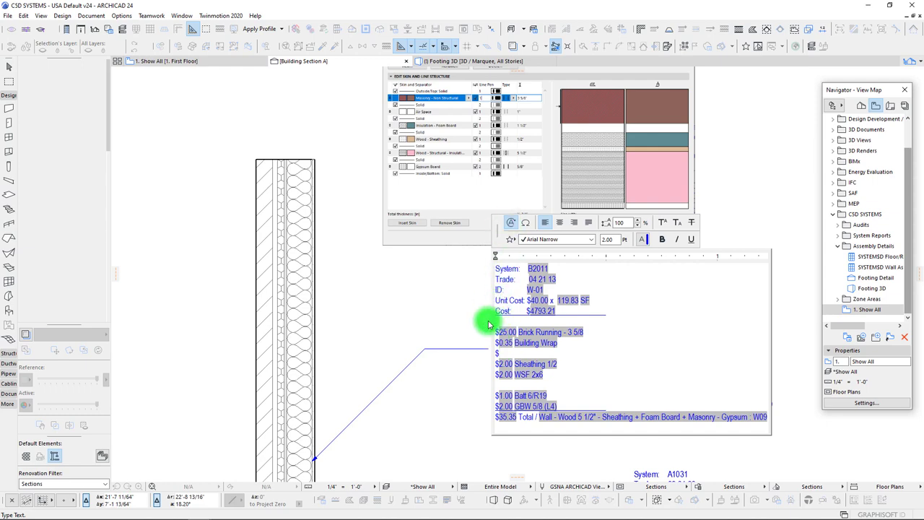
click(323, 124)
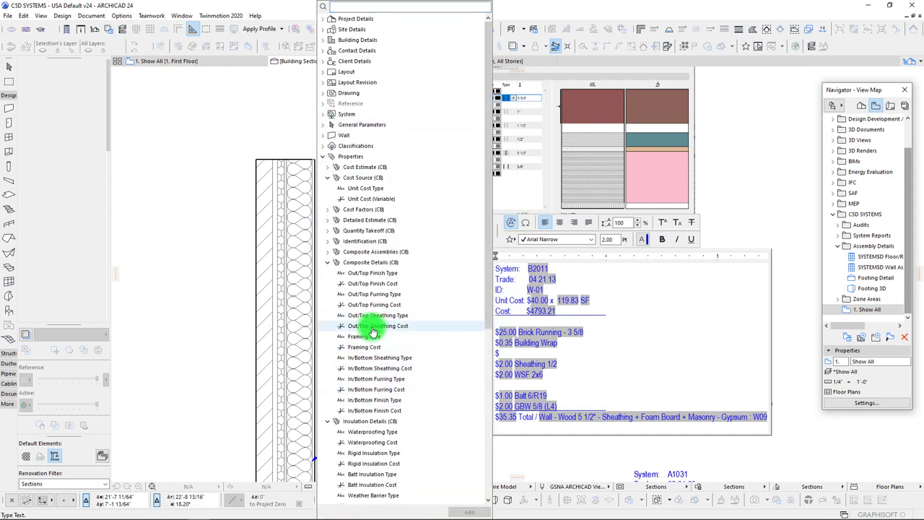
scroll(396, 433, down, 3)
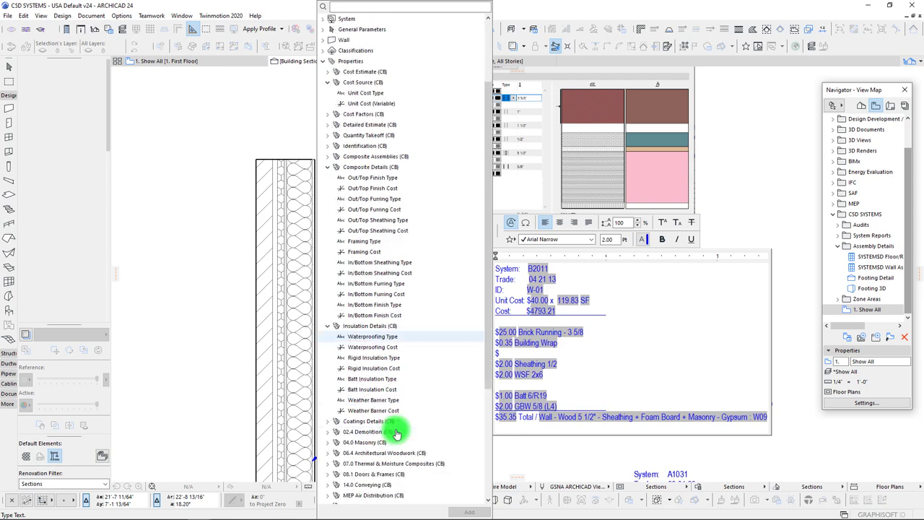
double_click(370, 368)
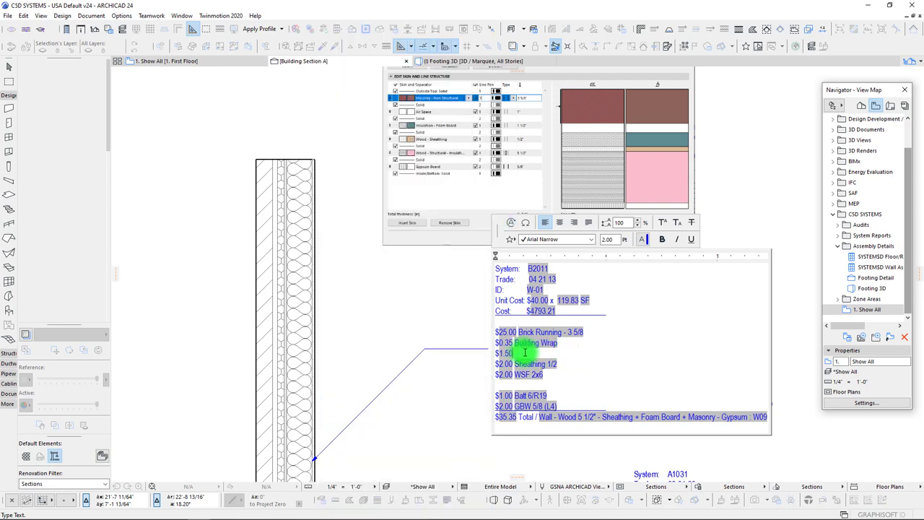
click(508, 241)
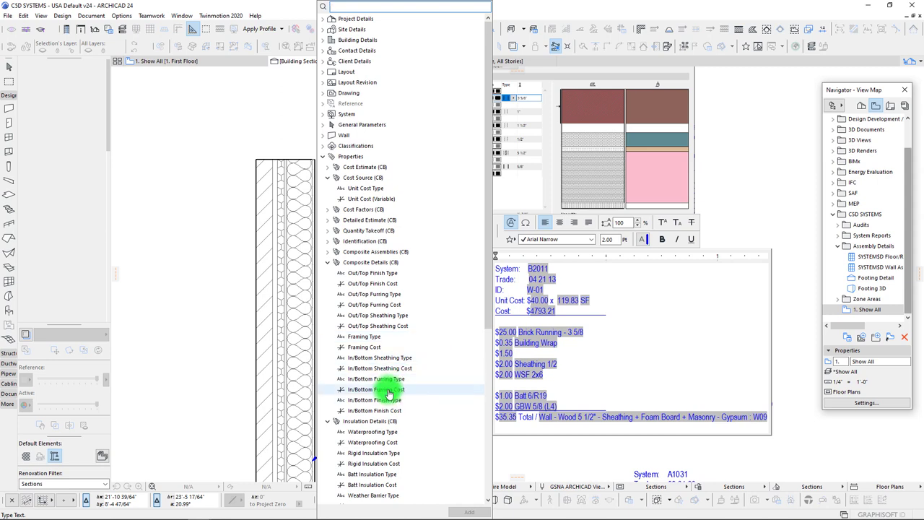
scroll(389, 393, down, 3)
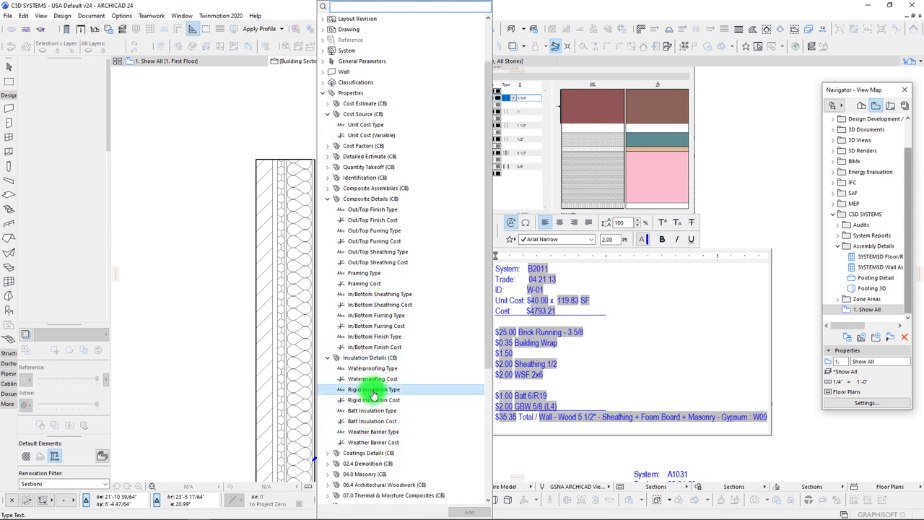
double_click(370, 389)
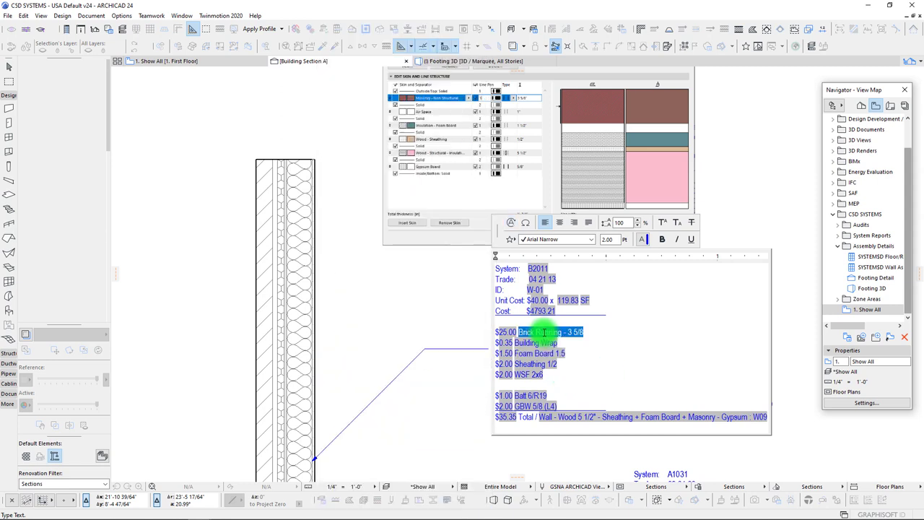
Remove the empty line between the WSF 2x6 and Batt 6/R19 item lines
click(528, 374)
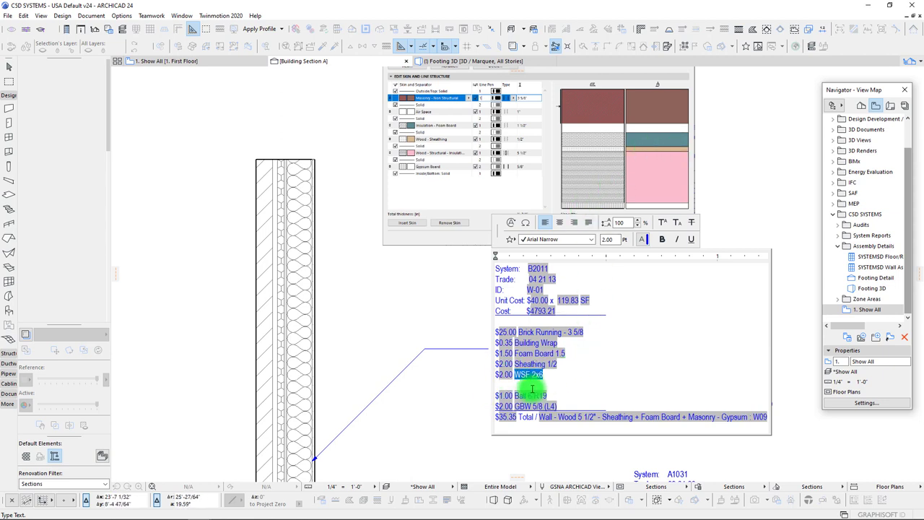
key(BackSpace)
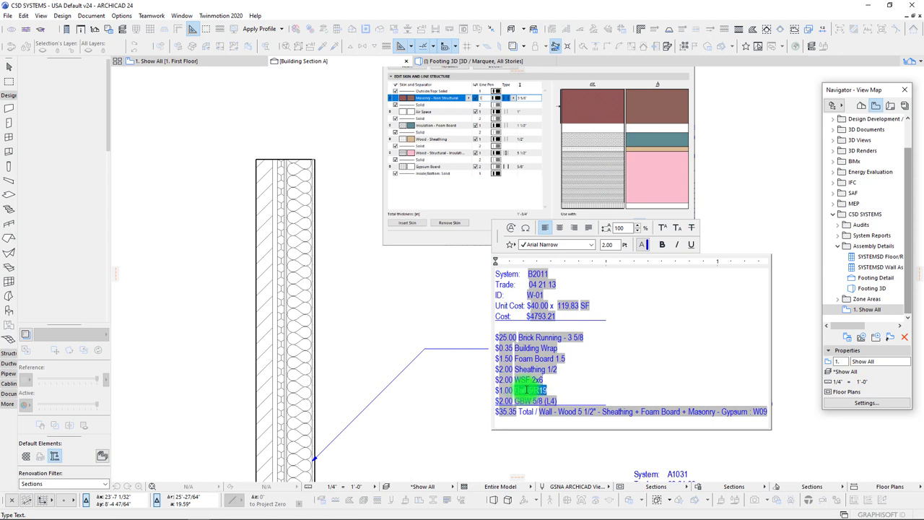
drag(514, 402, 575, 402)
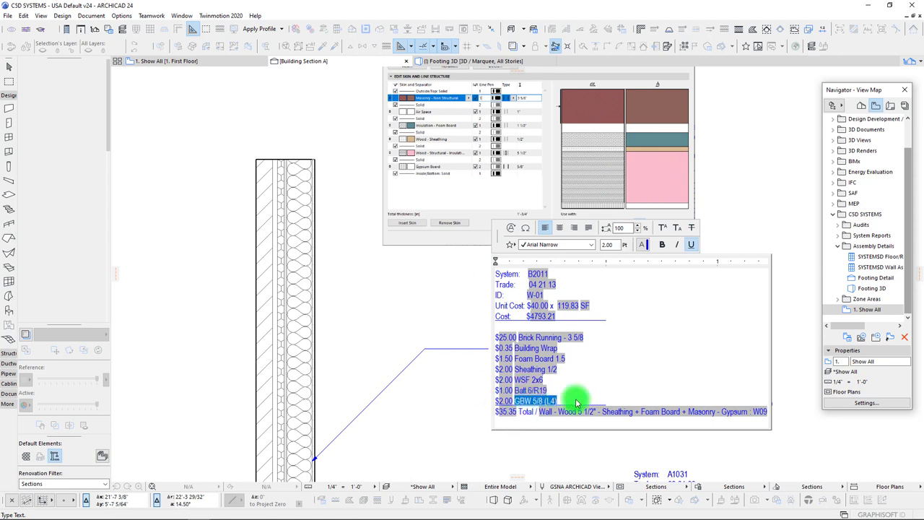
Add a line beneath GBW 5/8 (L4) containing the In/Bottom Coating Cost and In/Bottom Coating Type autotexts
key(Return)
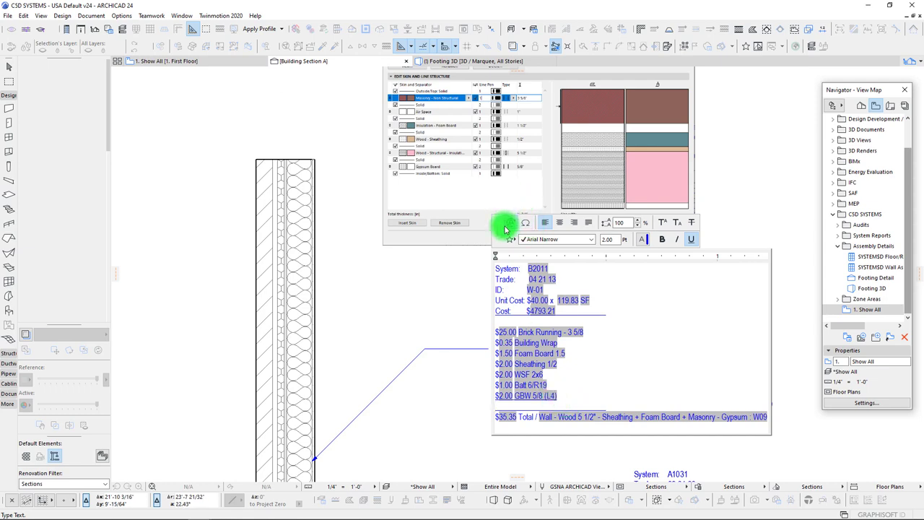
click(508, 222)
scroll(375, 361, down, 5)
scroll(340, 253, down, 3)
click(340, 252)
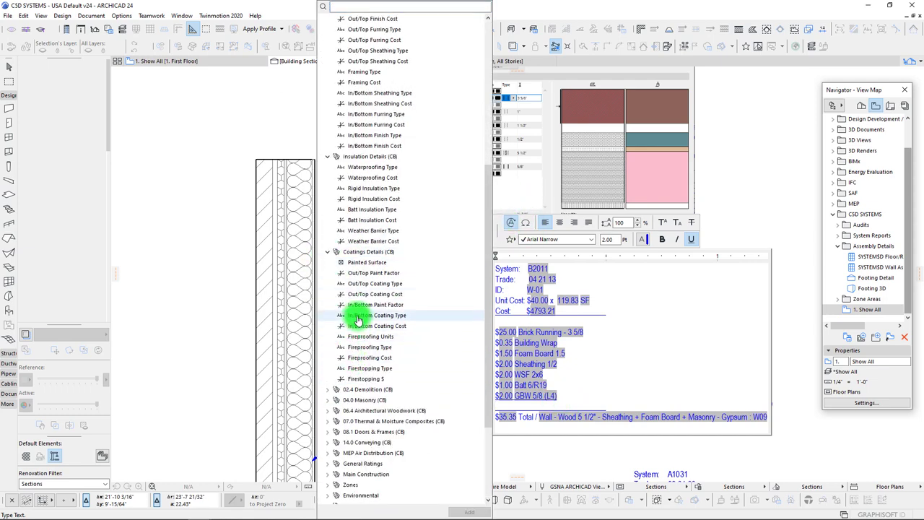
double_click(368, 315)
click(594, 387)
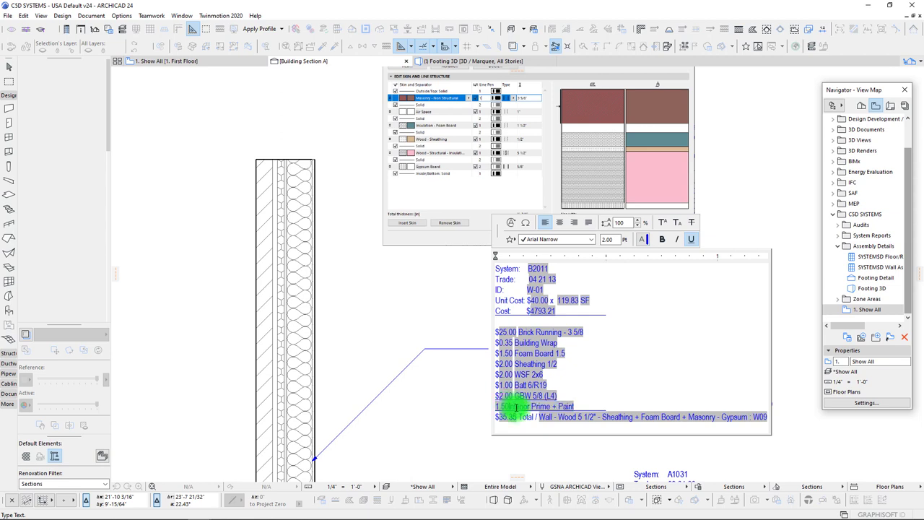
Remove the underline from the GBW 5/8 (L4) item line and finish editing the label text
drag(570, 397, 498, 397)
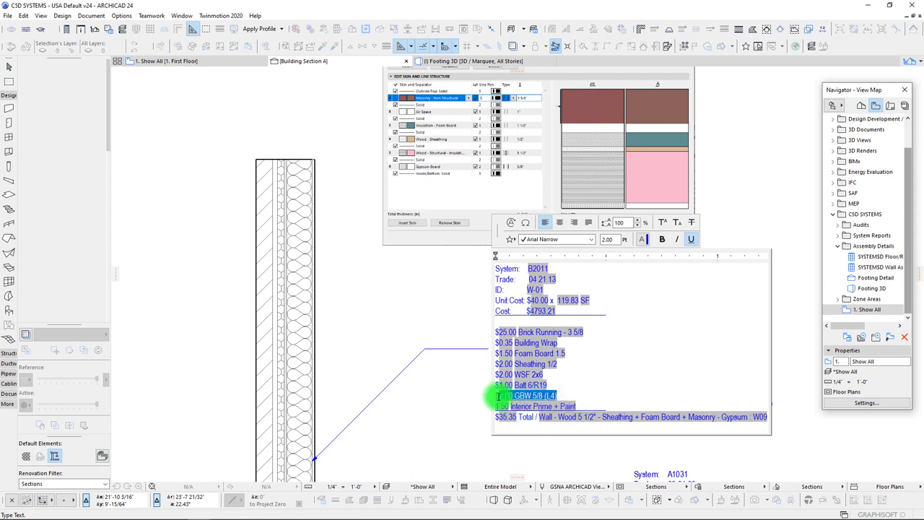
click(691, 239)
click(595, 374)
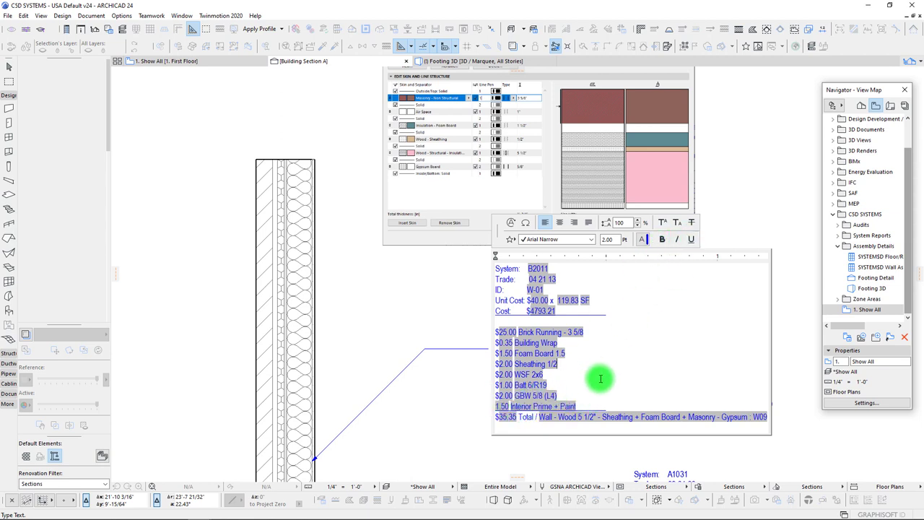
click(610, 358)
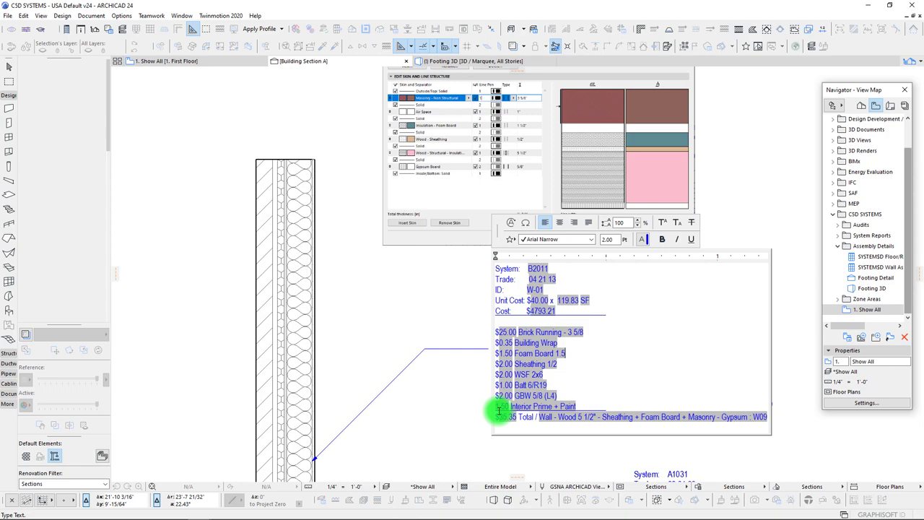
click(390, 325)
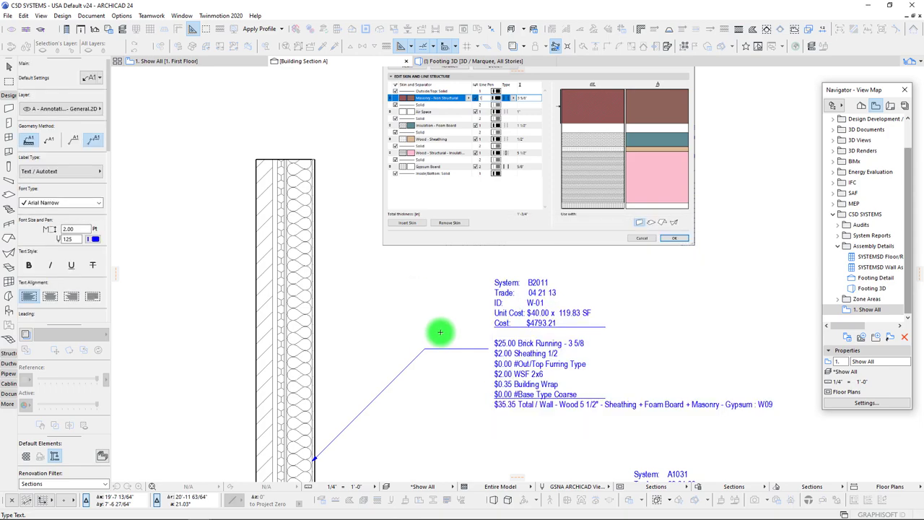
Select the exterior wall in the section and set its Unit Cost Type property to Composite UC
scroll(429, 313, down, 2)
middle_drag(426, 314, 387, 266)
scroll(384, 285, up, 1)
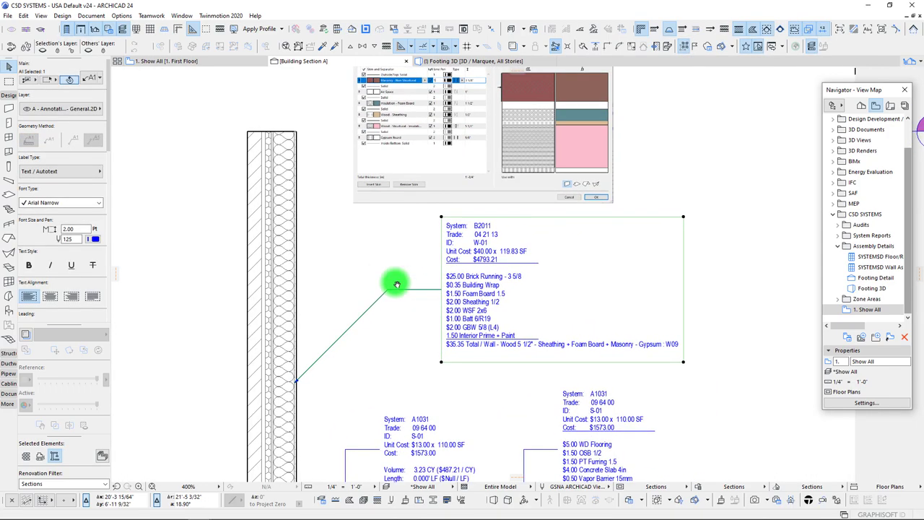
middle_drag(392, 308, 401, 230)
click(293, 189)
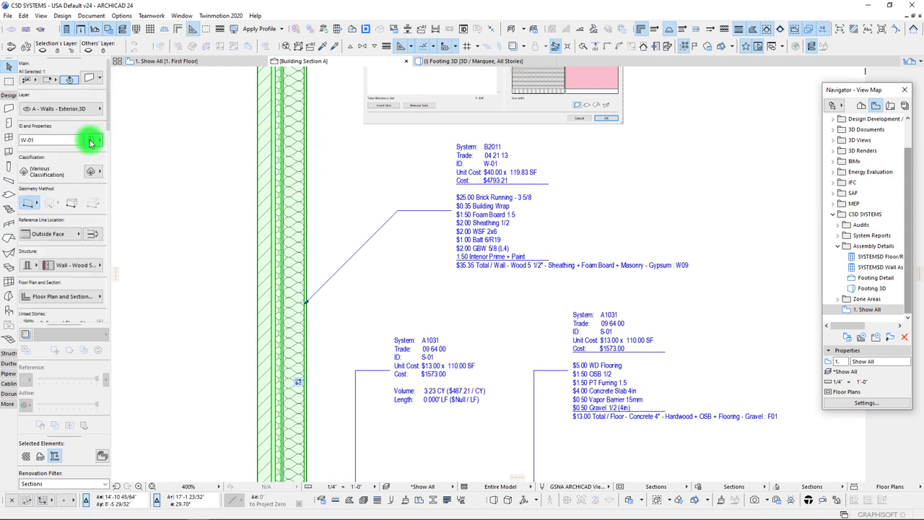
click(92, 141)
click(304, 140)
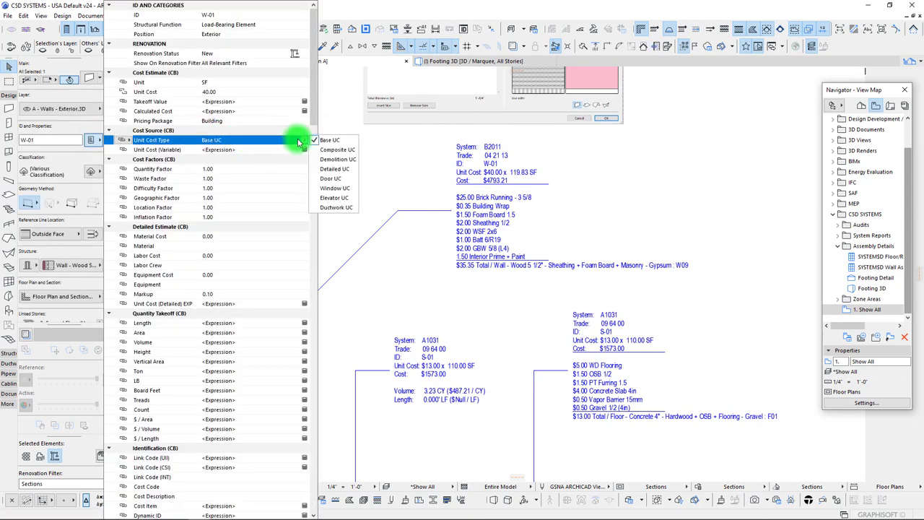
click(329, 150)
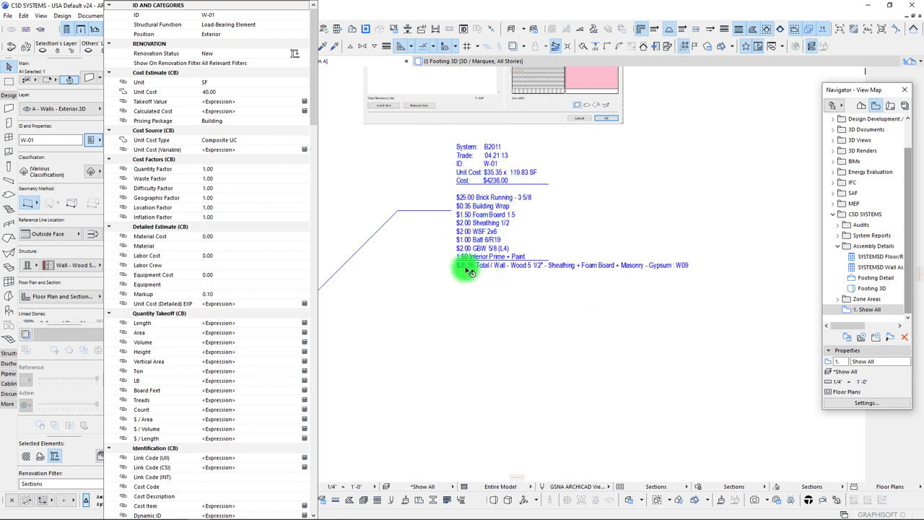
Set the exterior wall's Unit Cost Type property to Base UC and deselect the wall
click(304, 140)
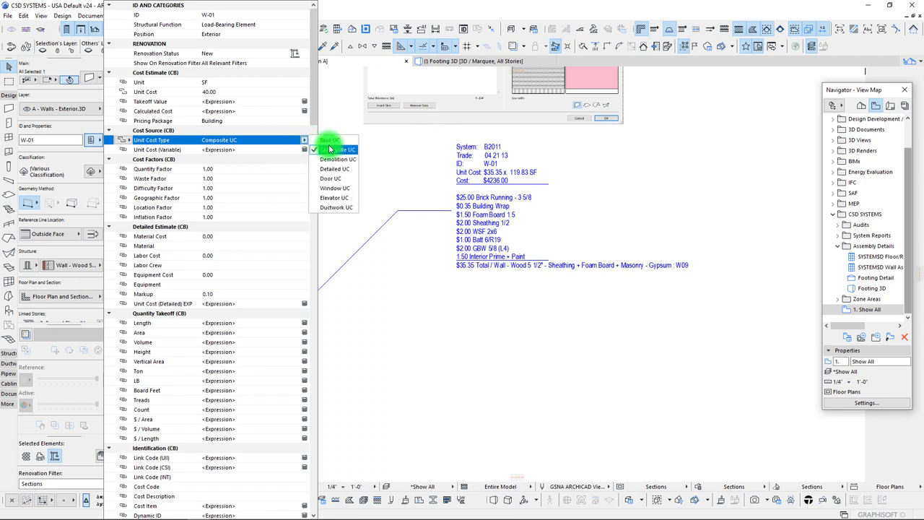
click(330, 140)
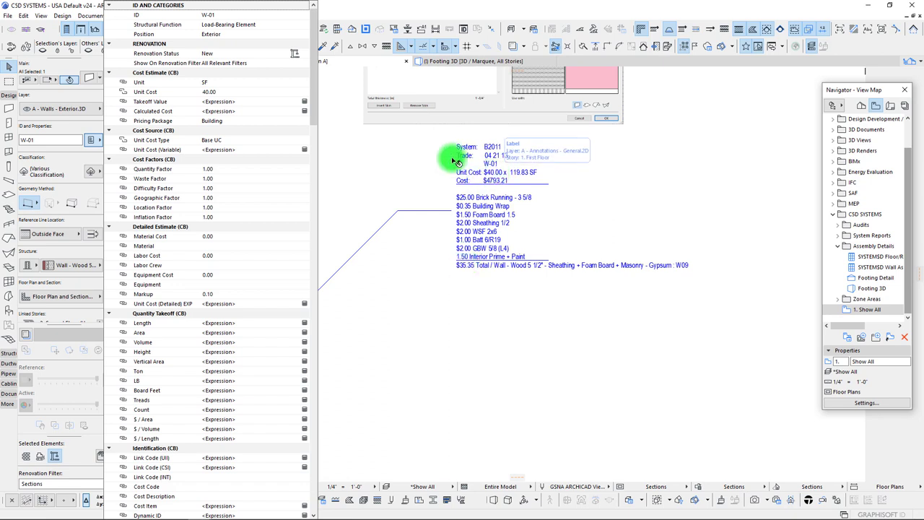
click(444, 310)
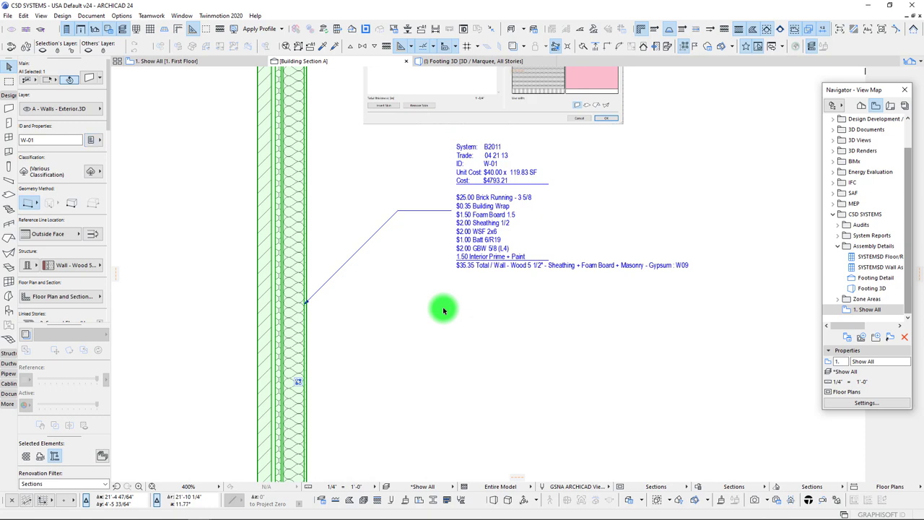
click(443, 310)
scroll(371, 299, down, 4)
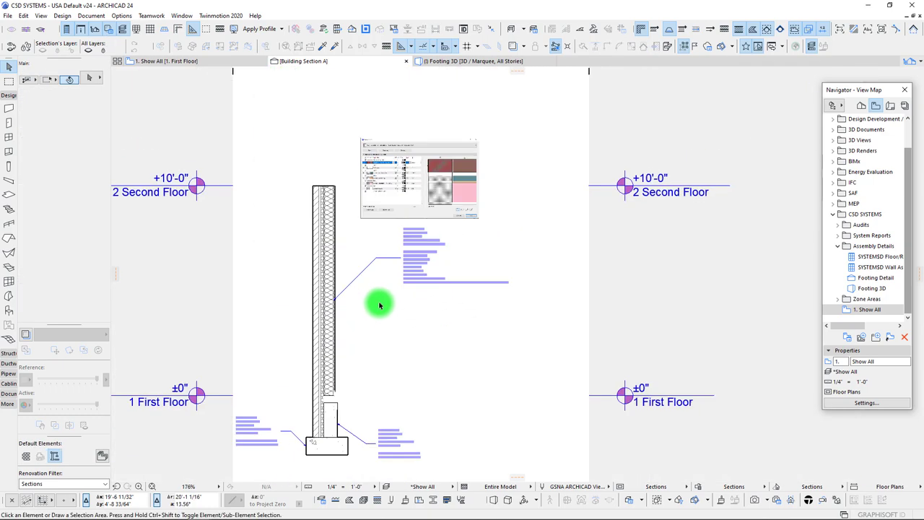
scroll(362, 258, up, 1)
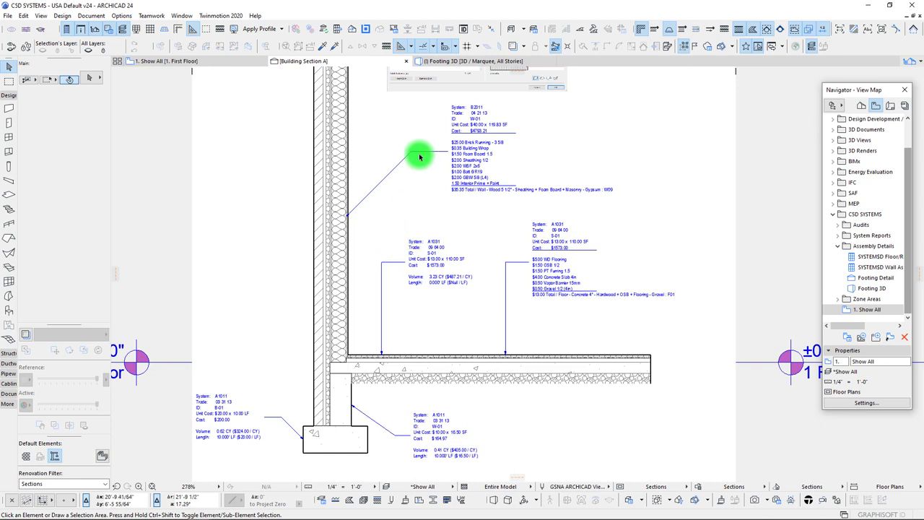
scroll(438, 173, up, 1)
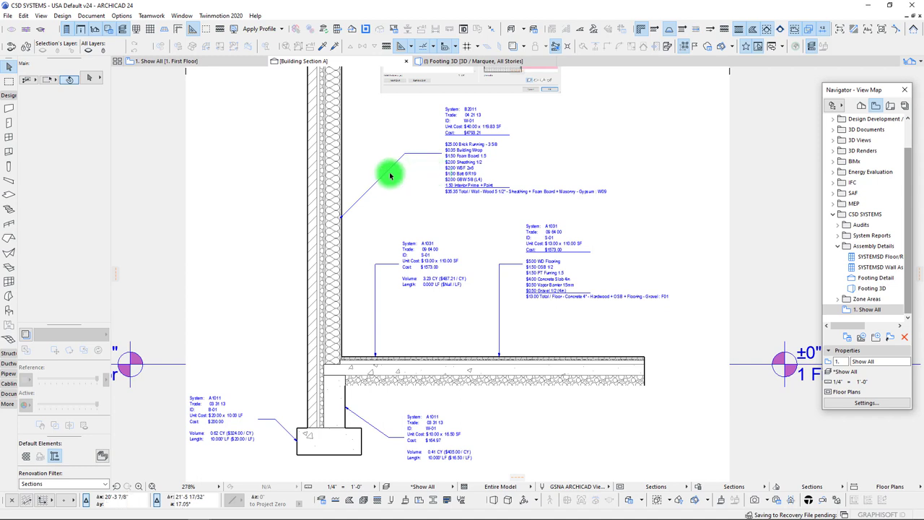
click(327, 200)
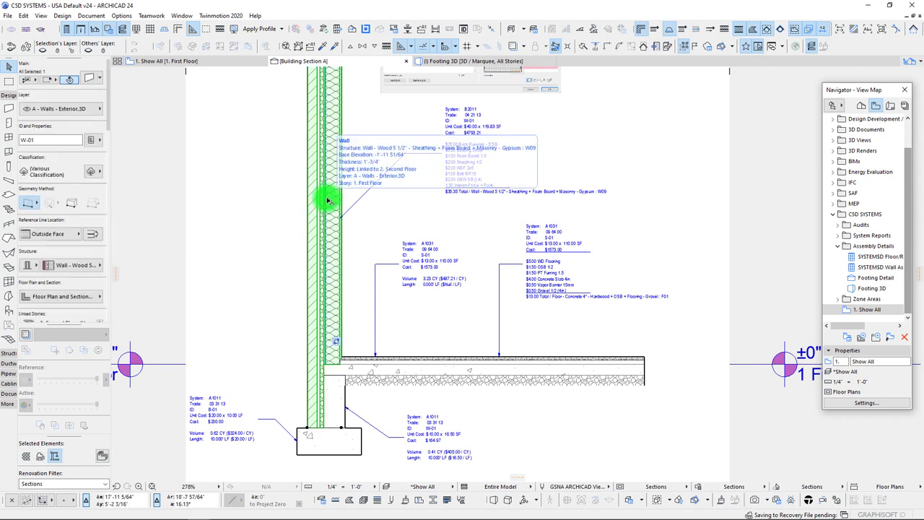
right_click(327, 200)
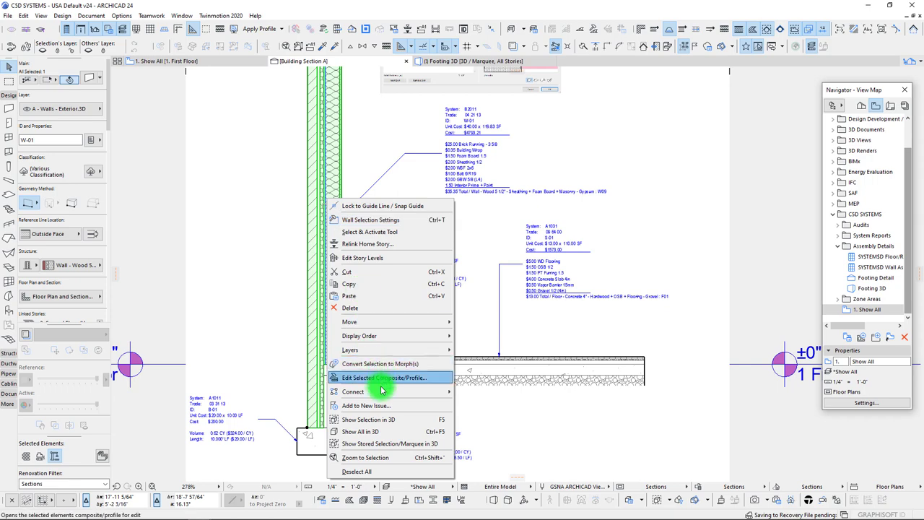
click(477, 153)
click(458, 162)
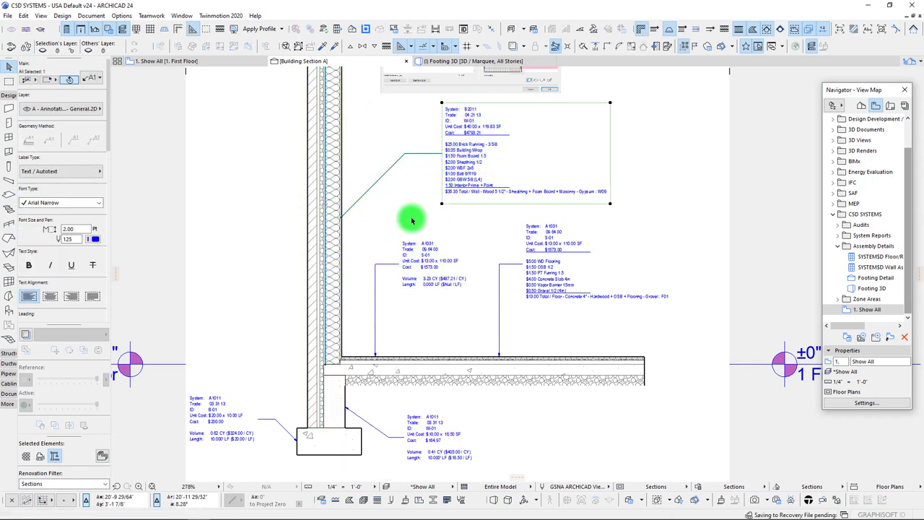
scroll(419, 242, up, 3)
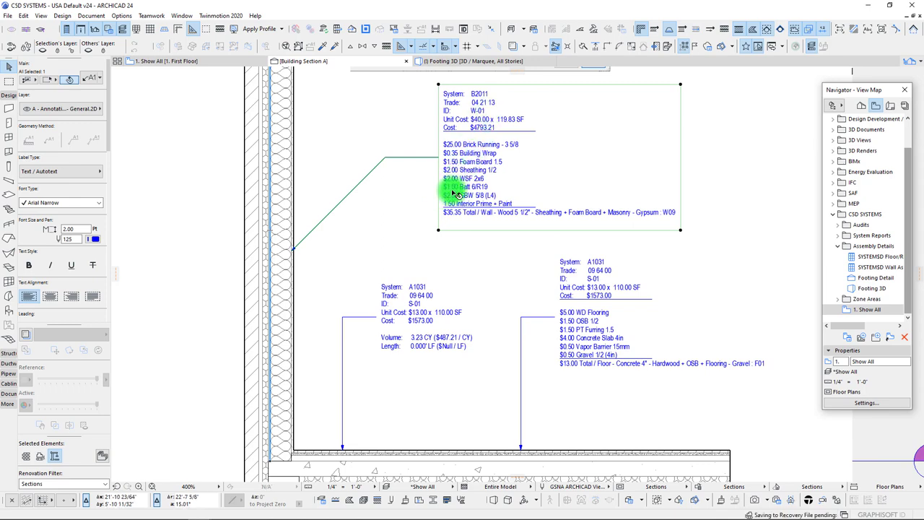
scroll(426, 202, down, 3)
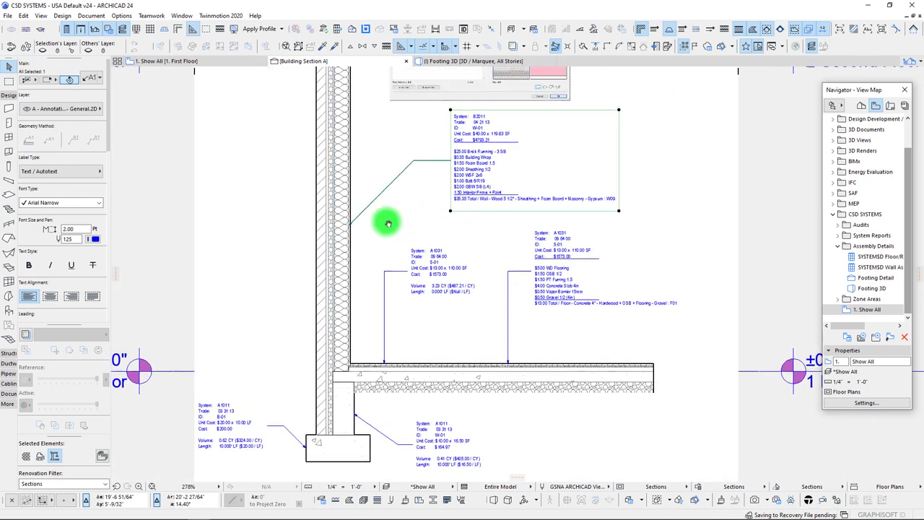
Try switching the exterior wall's structure from composite to basic Wood - Structural, and undo the change
click(323, 164)
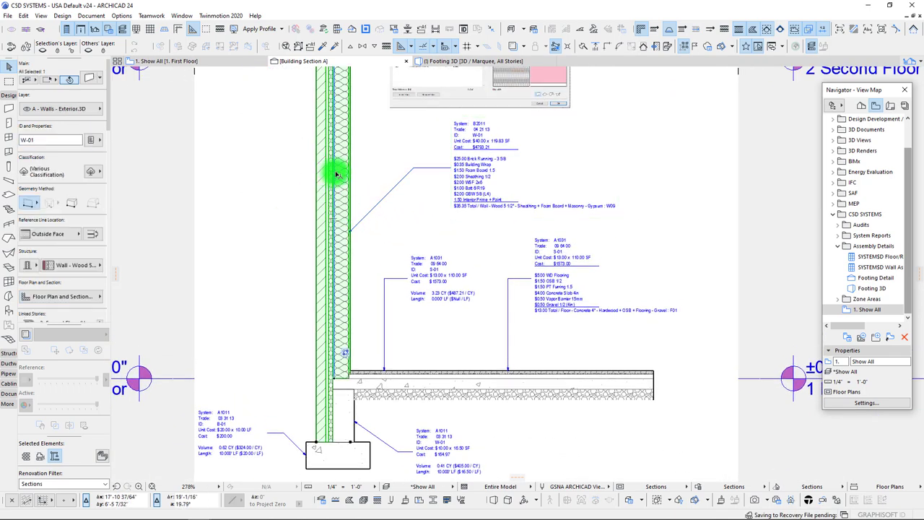
scroll(392, 181, up, 3)
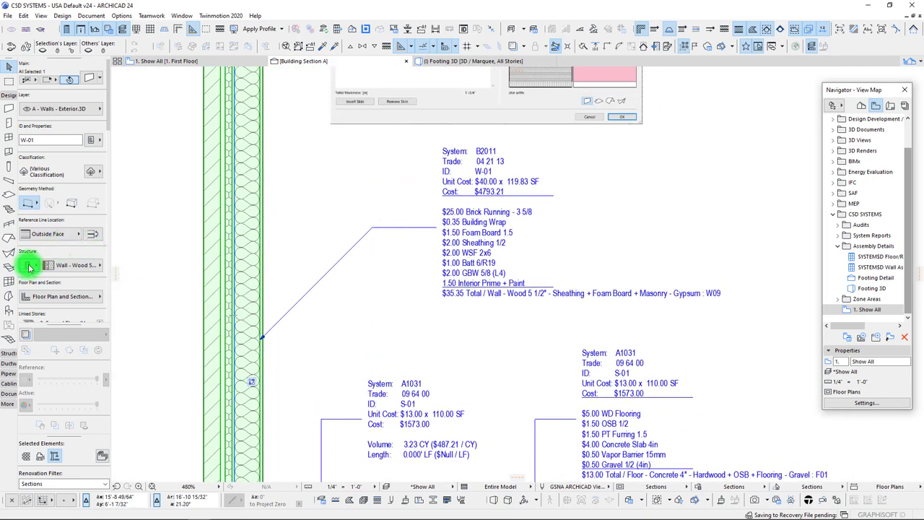
click(47, 266)
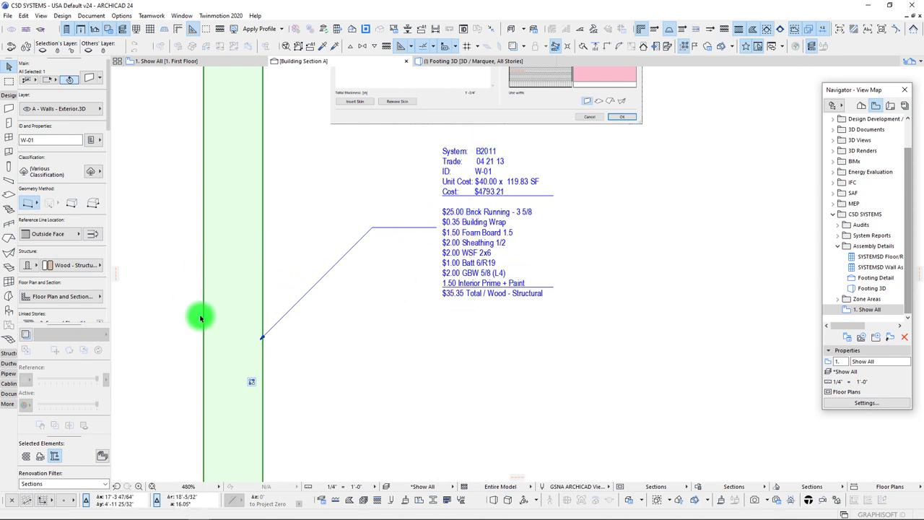
key(ctrl+z)
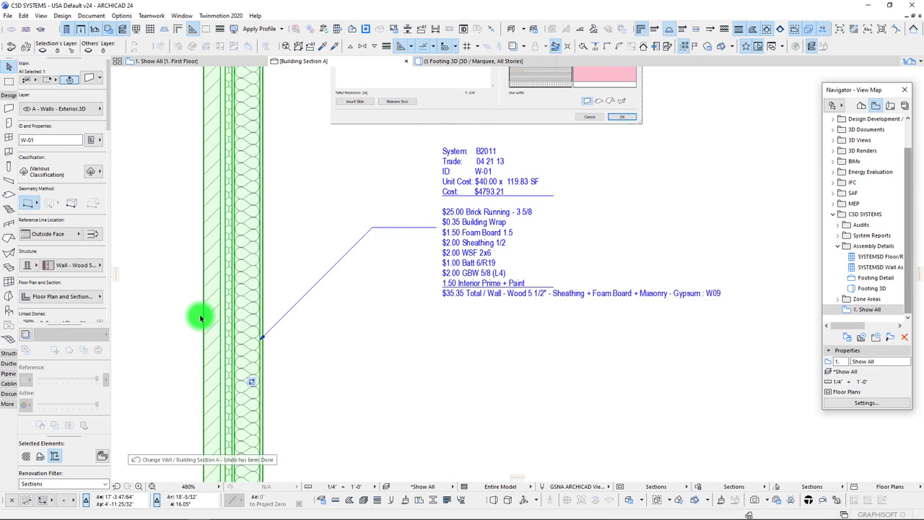
Examine the exterior wall's itemised cost label and compare it with the slab and foundation labels in the section
scroll(361, 289, down, 5)
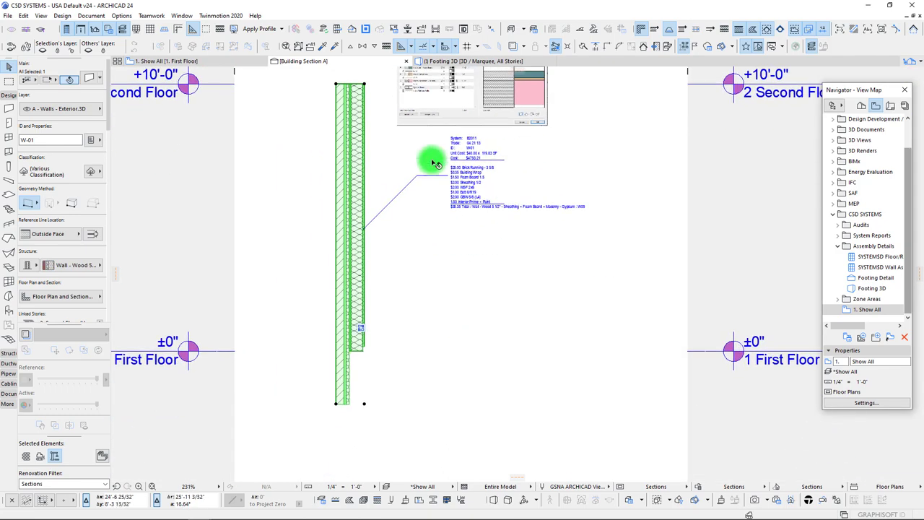
scroll(490, 243, up, 1)
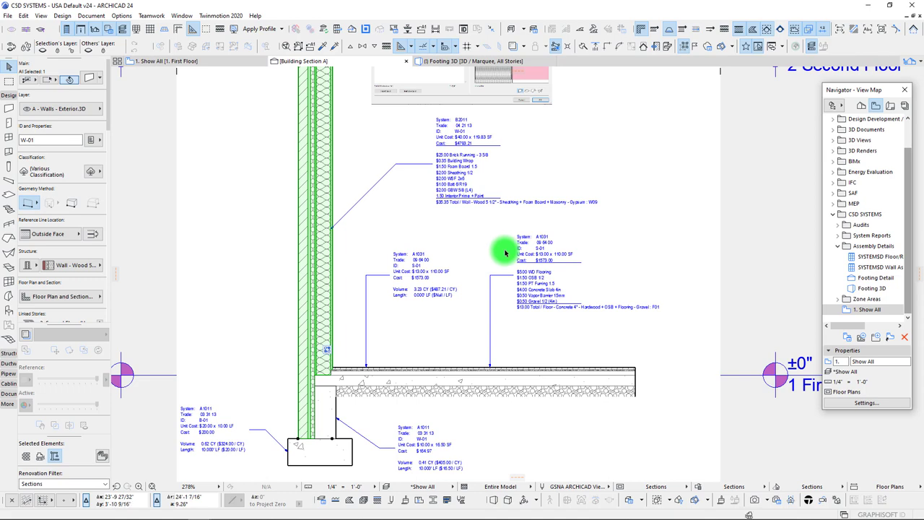
scroll(466, 233, down, 1)
scroll(466, 237, up, 1)
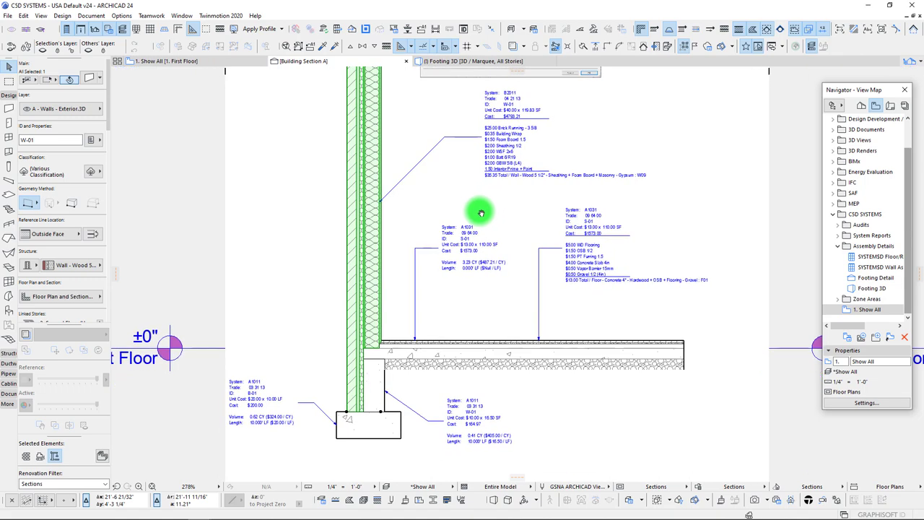
click(498, 223)
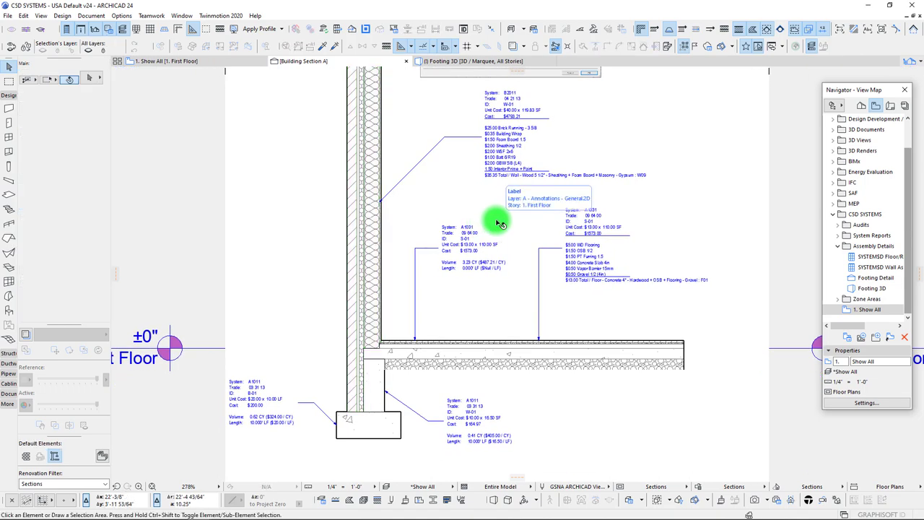
click(499, 224)
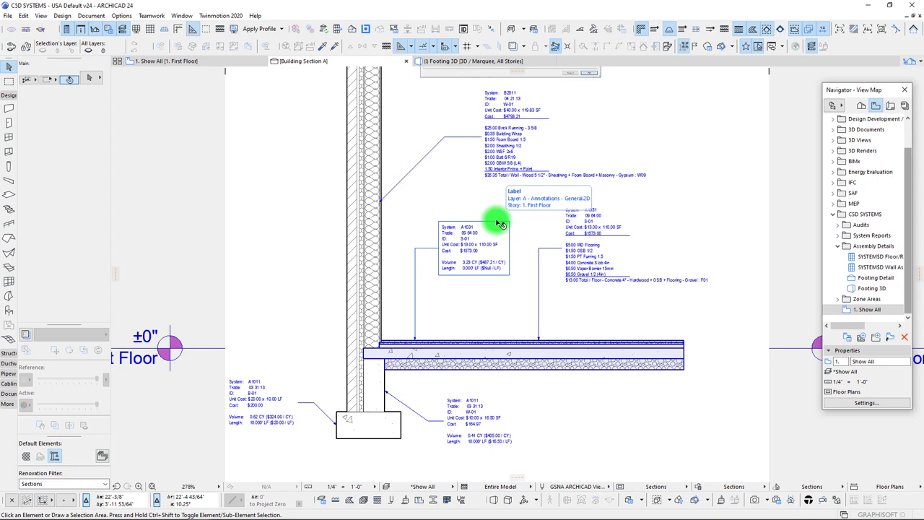
click(491, 196)
click(529, 140)
double_click(518, 144)
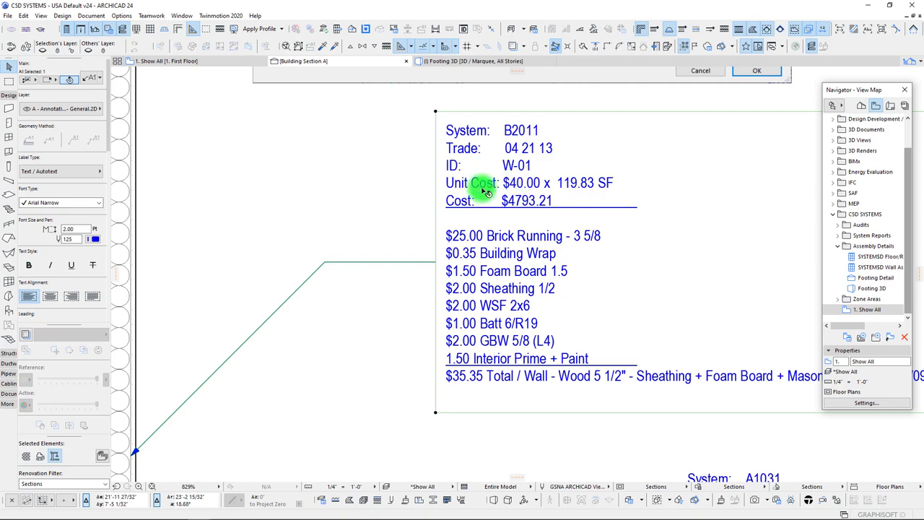
scroll(457, 289, down, 5)
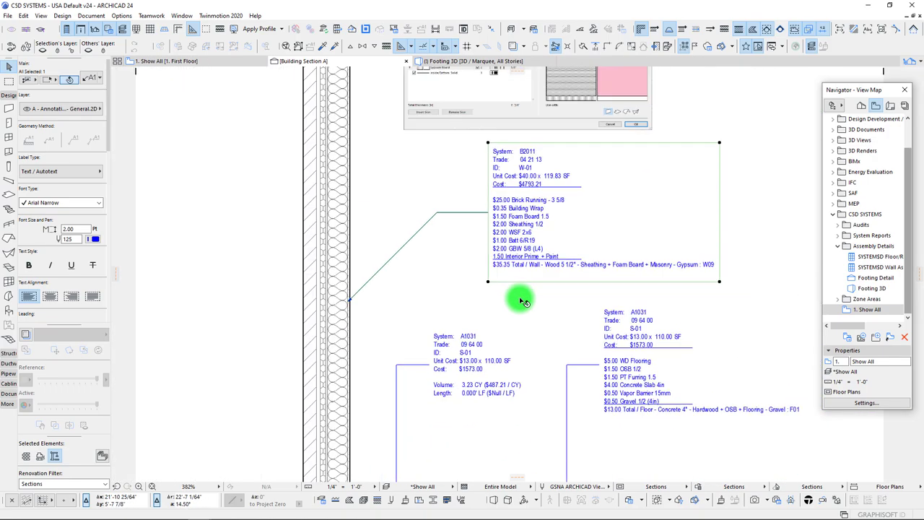
scroll(514, 238, down, 2)
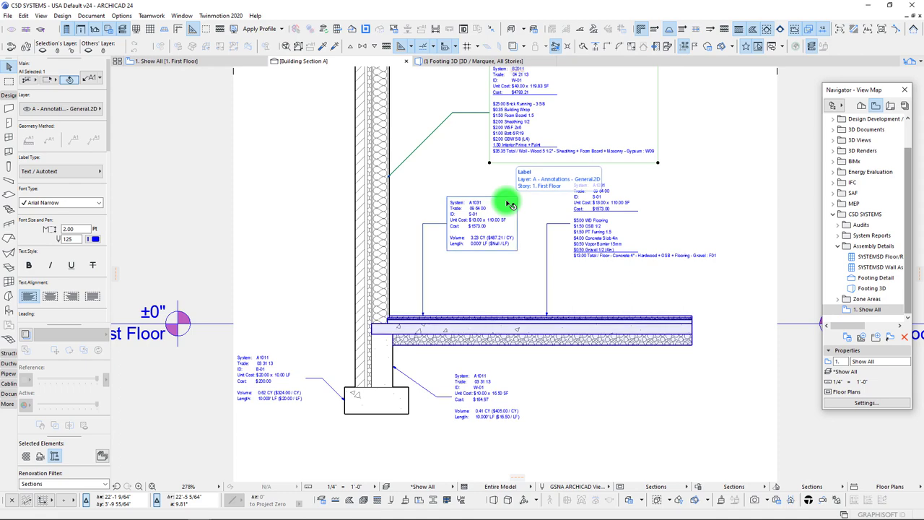
scroll(438, 192, up, 3)
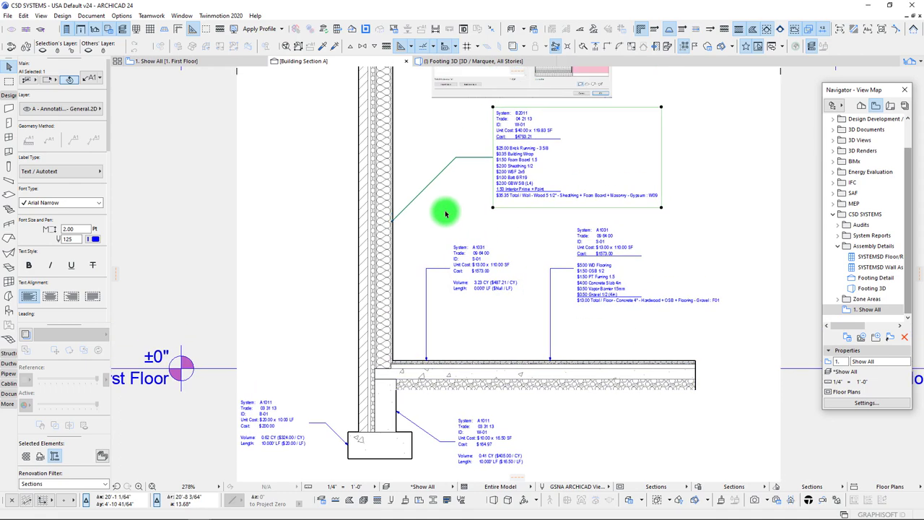
Check the floor slab's volume-and-length cost label in the section and clear the selection
click(445, 214)
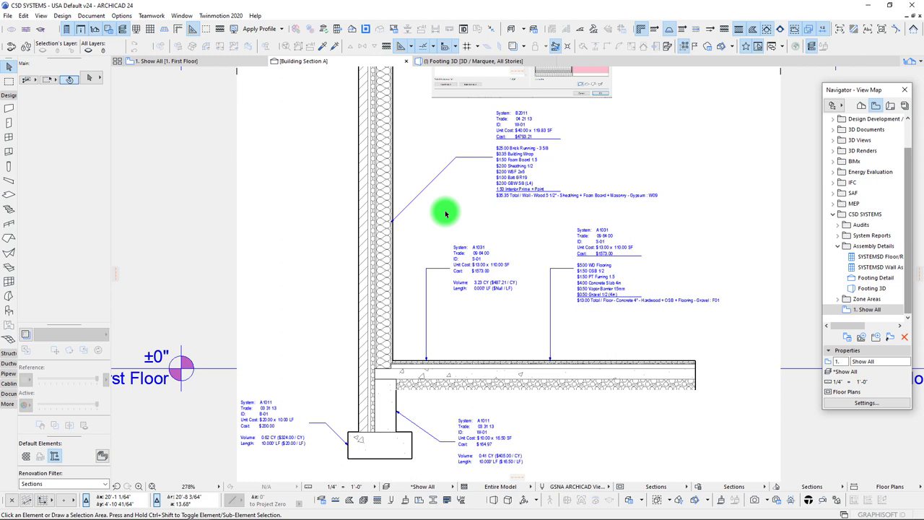
click(496, 166)
click(479, 268)
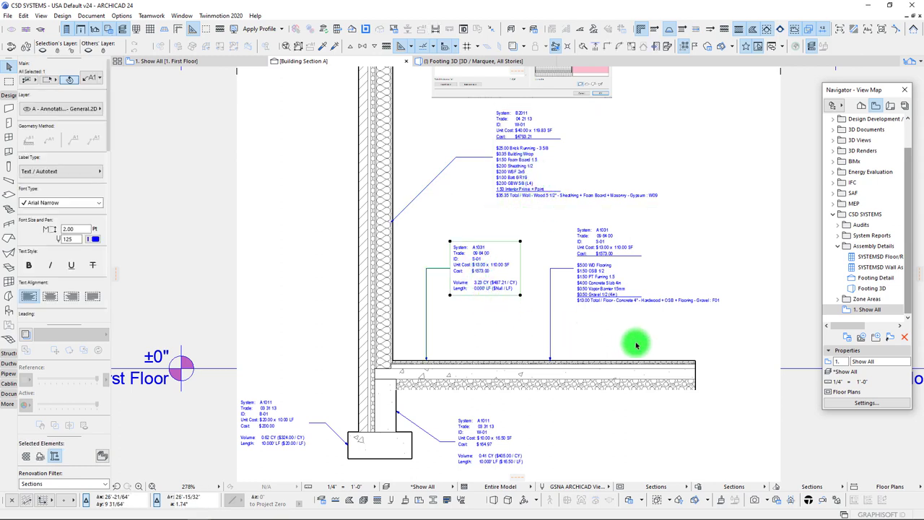
mouse_move(368, 368)
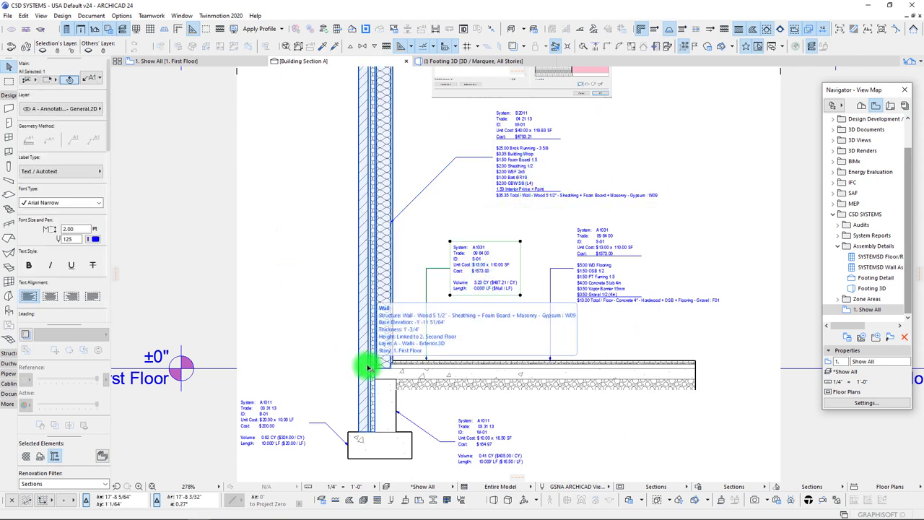
scroll(534, 389, down, 2)
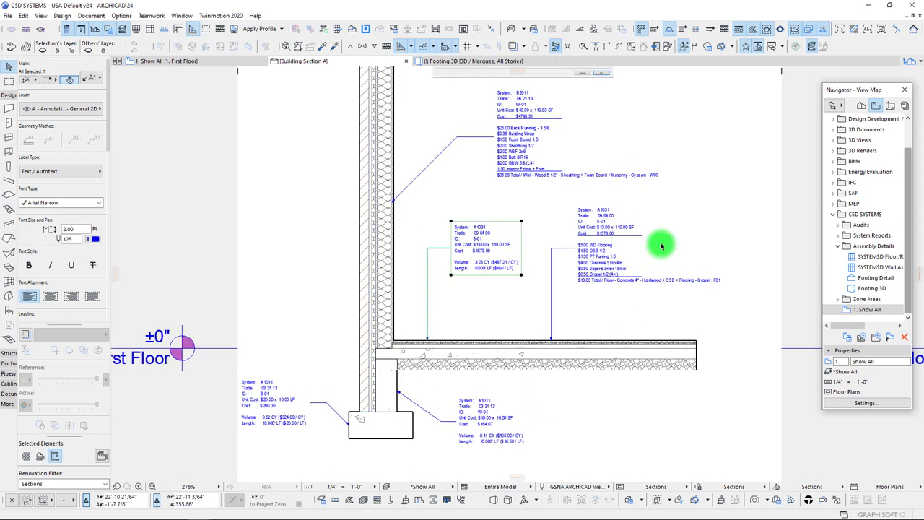
key(Escape)
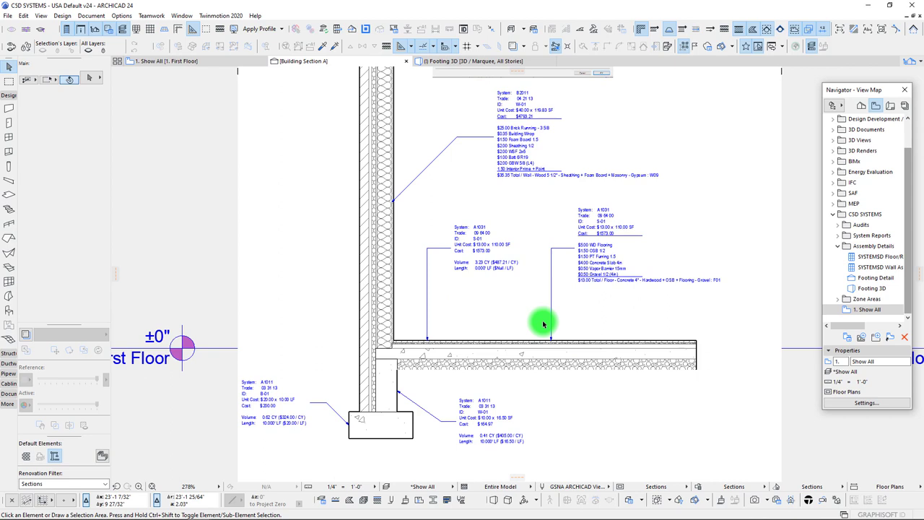
Open the A10 Foundations schedule from the System Reports and examine the calculated costs of the beam, wall and slab
click(837, 245)
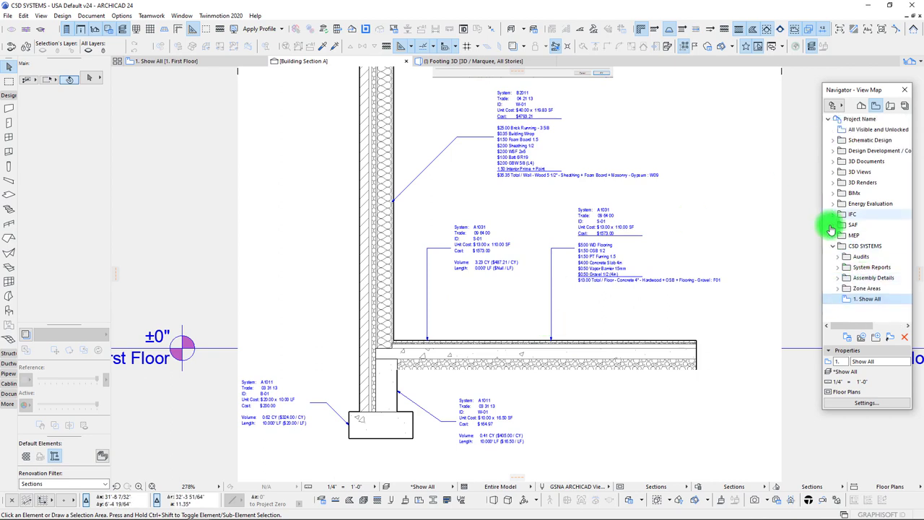
click(837, 267)
click(860, 135)
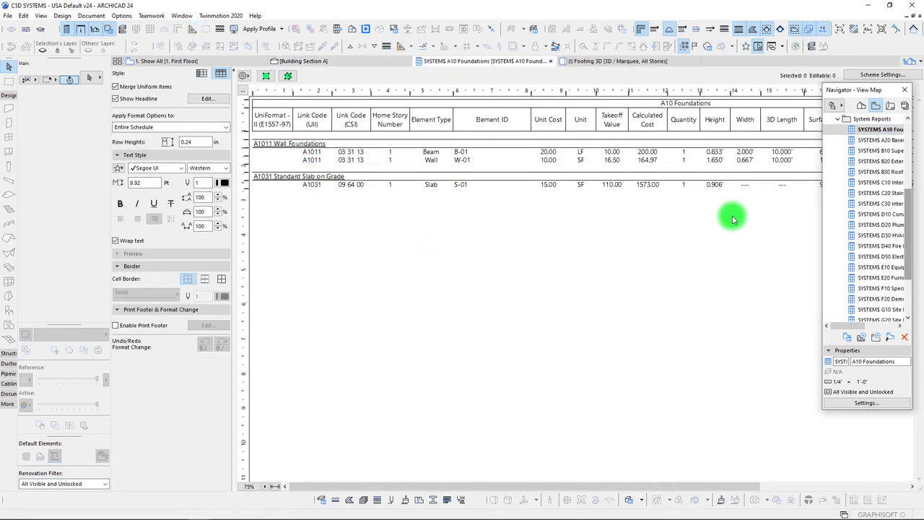
drag(645, 151, 645, 186)
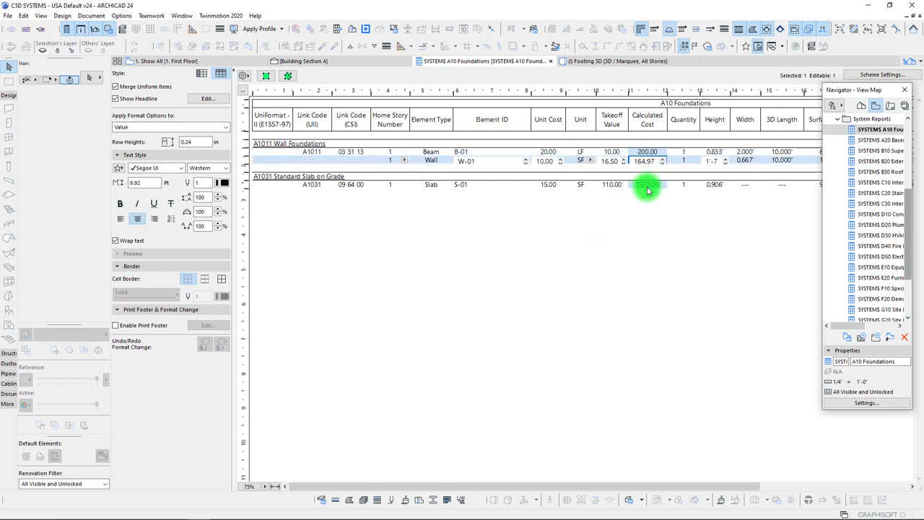
click(878, 150)
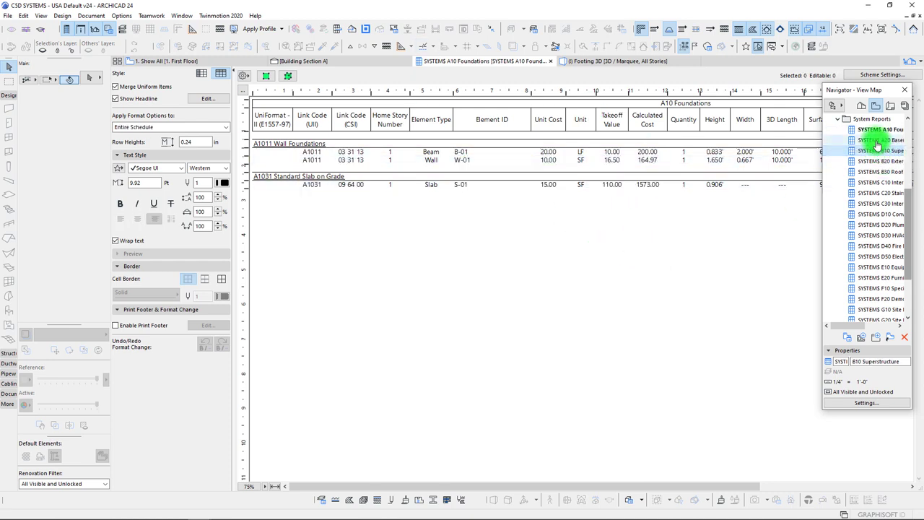
click(449, 184)
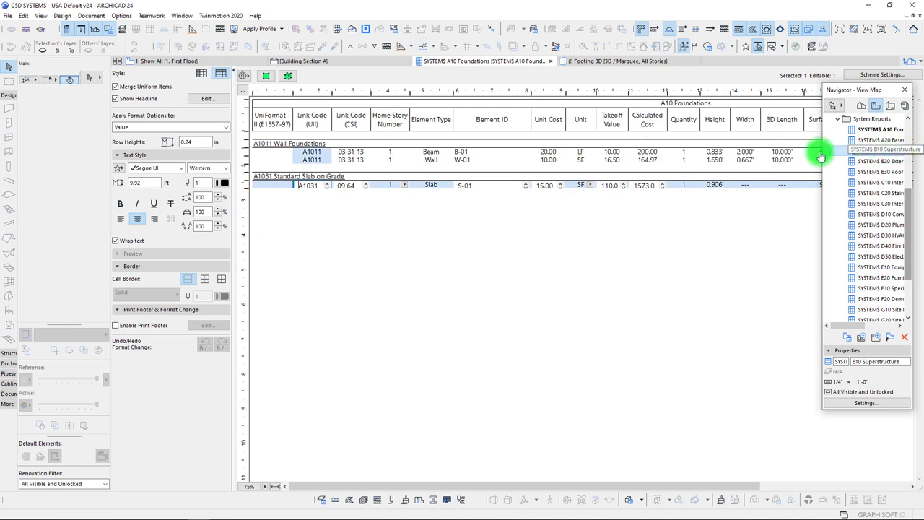
click(629, 243)
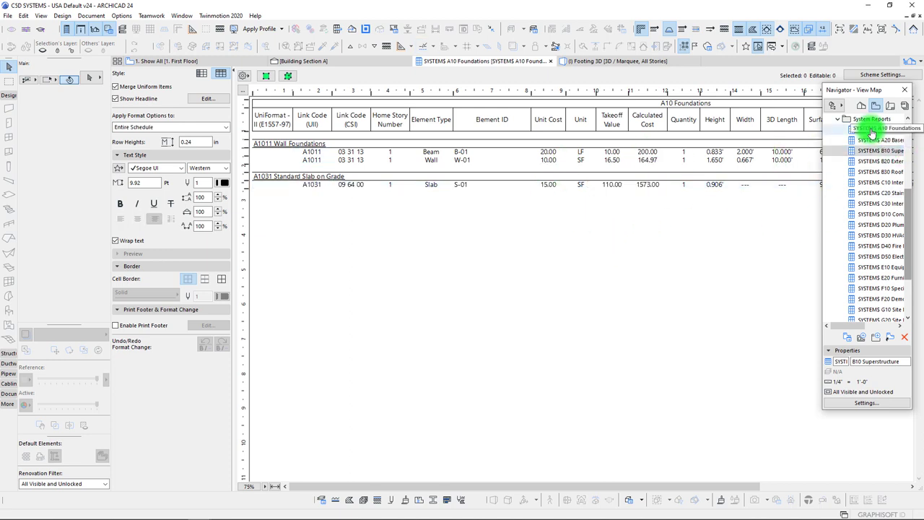
Open the B20 Exterior Enclosure schedule from the System Reports and examine the unit cost types of the walls and curtain wall
click(878, 160)
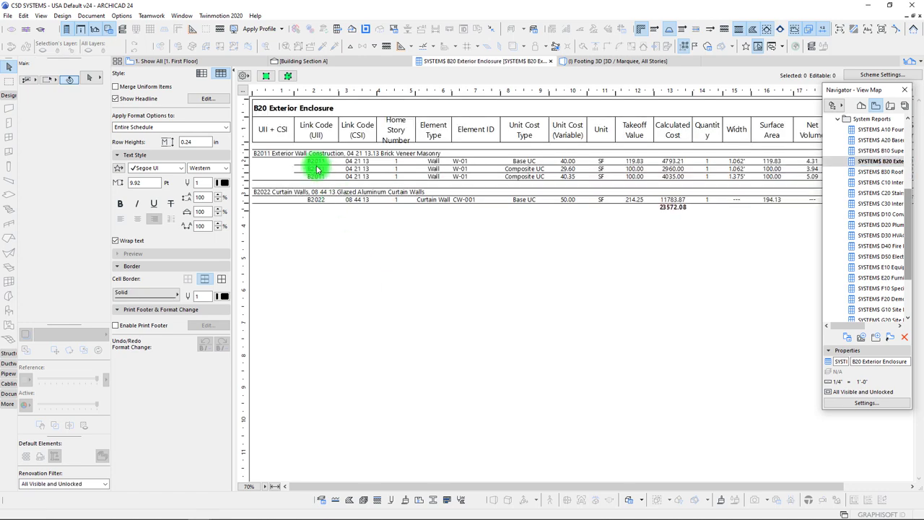
click(520, 169)
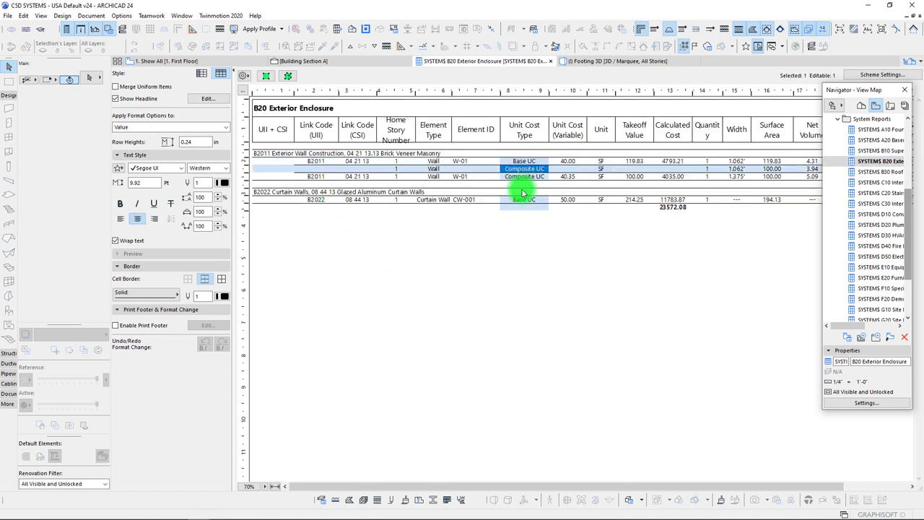
click(470, 305)
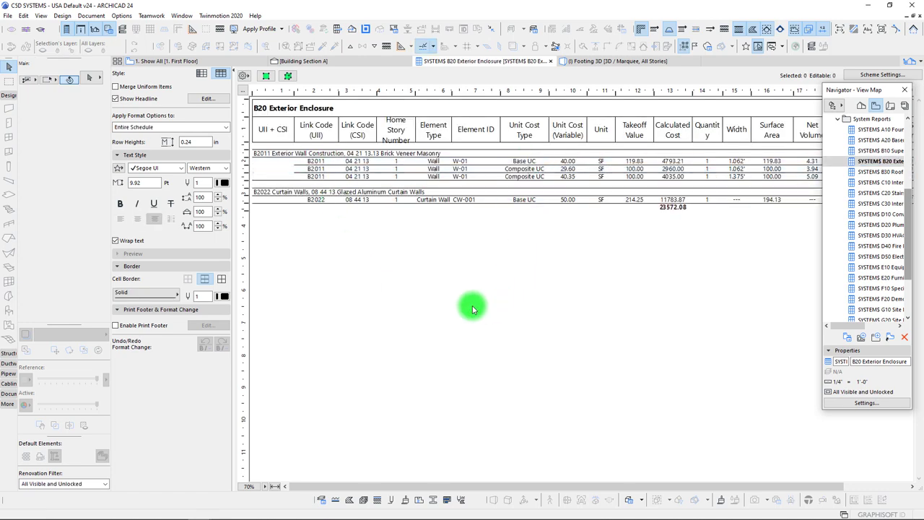
click(435, 168)
click(548, 242)
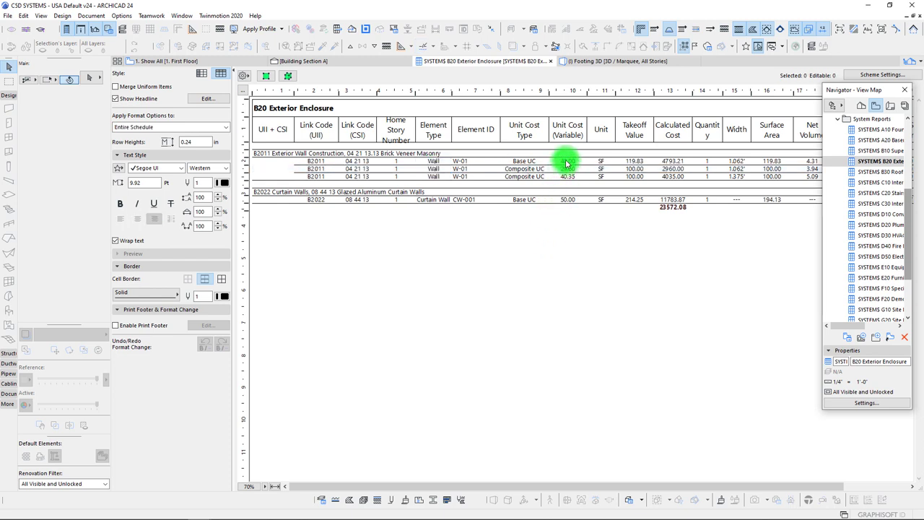
Set the unit cost type of the first W-01 wall in the B20 Exterior Enclosure schedule to Composite UC
click(566, 163)
click(544, 161)
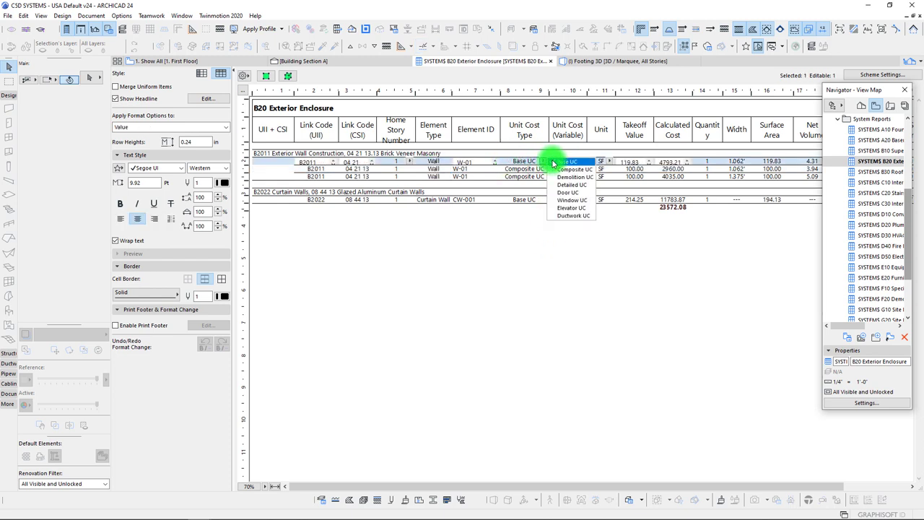
click(556, 169)
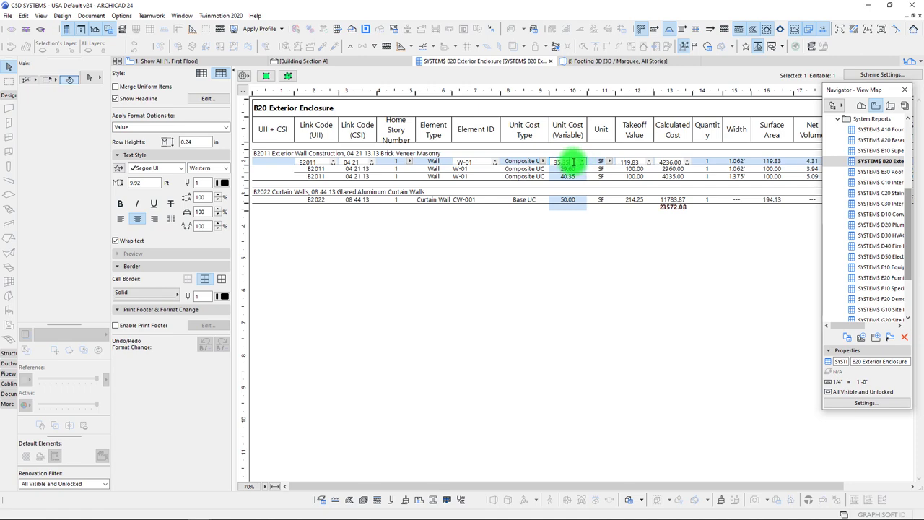
click(344, 249)
Return to Building Section A and check the exterior wall's cost label against the slab and foundation labels
click(299, 60)
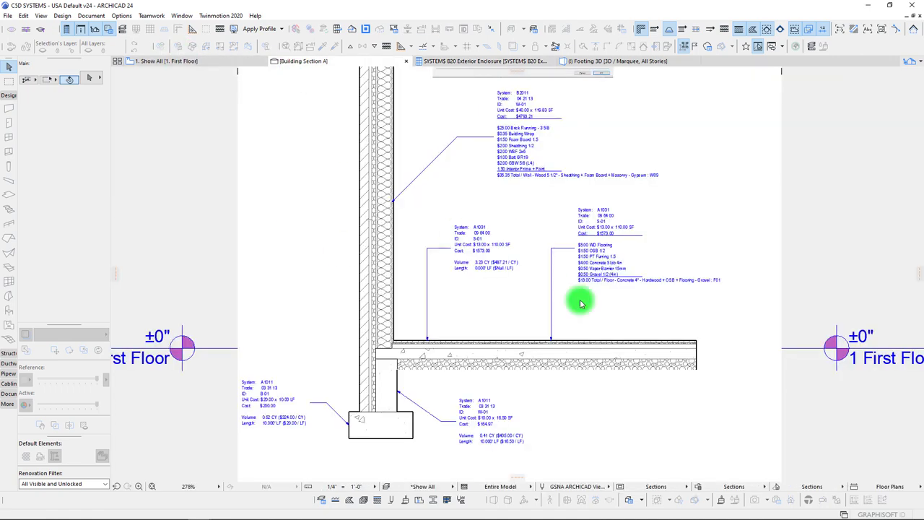
scroll(513, 142, up, 5)
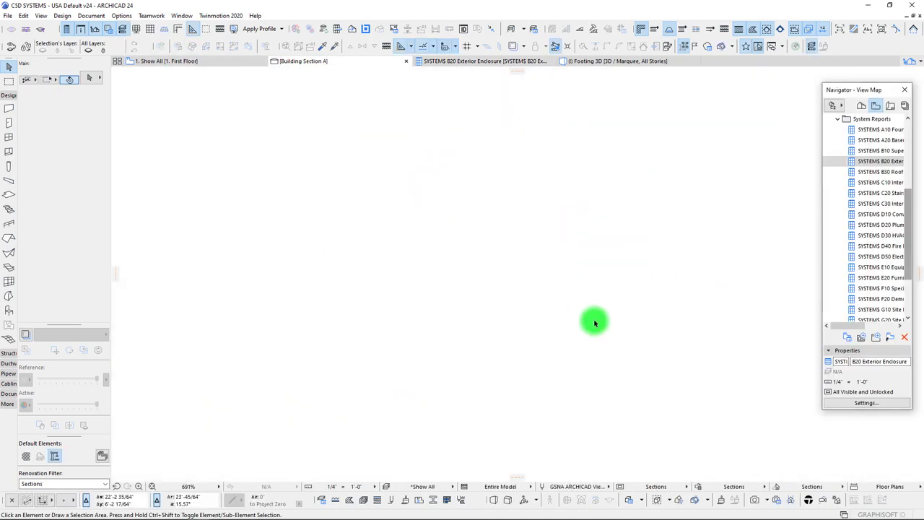
scroll(467, 249, down, 5)
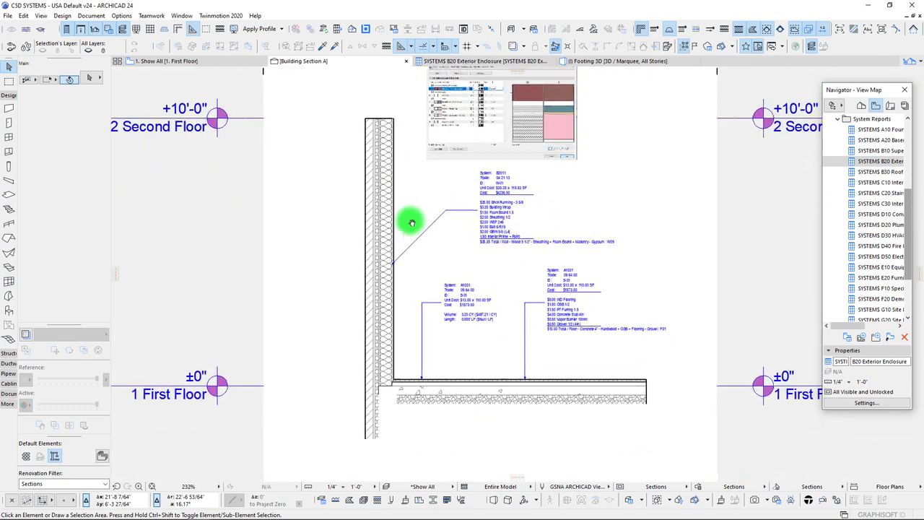
scroll(443, 253, up, 2)
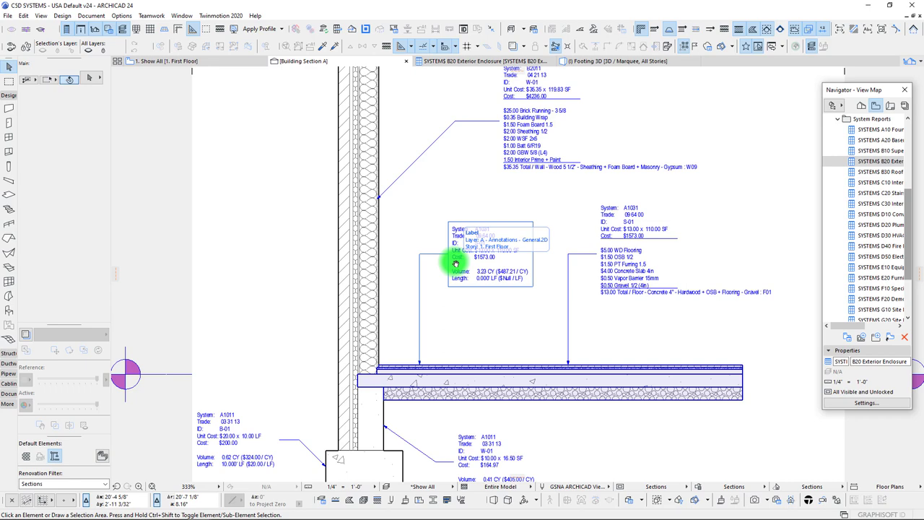
scroll(455, 264, down, 2)
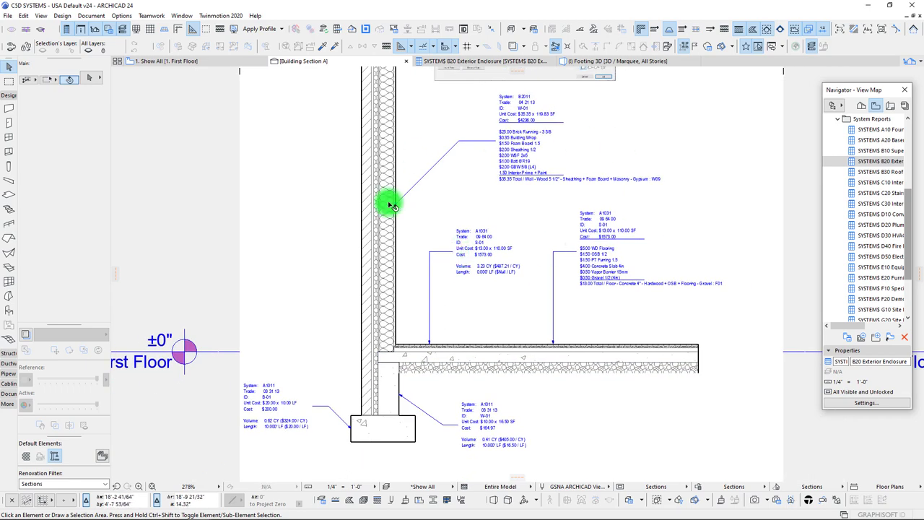
mouse_move(391, 206)
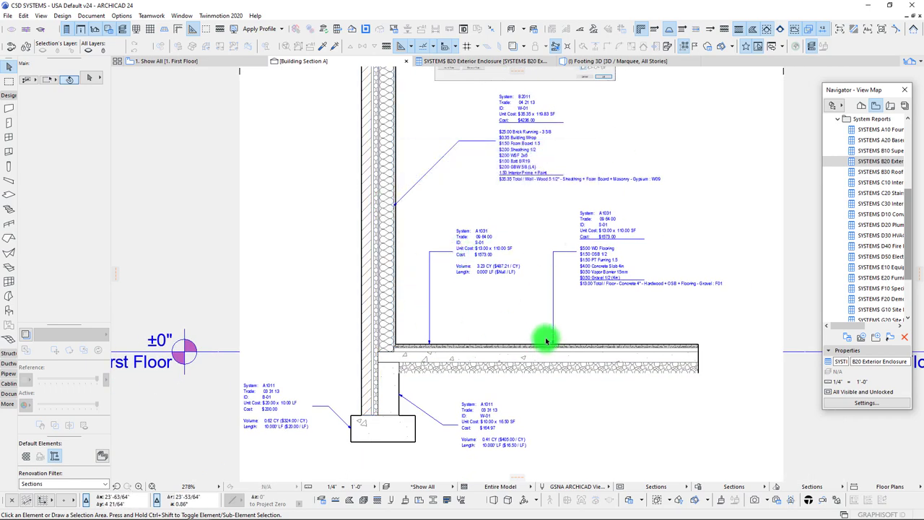